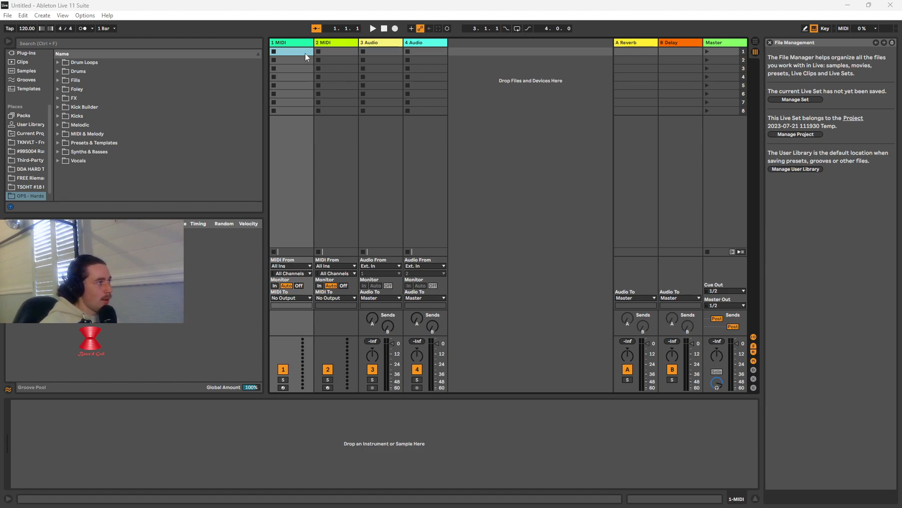
Search the Drums category for "drum" and load an empty Drum Rack onto the first MIDI track
{"action": "scroll", "coordinate": [33, 166], "scroll_direction": "down", "scroll_amount": 1}
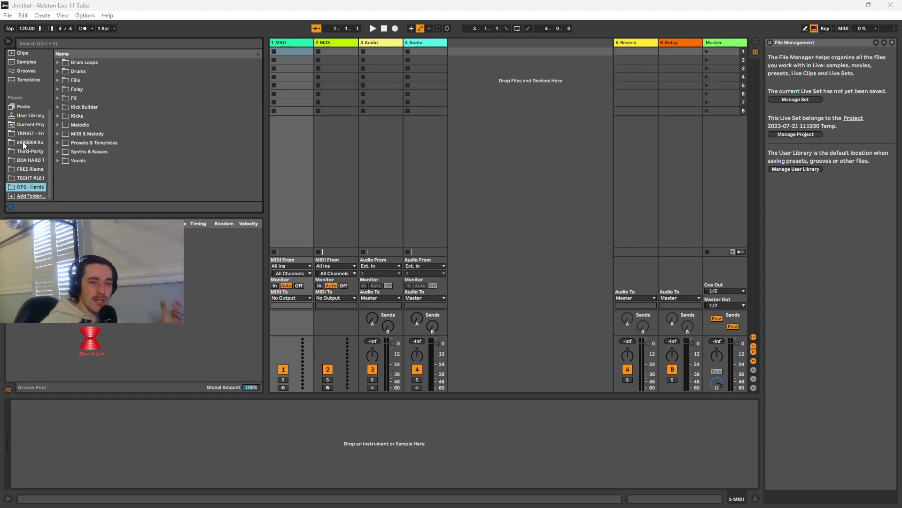
{"action": "scroll", "coordinate": [29, 146], "scroll_direction": "up", "scroll_amount": 3}
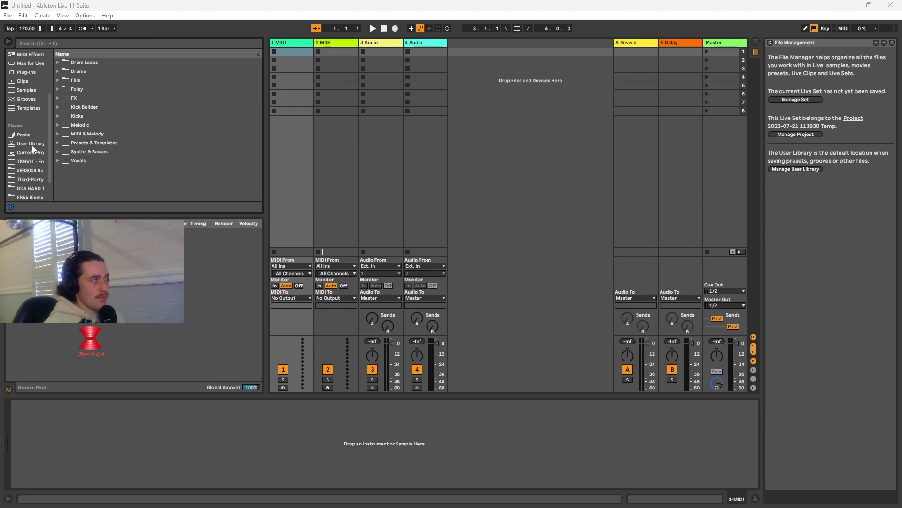
{"action": "scroll", "coordinate": [38, 103], "scroll_direction": "up", "scroll_amount": 2}
{"action": "left_click", "coordinate": [31, 84]}
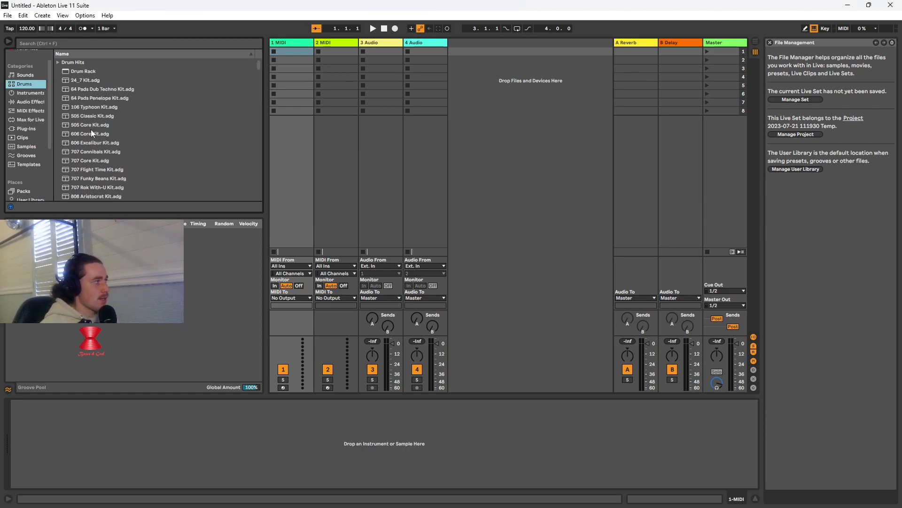
{"action": "left_click", "coordinate": [114, 41]}
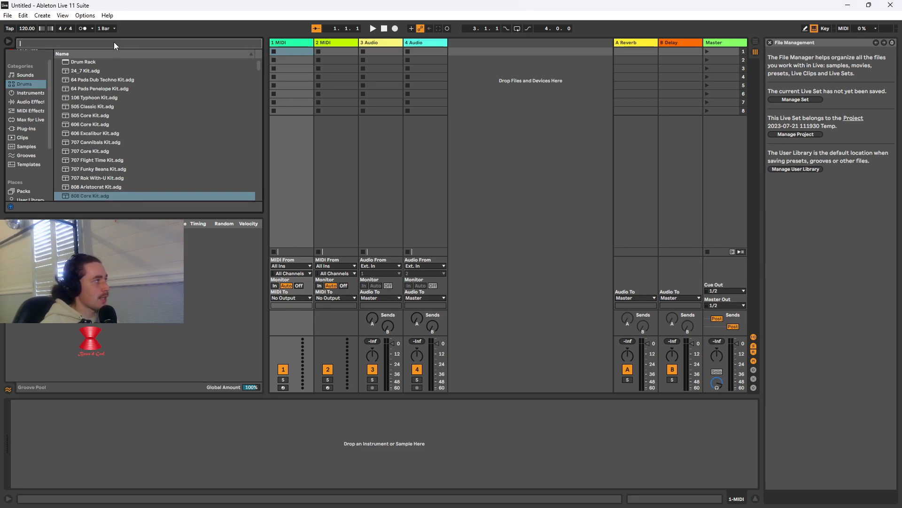
{"action": "type", "text": "drum"}
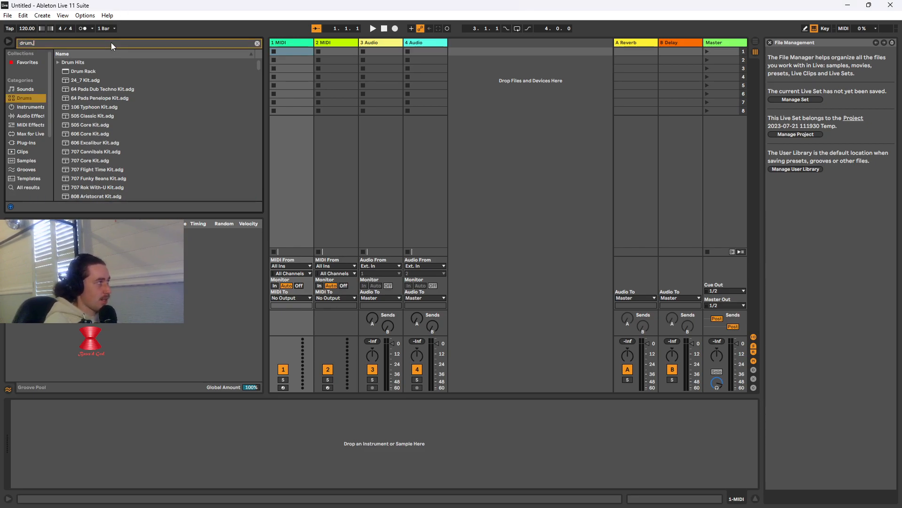
{"action": "left_click_drag", "start_coordinate": [94, 71], "coordinate": [75, 424]}
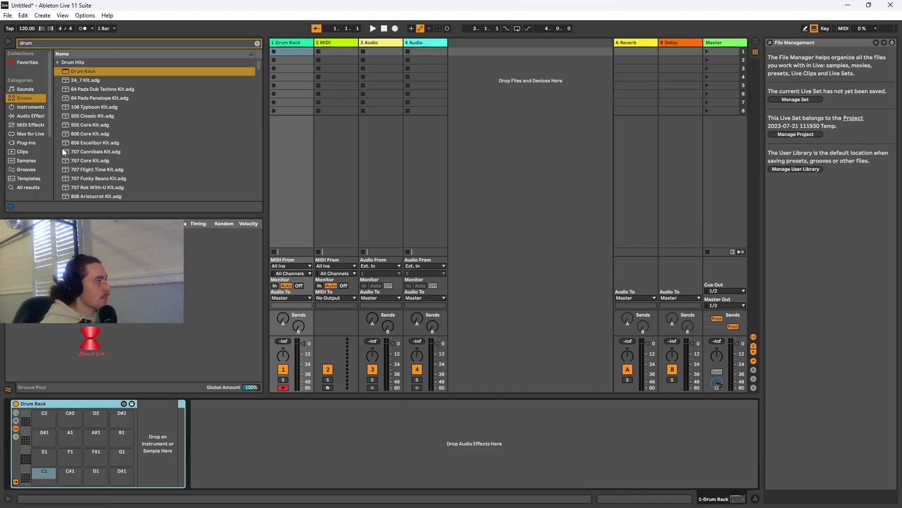
Find 808 Core Kit in the Drums category and place it on the Drum Rack's C1 pad
{"action": "left_click", "coordinate": [33, 106]}
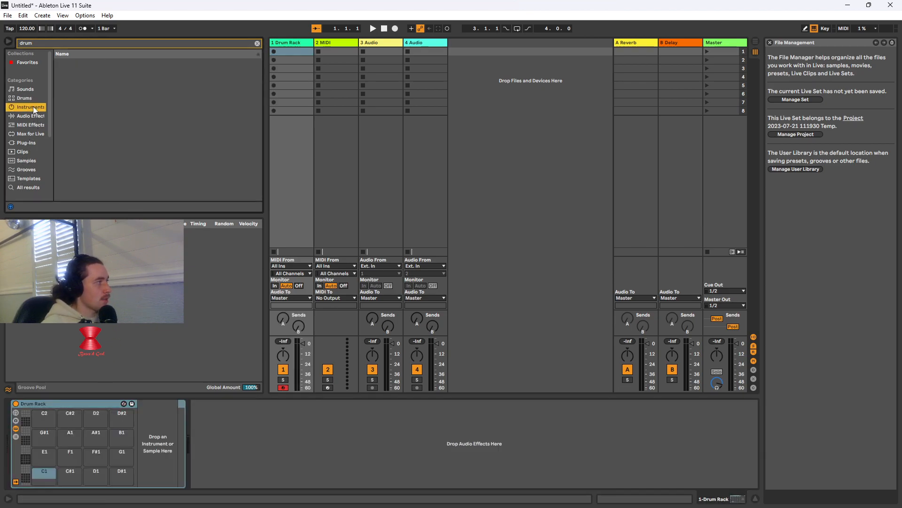
{"action": "left_click", "coordinate": [33, 96]}
{"action": "scroll", "coordinate": [131, 122], "scroll_direction": "down", "scroll_amount": 3}
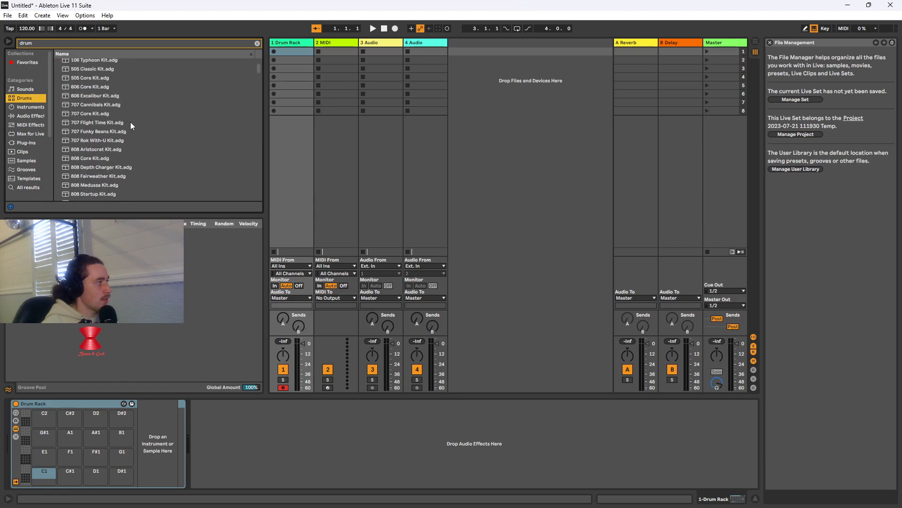
{"action": "left_click", "coordinate": [95, 159]}
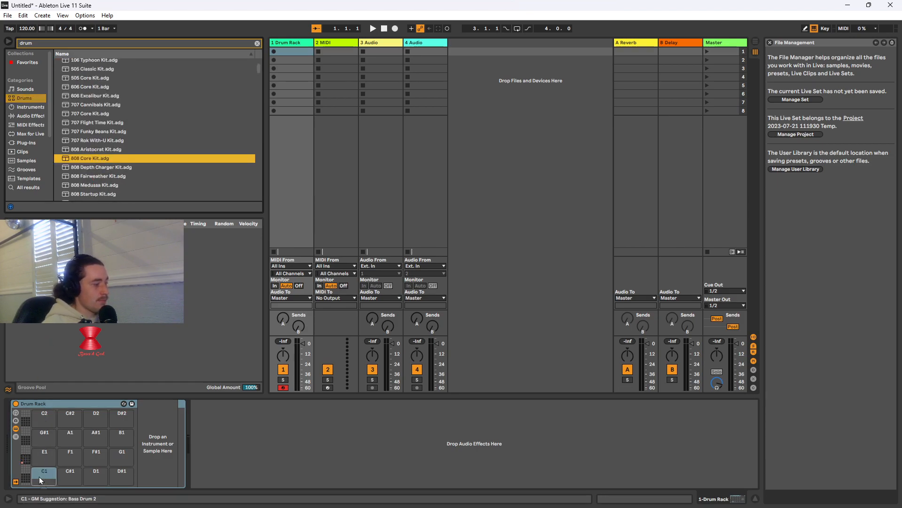
{"action": "left_click_drag", "start_coordinate": [39, 477], "coordinate": [39, 478]}
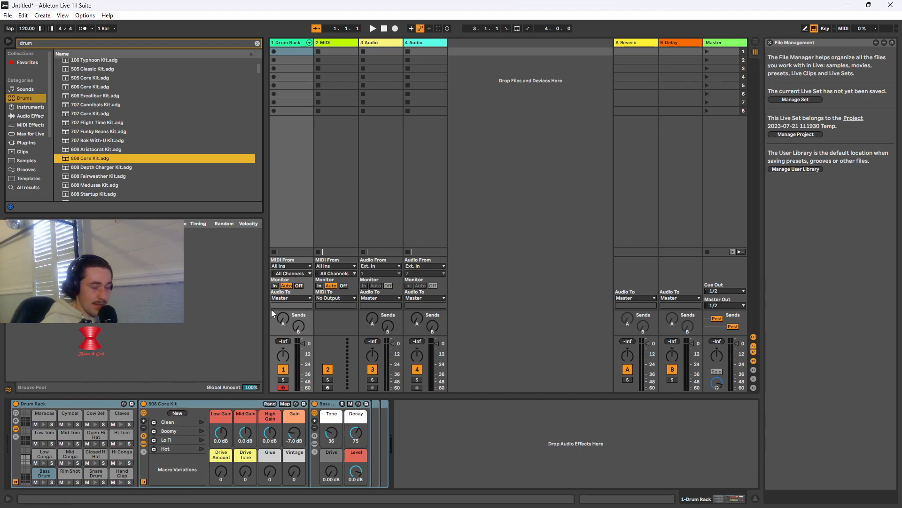
{"action": "scroll", "coordinate": [150, 171], "scroll_direction": "down", "scroll_amount": 3}
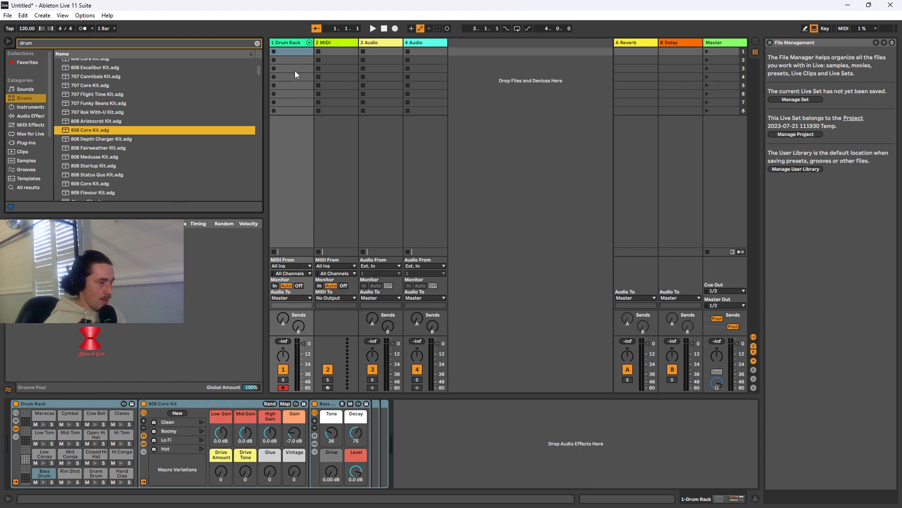
Create an empty MIDI clip in the first slot of the Drum Rack track and enlarge its note editor
{"action": "double_click", "coordinate": [299, 50]}
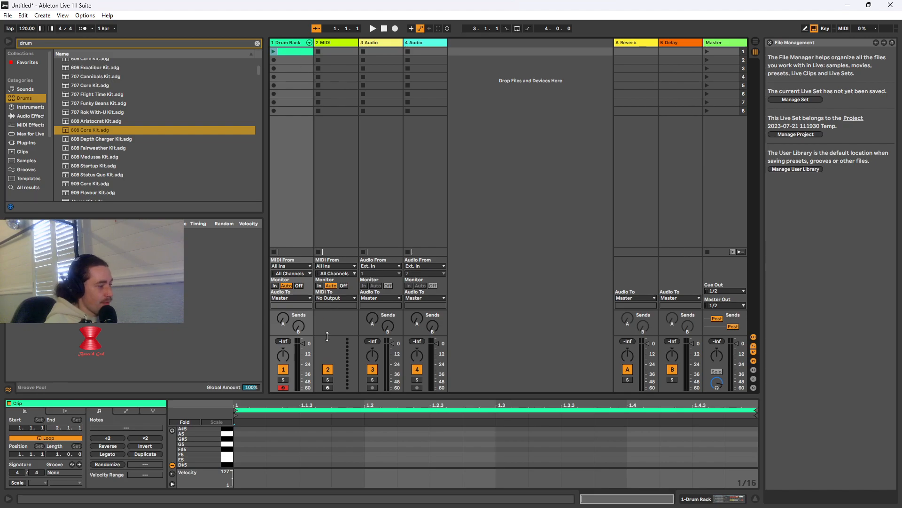
{"action": "left_click_drag", "start_coordinate": [412, 396], "coordinate": [420, 284]}
{"action": "key", "text": "Tab"}
{"action": "key", "text": "Tab"}
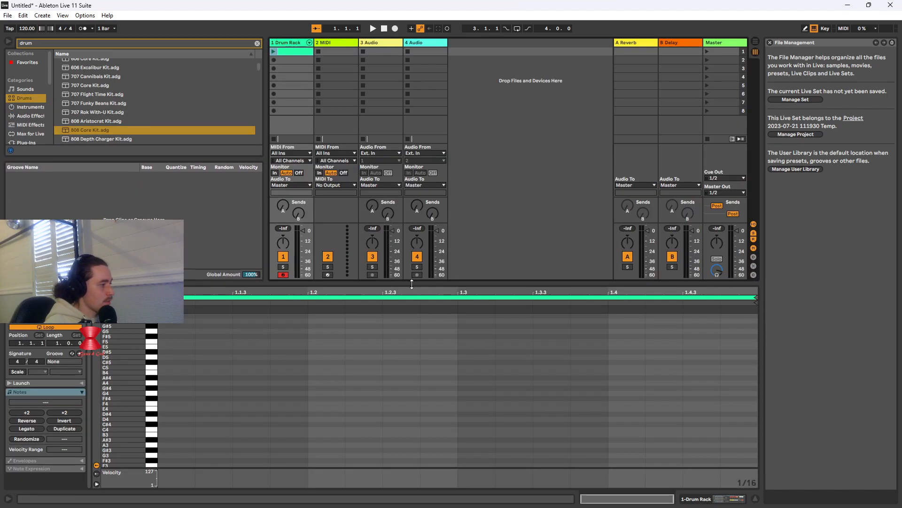
Show the Drum Rack track's devices and audition the Bass Drum pad
{"action": "left_click", "coordinate": [295, 43]}
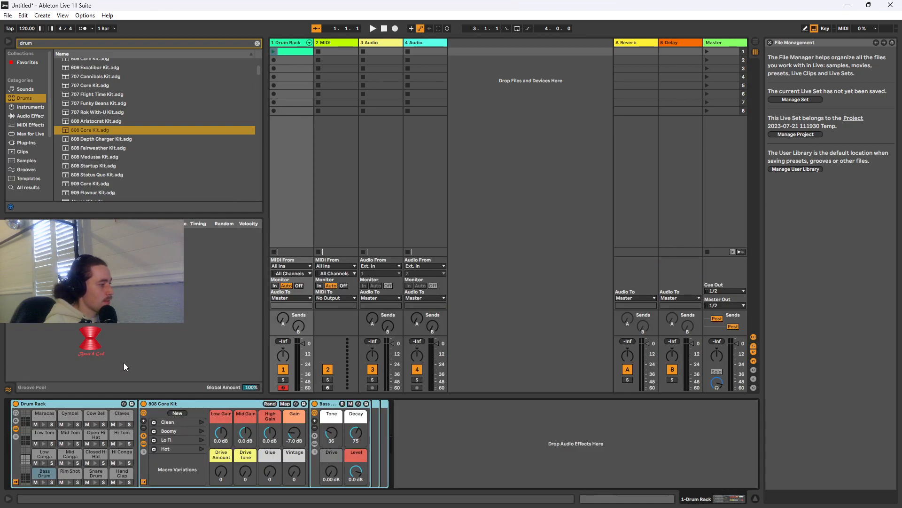
{"action": "left_click", "coordinate": [44, 472]}
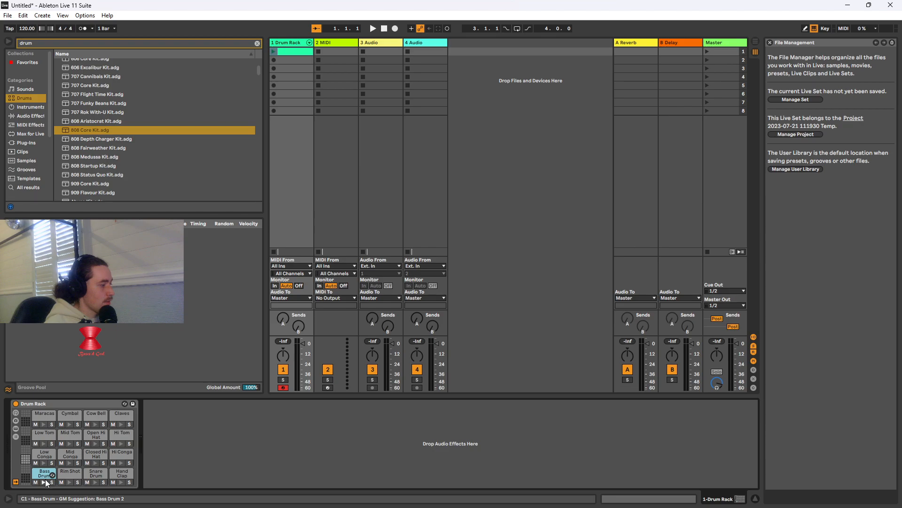
{"action": "left_click", "coordinate": [44, 480]}
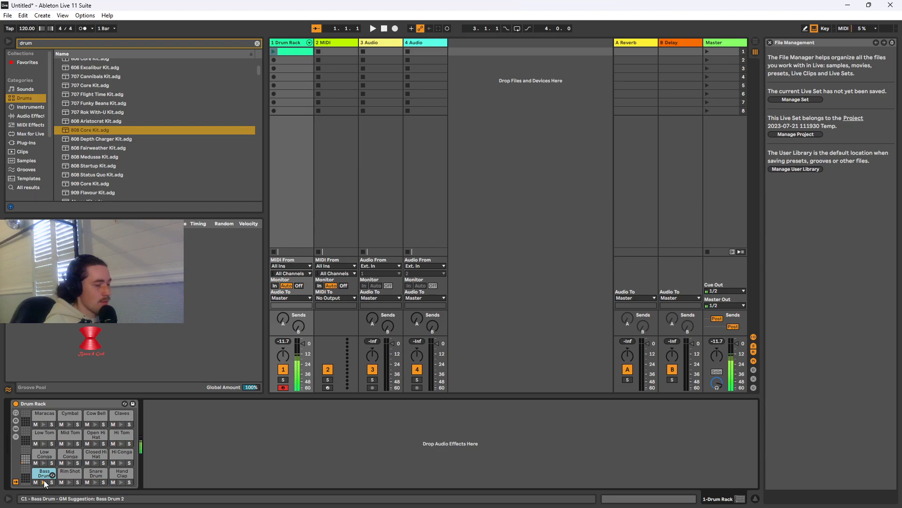
Load 808 Core Kit directly onto the first track in place of the Drum Rack
{"action": "double_click", "coordinate": [303, 51]}
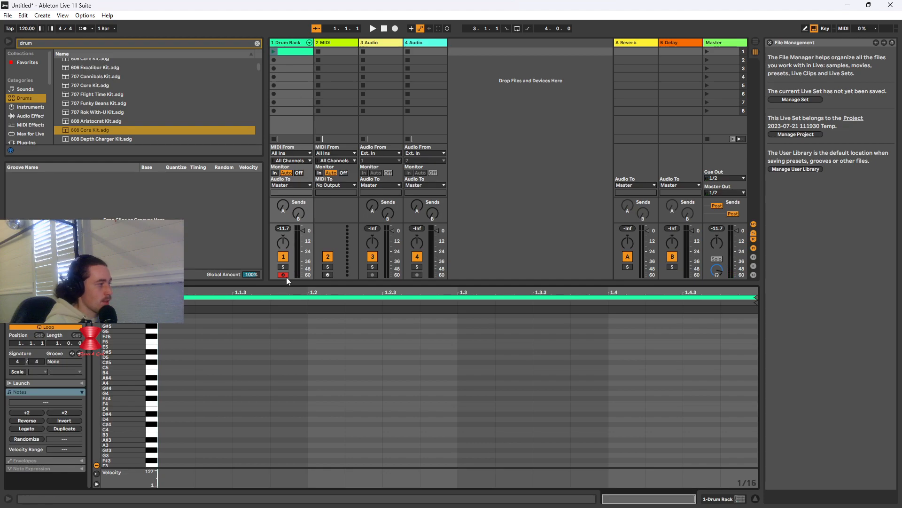
{"action": "double_click", "coordinate": [106, 129]}
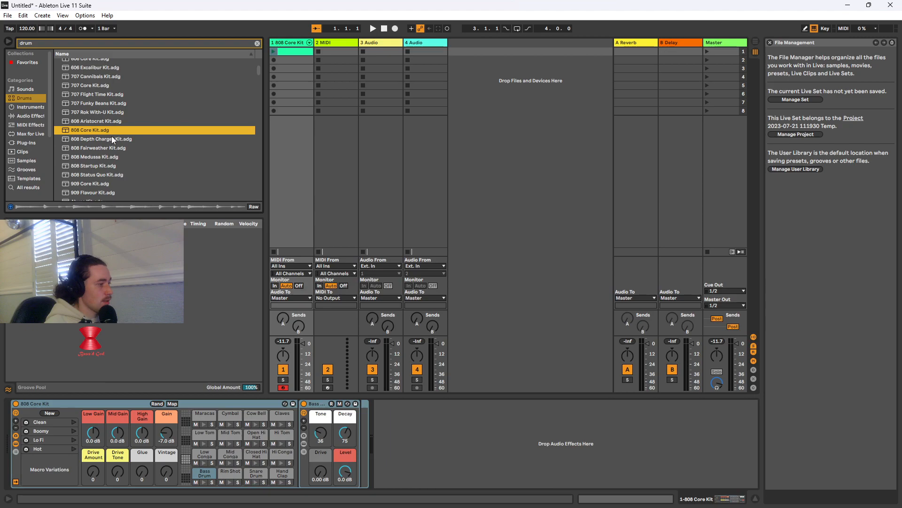
{"action": "key", "text": "Tab"}
{"action": "key", "text": "Tab"}
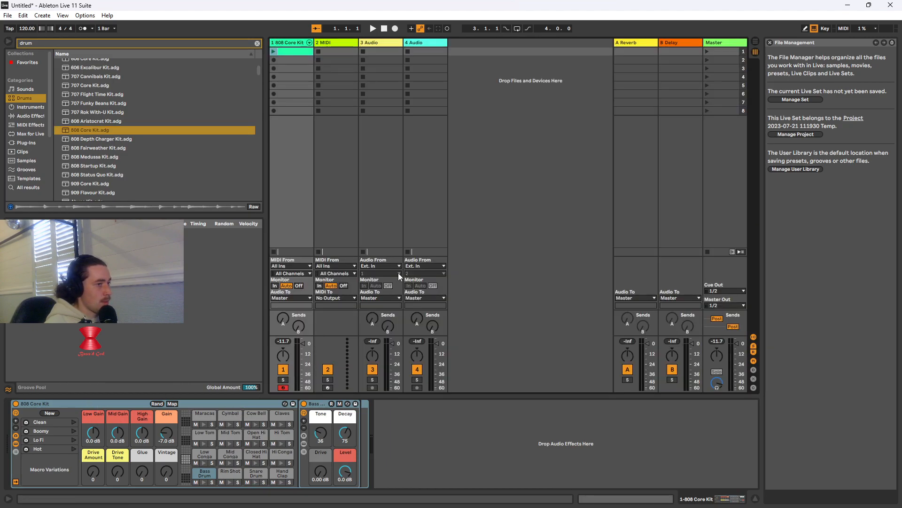
Open the first track's clip in a taller editor and add a Bass Drum note on beat 1 and Rim Shot notes on beats 2, 3 and 4
{"action": "double_click", "coordinate": [289, 51]}
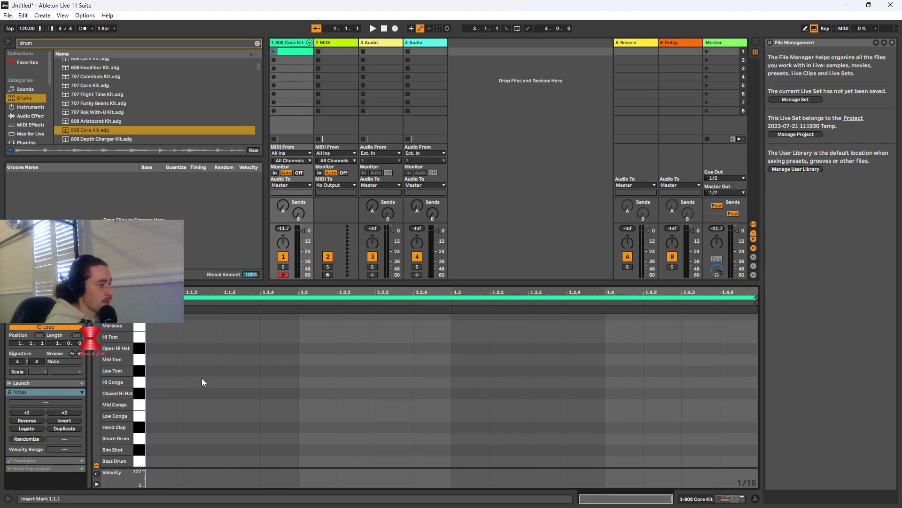
{"action": "left_click_drag", "start_coordinate": [358, 284], "coordinate": [376, 198]}
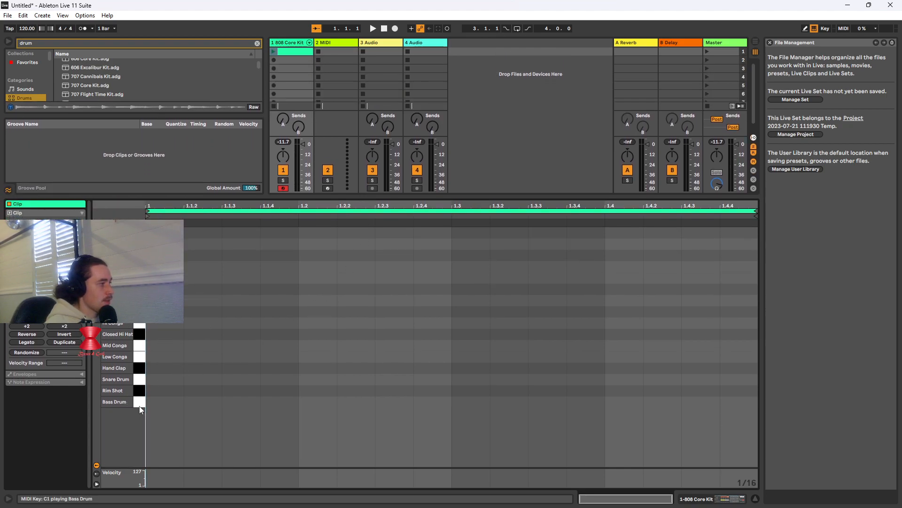
{"action": "double_click", "coordinate": [156, 403]}
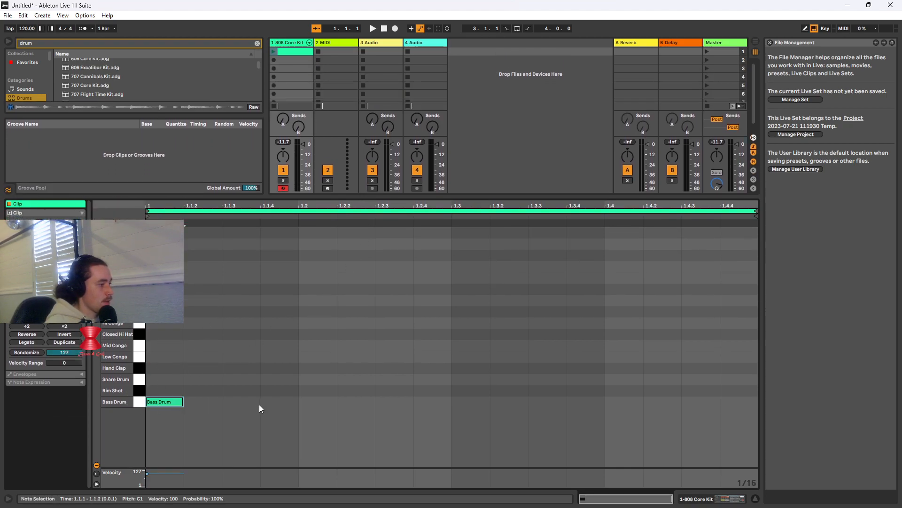
{"action": "double_click", "coordinate": [314, 391]}
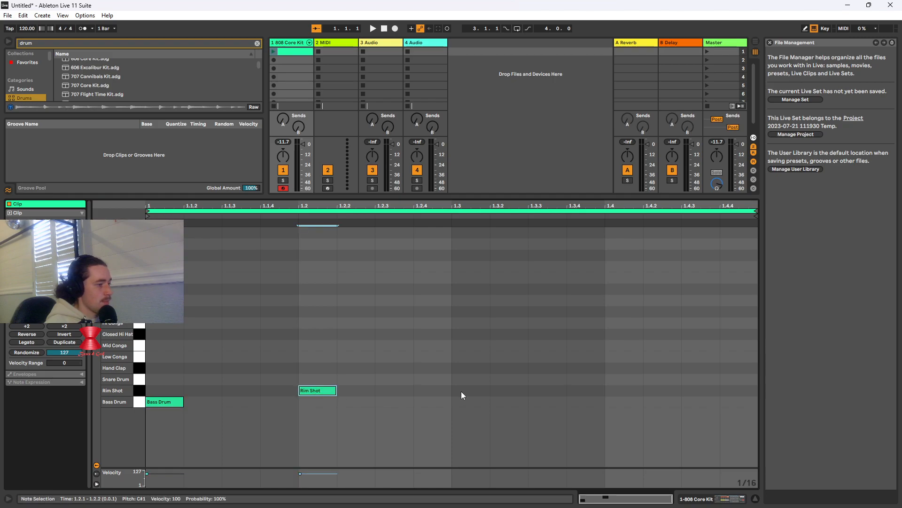
{"action": "double_click", "coordinate": [465, 391]}
{"action": "double_click", "coordinate": [627, 392]}
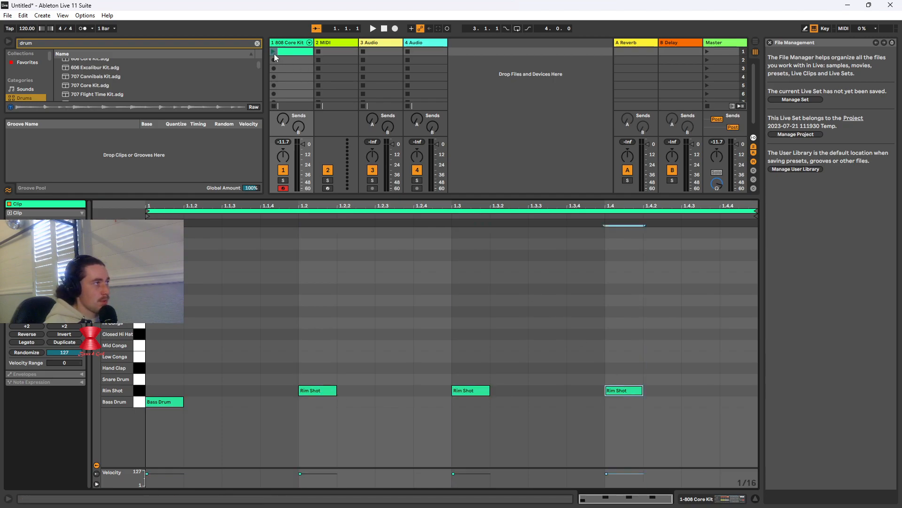
Preview the pattern, move the three Rim Shot notes down to the Bass Drum row, and quantize all four notes
{"action": "key", "text": "space"}
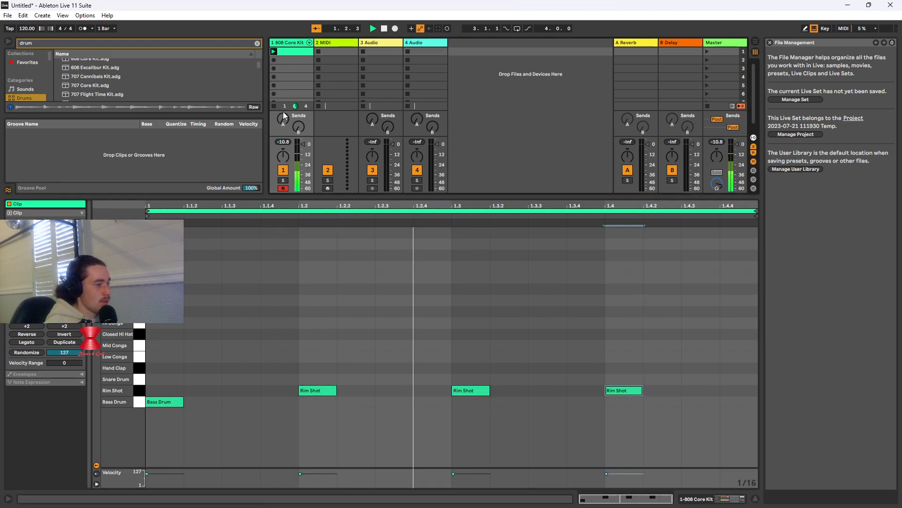
{"action": "left_click", "coordinate": [384, 28]}
{"action": "left_click_drag", "start_coordinate": [318, 390], "coordinate": [318, 402]}
{"action": "left_click_drag", "start_coordinate": [463, 390], "coordinate": [464, 403]}
{"action": "left_click_drag", "start_coordinate": [630, 390], "coordinate": [176, 393]}
{"action": "right_click", "coordinate": [179, 403]}
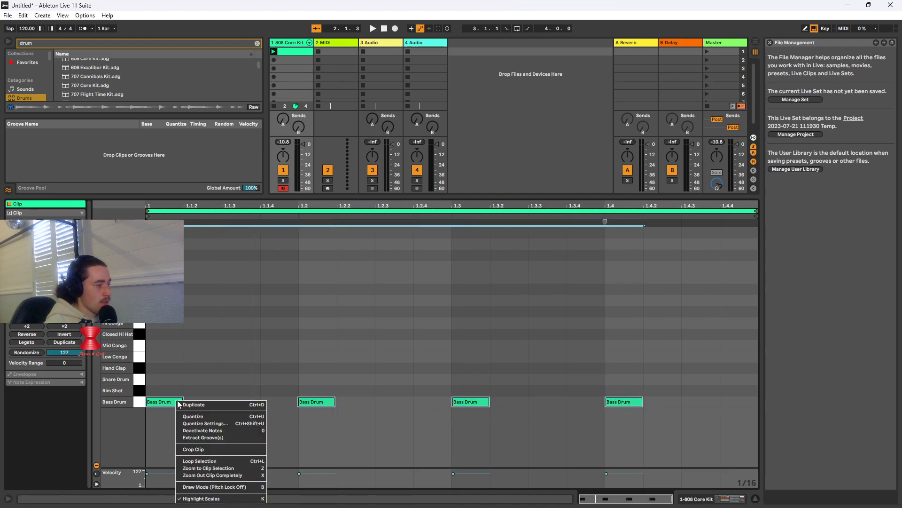
{"action": "left_click", "coordinate": [204, 415]}
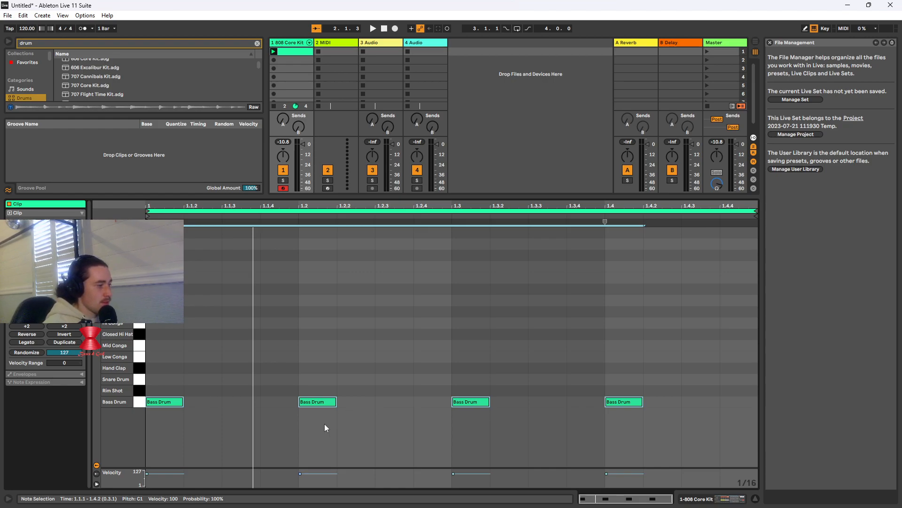
Play back the bass drum loop, set the tempo to 155 BPM, and listen to it again
{"action": "left_click", "coordinate": [273, 51]}
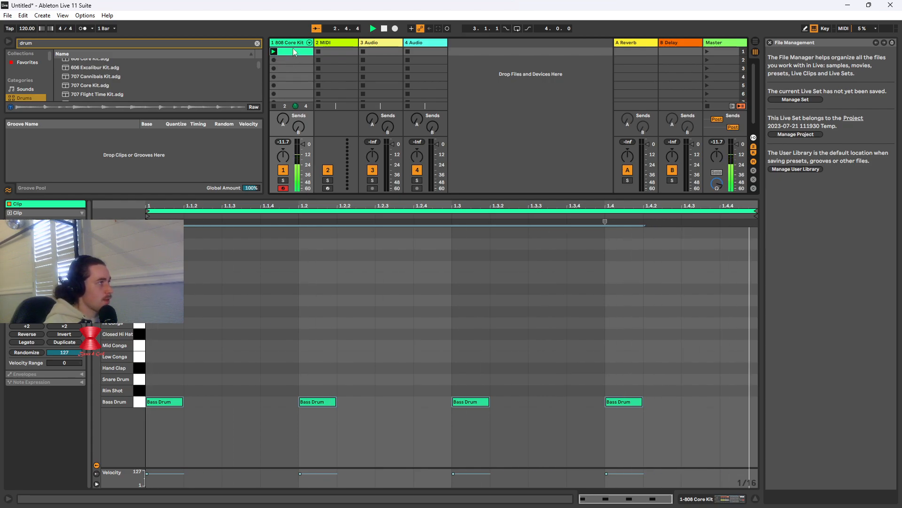
{"action": "left_click", "coordinate": [384, 29]}
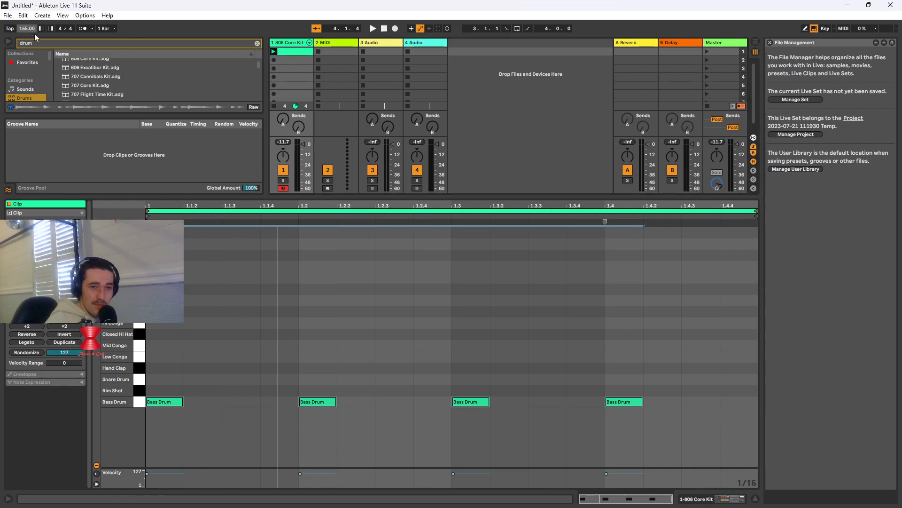
{"action": "left_click", "coordinate": [373, 29]}
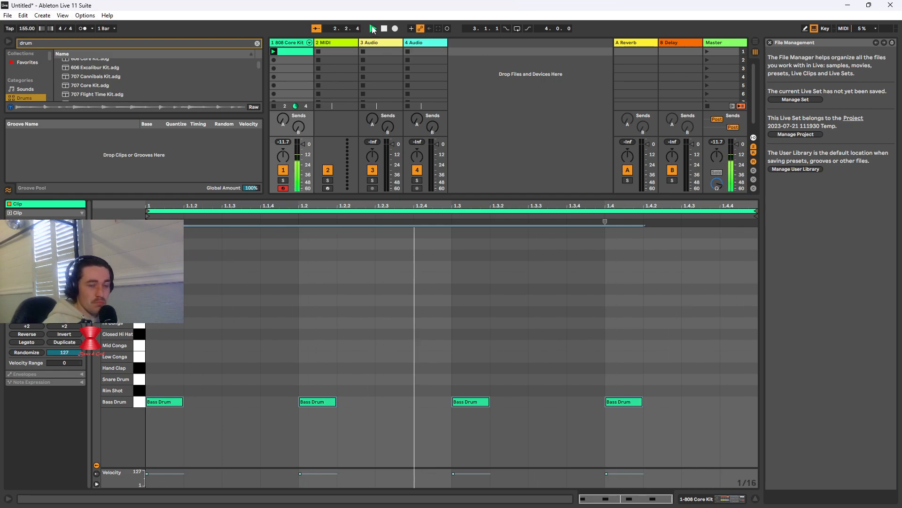
{"action": "left_click", "coordinate": [384, 29]}
Show the 808 Core Kit track's device chain and look through the drum kits in the browser
{"action": "key", "text": "Tab"}
{"action": "key", "text": "Tab"}
{"action": "double_click", "coordinate": [296, 44]}
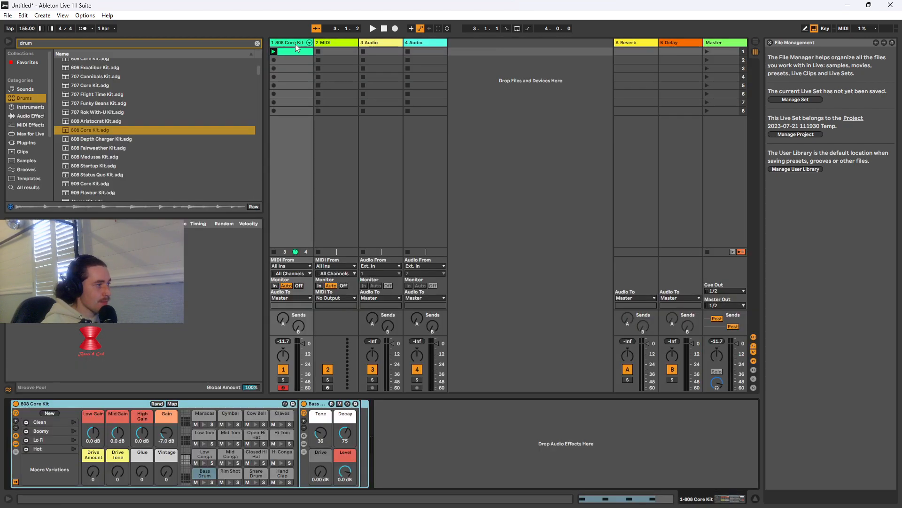
{"action": "scroll", "coordinate": [155, 141], "scroll_direction": "down", "scroll_amount": 2}
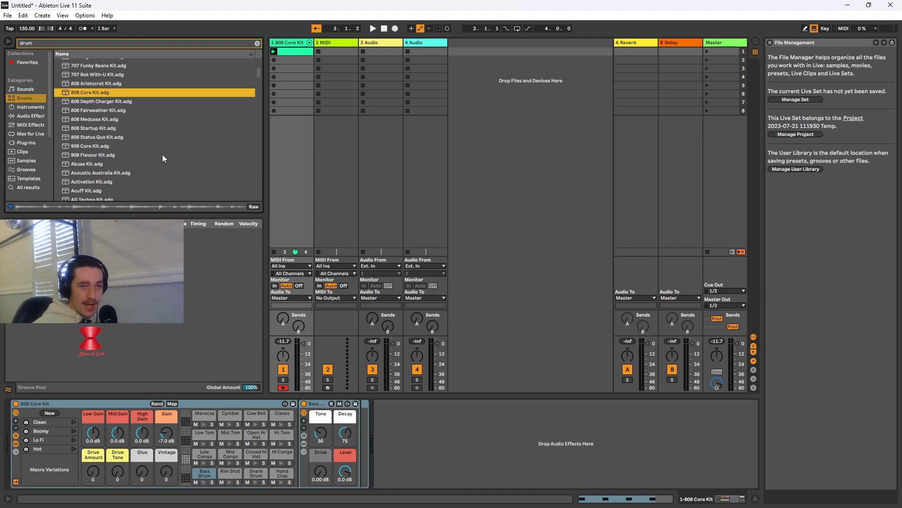
{"action": "scroll", "coordinate": [150, 112], "scroll_direction": "down", "scroll_amount": 3}
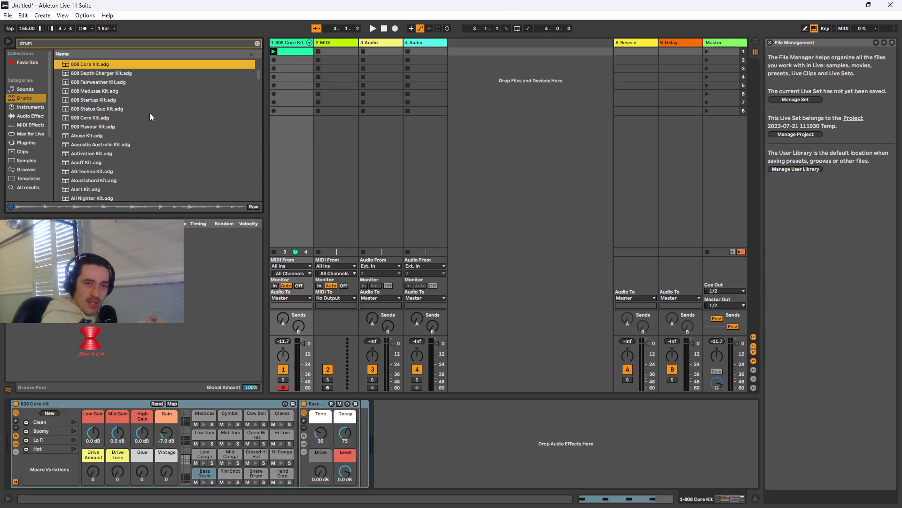
Search the audio effects for "reverb" and add Reverb from Reverb & Resonance to the 808 Core Kit track
{"action": "left_click", "coordinate": [84, 45]}
{"action": "key", "text": "BackSpace"}
{"action": "key", "text": "BackSpace"}
{"action": "key", "text": "BackSpace"}
{"action": "key", "text": "BackSpace"}
{"action": "type", "text": "re"}
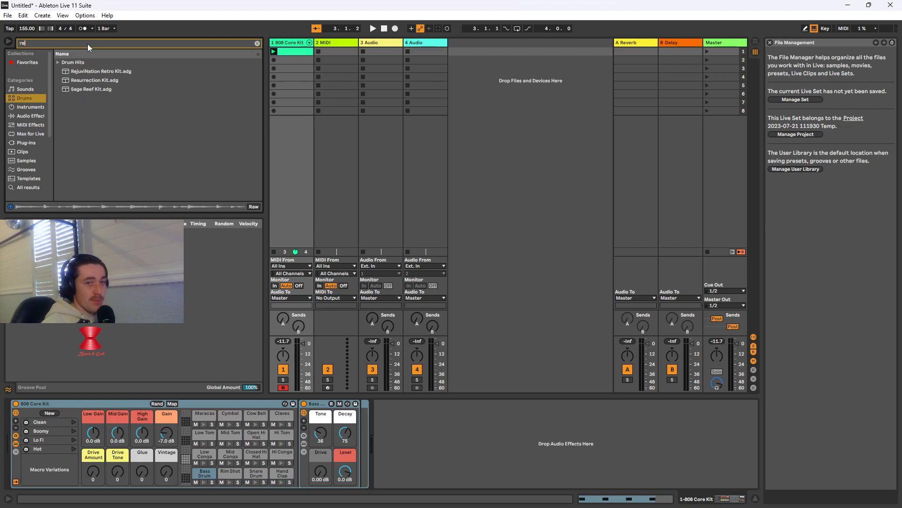
{"action": "type", "text": "verb"}
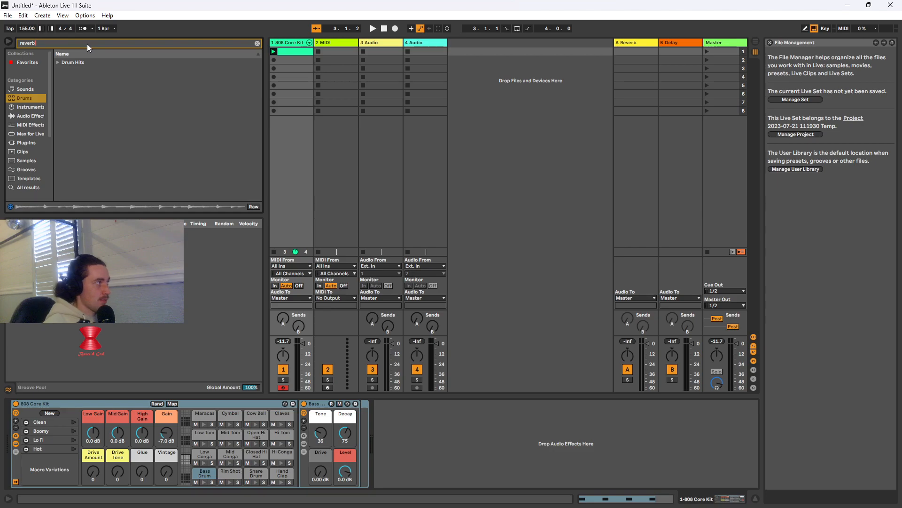
{"action": "left_click", "coordinate": [35, 119]}
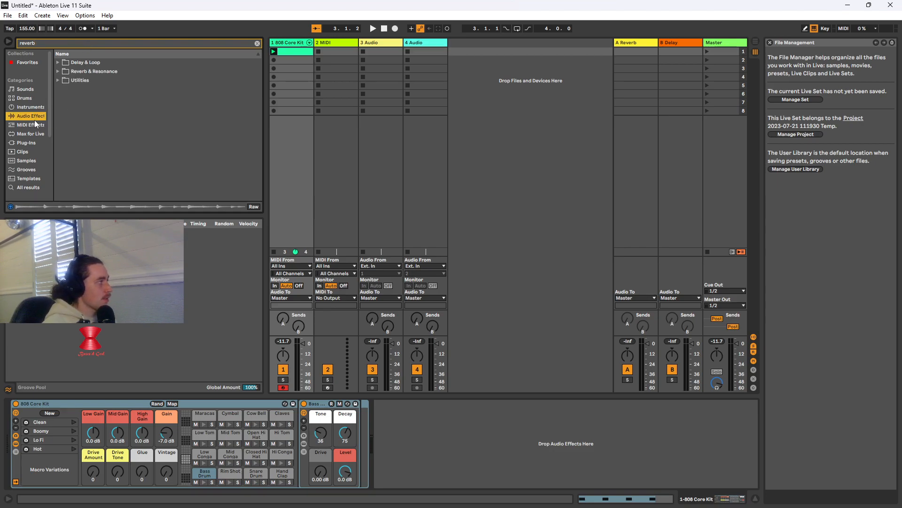
{"action": "left_click", "coordinate": [56, 62]}
{"action": "left_click", "coordinate": [55, 61]}
{"action": "left_click", "coordinate": [57, 71]}
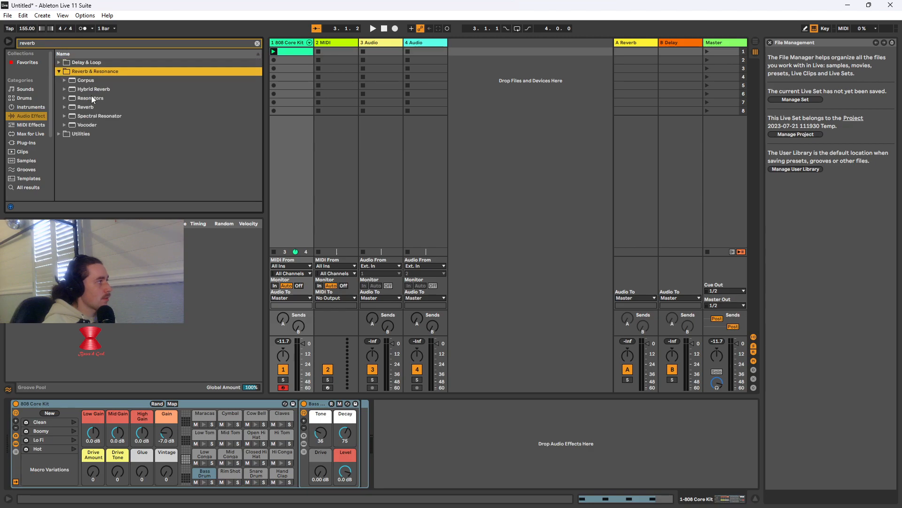
{"action": "left_click_drag", "start_coordinate": [94, 108], "coordinate": [419, 426]}
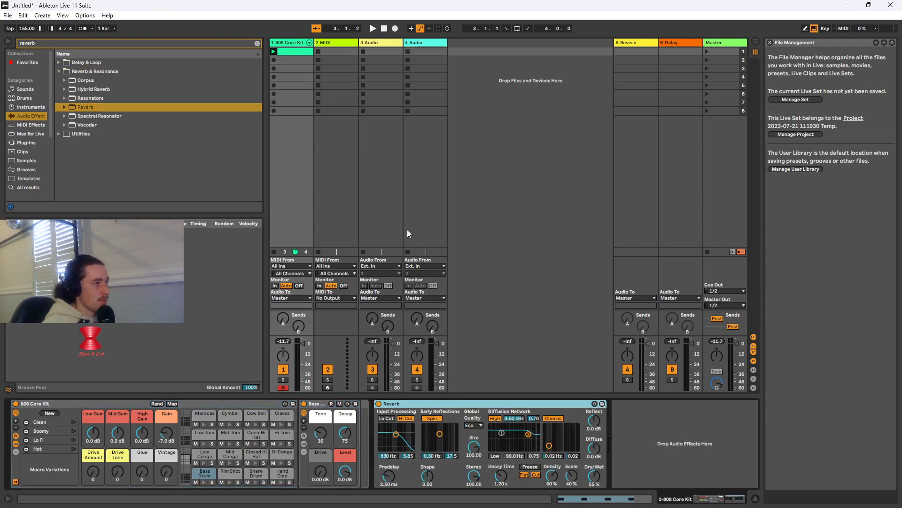
Play the loop and set the Reverb's input filter to 18.0 kHz and 6.52, Predelay to 1.21 ms and Stereo to 120
{"action": "left_click", "coordinate": [275, 51]}
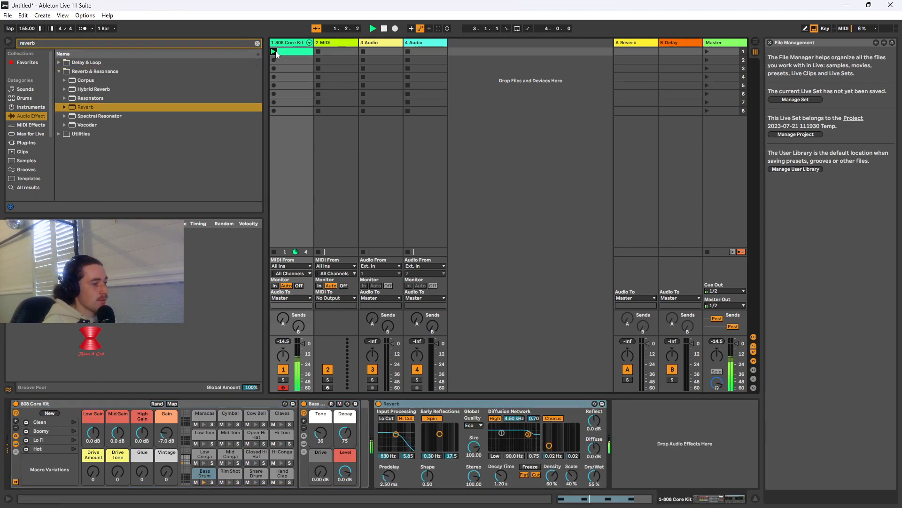
{"action": "left_click_drag", "start_coordinate": [397, 436], "coordinate": [412, 432]}
{"action": "left_click_drag", "start_coordinate": [474, 476], "coordinate": [474, 468]}
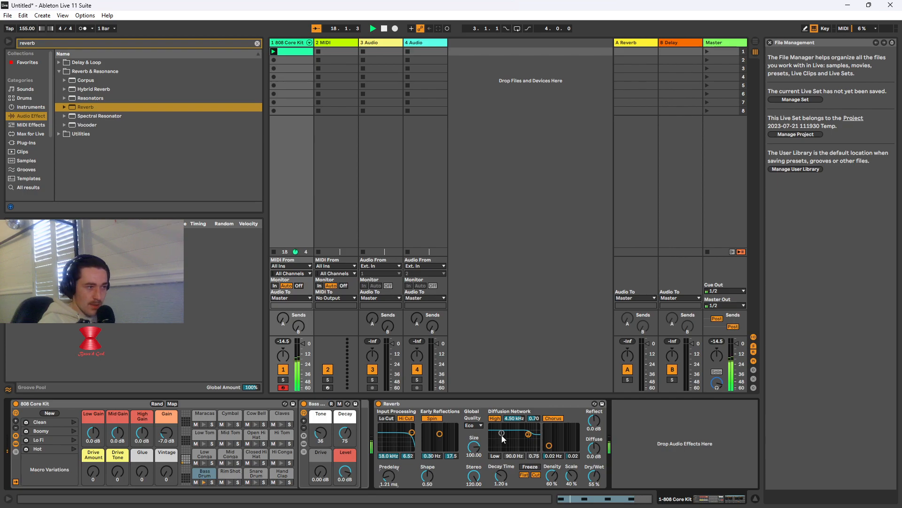
Clear the browser search and add Amp from Drive & Color after the Reverb
{"action": "left_click", "coordinate": [256, 44]}
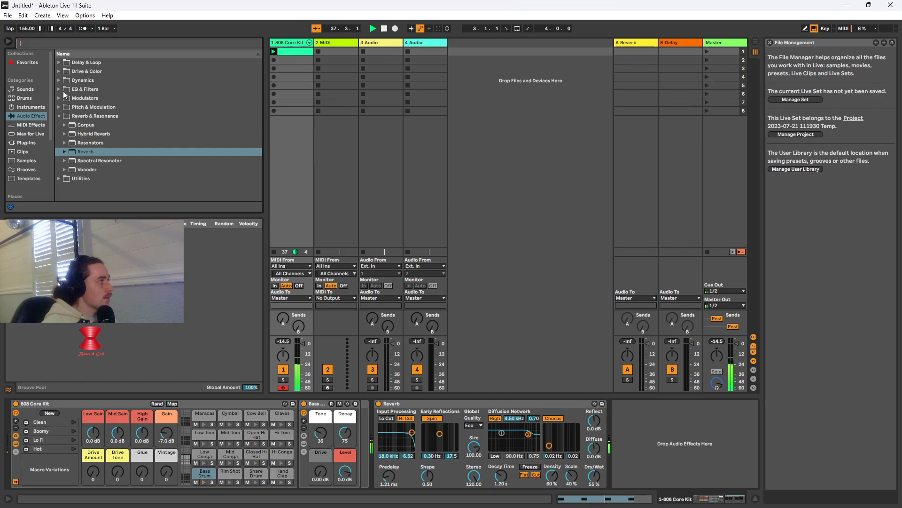
{"action": "left_click", "coordinate": [59, 71]}
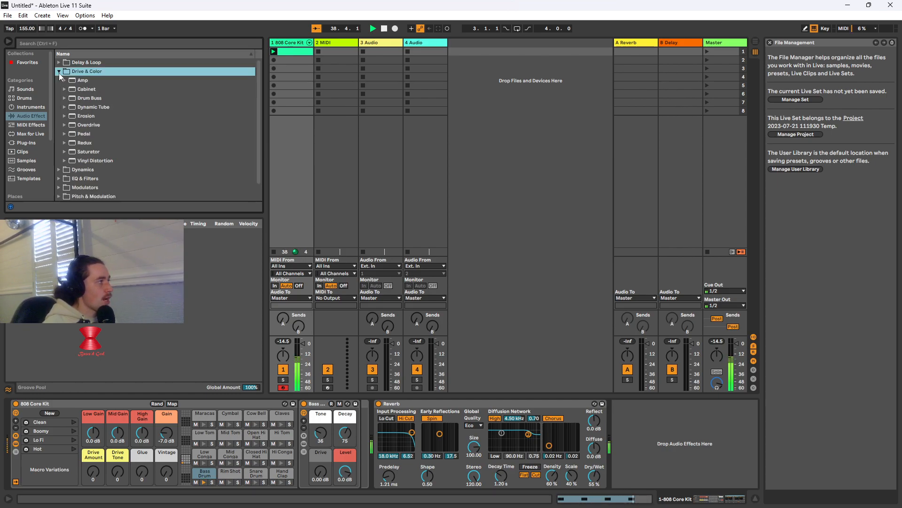
{"action": "left_click", "coordinate": [84, 81]}
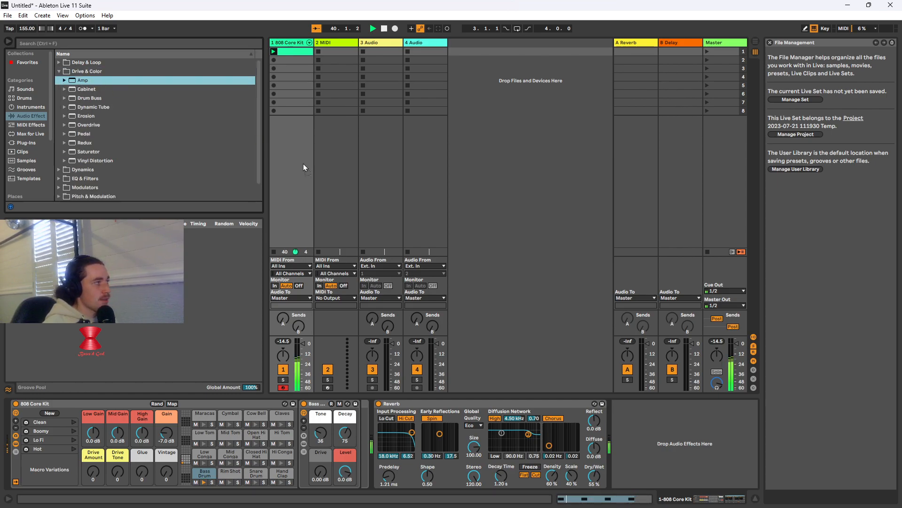
{"action": "left_click_drag", "start_coordinate": [634, 429], "coordinate": [632, 428]}
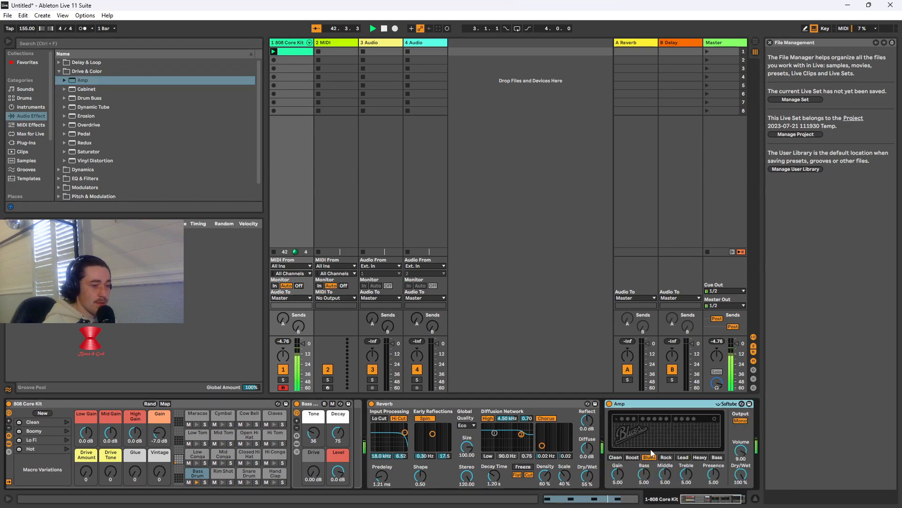
Compare the Heavy and Bass amp models and Dual output, keep Bass with Mono output, and set Presence to 10.0
{"action": "left_click", "coordinate": [703, 458]}
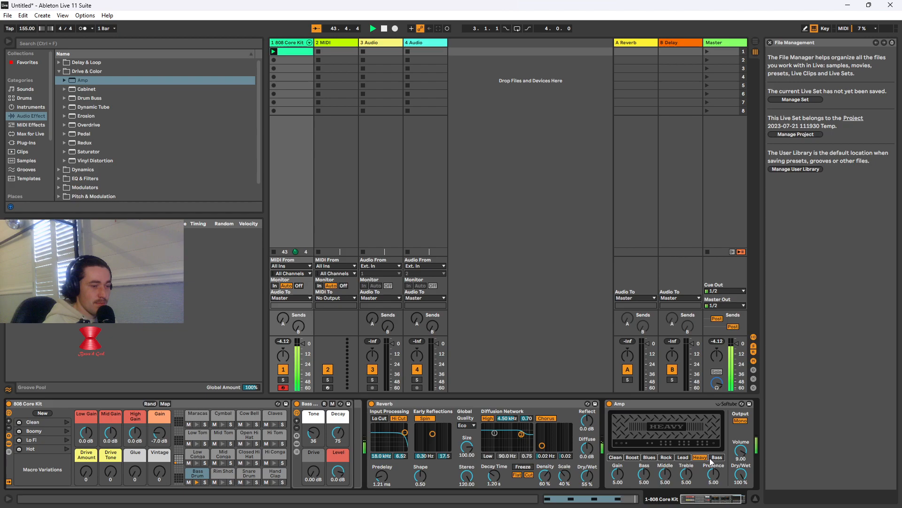
{"action": "left_click", "coordinate": [715, 457]}
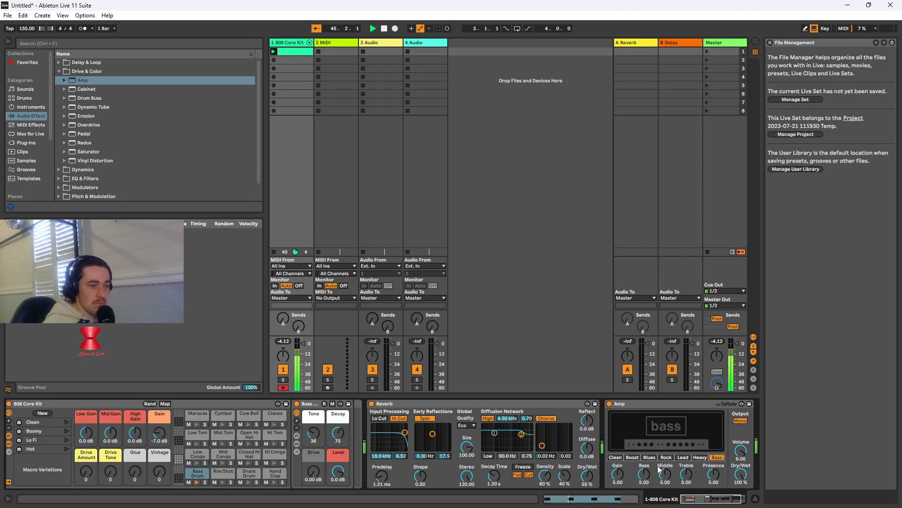
{"action": "left_click", "coordinate": [698, 458]}
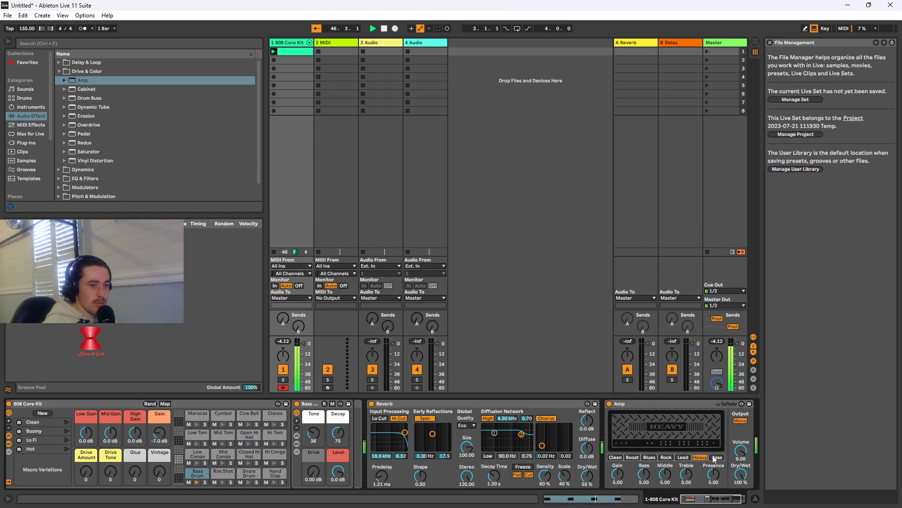
{"action": "left_click", "coordinate": [717, 457]}
{"action": "left_click", "coordinate": [742, 422]}
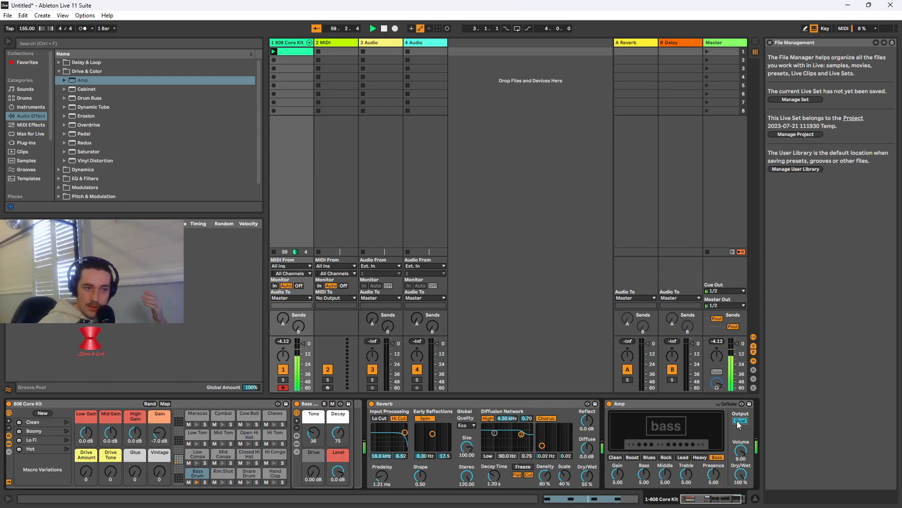
{"action": "left_click", "coordinate": [737, 421]}
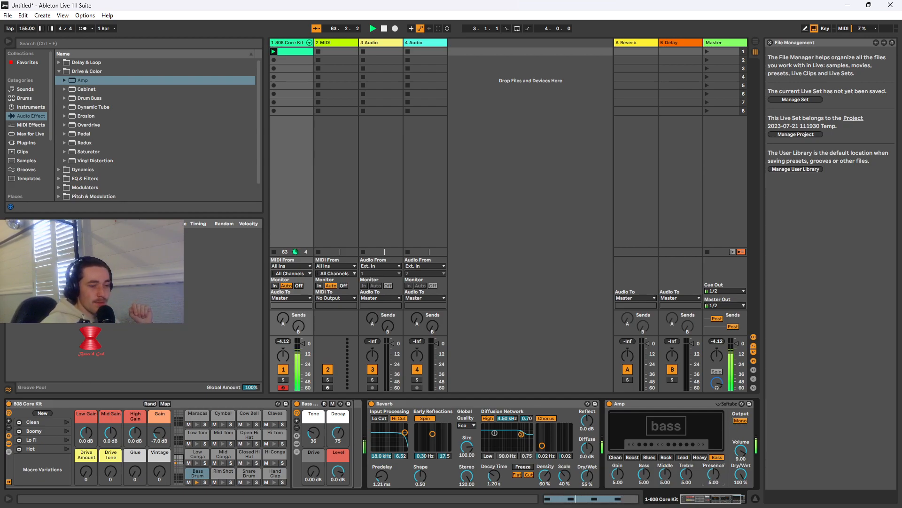
{"action": "left_click_drag", "start_coordinate": [713, 475], "coordinate": [713, 447]}
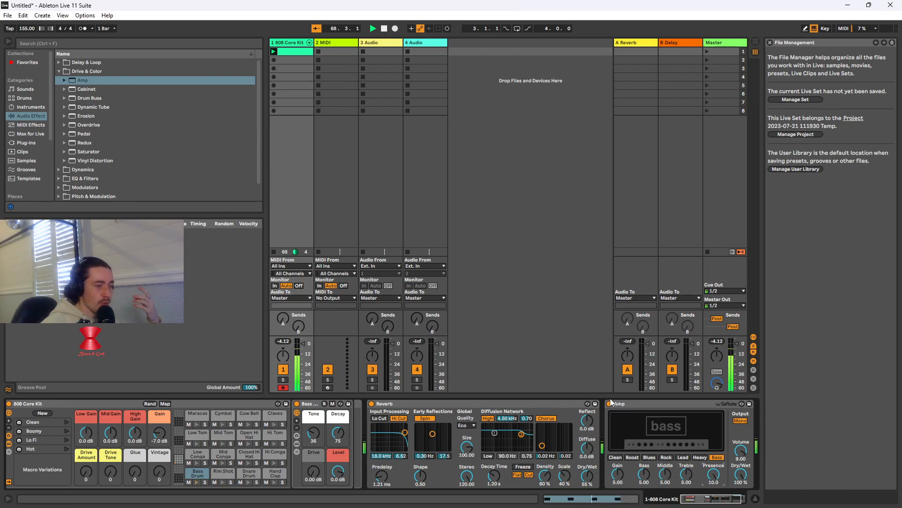
Bypass the Amp and Reverb to hear the dry loop, and reactivate both effects for comparison
{"action": "left_click", "coordinate": [610, 403]}
{"action": "left_click", "coordinate": [372, 404]}
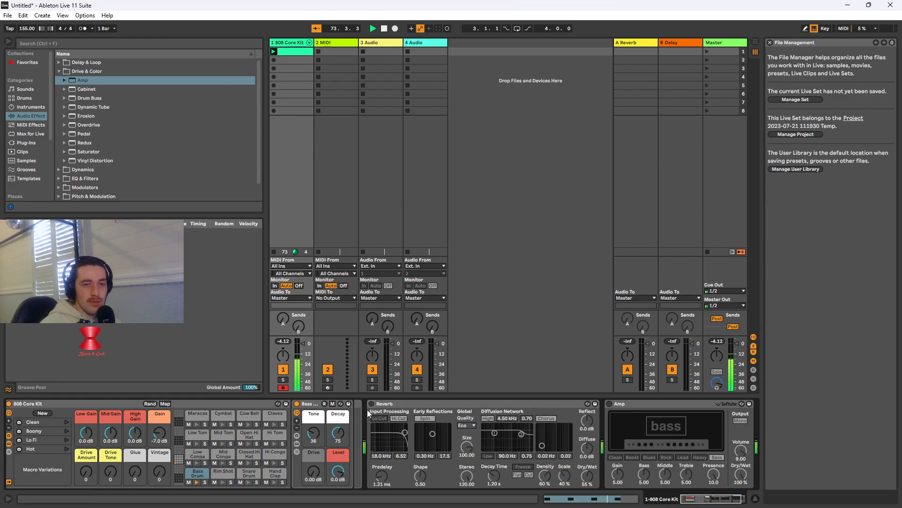
{"action": "left_click", "coordinate": [371, 404]}
{"action": "left_click", "coordinate": [609, 404]}
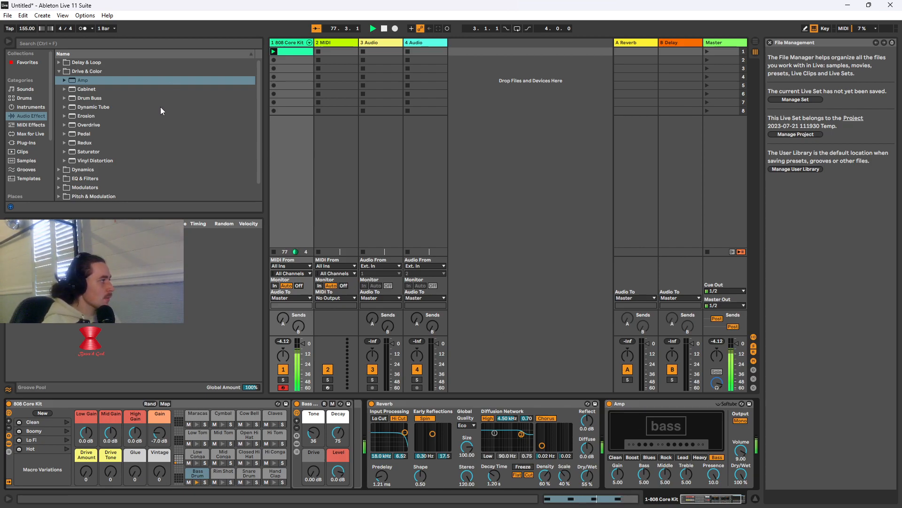
{"action": "left_click", "coordinate": [65, 150]}
{"action": "left_click", "coordinate": [65, 151]}
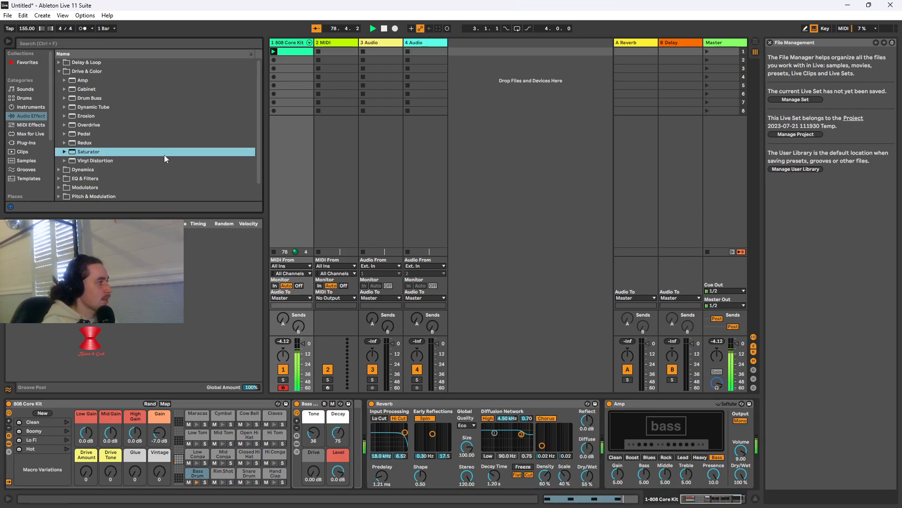
{"action": "scroll", "coordinate": [103, 100], "scroll_direction": "up", "scroll_amount": 1}
Search the audio effects for "delay" and add Delay from Delay & Loop after the Amp
{"action": "left_click", "coordinate": [77, 42]}
{"action": "type", "text": "delay"}
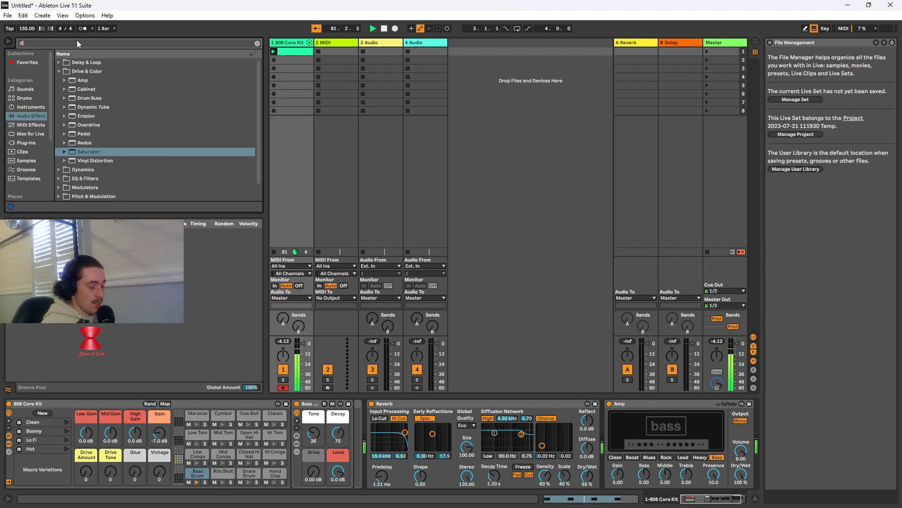
{"action": "left_click", "coordinate": [58, 63]}
{"action": "left_click_drag", "start_coordinate": [77, 81], "coordinate": [737, 435]}
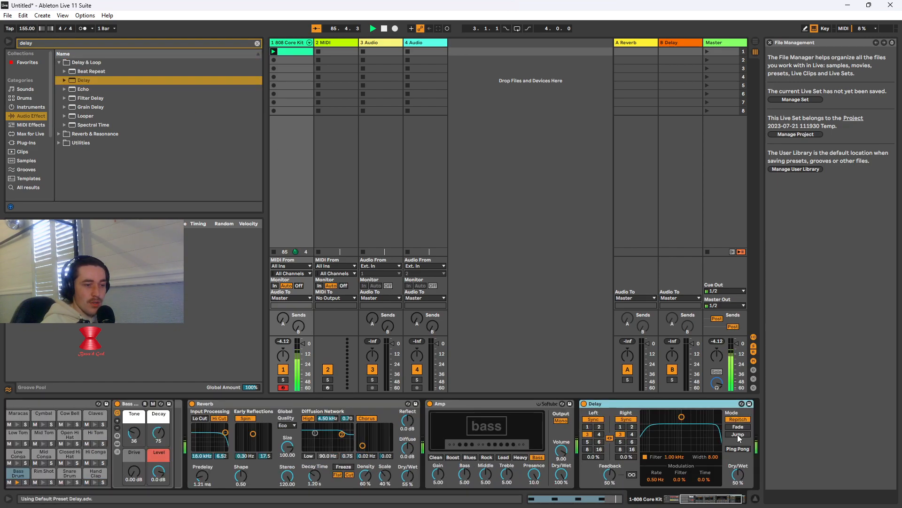
Unlink the Delay's channels, set left to 2, filter to 150 Hz and width to 5.76, enable Ping Pong, and bypass the Delay
{"action": "left_click", "coordinate": [610, 438]}
{"action": "left_click", "coordinate": [599, 427]}
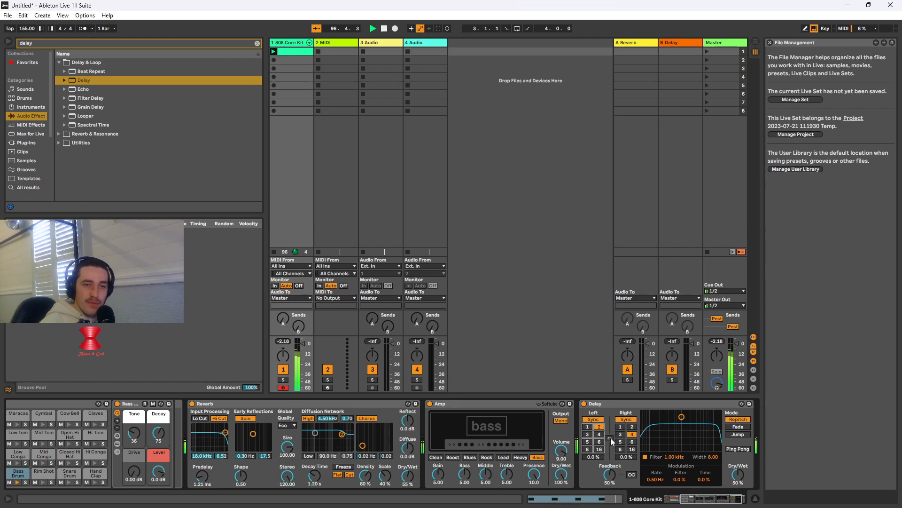
{"action": "left_click_drag", "start_coordinate": [681, 416], "coordinate": [657, 426]}
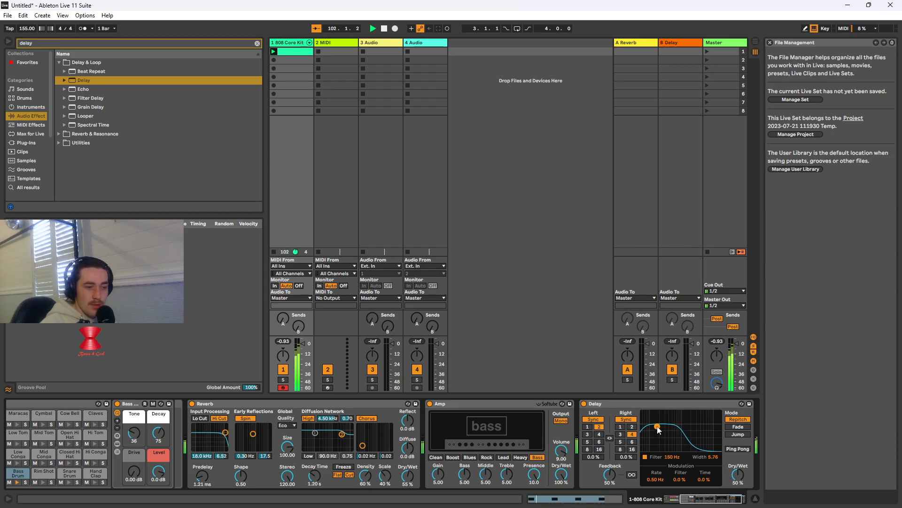
{"action": "left_click", "coordinate": [738, 449]}
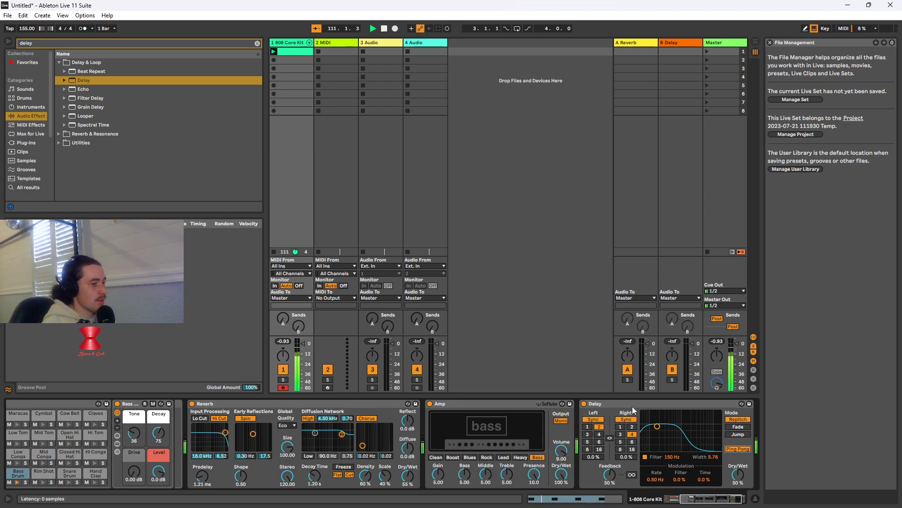
{"action": "left_click", "coordinate": [583, 403]}
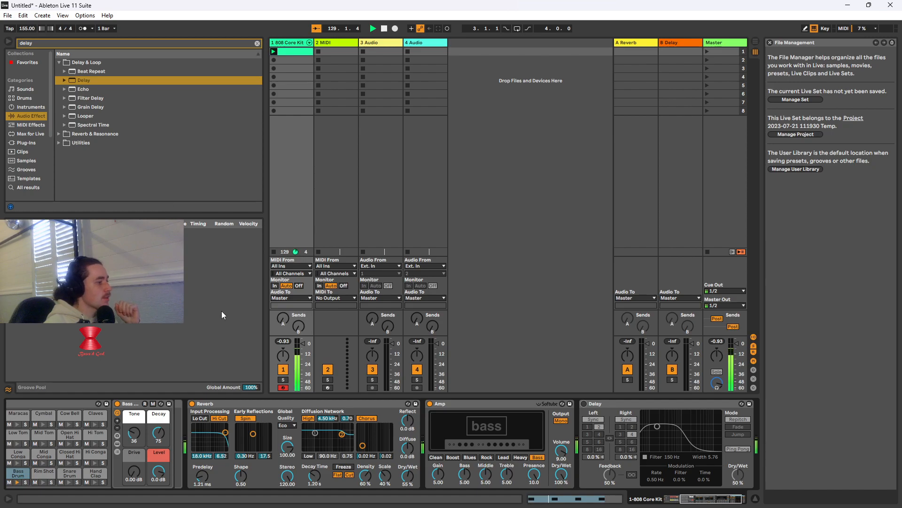
Clear the search, look through the Places folders, and add AYNIL_KickPunch_V2 from the Third-Party folder after the Delay
{"action": "scroll", "coordinate": [32, 163], "scroll_direction": "down", "scroll_amount": 2}
{"action": "scroll", "coordinate": [26, 169], "scroll_direction": "down", "scroll_amount": 3}
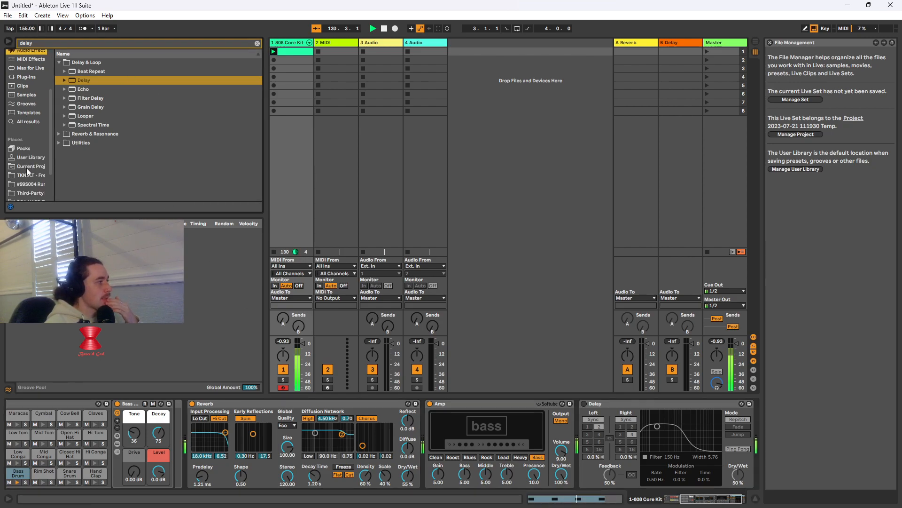
{"action": "left_click", "coordinate": [36, 191]}
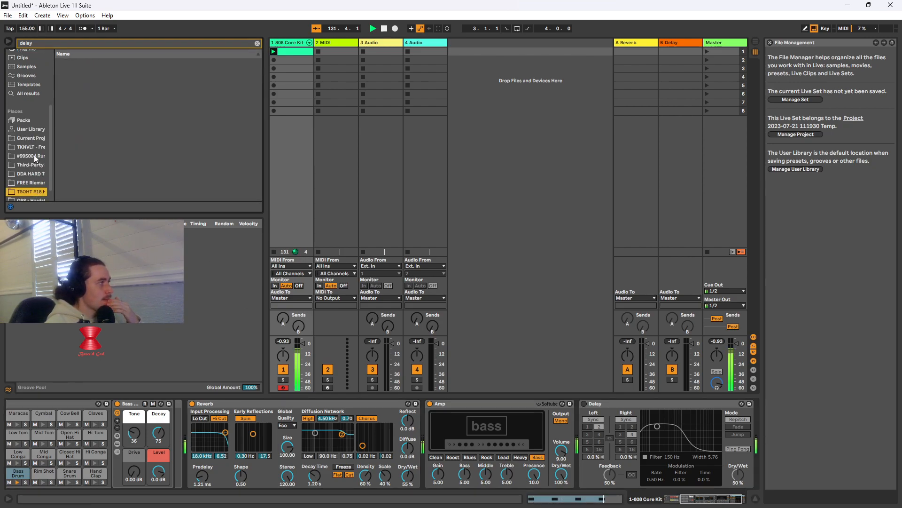
{"action": "left_click", "coordinate": [257, 43]}
{"action": "left_click", "coordinate": [38, 187]}
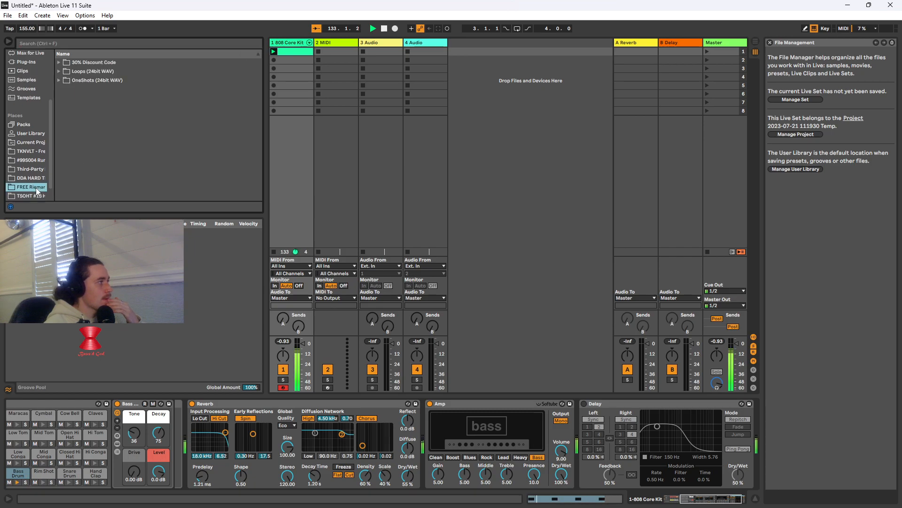
{"action": "left_click", "coordinate": [36, 178]}
{"action": "left_click", "coordinate": [36, 169]}
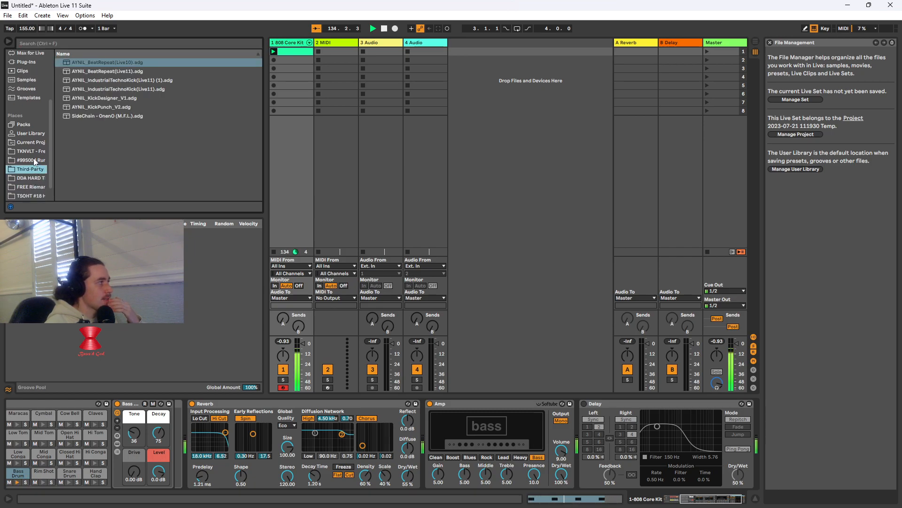
{"action": "left_click", "coordinate": [102, 105]}
{"action": "scroll", "coordinate": [755, 420], "scroll_direction": "right", "scroll_amount": 1}
{"action": "scroll", "coordinate": [755, 419], "scroll_direction": "right", "scroll_amount": 3}
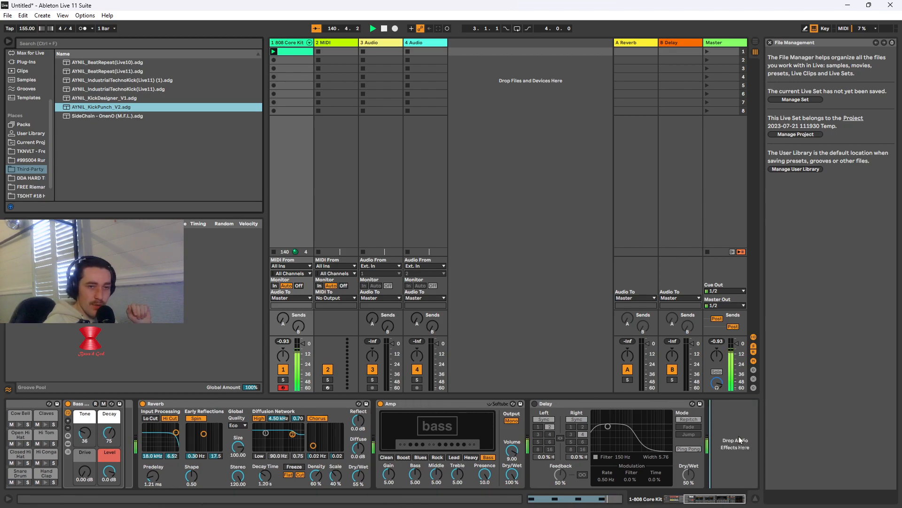
{"action": "left_click_drag", "start_coordinate": [738, 436], "coordinate": [737, 434]}
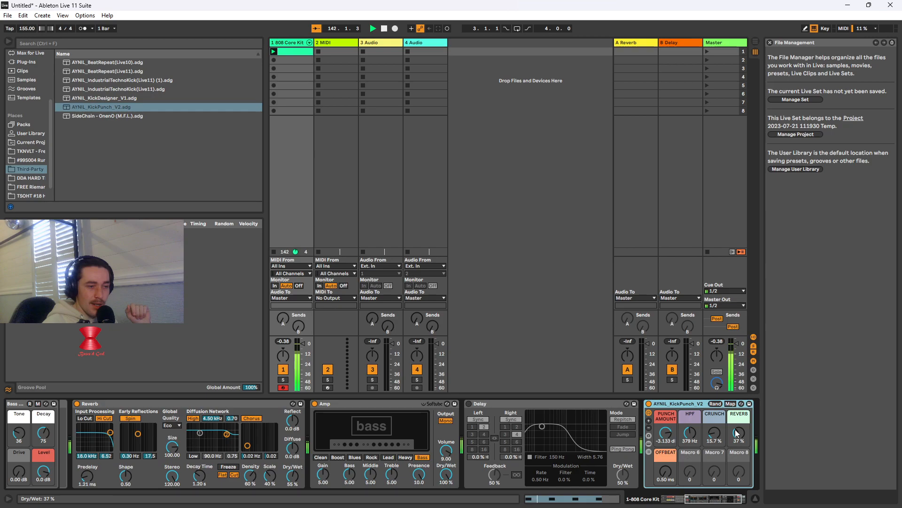
Set the AYNIL_KickPunch_V2 rack's Punch Amount to 0.332 dB and its HPF to 10.0 Hz
{"action": "left_click_drag", "start_coordinate": [669, 436], "coordinate": [669, 451]}
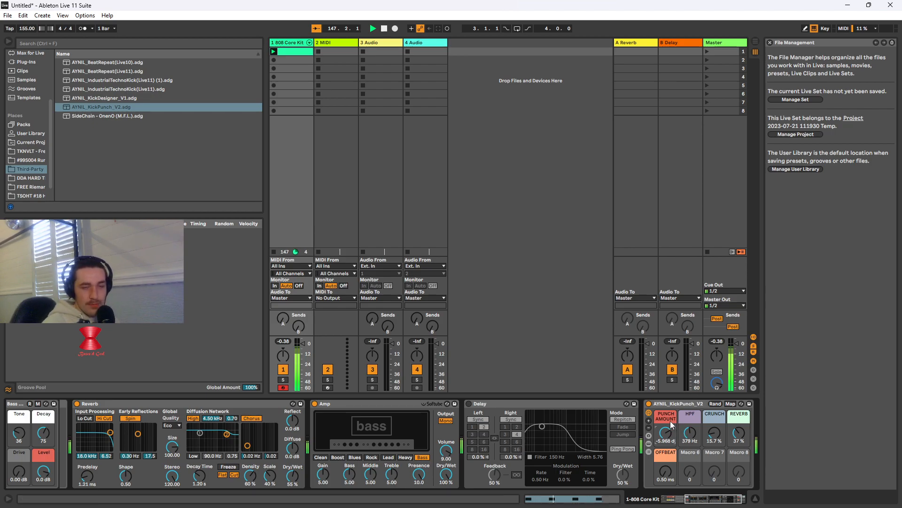
{"action": "left_click_drag", "start_coordinate": [668, 435], "coordinate": [668, 421]}
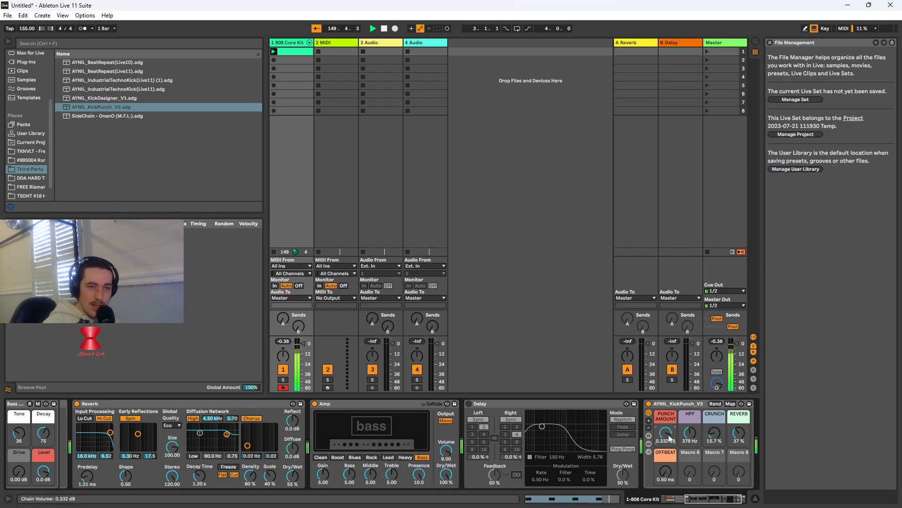
{"action": "left_click_drag", "start_coordinate": [689, 433], "coordinate": [690, 463]}
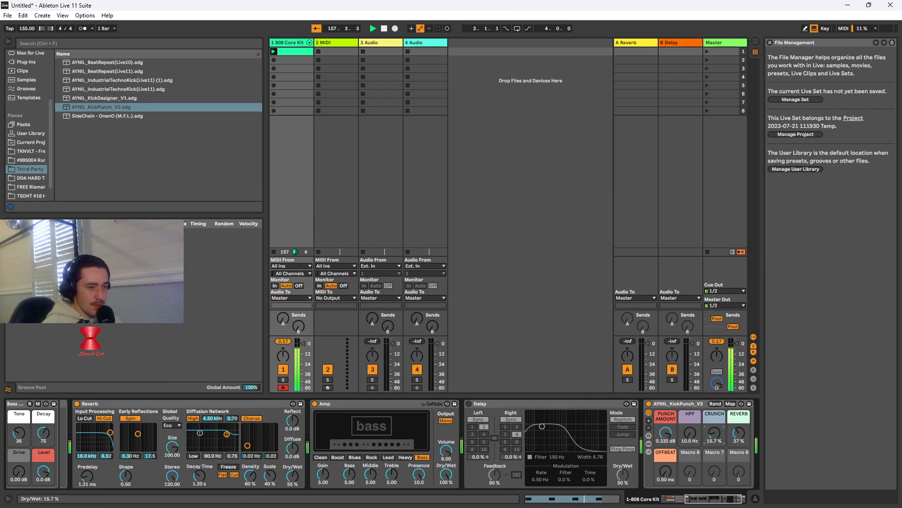
Set the AYNIL_KickPunch_V2 rack's Crunch to 0.00 % and its HPF to 31.6 Hz
{"action": "mouse_move", "coordinate": [713, 432]}
{"action": "left_mouse_down"}
{"action": "mouse_move", "coordinate": [714, 451]}
{"action": "mouse_move", "coordinate": [715, 430]}
{"action": "mouse_move", "coordinate": [714, 442]}
{"action": "left_mouse_up"}
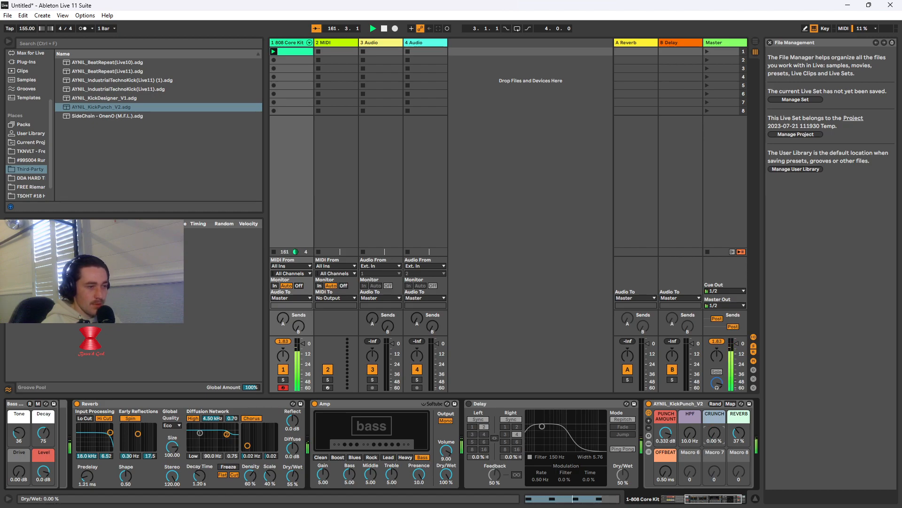
{"action": "mouse_move", "coordinate": [666, 435]}
{"action": "left_mouse_down"}
{"action": "mouse_move", "coordinate": [666, 422]}
{"action": "mouse_move", "coordinate": [665, 433]}
{"action": "left_mouse_up"}
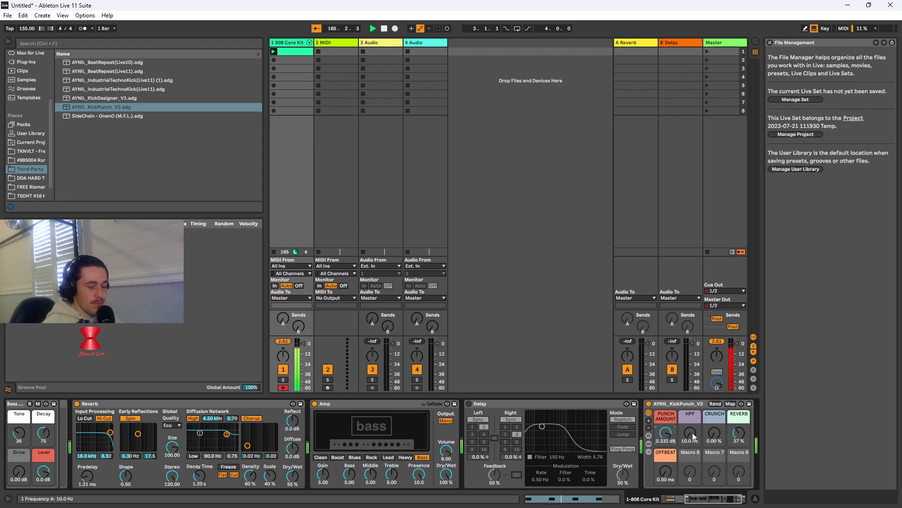
{"action": "left_click_drag", "start_coordinate": [690, 432], "coordinate": [690, 428]}
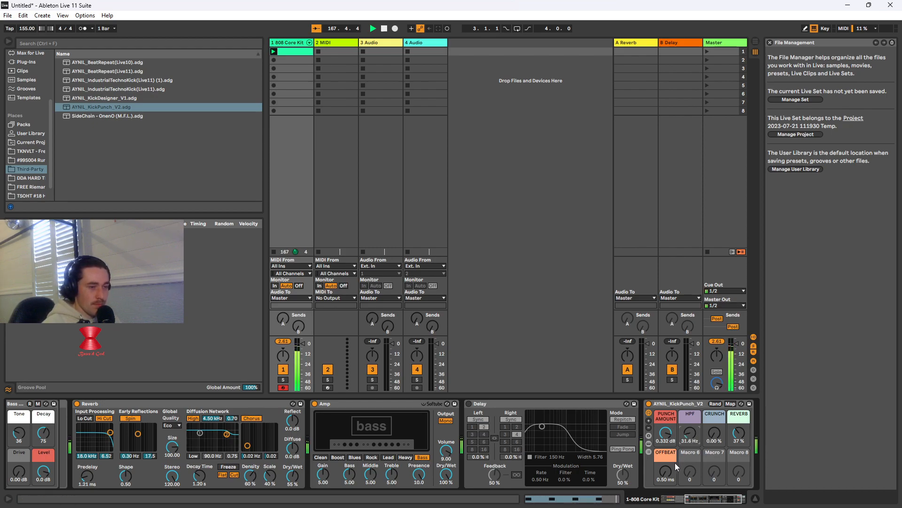
Compare the sound with the Reverb device bypassed, and set the AYNIL_KickPunch_V2 rack's Reverb to 24 % and Punch Amount to 2.223 dB
{"action": "mouse_move", "coordinate": [739, 432]}
{"action": "left_mouse_down"}
{"action": "mouse_move", "coordinate": [739, 451]}
{"action": "mouse_move", "coordinate": [738, 426]}
{"action": "left_mouse_up"}
{"action": "left_click", "coordinate": [77, 404]}
{"action": "left_click", "coordinate": [77, 404]}
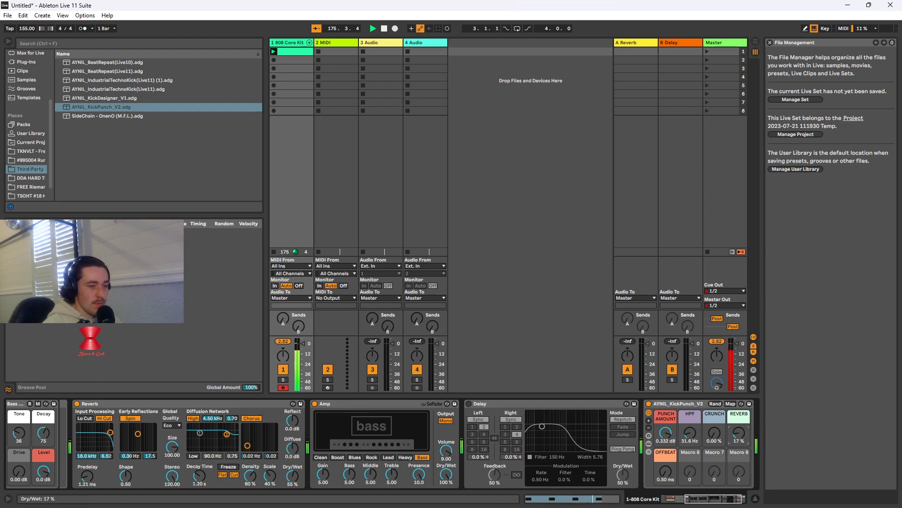
{"action": "left_click_drag", "start_coordinate": [738, 432], "coordinate": [739, 432]}
{"action": "left_click_drag", "start_coordinate": [666, 435], "coordinate": [665, 428]}
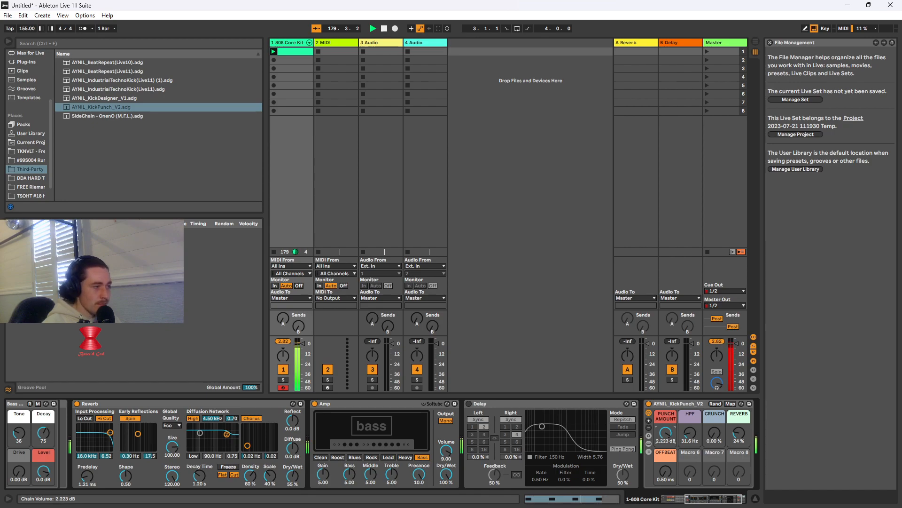
Find EQ Eight under EQ & Filters in the audio effects and add it after the AYNIL_KickPunch_V2 rack
{"action": "left_click", "coordinate": [211, 44]}
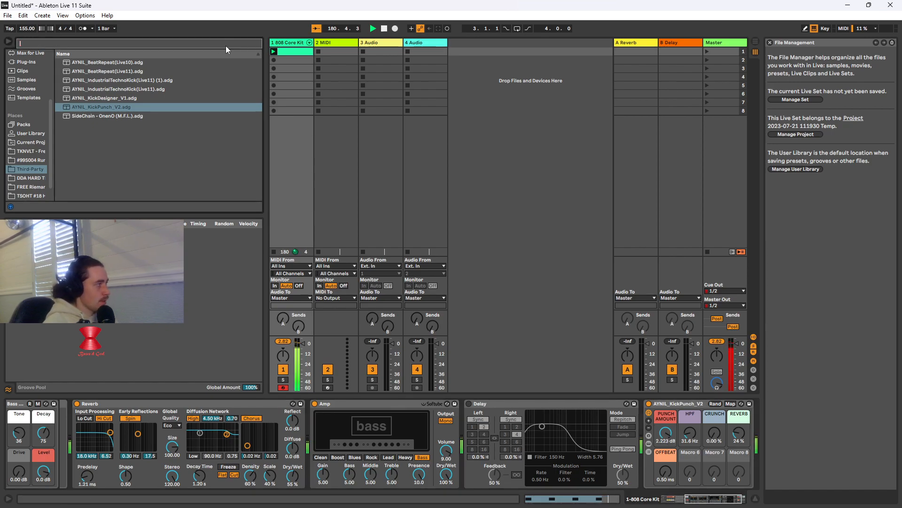
{"action": "scroll", "coordinate": [15, 98], "scroll_direction": "up", "scroll_amount": 3}
{"action": "left_click", "coordinate": [32, 91]}
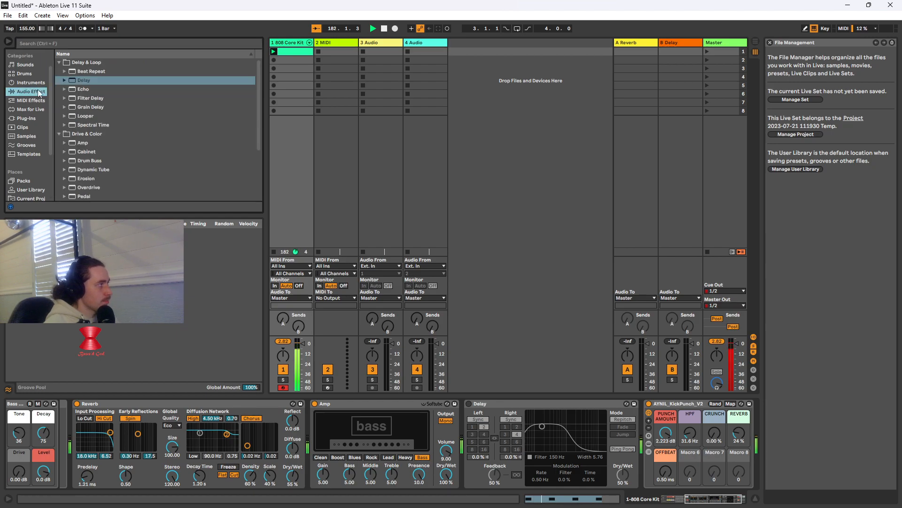
{"action": "left_click", "coordinate": [59, 64]}
{"action": "scroll", "coordinate": [81, 132], "scroll_direction": "down", "scroll_amount": 3}
{"action": "left_click", "coordinate": [59, 160]}
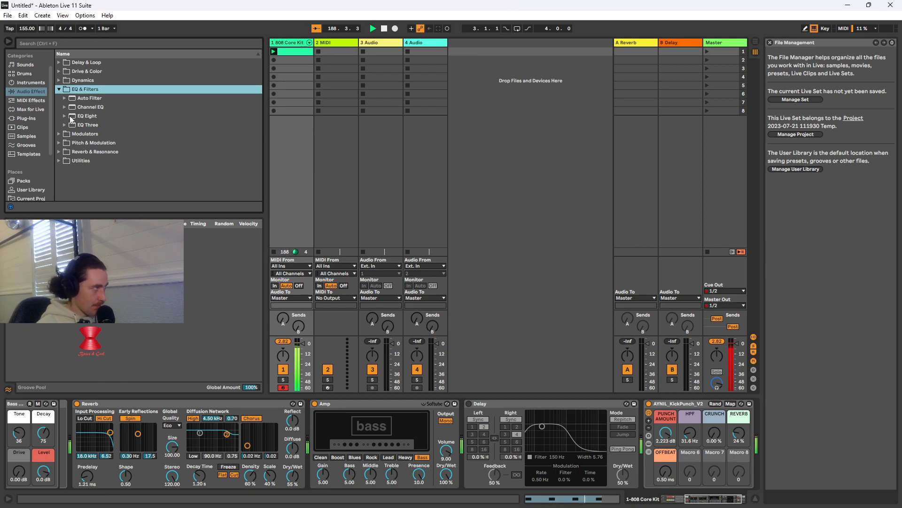
{"action": "left_click_drag", "start_coordinate": [90, 116], "coordinate": [716, 433]}
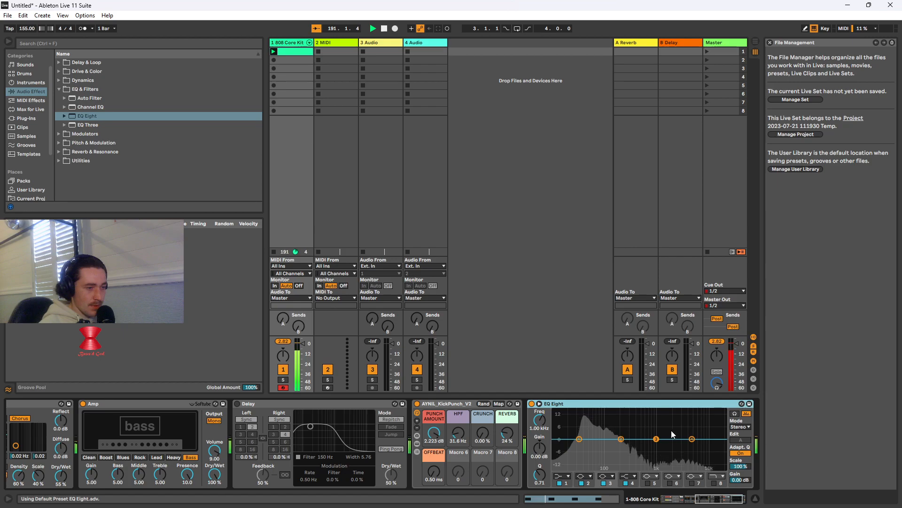
Shape EQ Eight with a low cut at 24.0 Hz, a 1.36 dB boost at 102 Hz, a midrange cut and a -10.3 dB cut at 5.50 kHz
{"action": "left_click", "coordinate": [566, 477]}
{"action": "left_click", "coordinate": [562, 434]}
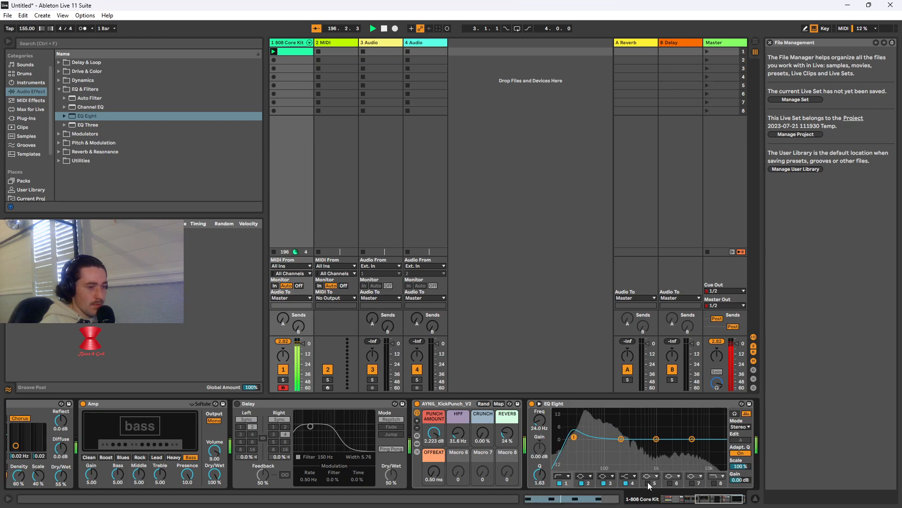
{"action": "left_click", "coordinate": [656, 439]}
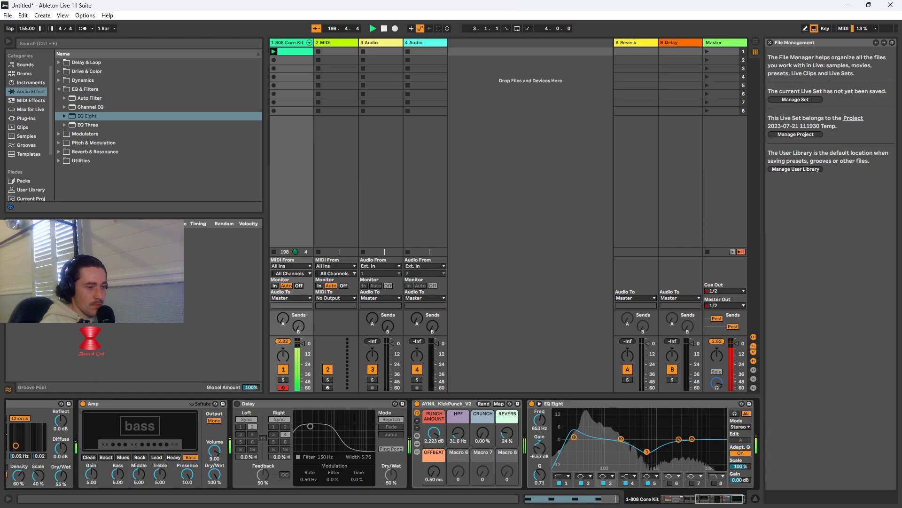
{"action": "left_click_drag", "start_coordinate": [621, 438], "coordinate": [602, 434]}
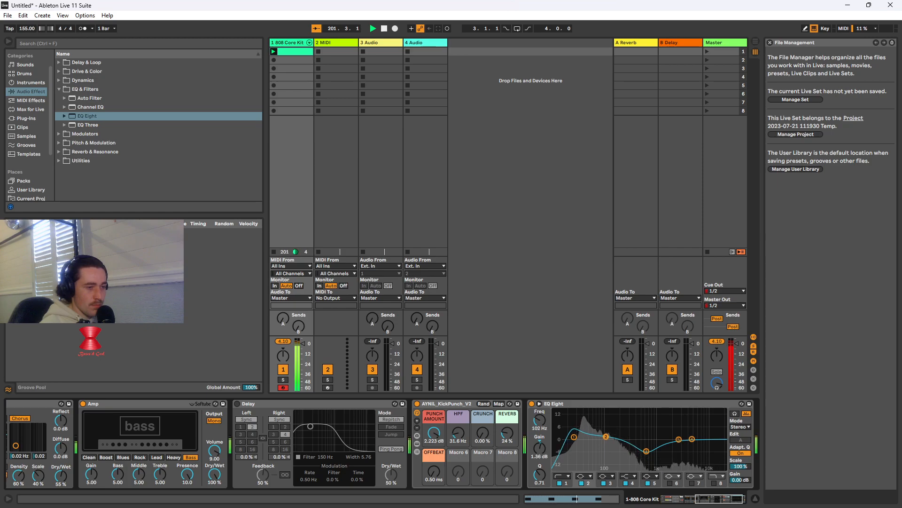
{"action": "left_click", "coordinate": [646, 451]}
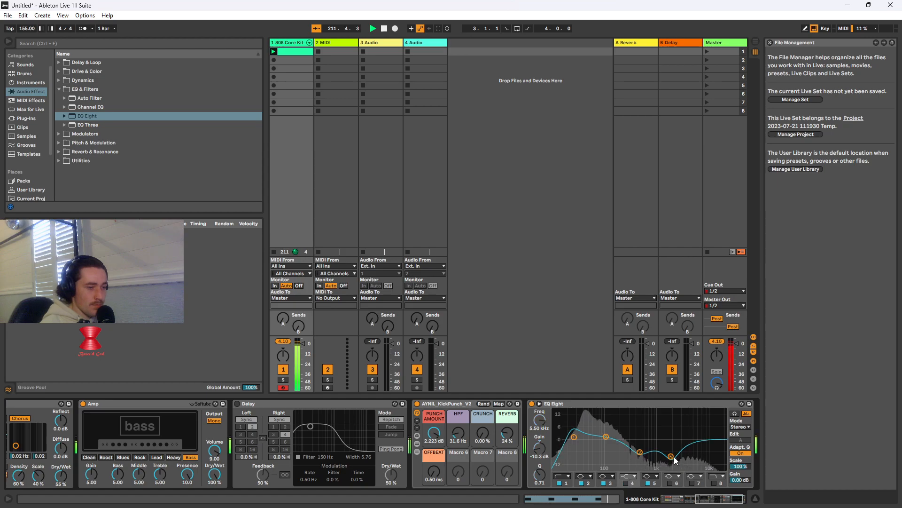
{"action": "left_click", "coordinate": [735, 414]}
{"action": "left_click", "coordinate": [735, 415]}
{"action": "left_click", "coordinate": [741, 426]}
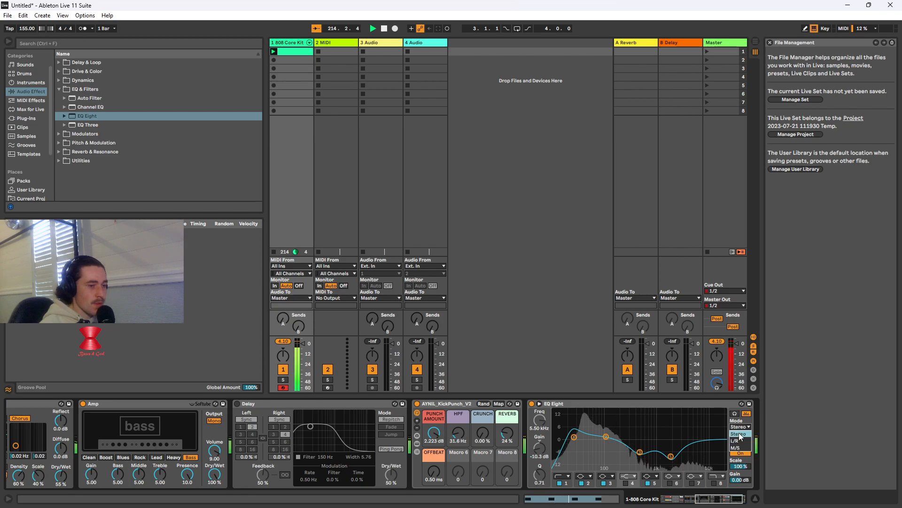
{"action": "left_click", "coordinate": [742, 433]}
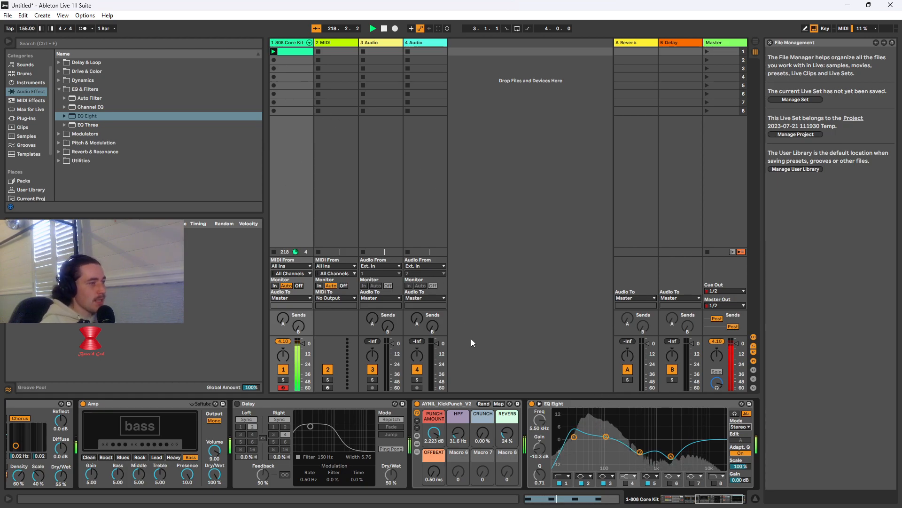
Duplicate the 808 Core Kit track with its clip and devices, and show the end of the copy's device chain
{"action": "right_click", "coordinate": [292, 44]}
{"action": "left_click", "coordinate": [311, 60]}
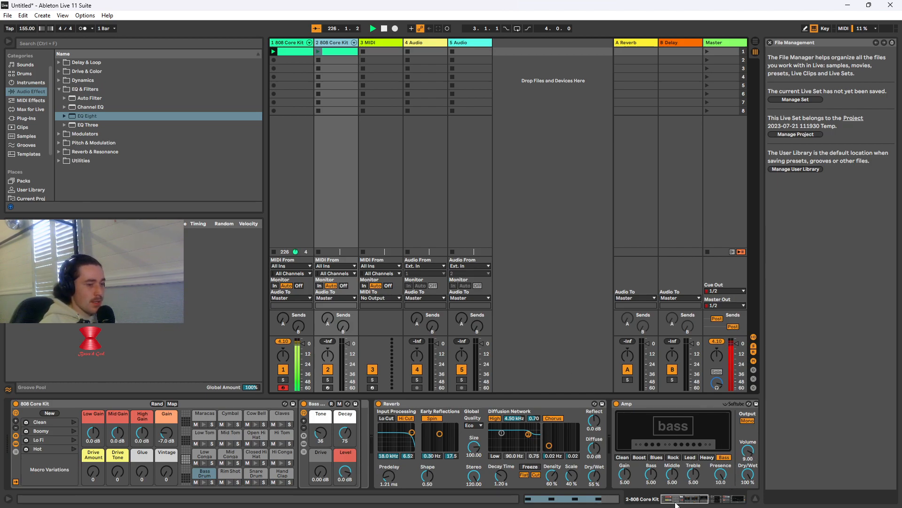
{"action": "left_click", "coordinate": [733, 501]}
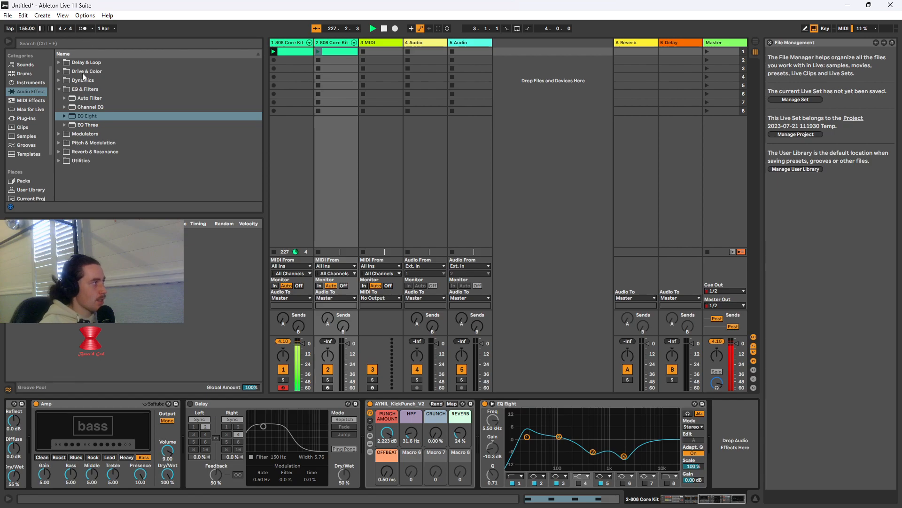
{"action": "left_click", "coordinate": [58, 63]}
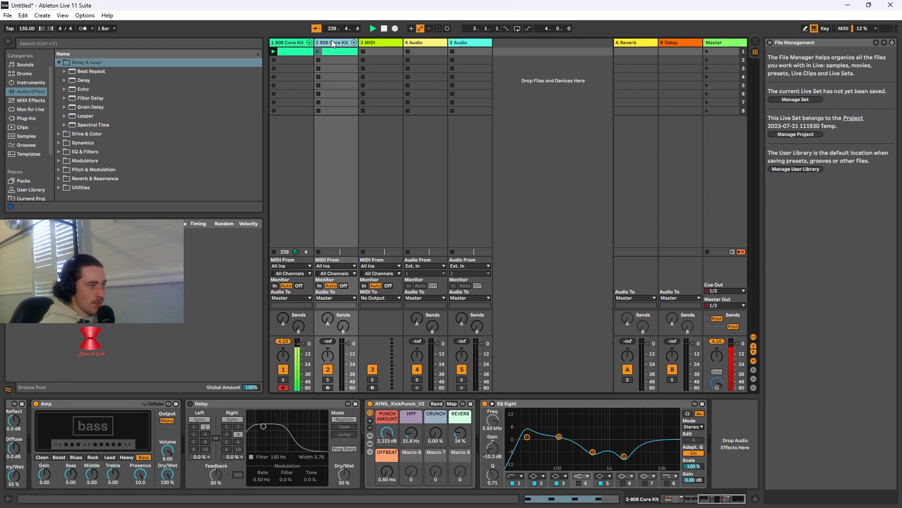
Set the duplicated track's MIDI From source to 1-808 Core Kit with Pre FX as its channel
{"action": "left_click", "coordinate": [336, 267]}
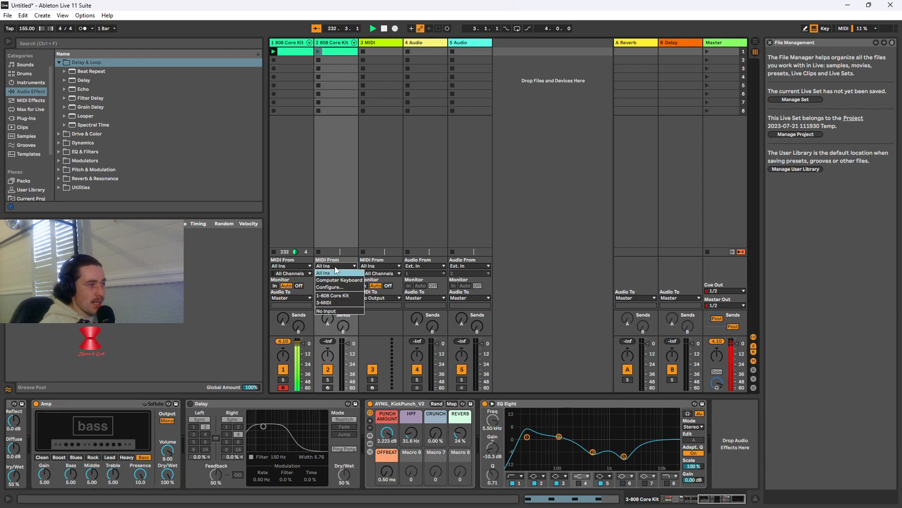
{"action": "left_click", "coordinate": [331, 294]}
{"action": "left_click", "coordinate": [341, 274]}
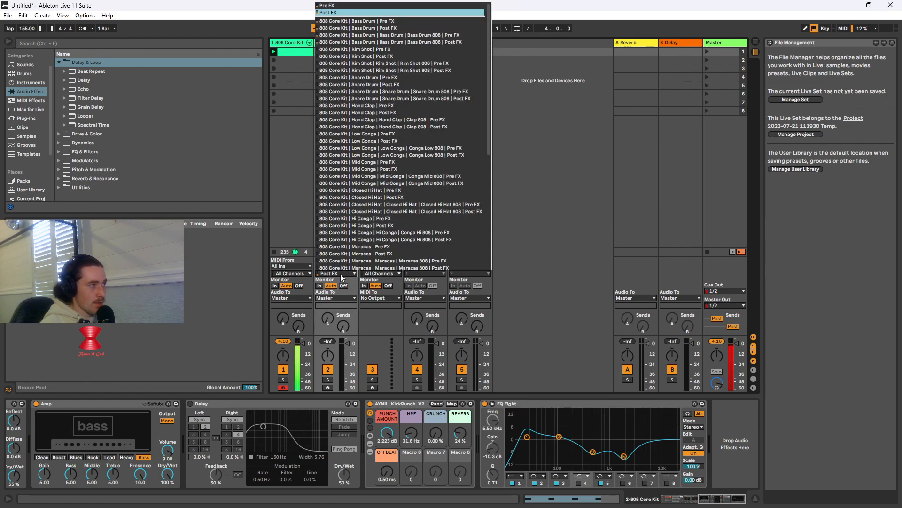
{"action": "left_click", "coordinate": [339, 5]}
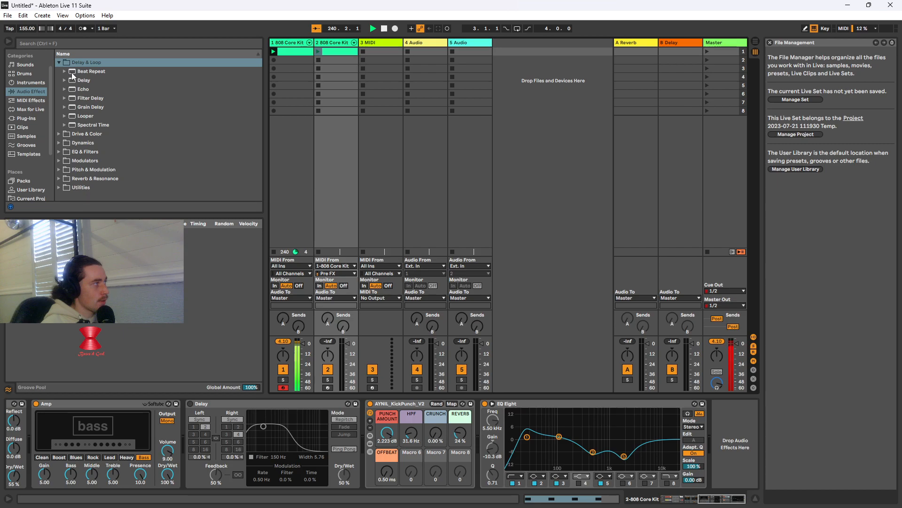
Add Delay from Delay & Loop after EQ Eight on the duplicated track and launch the track's clip
{"action": "left_click", "coordinate": [94, 83]}
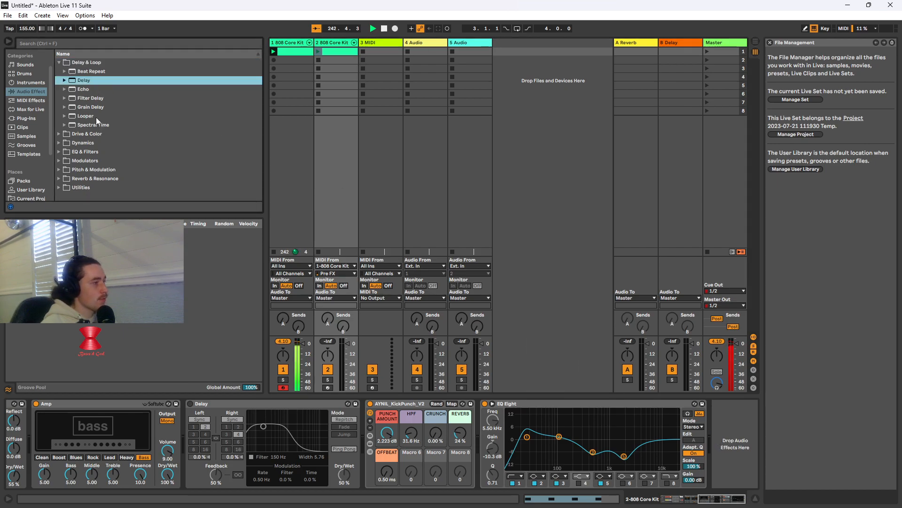
{"action": "left_click_drag", "start_coordinate": [72, 83], "coordinate": [715, 428]}
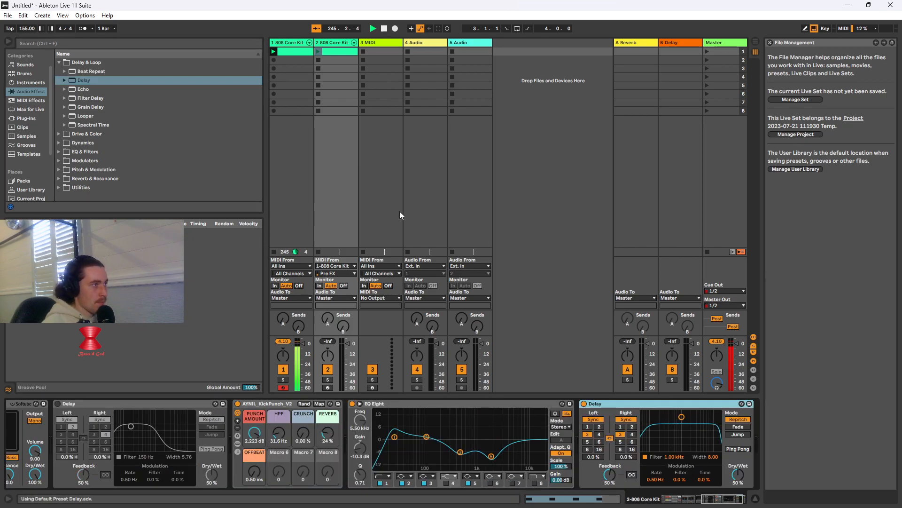
{"action": "left_click", "coordinate": [318, 51]}
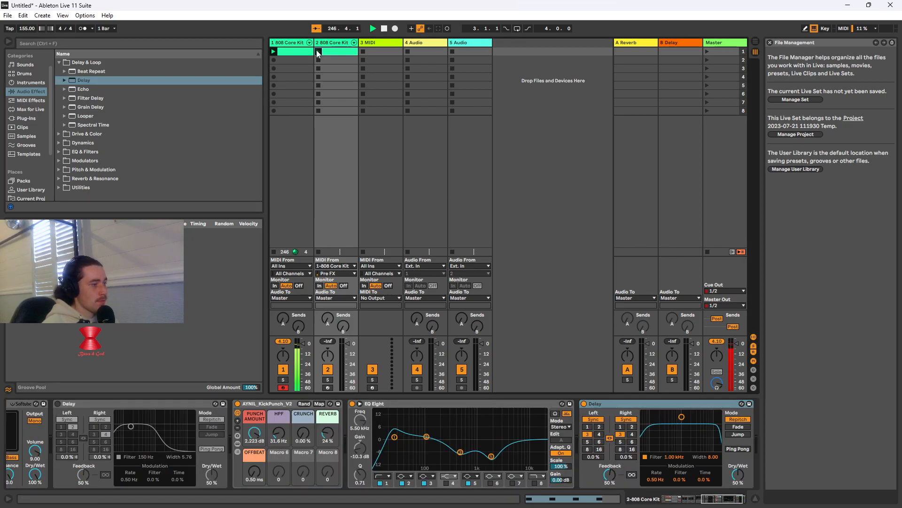
Set the new Delay's filter to 966 Hz and width to 4.97, unlink its channels with left 2 and right 4, and enable Ping Pong
{"action": "left_click_drag", "start_coordinate": [681, 416], "coordinate": [681, 429]}
{"action": "left_click", "coordinate": [599, 427]}
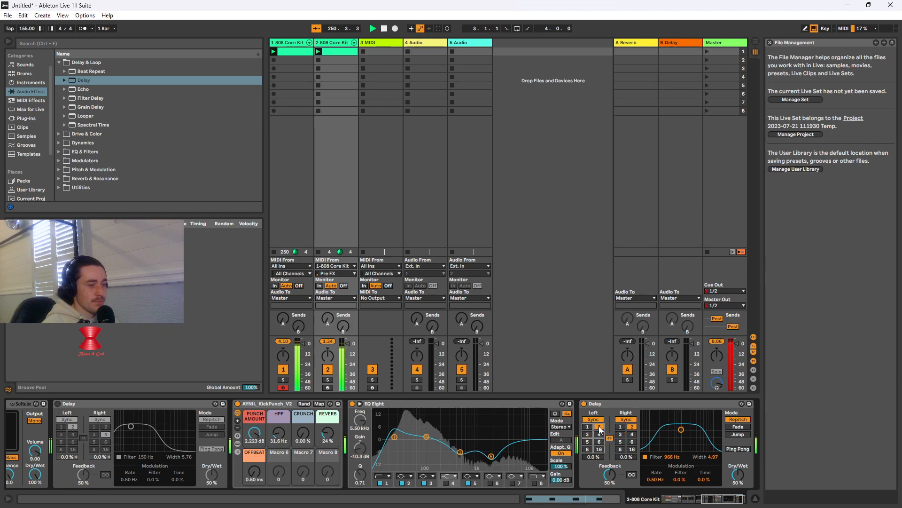
{"action": "left_click", "coordinate": [632, 434]}
{"action": "left_click", "coordinate": [609, 436]}
{"action": "left_click", "coordinate": [600, 427]}
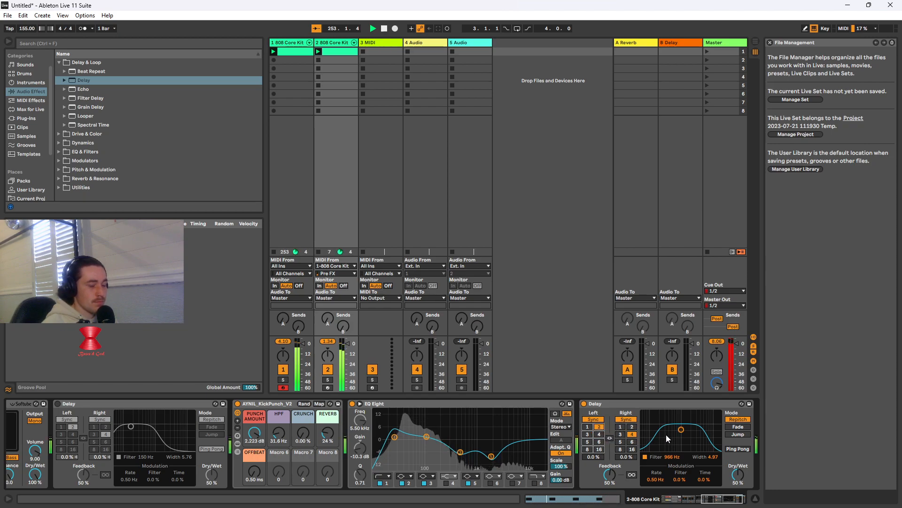
{"action": "left_click", "coordinate": [736, 448]}
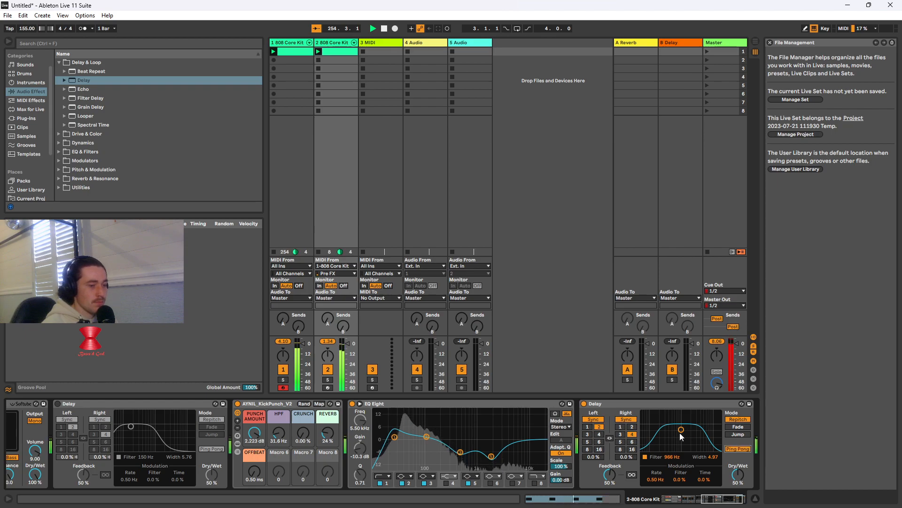
Try other right-channel times, settle on 5, set the Delay's feedback to 27 % and dry/wet to 74 %, and slightly lower the kick tracks' volumes
{"action": "left_click", "coordinate": [623, 427]}
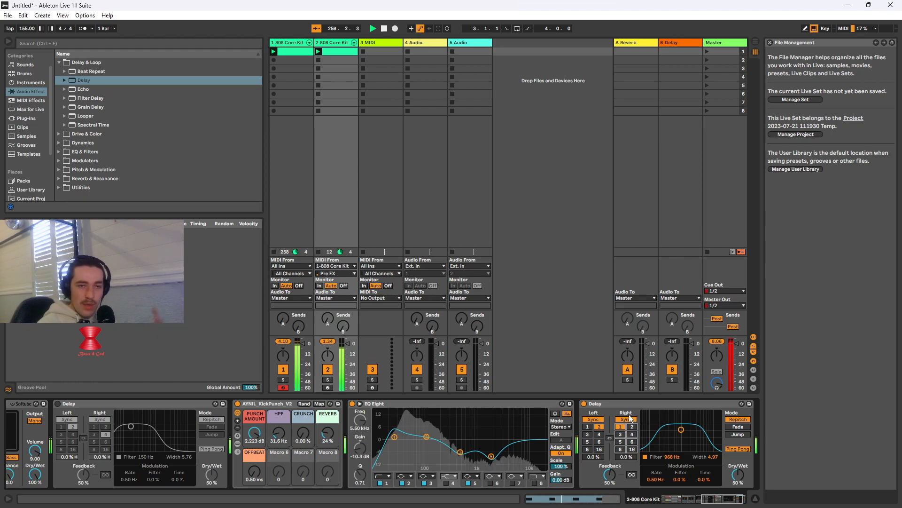
{"action": "left_click", "coordinate": [632, 426]}
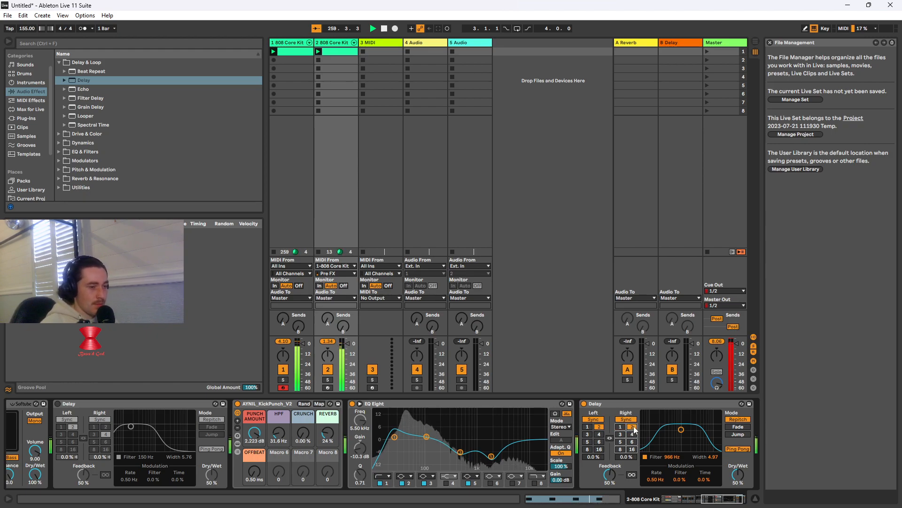
{"action": "left_click", "coordinate": [620, 442]}
{"action": "left_click_drag", "start_coordinate": [610, 474], "coordinate": [609, 494]}
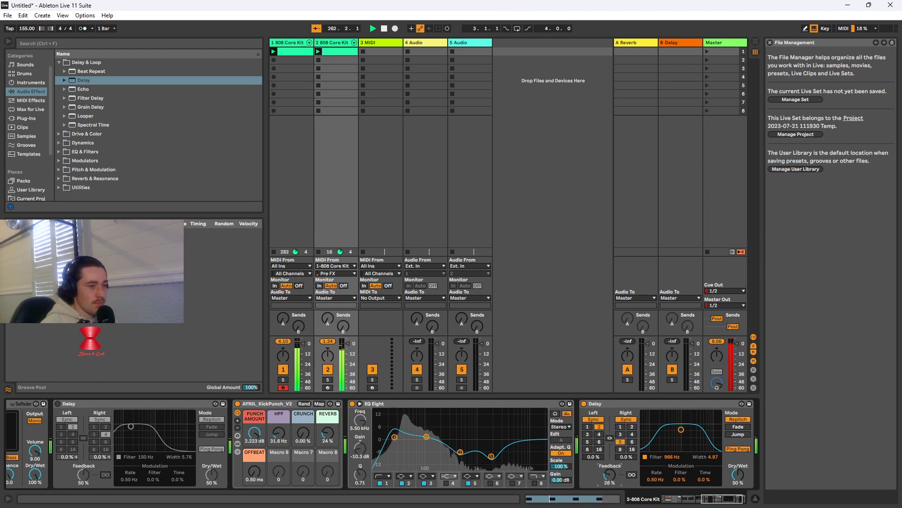
{"action": "left_click", "coordinate": [304, 344]}
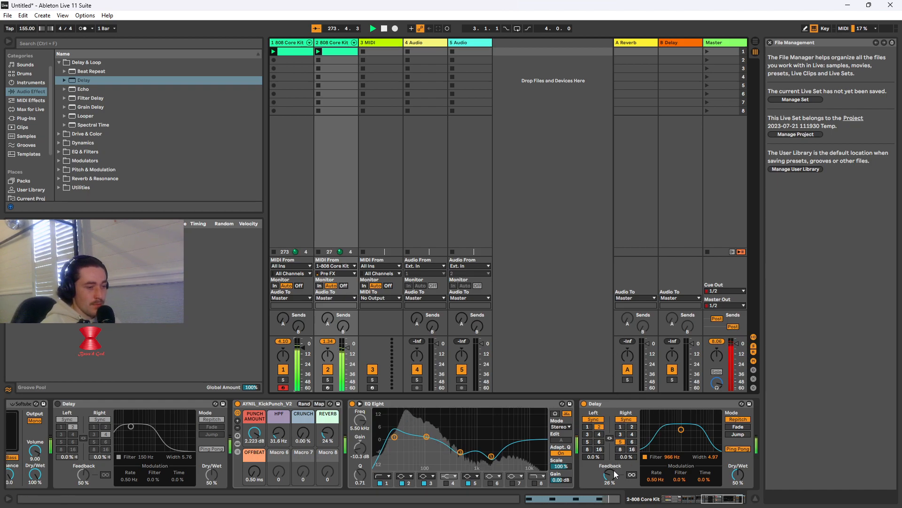
{"action": "left_click_drag", "start_coordinate": [611, 472], "coordinate": [611, 470]}
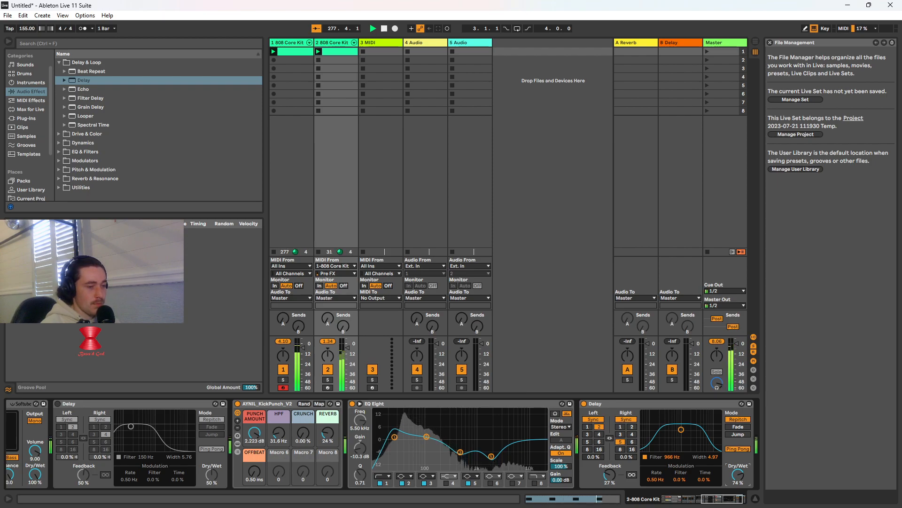
Sweep the new Delay's filter across low and high frequencies and set it to 250 Hz with a width of 3.74
{"action": "mouse_move", "coordinate": [676, 432]}
{"action": "left_mouse_down"}
{"action": "mouse_move", "coordinate": [655, 436]}
{"action": "mouse_move", "coordinate": [663, 433]}
{"action": "left_mouse_up"}
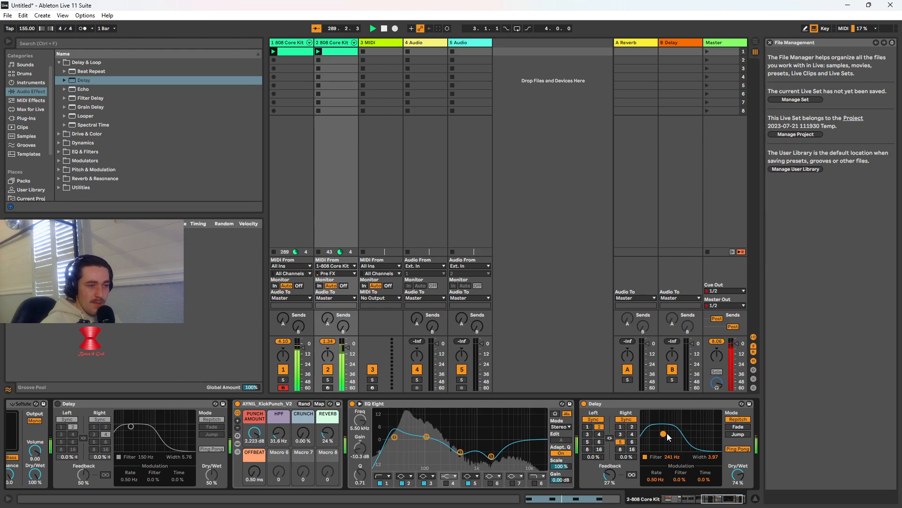
{"action": "left_click_drag", "start_coordinate": [663, 433], "coordinate": [698, 433]}
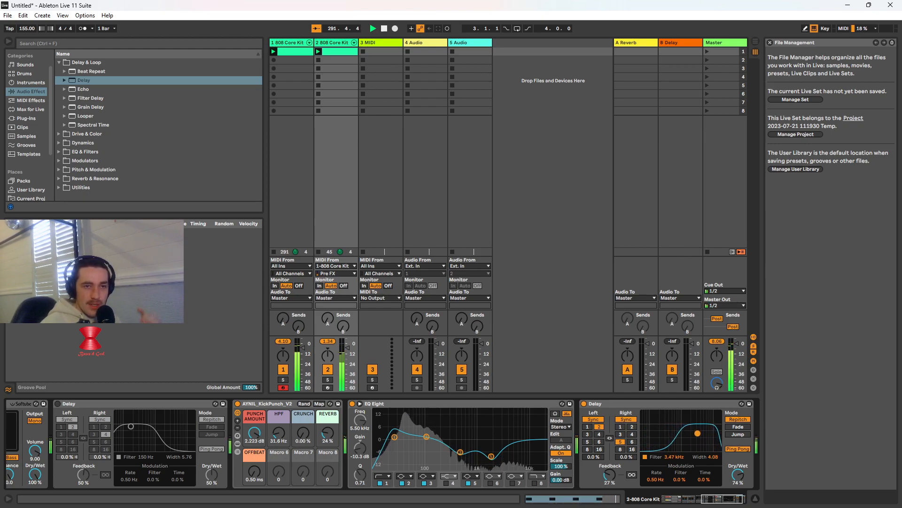
{"action": "left_click_drag", "start_coordinate": [697, 433], "coordinate": [664, 434]}
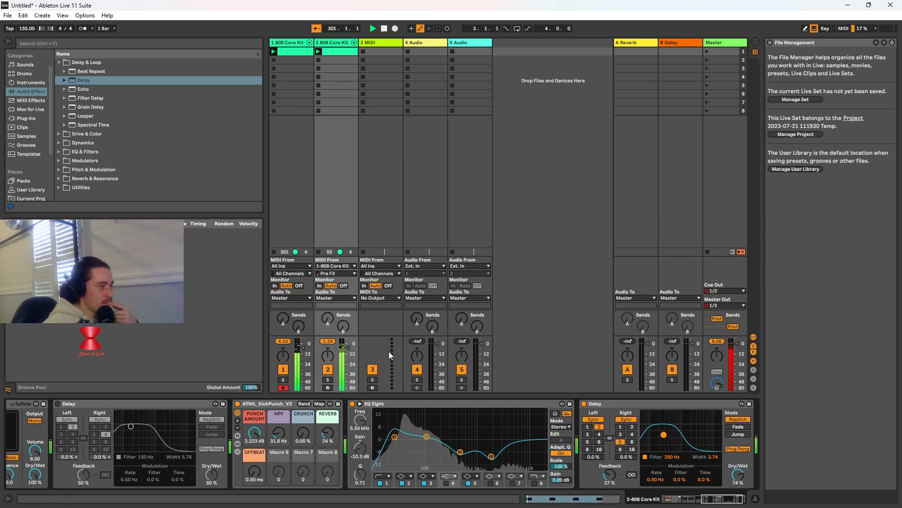
{"action": "left_click", "coordinate": [117, 45]}
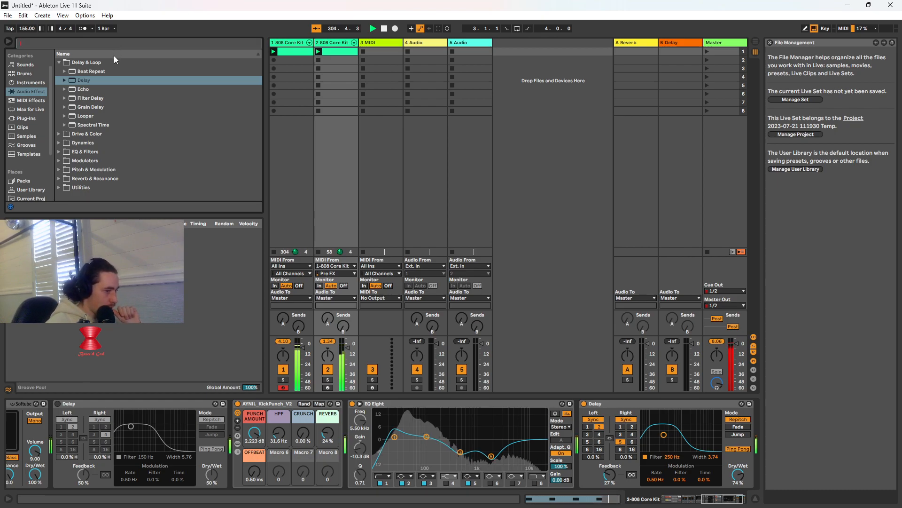
{"action": "left_click", "coordinate": [343, 298]}
{"action": "left_click", "coordinate": [344, 297]}
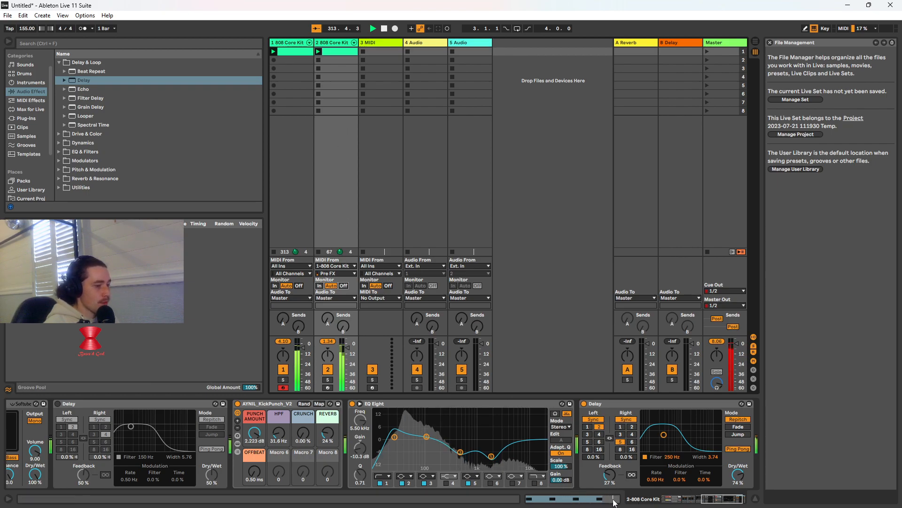
Try the Lead and Rock Amp models, keep Bass, and set bass 6.19, middle 6.98, treble 6.11 and presence 6.27
{"action": "left_click", "coordinate": [688, 498]}
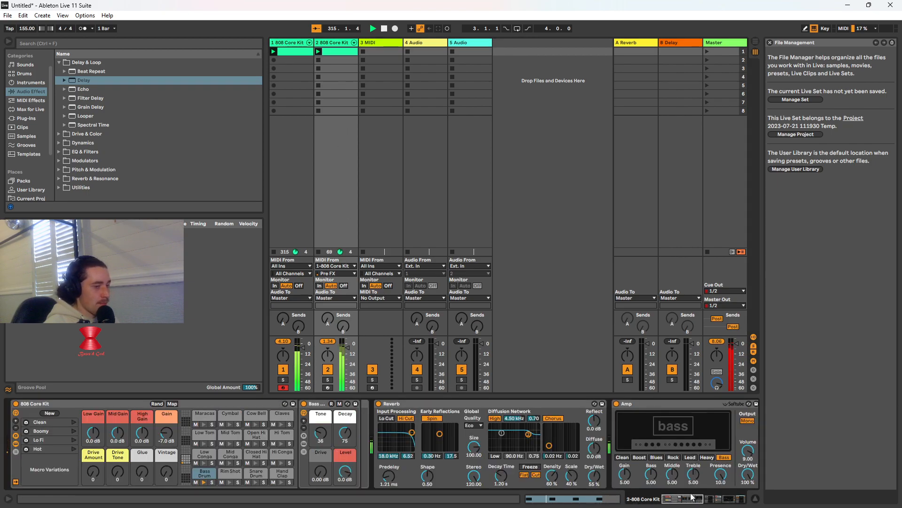
{"action": "mouse_move", "coordinate": [699, 503]}
{"action": "left_mouse_down"}
{"action": "mouse_move", "coordinate": [737, 502]}
{"action": "mouse_move", "coordinate": [692, 503]}
{"action": "left_mouse_up"}
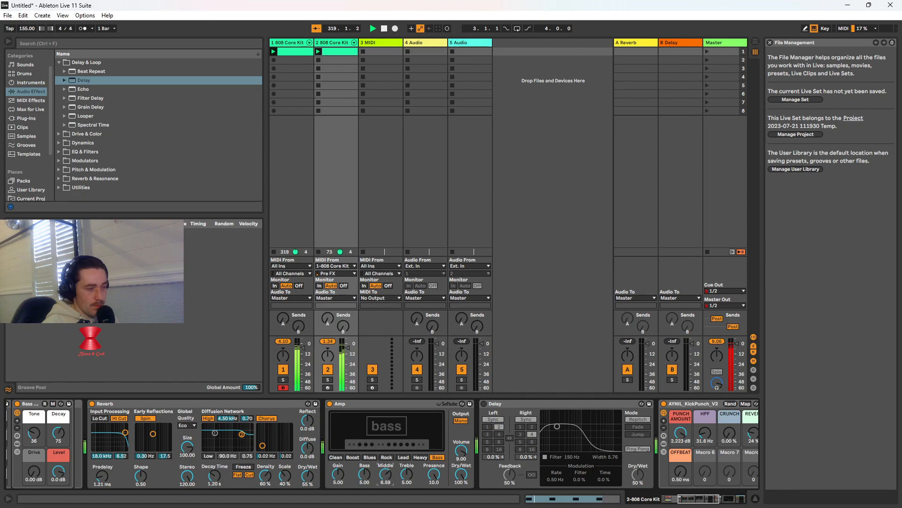
{"action": "left_click", "coordinate": [404, 457]}
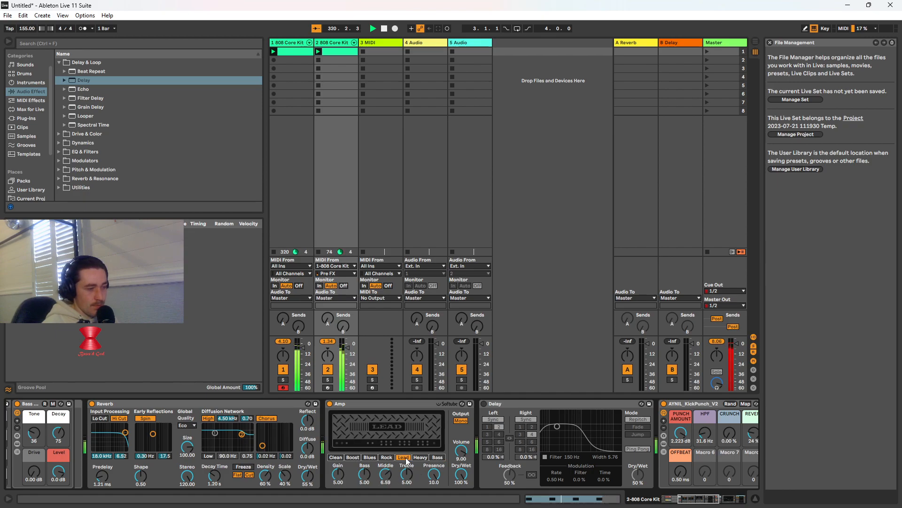
{"action": "left_click", "coordinate": [385, 458]}
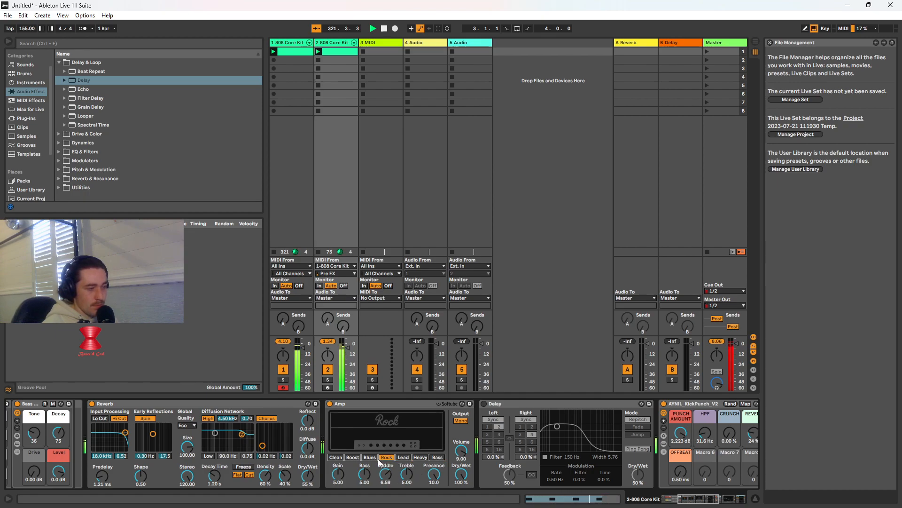
{"action": "left_click_drag", "start_coordinate": [433, 477], "coordinate": [433, 468]}
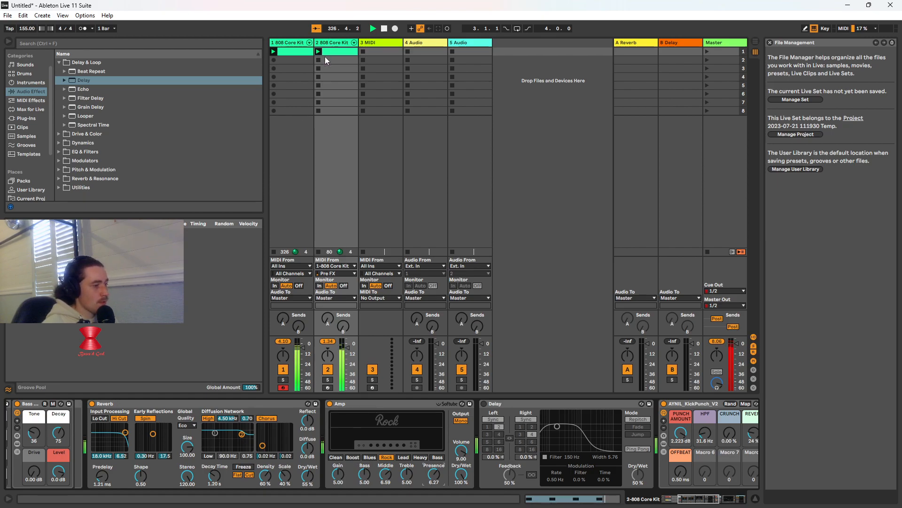
{"action": "left_click", "coordinate": [437, 458]}
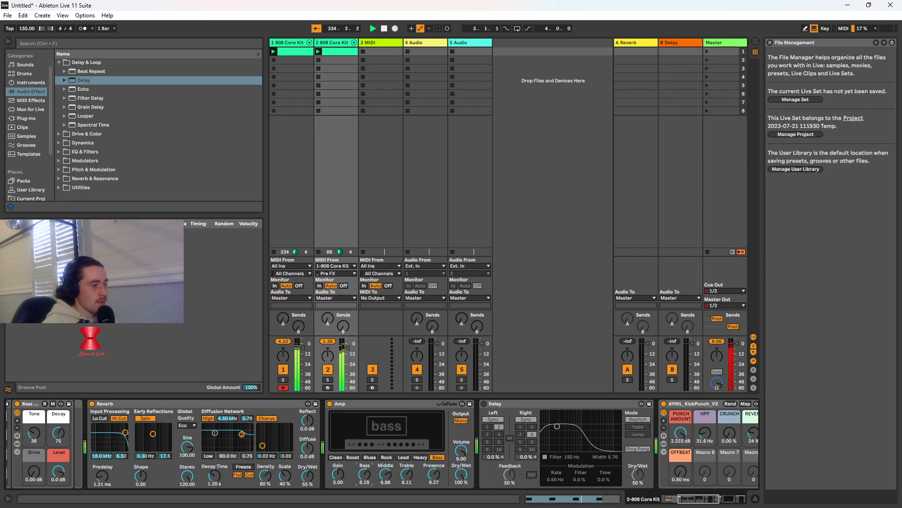
Search the audio effects for limiter, add Limiter between AYNIL_KickPunch_V2 and EQ Eight, and set its gain to -4.60 dB
{"action": "left_click", "coordinate": [120, 44]}
{"action": "type", "text": "limiter"}
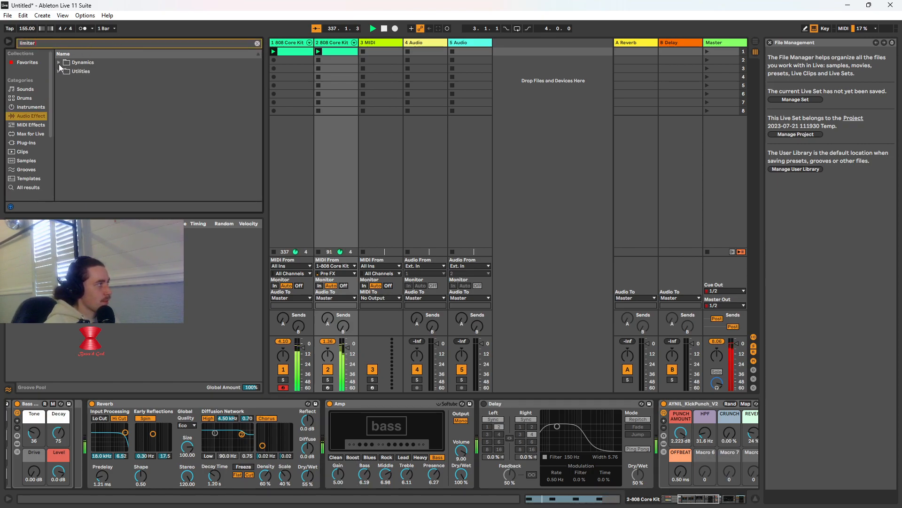
{"action": "left_click", "coordinate": [58, 62]}
{"action": "left_click", "coordinate": [79, 79]}
{"action": "mouse_move", "coordinate": [713, 443]}
{"action": "left_mouse_down"}
{"action": "mouse_move", "coordinate": [651, 440]}
{"action": "mouse_move", "coordinate": [711, 433]}
{"action": "mouse_move", "coordinate": [682, 431]}
{"action": "mouse_move", "coordinate": [698, 438]}
{"action": "left_mouse_up"}
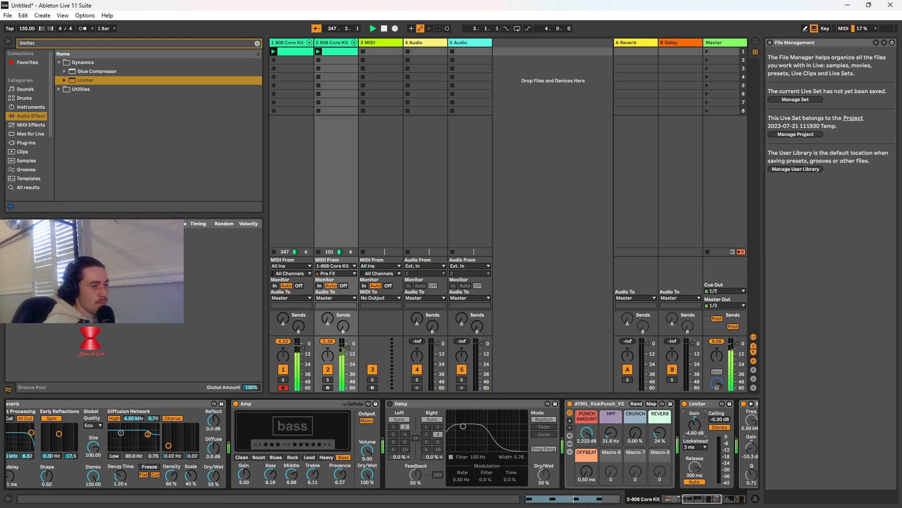
{"action": "left_click", "coordinate": [332, 52]}
{"action": "left_click", "coordinate": [334, 44]}
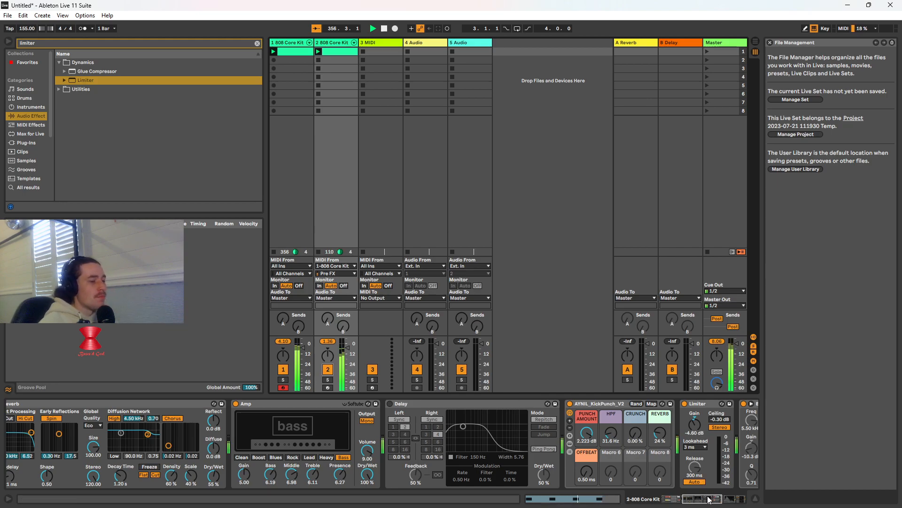
Set EQ Eight's first band to 26.1 Hz with a Q of 3.38, and compare the sound with the EQ bypassed
{"action": "left_click_drag", "start_coordinate": [710, 500], "coordinate": [722, 504]}
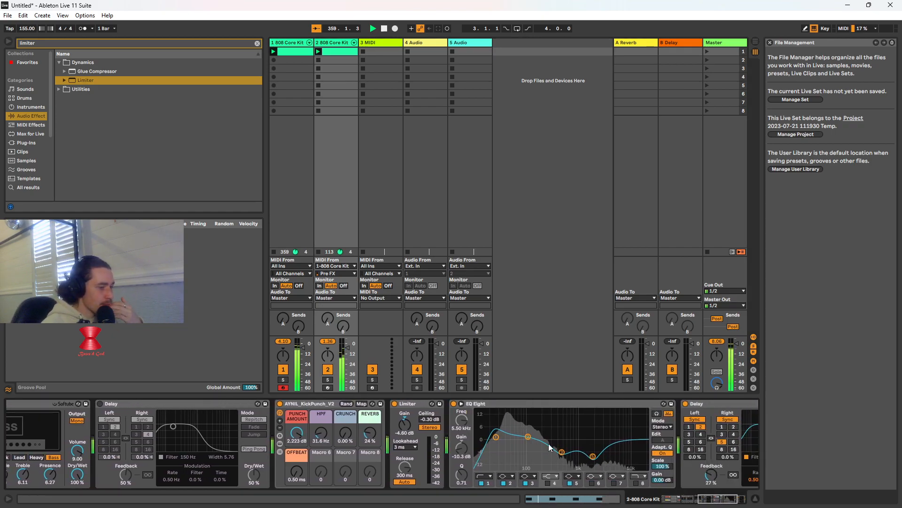
{"action": "mouse_move", "coordinate": [496, 436]}
{"action": "left_mouse_down"}
{"action": "mouse_move", "coordinate": [501, 446]}
{"action": "mouse_move", "coordinate": [498, 428]}
{"action": "left_mouse_up"}
{"action": "left_click", "coordinate": [454, 403]}
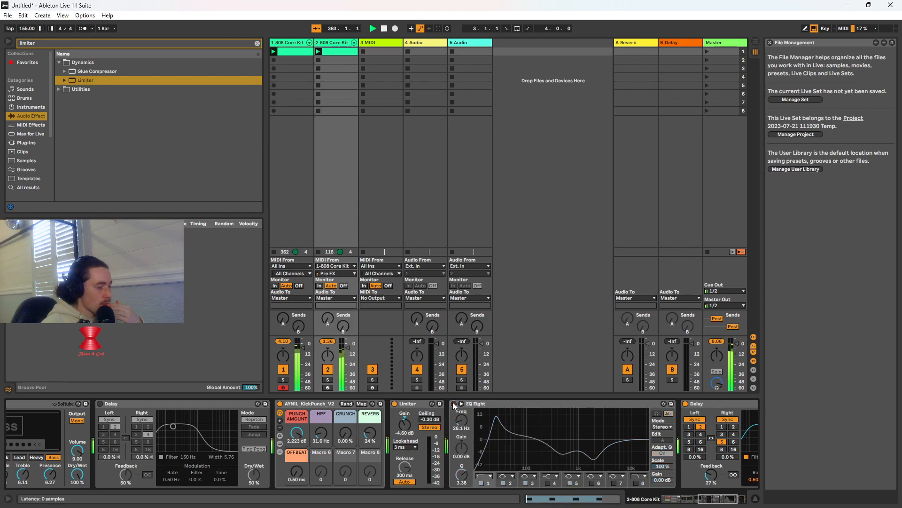
{"action": "left_click", "coordinate": [454, 404]}
Set the Bass Drum's tone to 38 and the Reverb's input filter to 6.17 kHz with a width of 5.99
{"action": "left_click", "coordinate": [684, 499]}
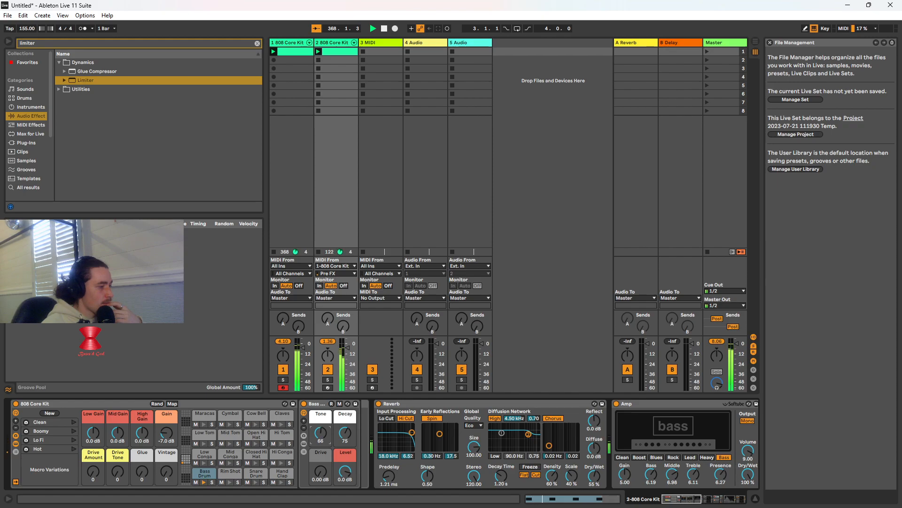
{"action": "mouse_move", "coordinate": [321, 433]}
{"action": "left_mouse_down"}
{"action": "mouse_move", "coordinate": [320, 451]}
{"action": "mouse_move", "coordinate": [321, 438]}
{"action": "left_mouse_up"}
{"action": "left_click_drag", "start_coordinate": [413, 433], "coordinate": [406, 433]}
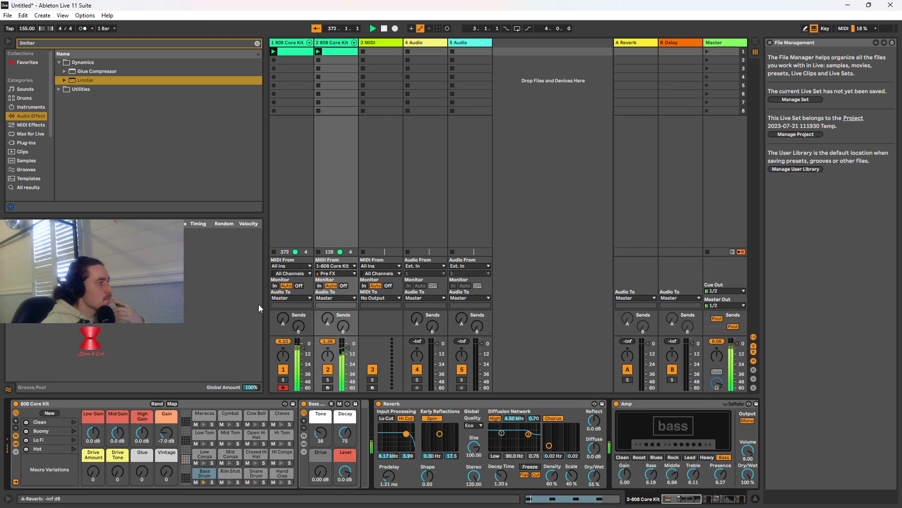
Try a Compressor with a 1.31:1 ratio after the first Delay, and delete it from the chain
{"action": "left_click", "coordinate": [257, 43]}
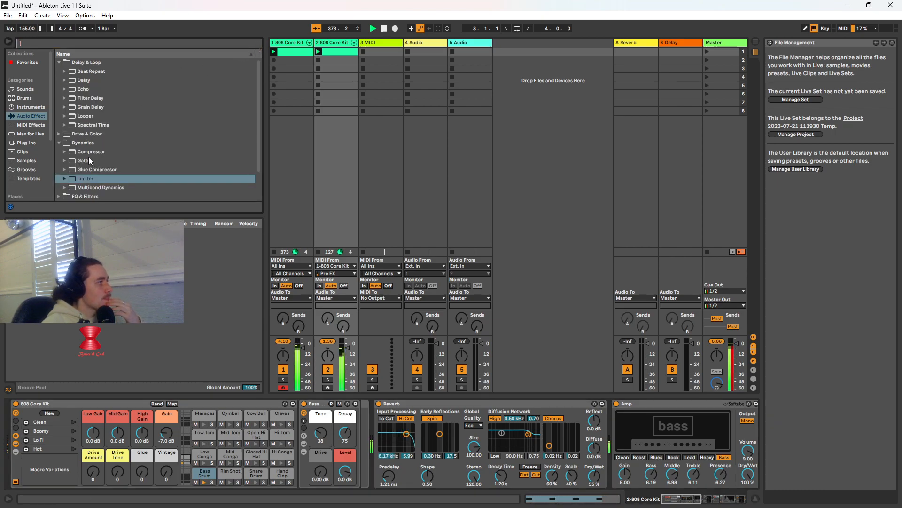
{"action": "left_click", "coordinate": [64, 151]}
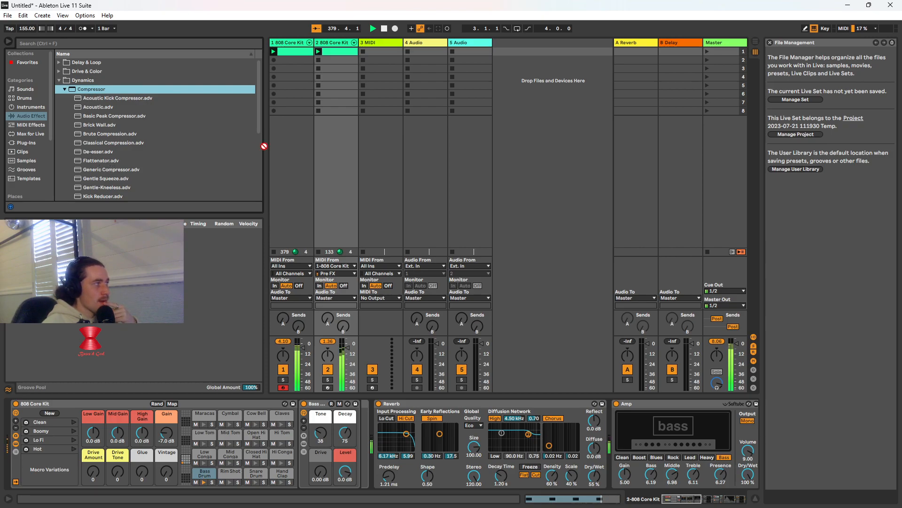
{"action": "scroll", "coordinate": [736, 437], "scroll_direction": "right", "scroll_amount": 8}
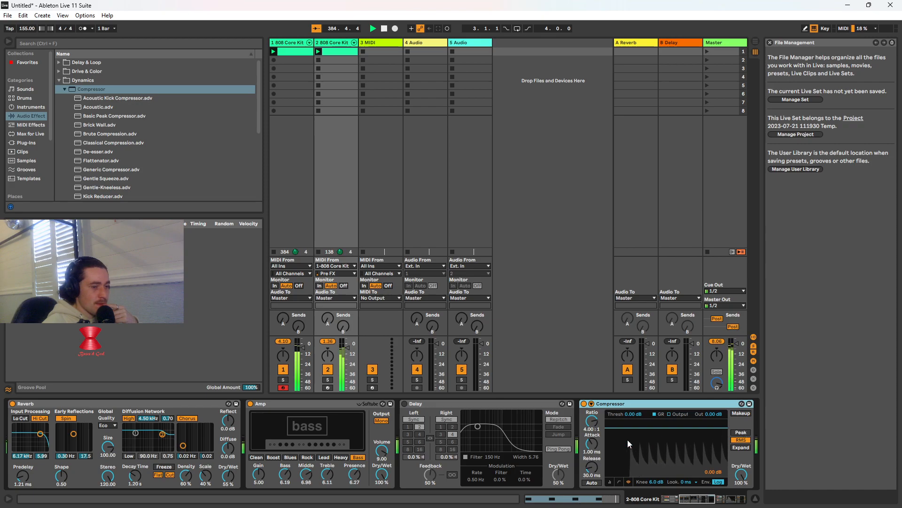
{"action": "left_click_drag", "start_coordinate": [587, 412], "coordinate": [587, 438]}
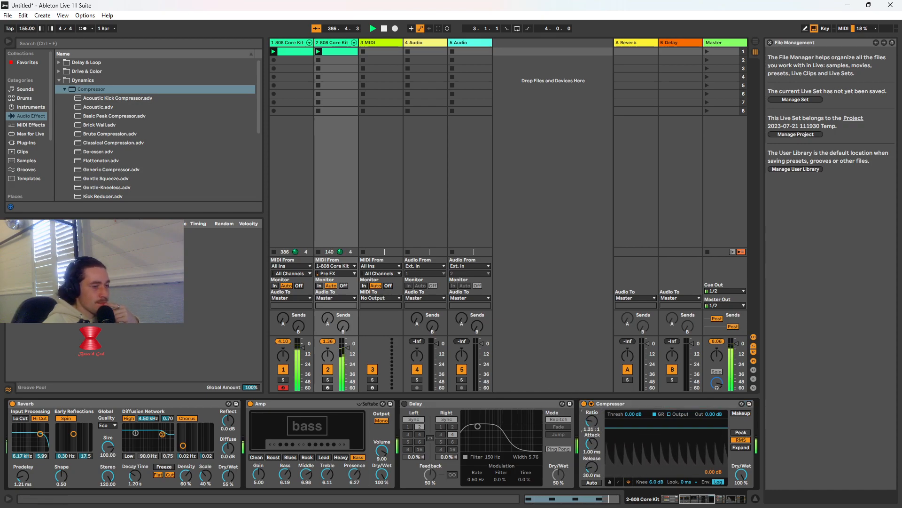
{"action": "left_click", "coordinate": [584, 403]}
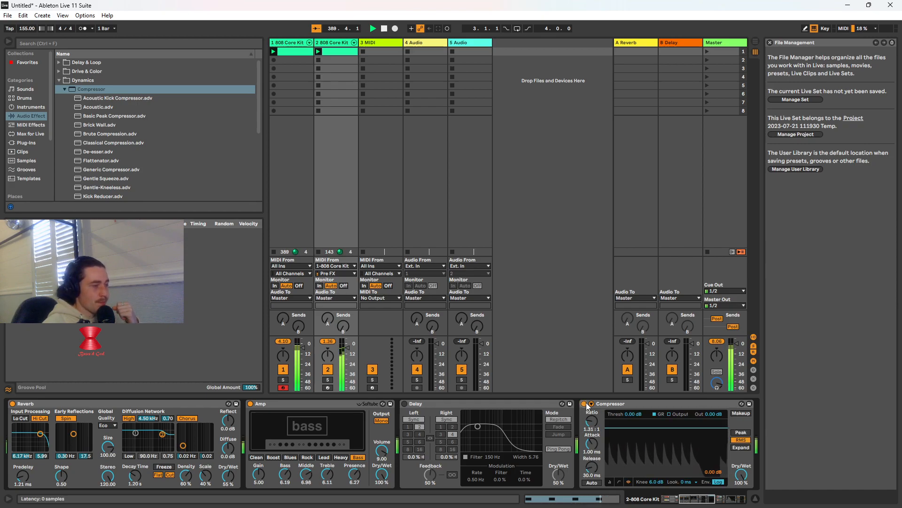
{"action": "right_click", "coordinate": [613, 404]}
{"action": "left_click", "coordinate": [627, 451]}
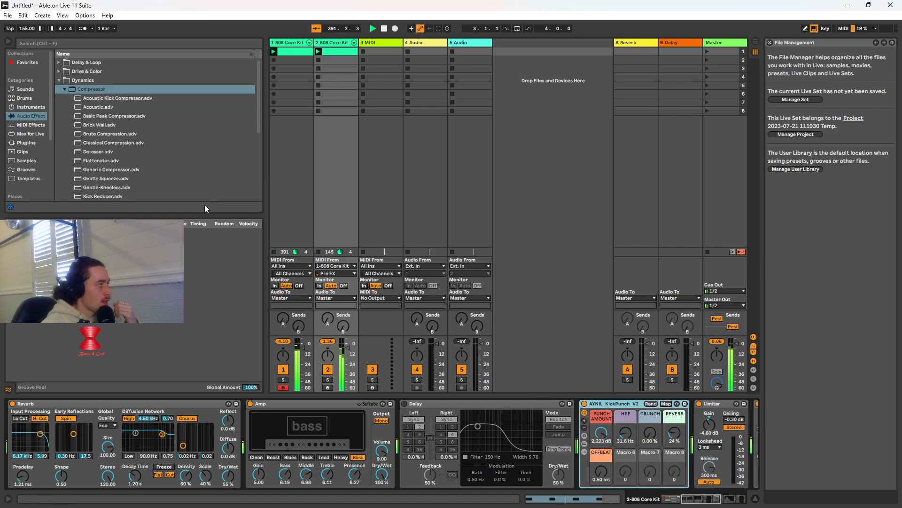
Add Drum Buss from Drive & Color between AYNIL_KickPunch_V2 and the Limiter
{"action": "left_click", "coordinate": [64, 89]}
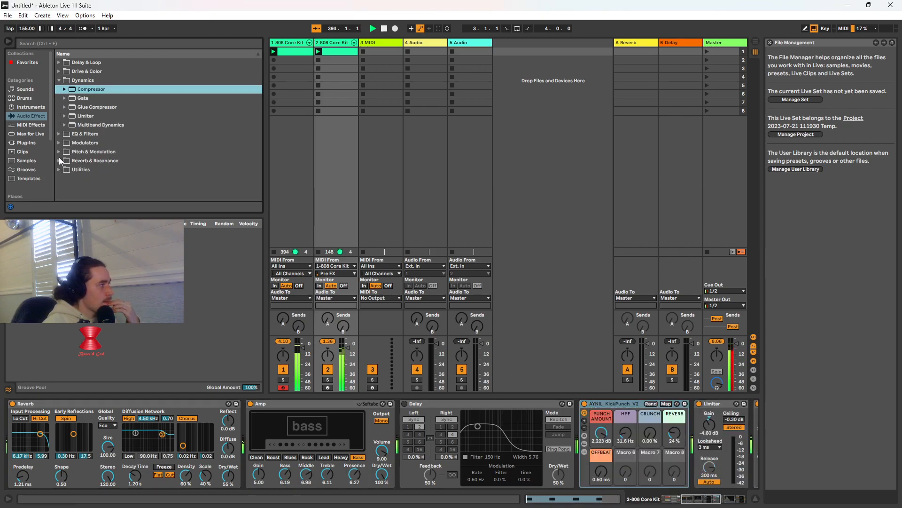
{"action": "left_click", "coordinate": [59, 72]}
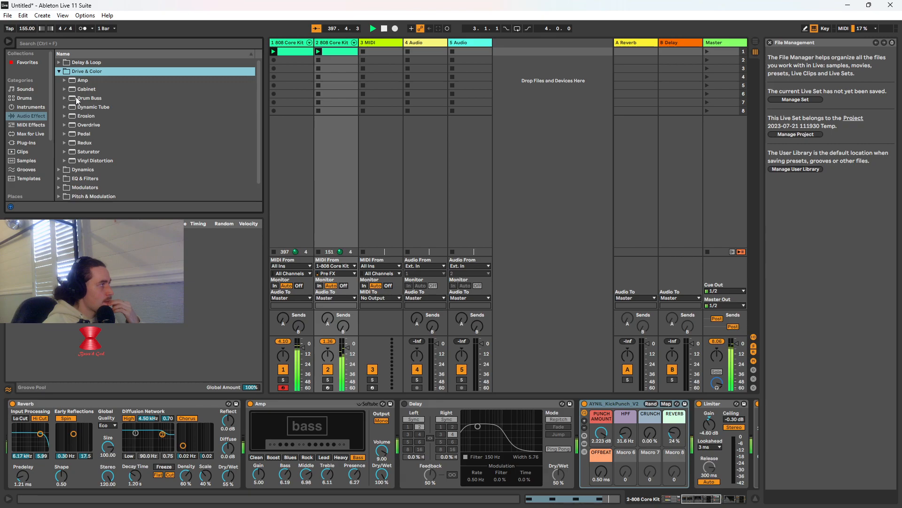
{"action": "left_click", "coordinate": [77, 98]}
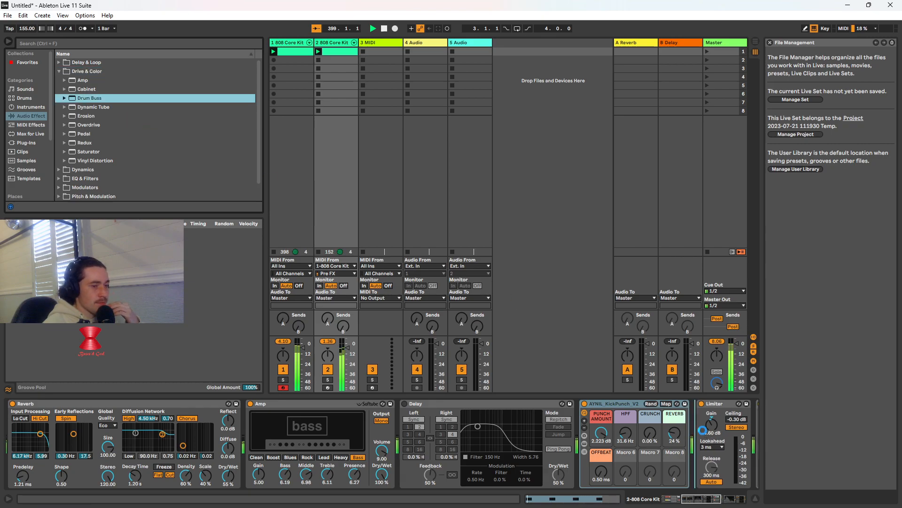
{"action": "left_click_drag", "start_coordinate": [703, 430], "coordinate": [704, 434]}
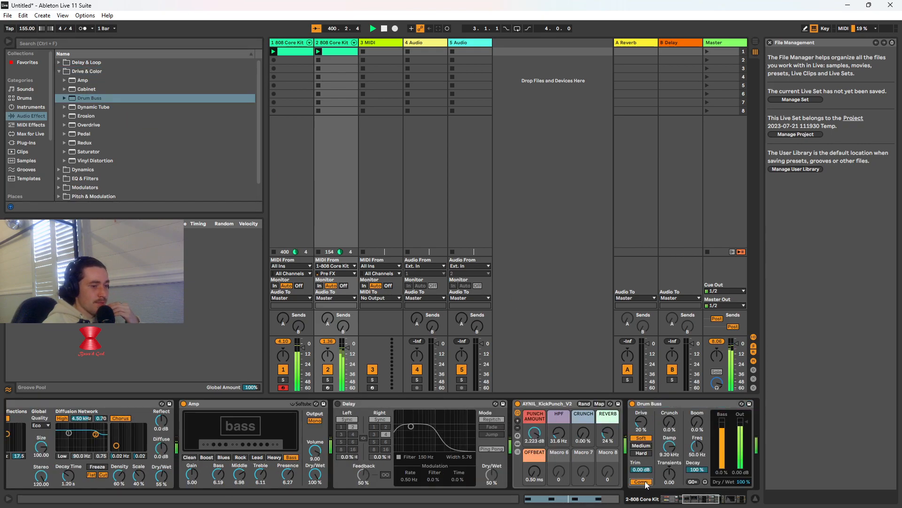
Compare Drum Buss's Medium and Hard distortion, keep Medium, and set its output to -6.26 dB
{"action": "left_click", "coordinate": [646, 448]}
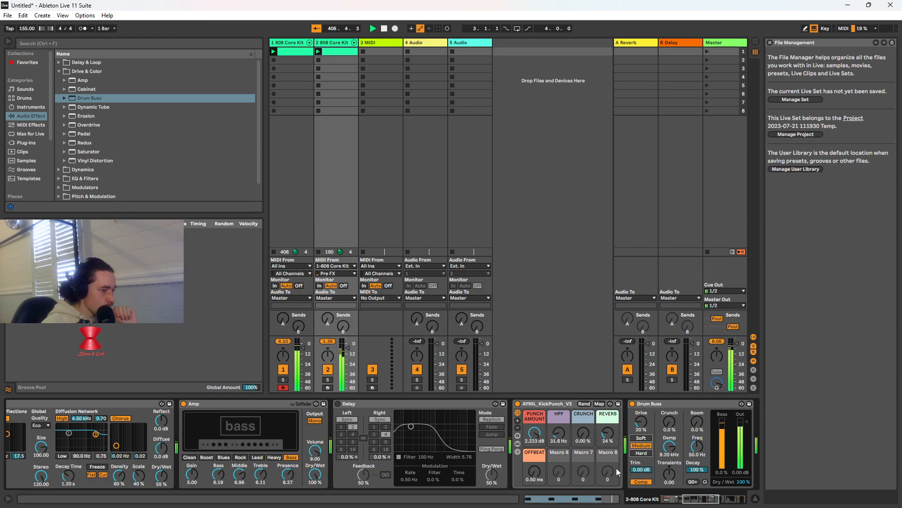
{"action": "left_click", "coordinate": [644, 453]}
{"action": "left_click", "coordinate": [641, 446]}
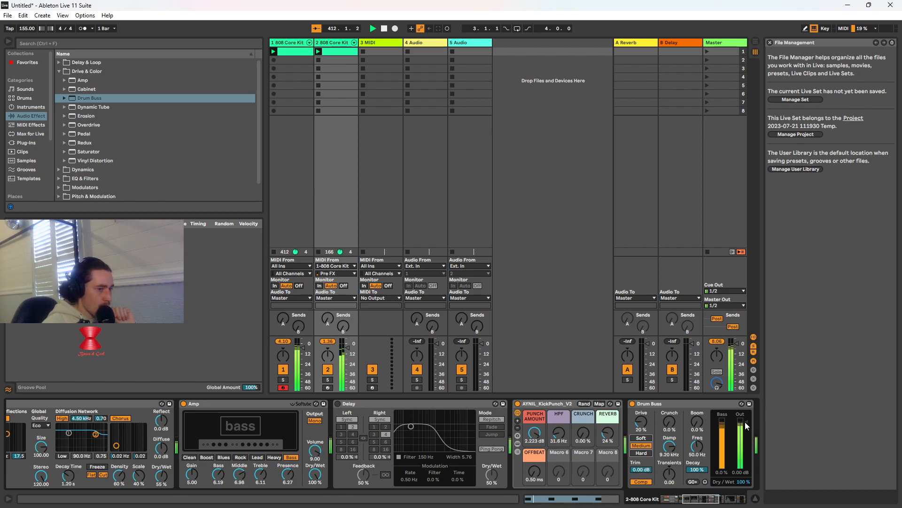
{"action": "left_click_drag", "start_coordinate": [748, 425], "coordinate": [748, 431]}
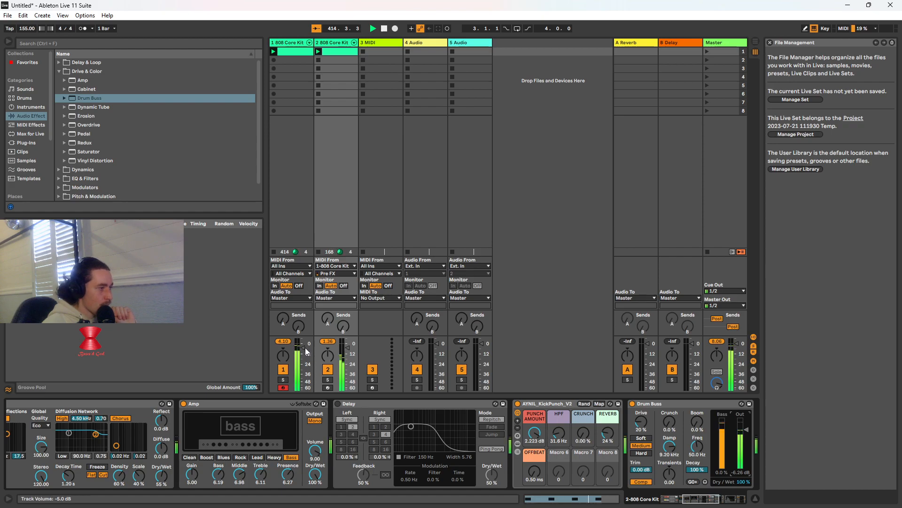
Set the first kick track's volume to -2.6 dB, slightly raise the second's, and briefly audition the bypassed first Delay
{"action": "left_click_drag", "start_coordinate": [306, 351], "coordinate": [307, 349]}
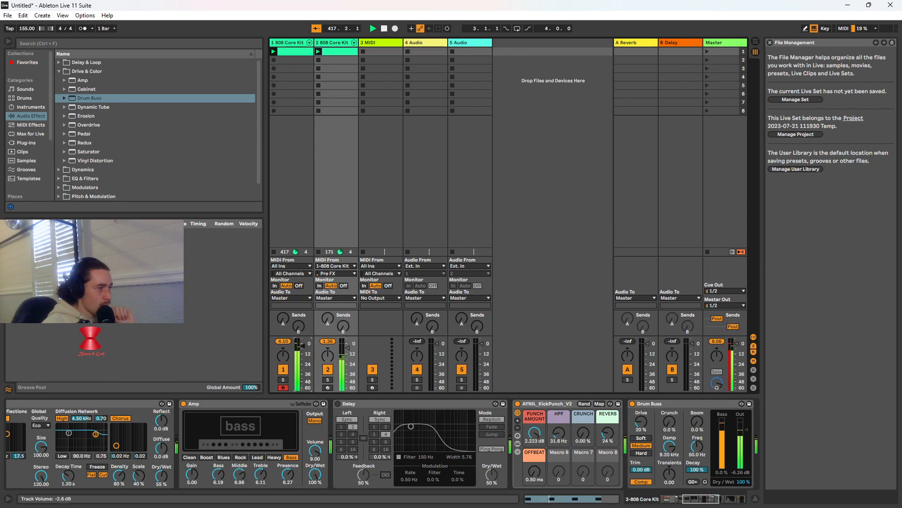
{"action": "left_click", "coordinate": [347, 347]}
{"action": "left_click_drag", "start_coordinate": [348, 348], "coordinate": [347, 346]}
{"action": "left_click", "coordinate": [338, 404]}
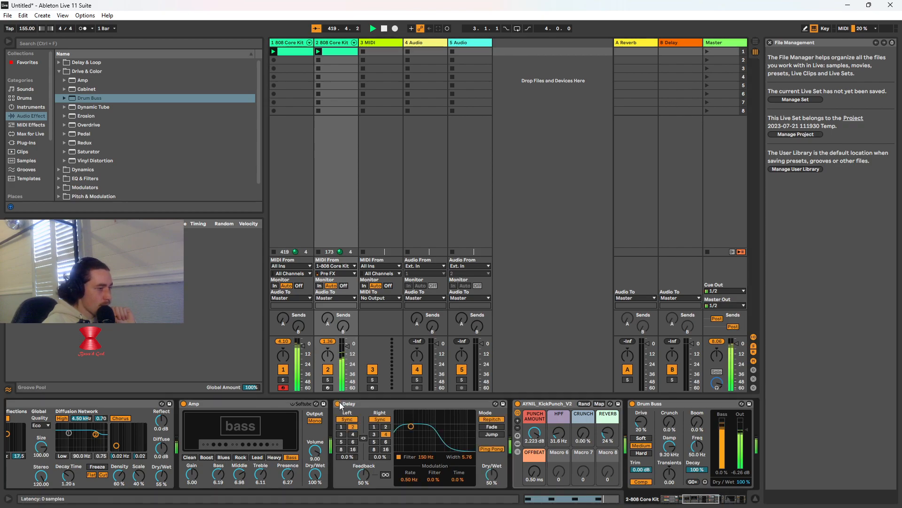
{"action": "left_click", "coordinate": [338, 403]}
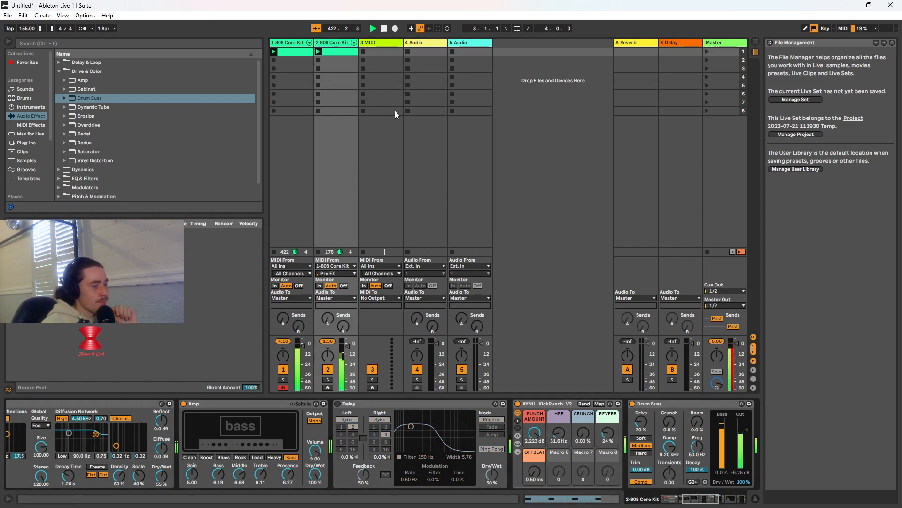
Copy the Drum Buss device, set its output to -7.00 dB, and lower the first kick track's volume
{"action": "left_click", "coordinate": [731, 499]}
{"action": "left_click_drag", "start_coordinate": [730, 499], "coordinate": [718, 499]}
{"action": "right_click", "coordinate": [543, 405]}
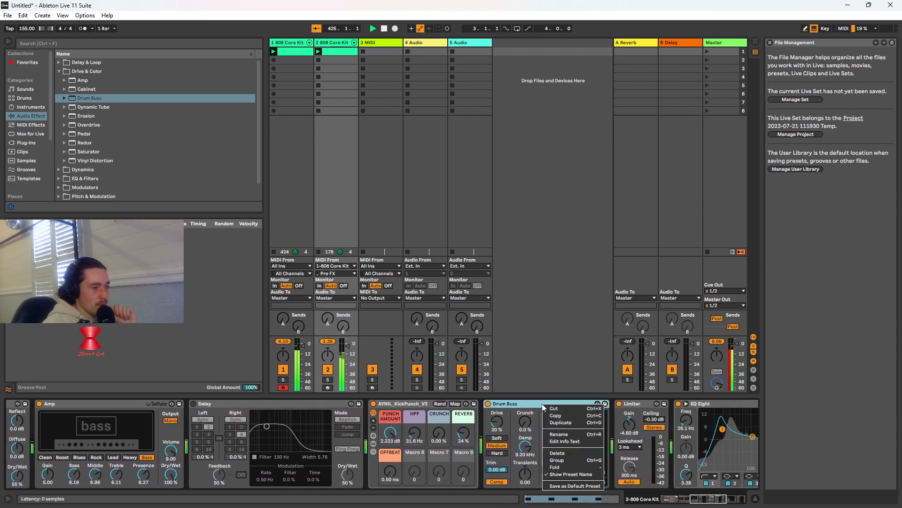
{"action": "left_click", "coordinate": [557, 416]}
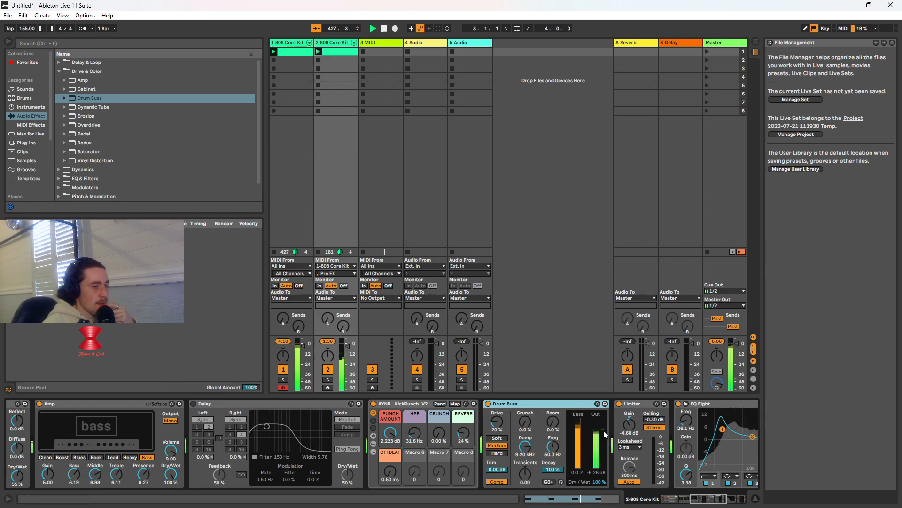
{"action": "left_click_drag", "start_coordinate": [603, 430], "coordinate": [603, 431]}
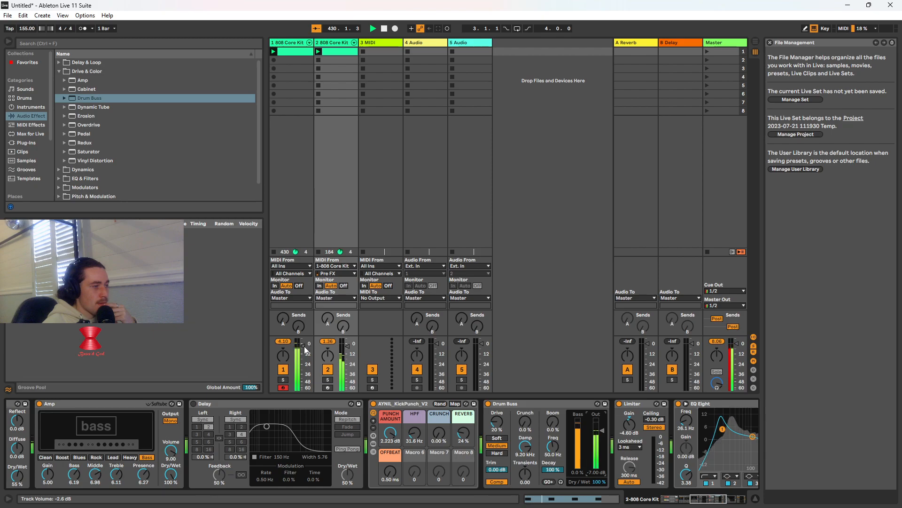
{"action": "left_click_drag", "start_coordinate": [305, 349], "coordinate": [304, 358]}
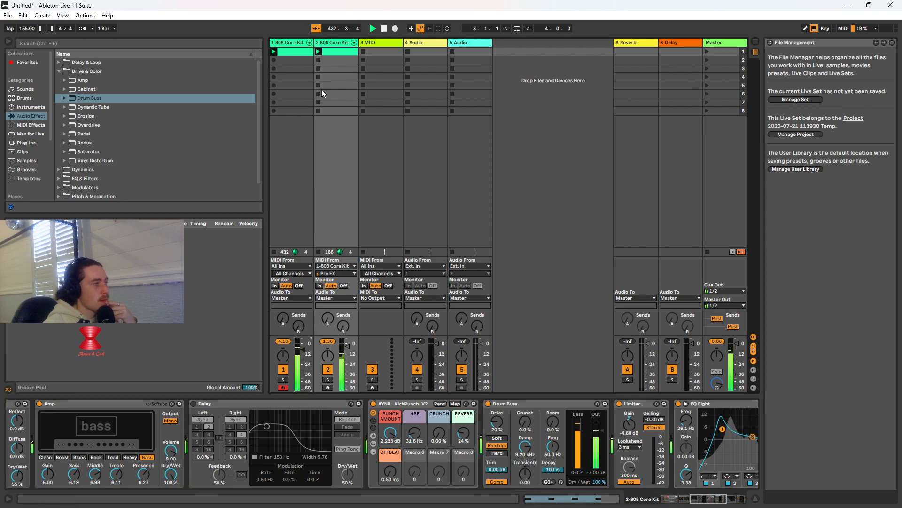
Add Drum Buss after AYNIL_KickPunch_V2 on the first 808 Core Kit track, with Medium distortion and its compressor off
{"action": "left_click", "coordinate": [289, 42]}
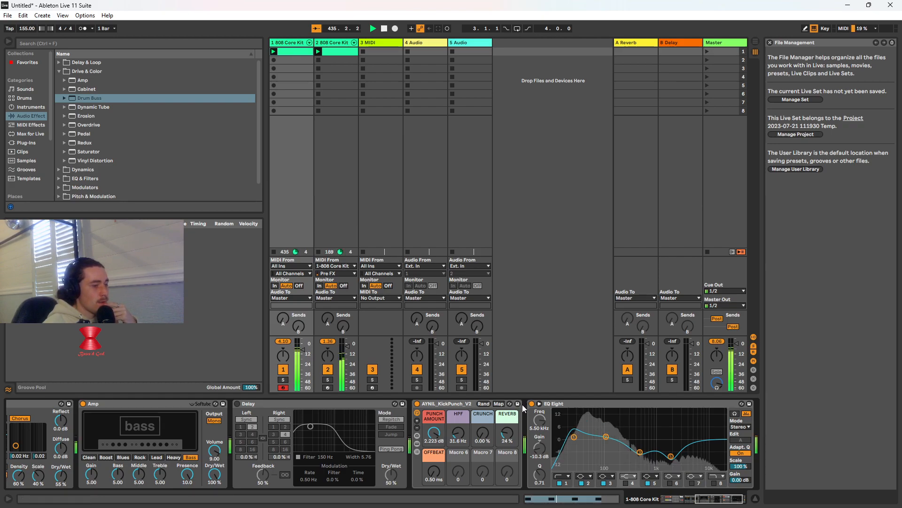
{"action": "left_click_drag", "start_coordinate": [129, 100], "coordinate": [527, 417]}
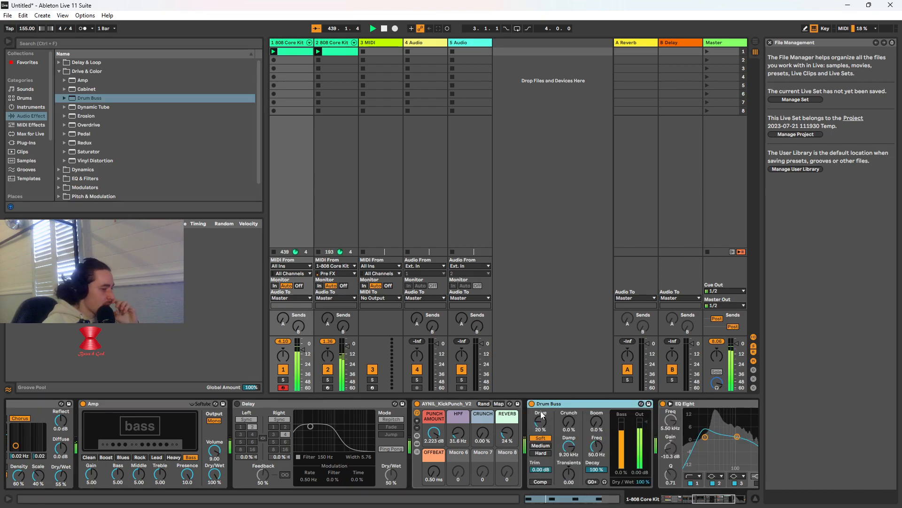
{"action": "left_click", "coordinate": [541, 481]}
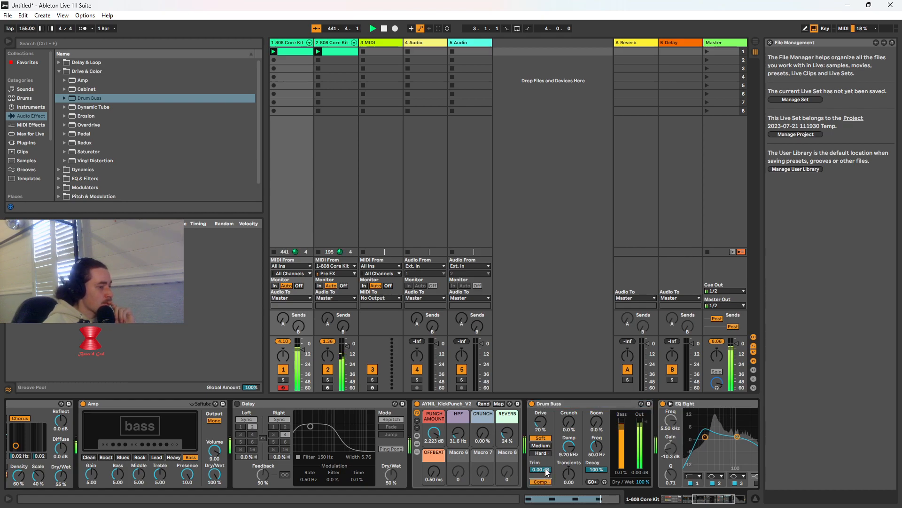
{"action": "left_click", "coordinate": [541, 453]}
{"action": "left_click", "coordinate": [541, 446]}
{"action": "left_click", "coordinate": [542, 481]}
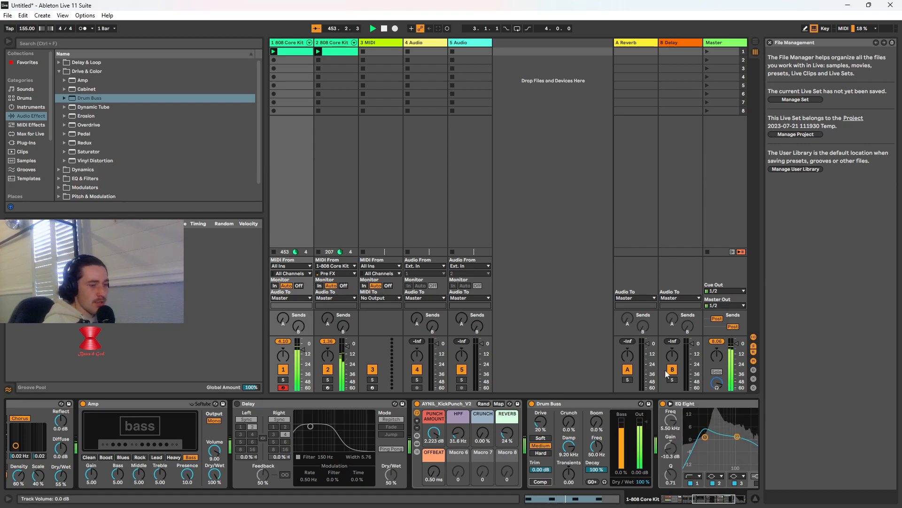
{"action": "scroll", "coordinate": [188, 118], "scroll_direction": "down", "scroll_amount": 2}
{"action": "scroll", "coordinate": [190, 132], "scroll_direction": "up", "scroll_amount": 2}
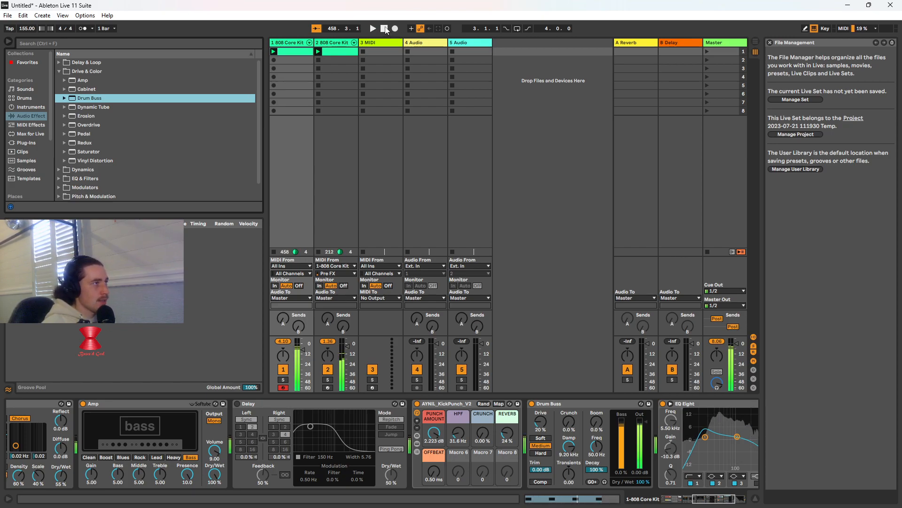
Select the 3 MIDI track and look through the hard techno and hardstyle sample folders, including the OPS Kicks folder, for drum samples
{"action": "left_click", "coordinate": [381, 46]}
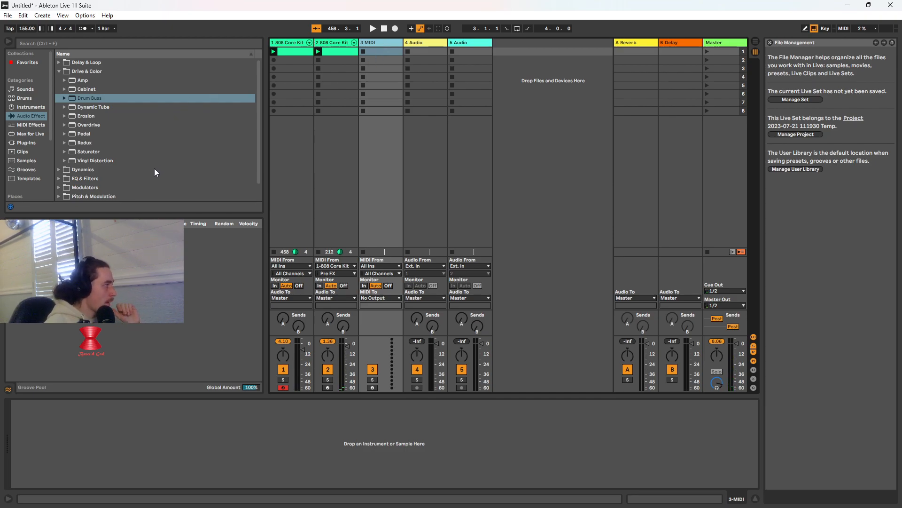
{"action": "scroll", "coordinate": [154, 168], "scroll_direction": "down", "scroll_amount": 2}
{"action": "scroll", "coordinate": [154, 169], "scroll_direction": "up", "scroll_amount": 2}
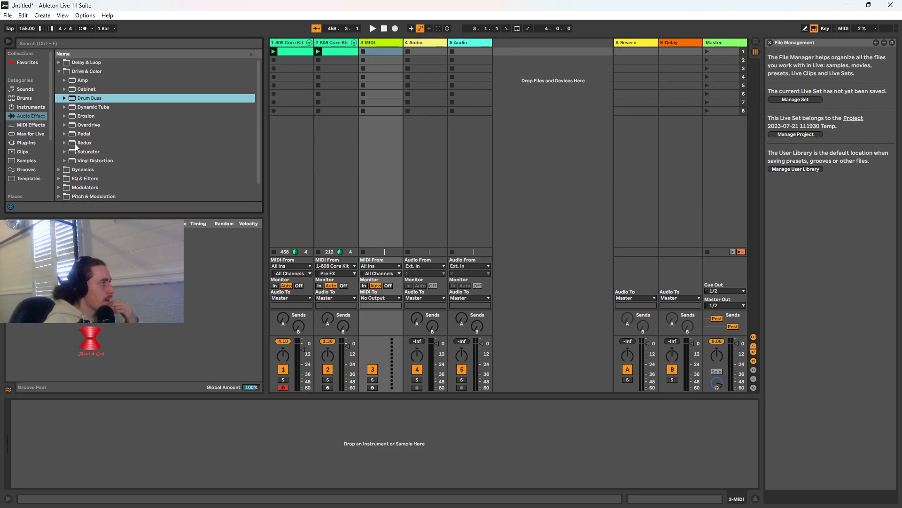
{"action": "scroll", "coordinate": [40, 147], "scroll_direction": "down", "scroll_amount": 5}
{"action": "scroll", "coordinate": [46, 144], "scroll_direction": "up", "scroll_amount": 3}
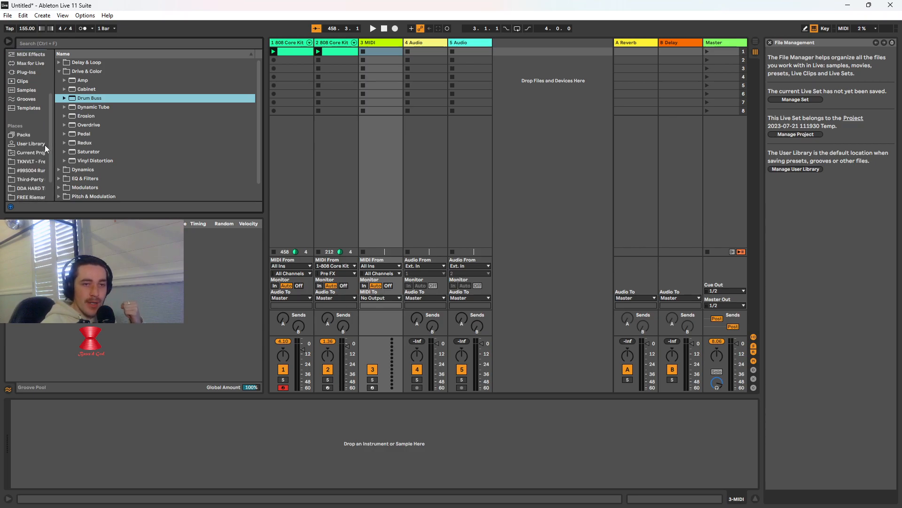
{"action": "scroll", "coordinate": [35, 160], "scroll_direction": "down", "scroll_amount": 3}
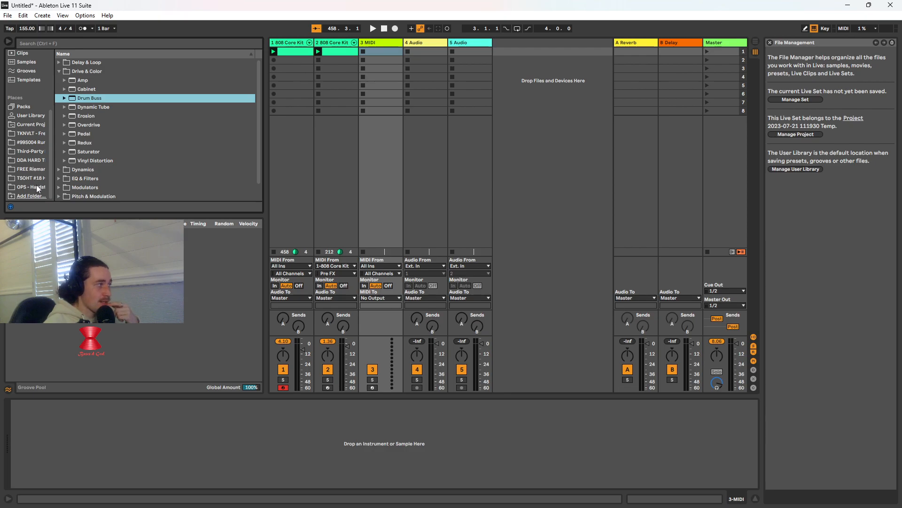
{"action": "left_click", "coordinate": [36, 186]}
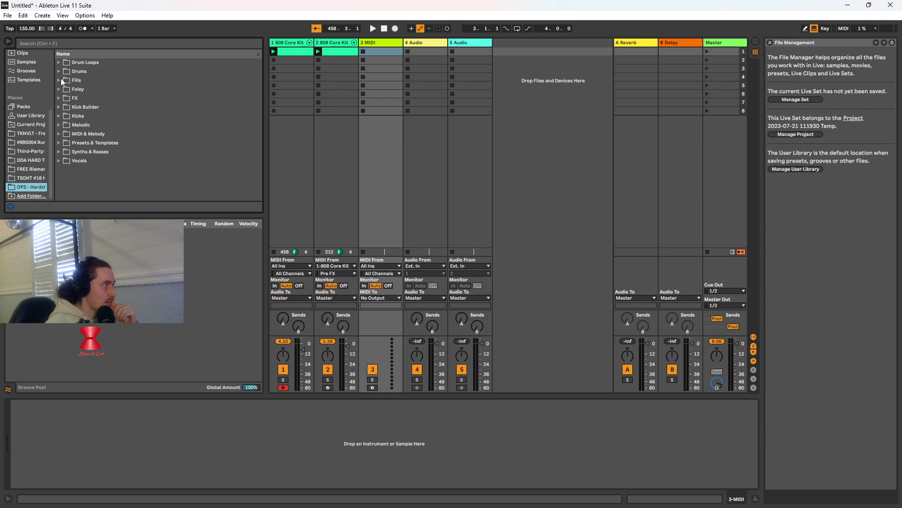
{"action": "left_click", "coordinate": [59, 115]}
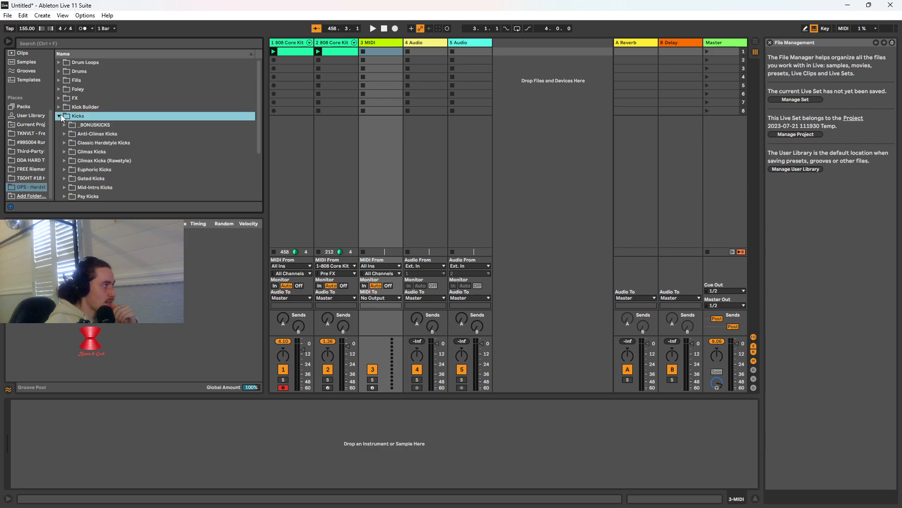
{"action": "left_click", "coordinate": [60, 116]}
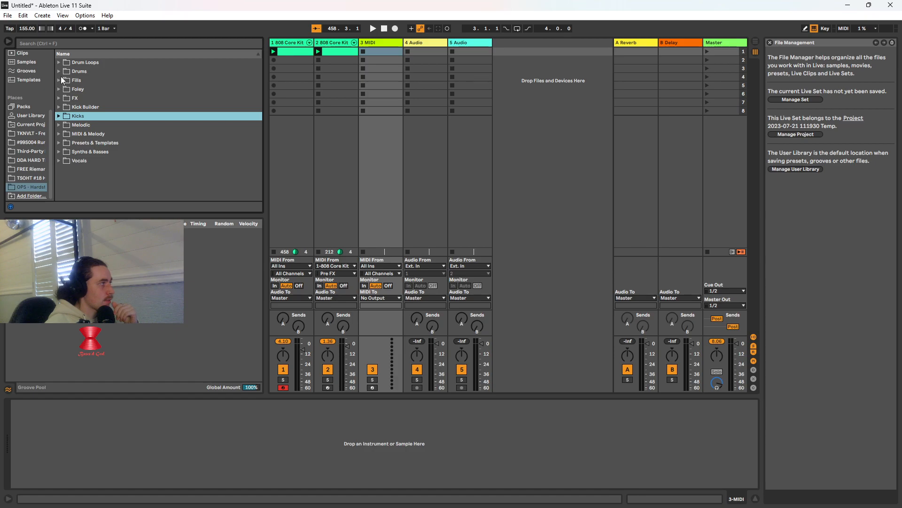
{"action": "left_click", "coordinate": [25, 177]}
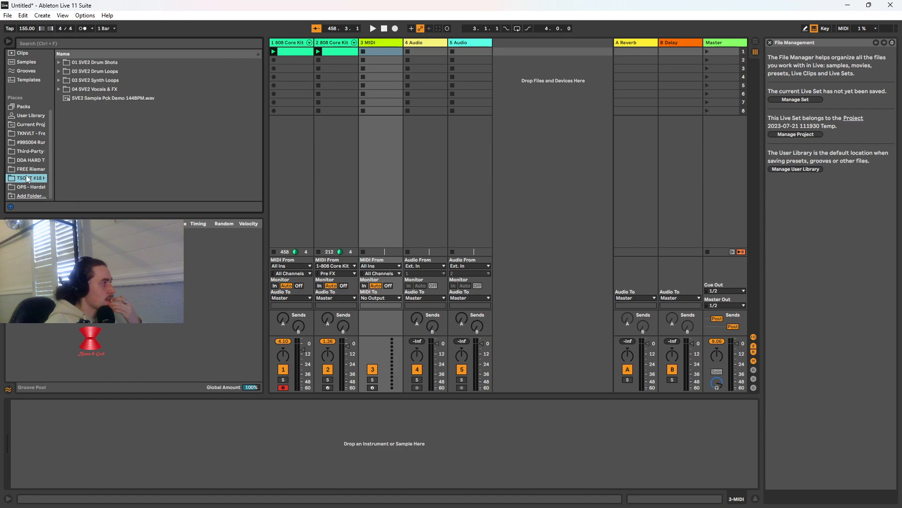
{"action": "left_click", "coordinate": [26, 168]}
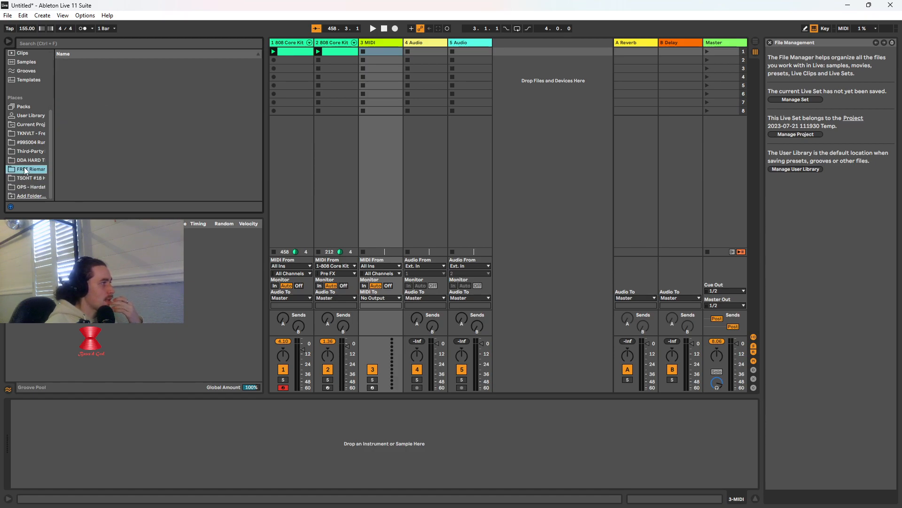
{"action": "left_click", "coordinate": [24, 159]}
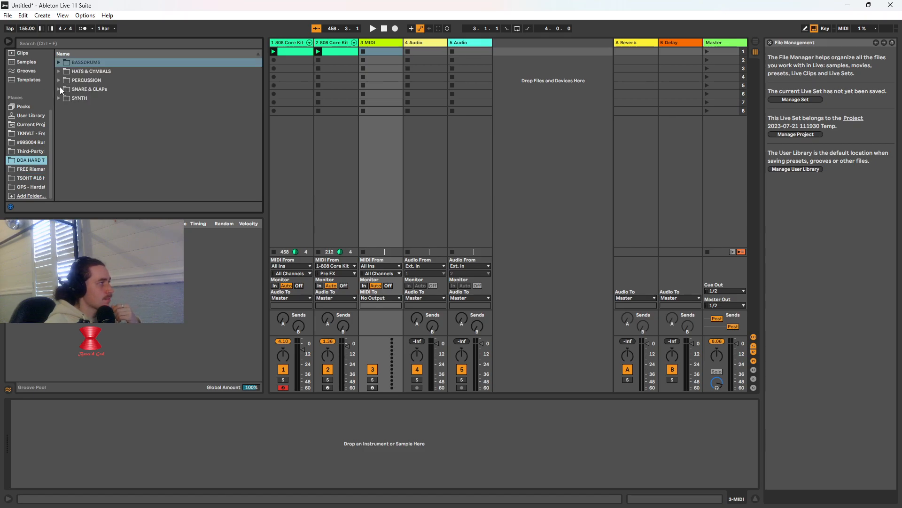
Audition DDA_HRDTECH_HIHAT samples 1 to 5 in the HATS & CYMBALS folder, replaying the first few
{"action": "left_click", "coordinate": [59, 71]}
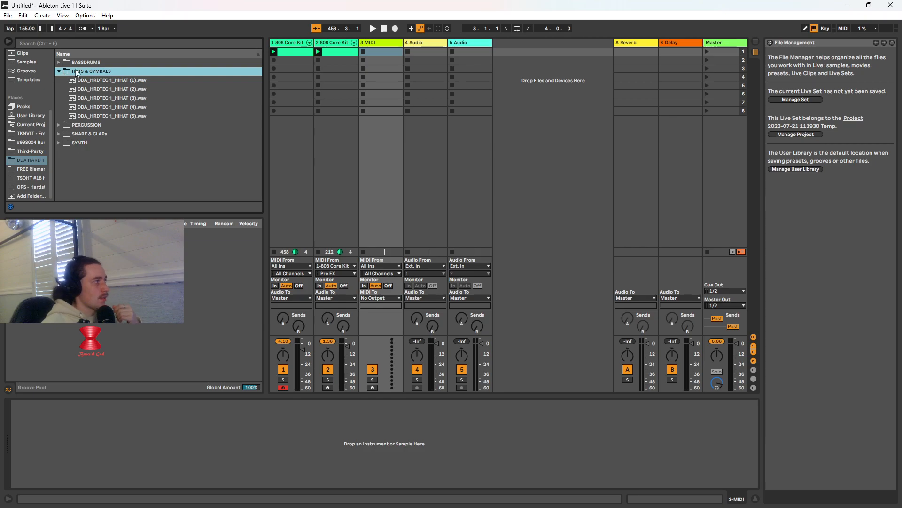
{"action": "left_click", "coordinate": [100, 81]}
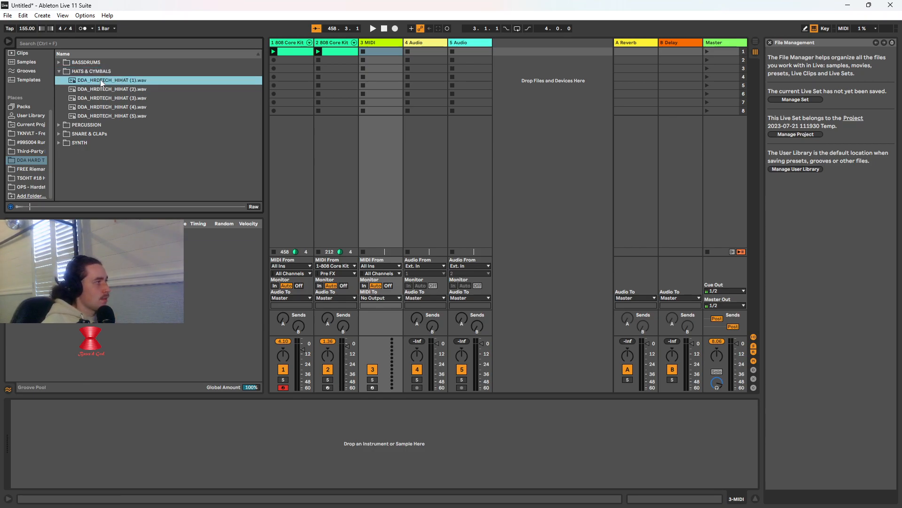
{"action": "left_click", "coordinate": [100, 89]}
{"action": "left_click", "coordinate": [104, 98]}
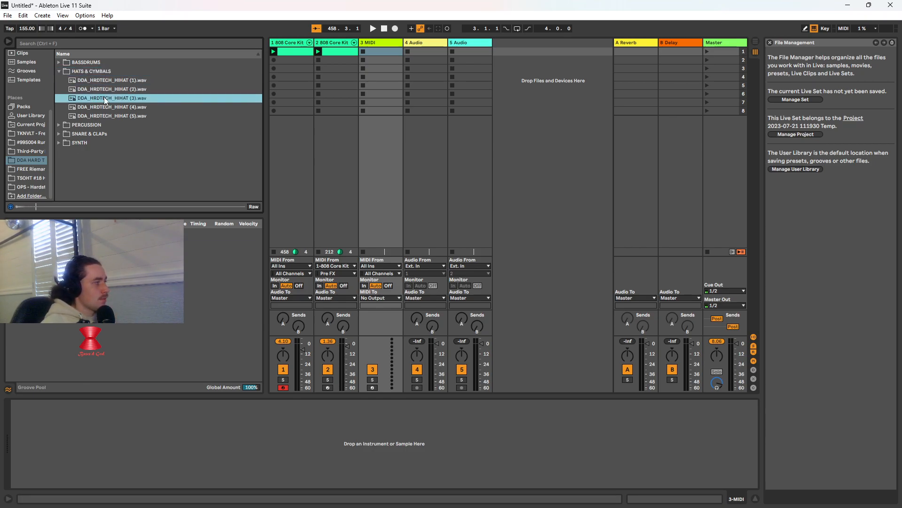
{"action": "left_click", "coordinate": [107, 107]}
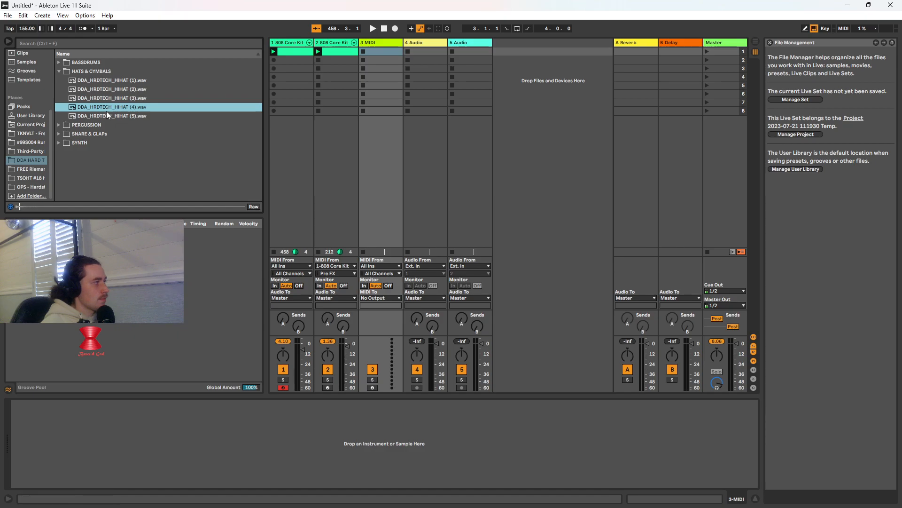
{"action": "left_click", "coordinate": [107, 115]}
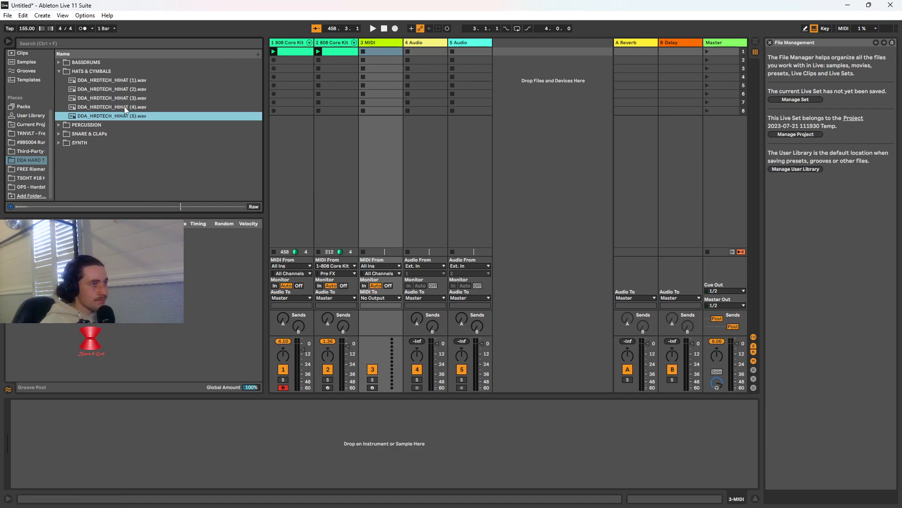
{"action": "left_click", "coordinate": [117, 84]}
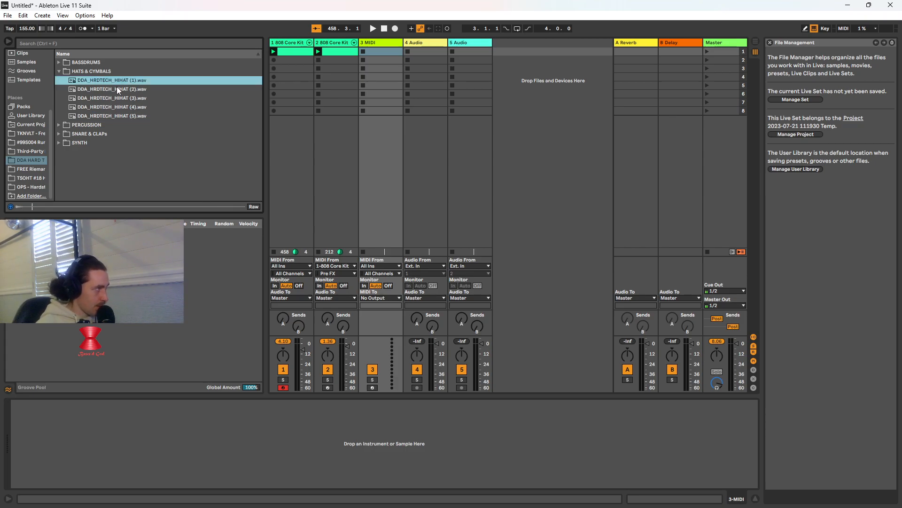
{"action": "left_click", "coordinate": [117, 86]}
{"action": "left_click", "coordinate": [114, 100]}
{"action": "left_click", "coordinate": [119, 81]}
Return the browser to the audio effects and audition the Closed Hi Hat pad in the first track's 808 Core Kit
{"action": "left_click", "coordinate": [22, 151]}
{"action": "scroll", "coordinate": [21, 142], "scroll_direction": "up", "scroll_amount": 4}
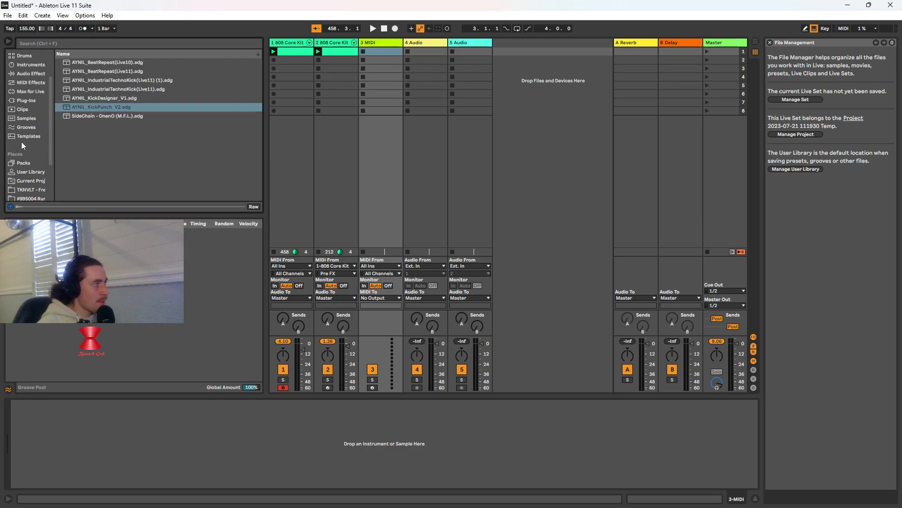
{"action": "left_click", "coordinate": [31, 83]}
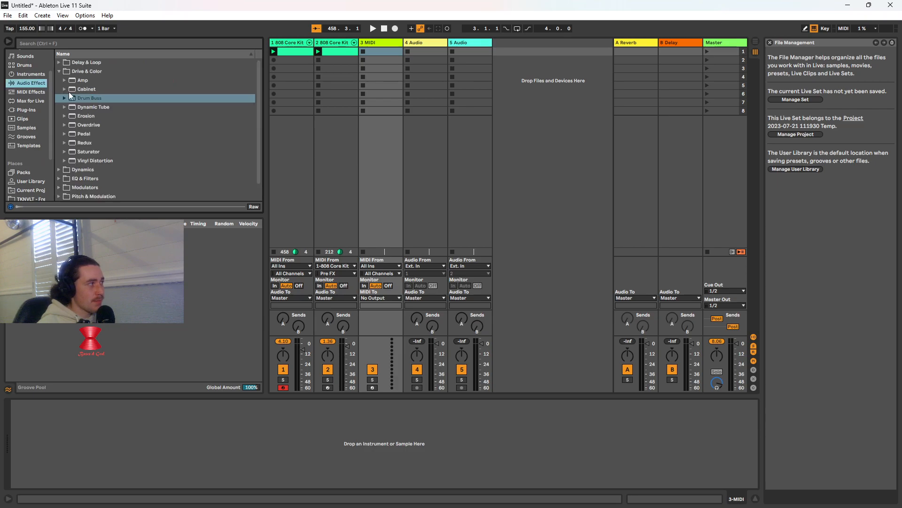
{"action": "left_click", "coordinate": [297, 43]}
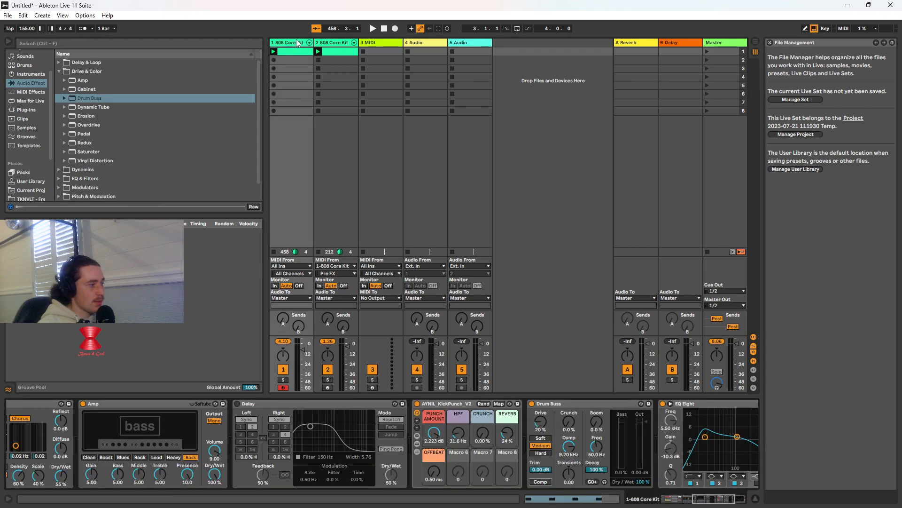
{"action": "left_click_drag", "start_coordinate": [698, 496], "coordinate": [666, 498]}
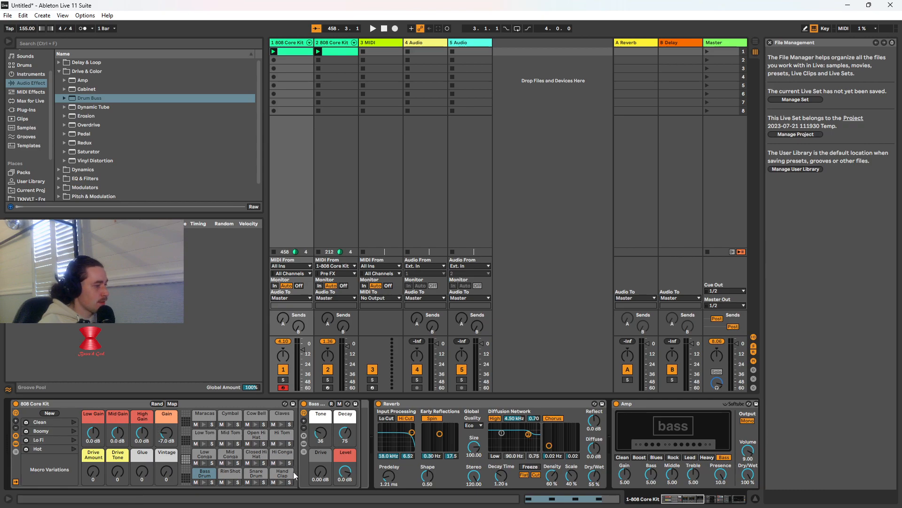
{"action": "left_click", "coordinate": [255, 464]}
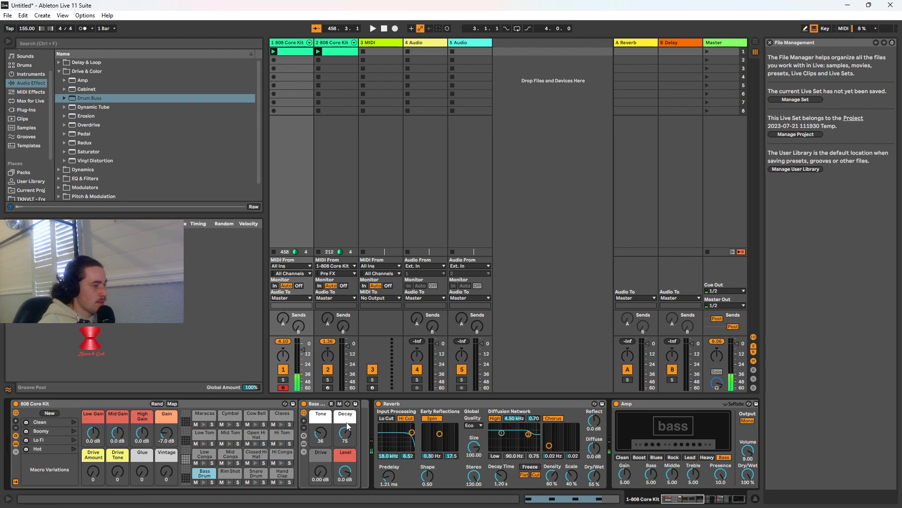
{"action": "left_click", "coordinate": [378, 403]}
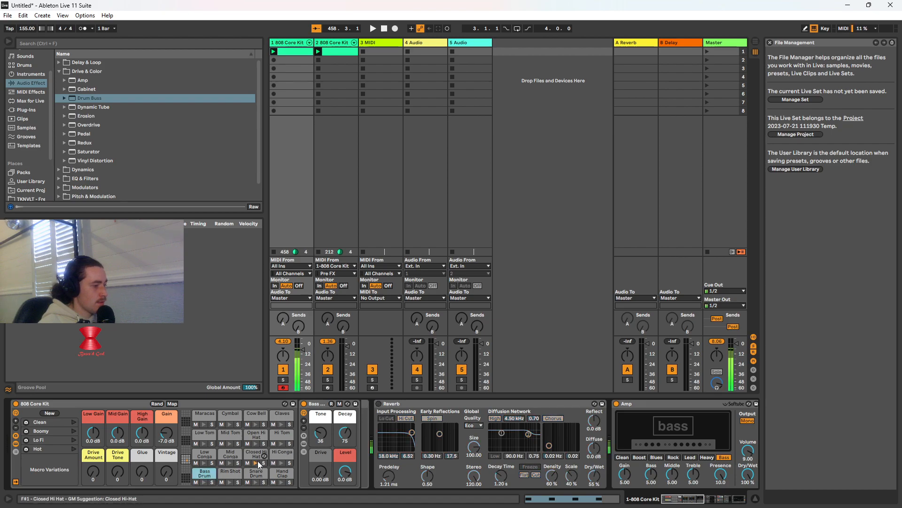
Duplicate the first 808 Core Kit track's clip into the slot below it
{"action": "left_click", "coordinate": [373, 42]}
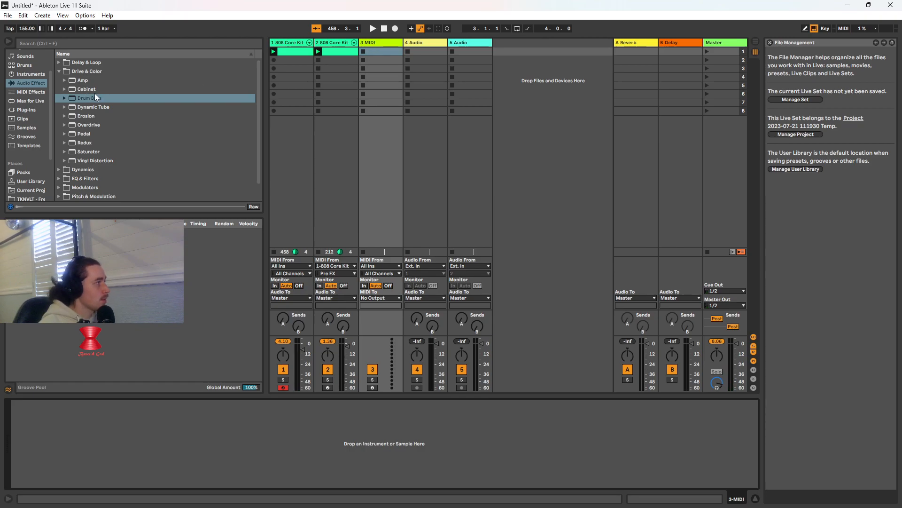
{"action": "left_click", "coordinate": [291, 42]}
{"action": "right_click", "coordinate": [292, 52]}
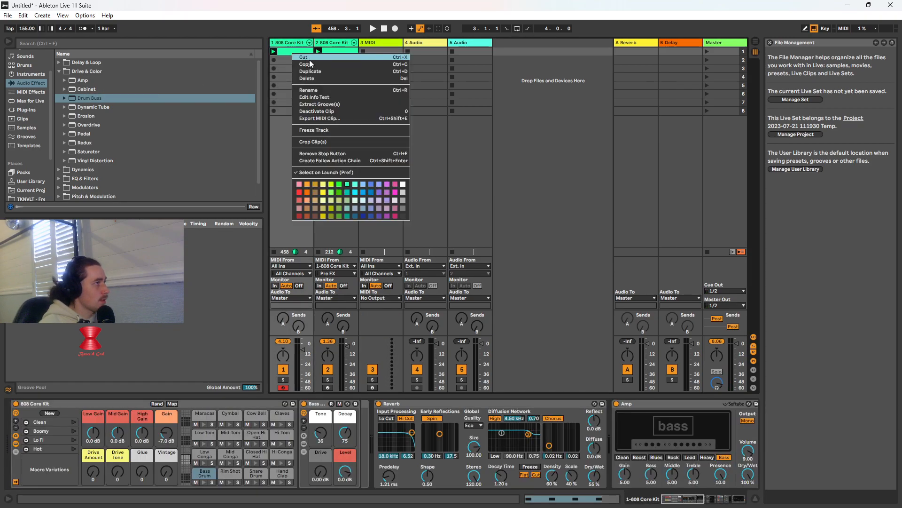
{"action": "left_click", "coordinate": [317, 71]}
{"action": "left_click", "coordinate": [373, 52]}
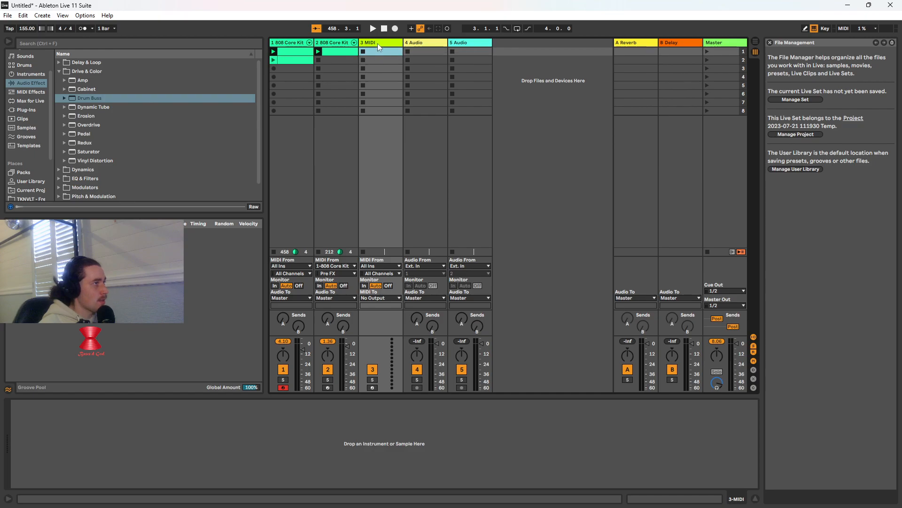
Copy the first track's clip into the first slot of the 3 MIDI track and delete the duplicate in the first track's second slot
{"action": "right_click", "coordinate": [298, 54]}
{"action": "left_click", "coordinate": [314, 67]}
{"action": "right_click", "coordinate": [385, 51]}
{"action": "left_click", "coordinate": [394, 55]}
{"action": "right_click", "coordinate": [301, 61]}
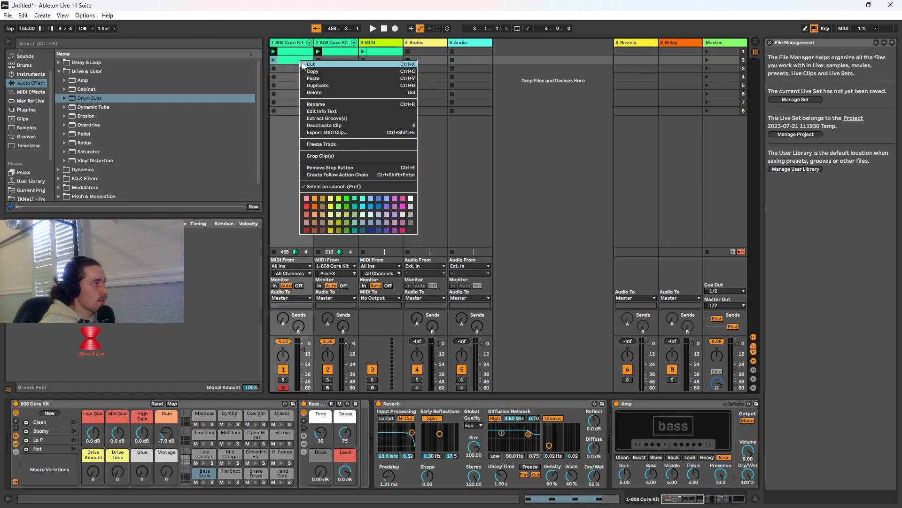
{"action": "left_click", "coordinate": [329, 92]}
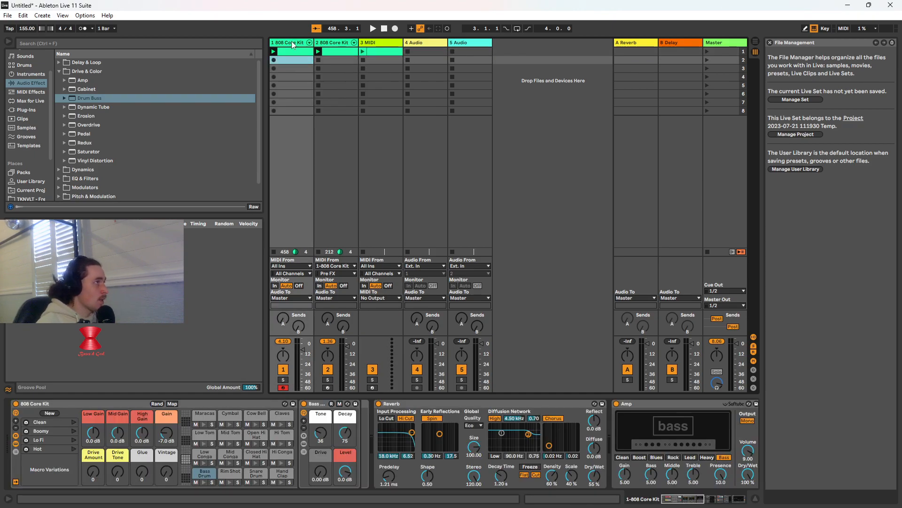
Rename the first 808 Core Kit track as KICK
{"action": "right_click", "coordinate": [294, 43]}
{"action": "left_click", "coordinate": [325, 78]}
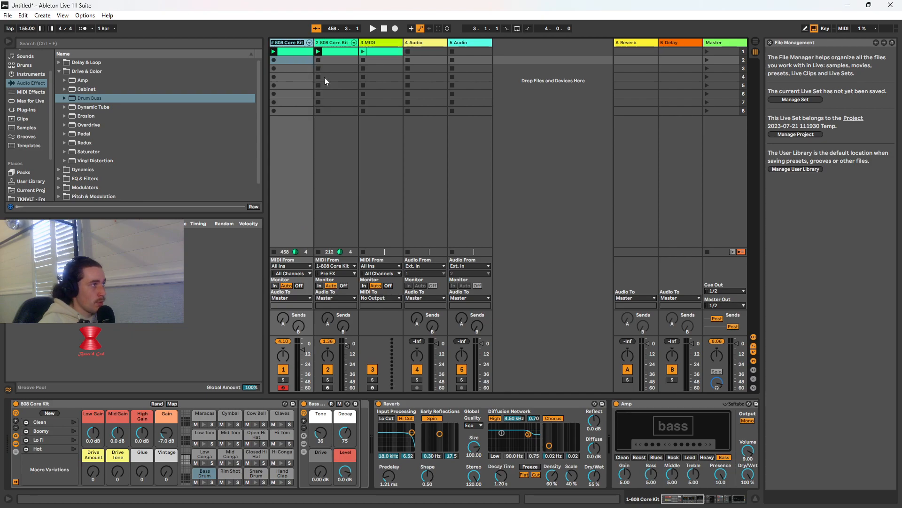
{"action": "type", "text": "CK"}
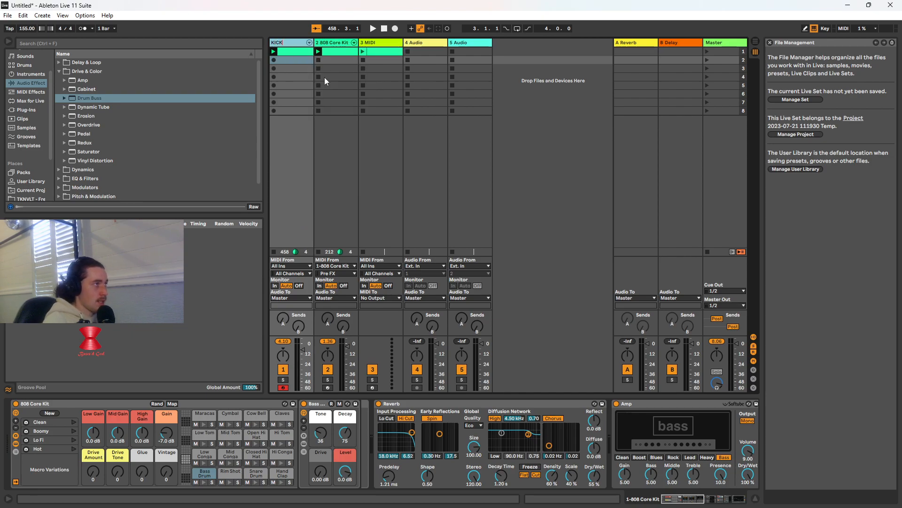
Rename the second 808 Core Kit track as IMPACT
{"action": "right_click", "coordinate": [333, 44]}
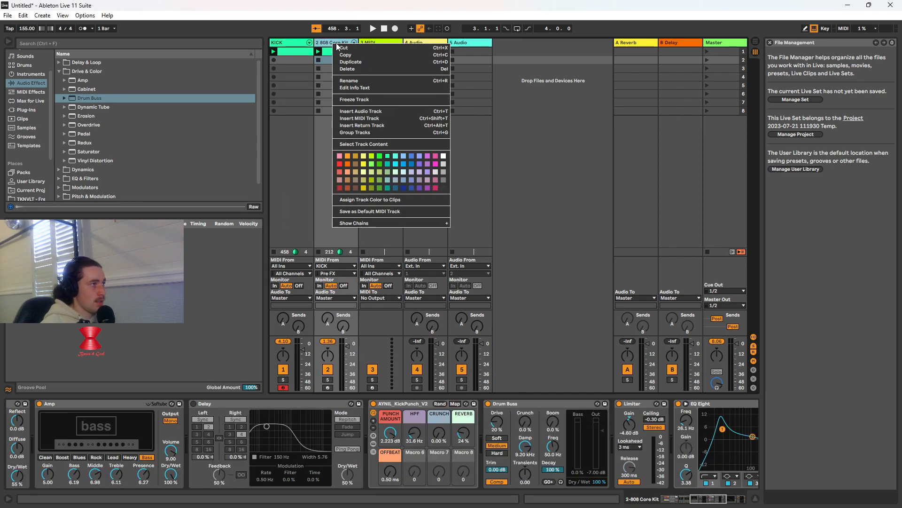
{"action": "left_click", "coordinate": [359, 81]}
{"action": "type", "text": "IMPACT"}
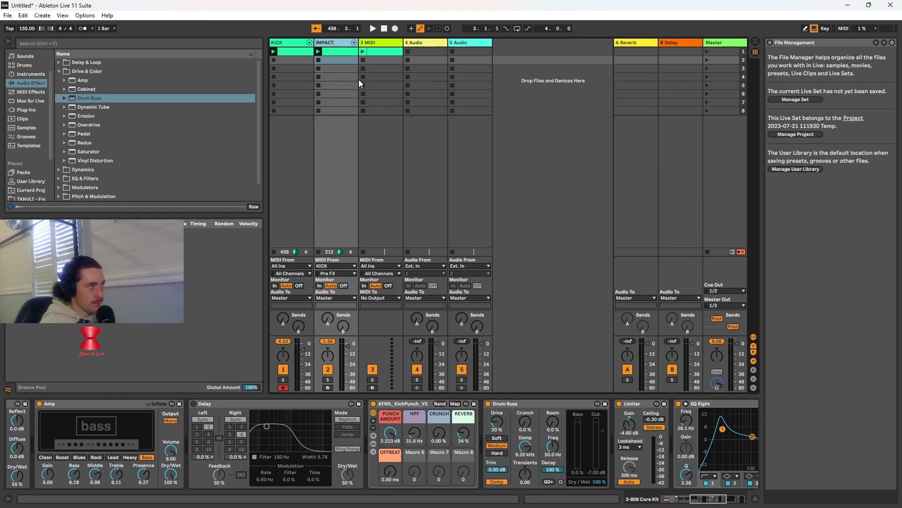
Rename the 3 MIDI track as HI #1
{"action": "right_click", "coordinate": [390, 44]}
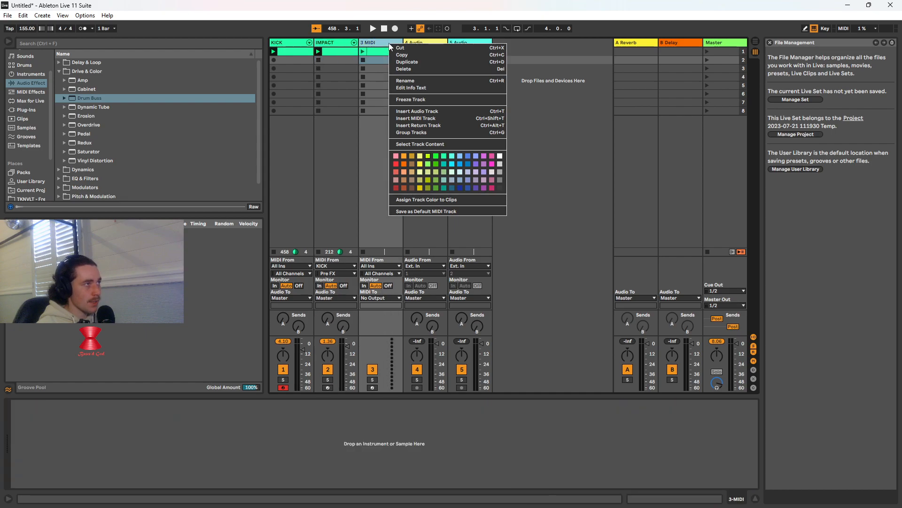
{"action": "left_click", "coordinate": [409, 80]}
{"action": "type", "text": "HI #1"}
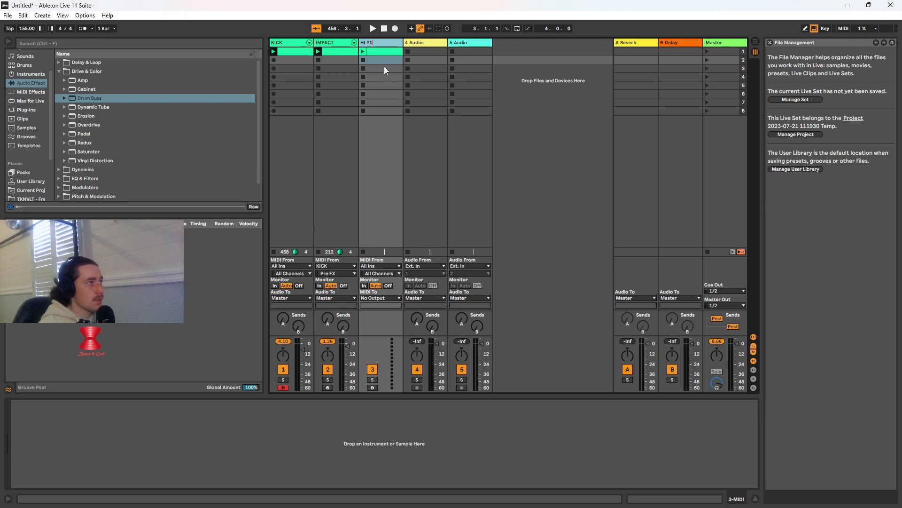
{"action": "left_click", "coordinate": [390, 52]}
Color the IMPACT and KICK tracks red and the HI #1 track green
{"action": "right_click", "coordinate": [345, 44]}
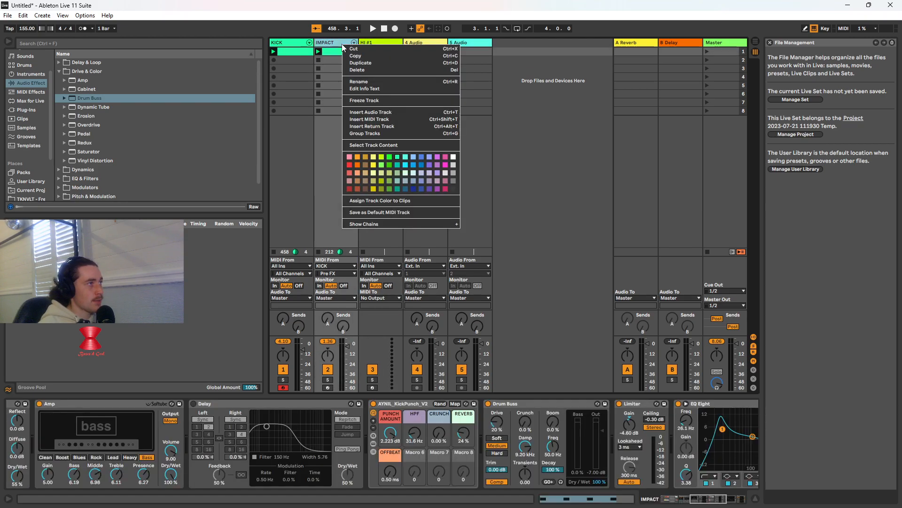
{"action": "left_click", "coordinate": [350, 165]}
{"action": "right_click", "coordinate": [289, 49]}
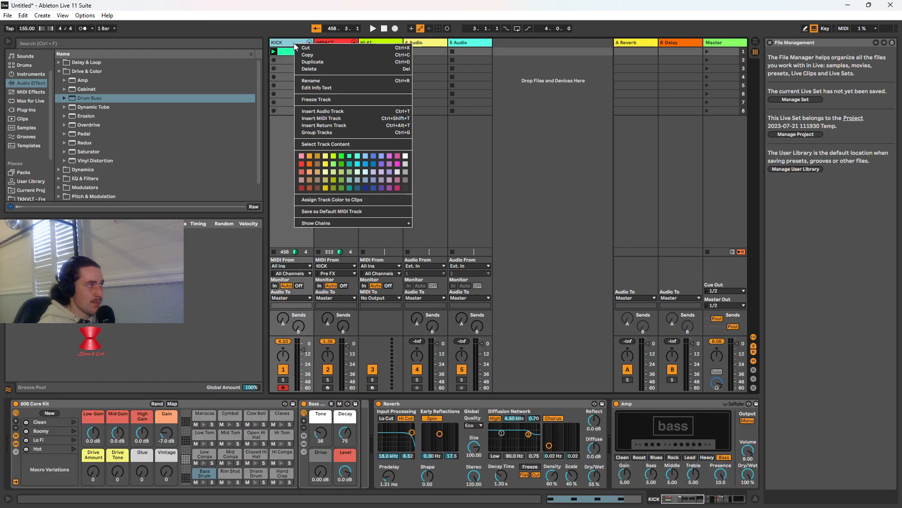
{"action": "left_click", "coordinate": [305, 159]}
{"action": "right_click", "coordinate": [382, 42]}
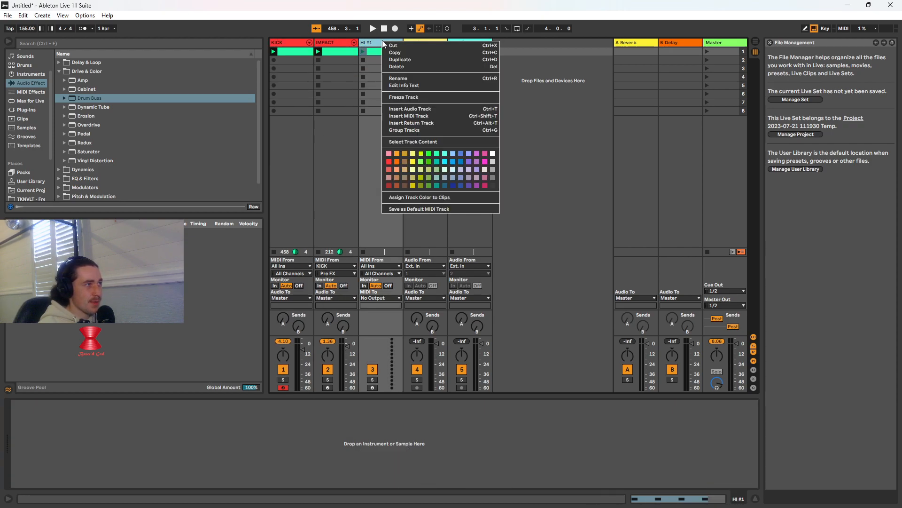
{"action": "left_click", "coordinate": [428, 161]}
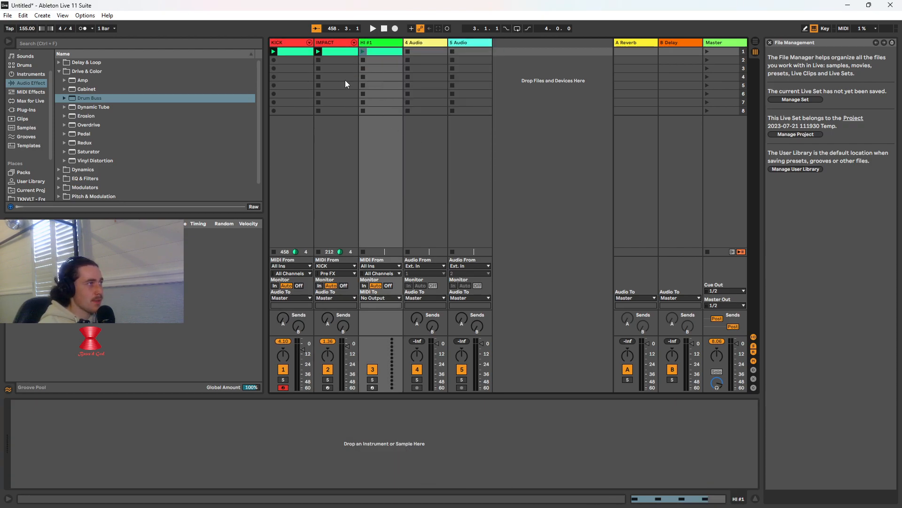
Recolor the clips on the IMPACT and KICK tracks red to match their tracks
{"action": "right_click", "coordinate": [343, 52]}
{"action": "left_click", "coordinate": [349, 195]}
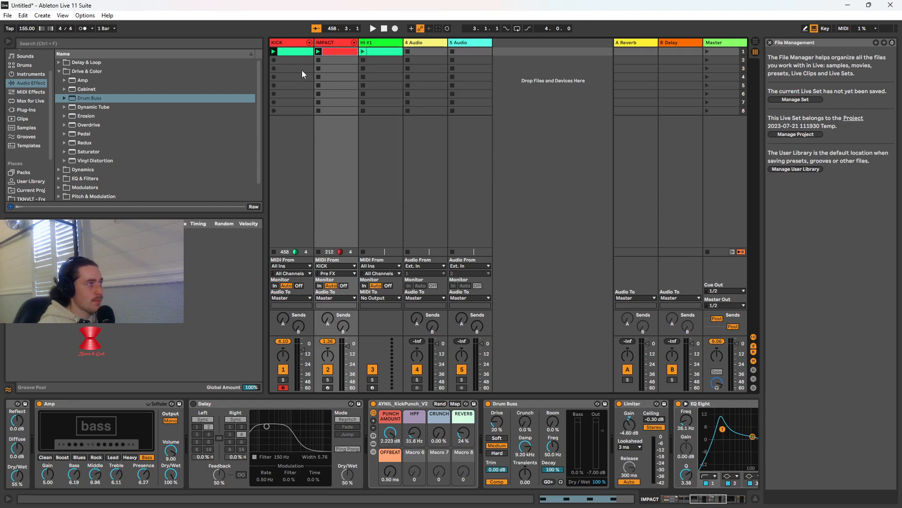
{"action": "right_click", "coordinate": [298, 54]}
{"action": "left_click", "coordinate": [307, 201]}
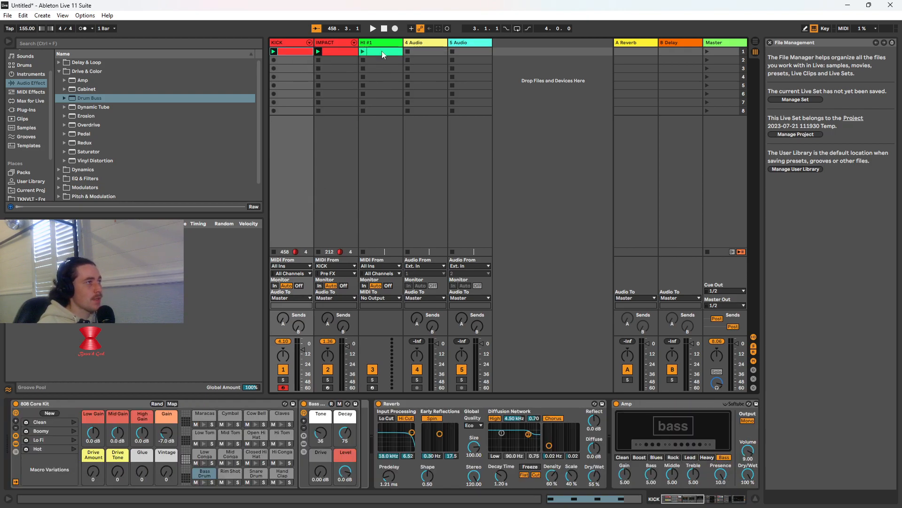
Search the instruments for "drum rack" and load an empty Drum Rack onto the HI #1 track
{"action": "left_click", "coordinate": [384, 44]}
{"action": "left_click_drag", "start_coordinate": [95, 97], "coordinate": [124, 100]}
{"action": "left_click", "coordinate": [93, 42]}
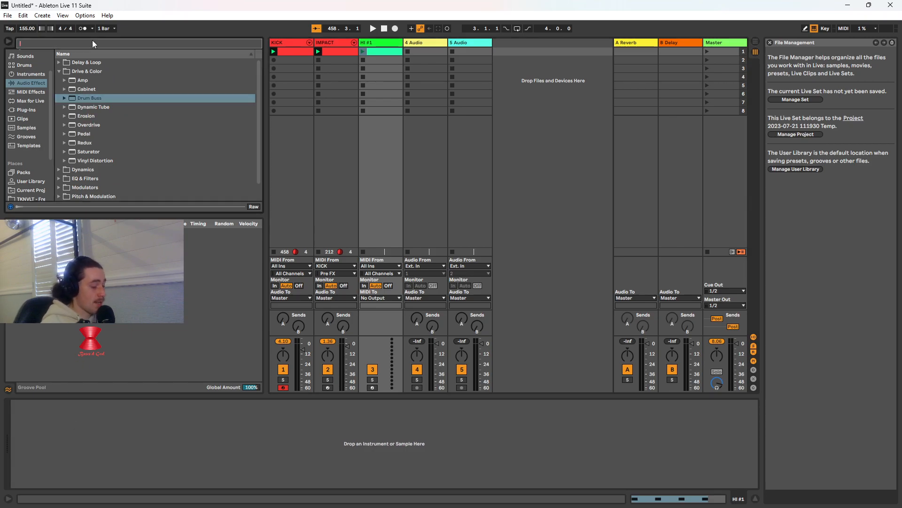
{"action": "type", "text": "drum rack"}
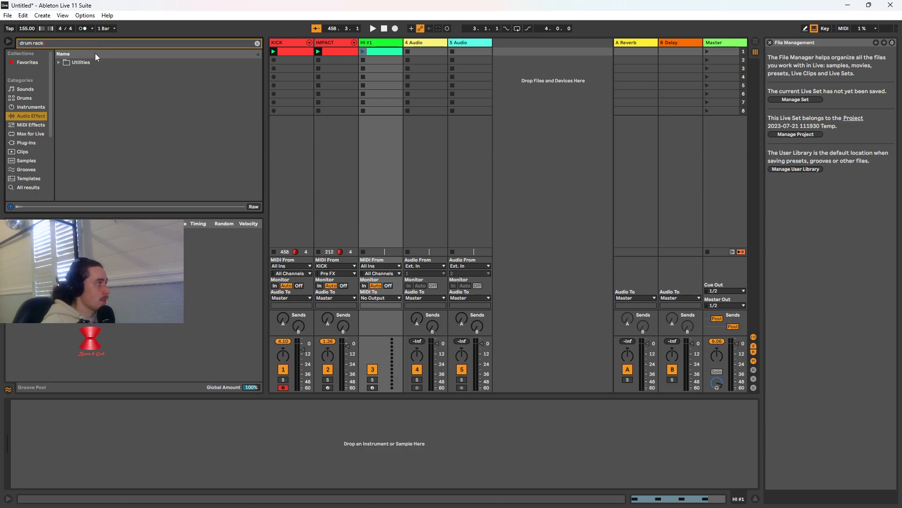
{"action": "left_click", "coordinate": [35, 106]}
{"action": "left_click_drag", "start_coordinate": [84, 62], "coordinate": [90, 442]}
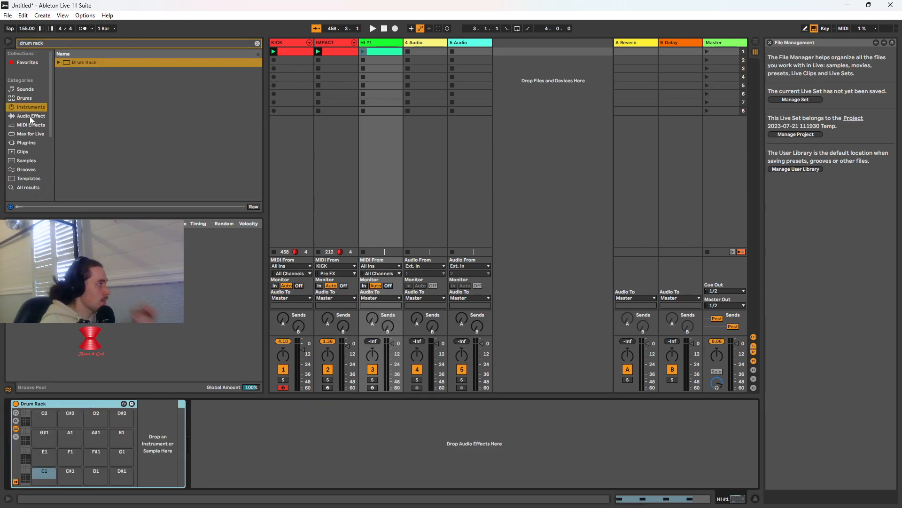
Clear the browser search and load 808 Core Kit.adg from the drums onto the HI #1 track in place of the empty rack
{"action": "left_click", "coordinate": [257, 43]}
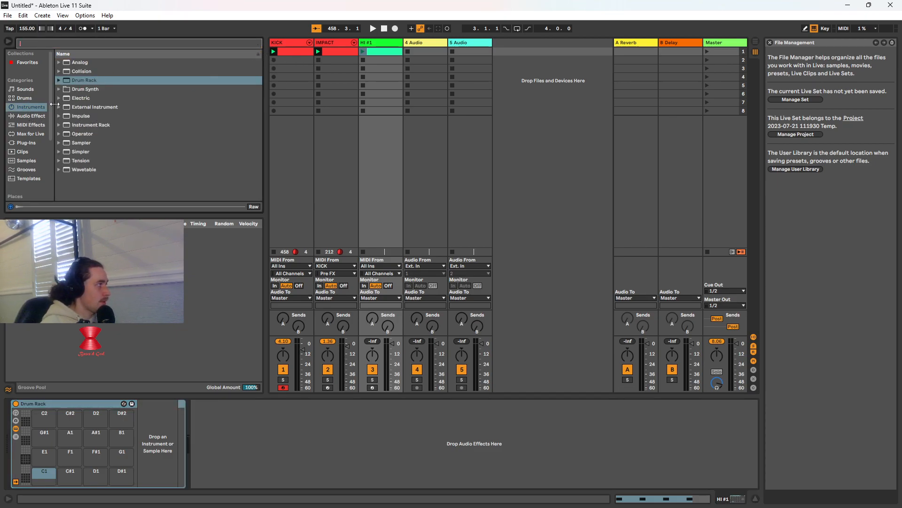
{"action": "left_click", "coordinate": [27, 98]}
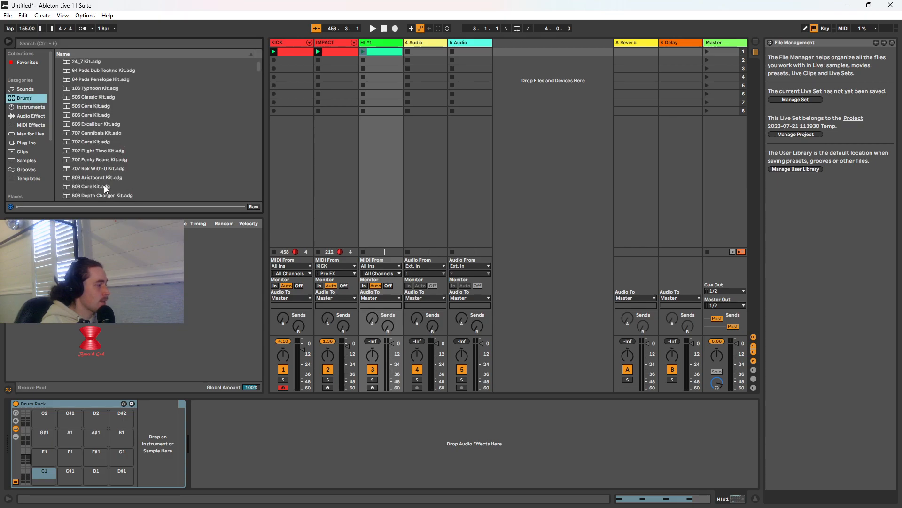
{"action": "left_click_drag", "start_coordinate": [103, 186], "coordinate": [237, 445]}
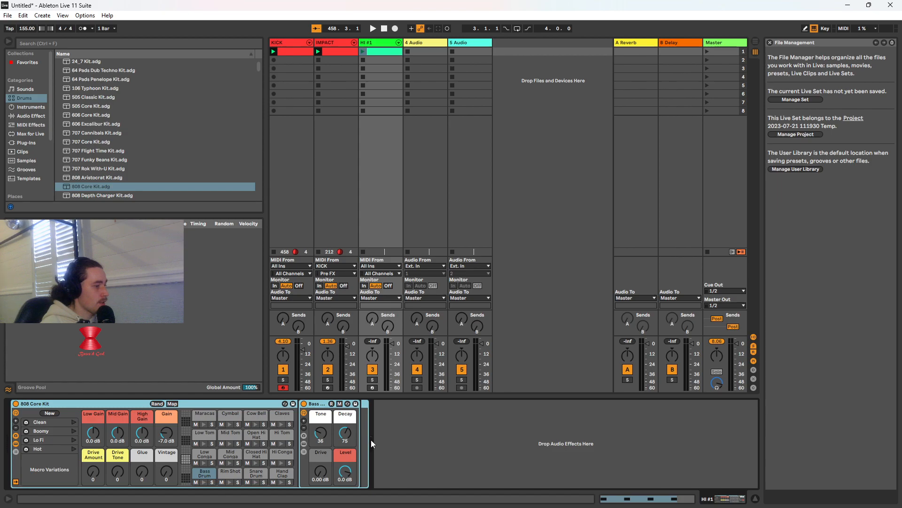
{"action": "left_click", "coordinate": [304, 420]}
{"action": "left_click", "coordinate": [303, 420]}
{"action": "left_click", "coordinate": [304, 420]}
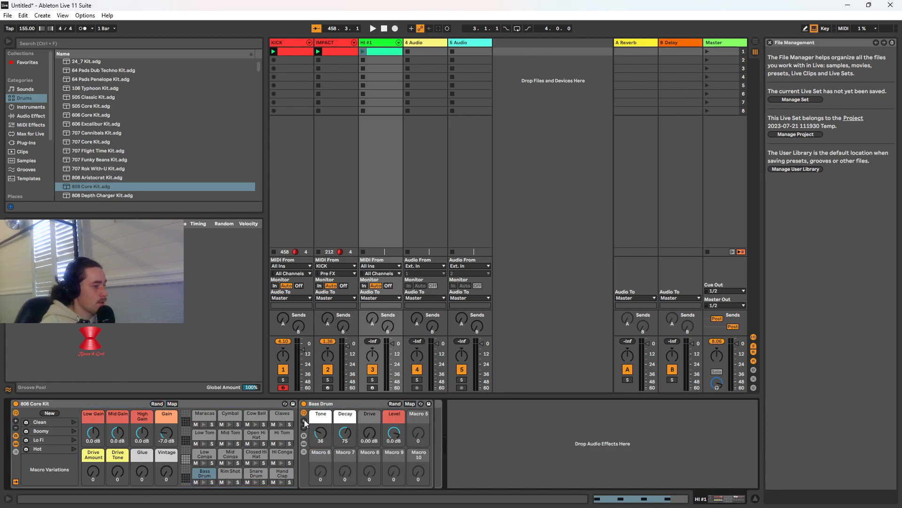
{"action": "left_click", "coordinate": [304, 428]}
{"action": "left_click", "coordinate": [304, 427]}
{"action": "left_click", "coordinate": [304, 428]}
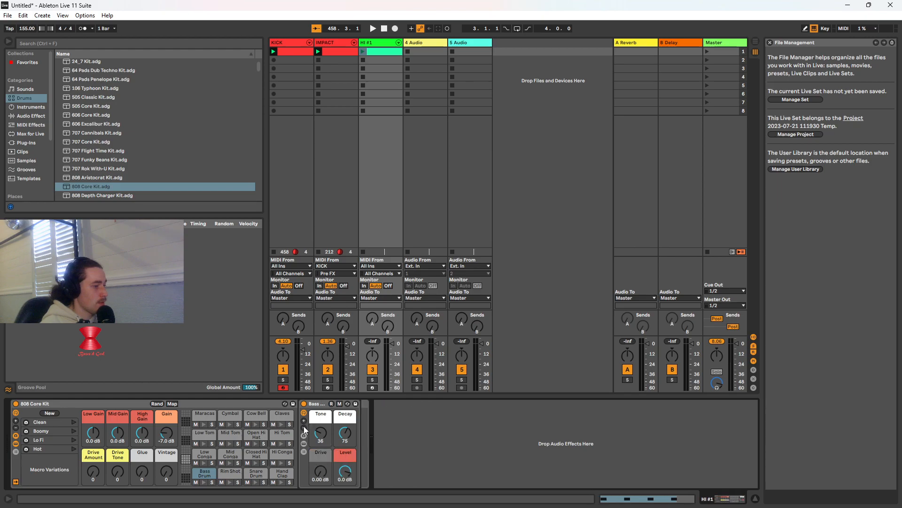
Open the HI #1 track's clip for note editing and launch it
{"action": "left_click", "coordinate": [368, 437]}
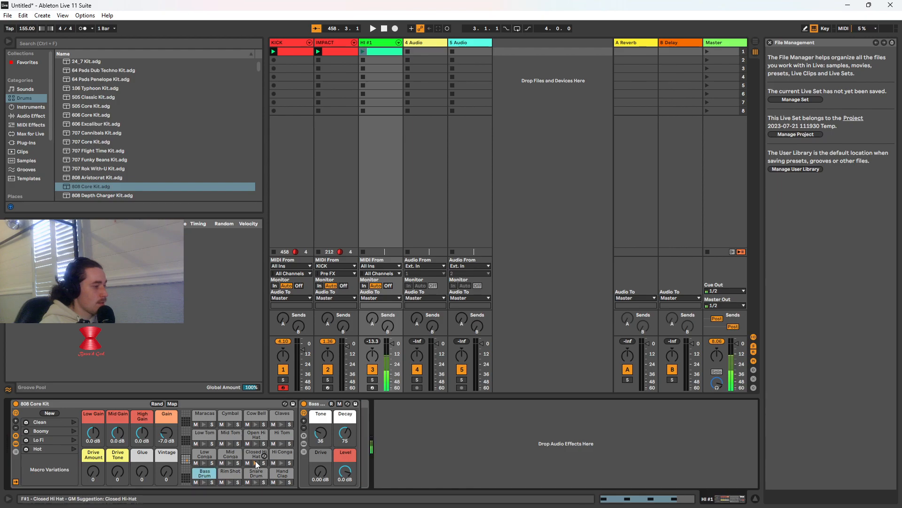
{"action": "double_click", "coordinate": [379, 53]}
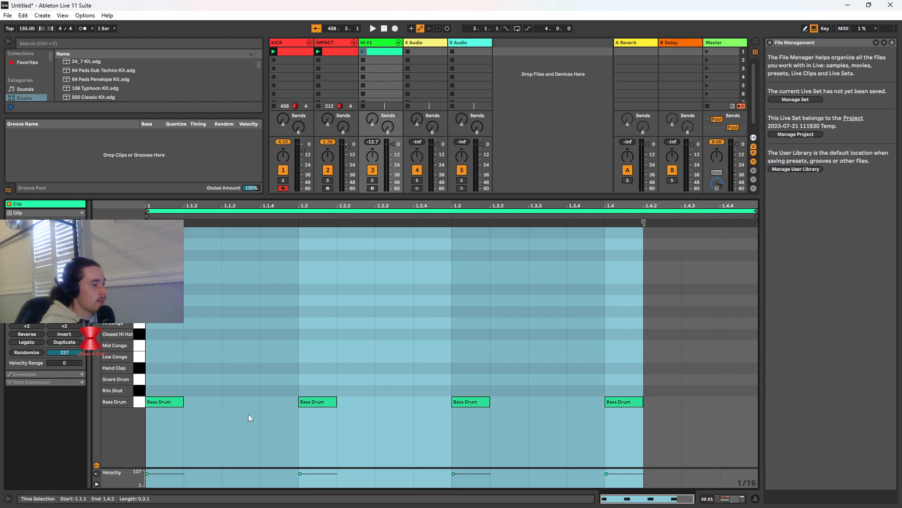
{"action": "left_click", "coordinate": [365, 52]}
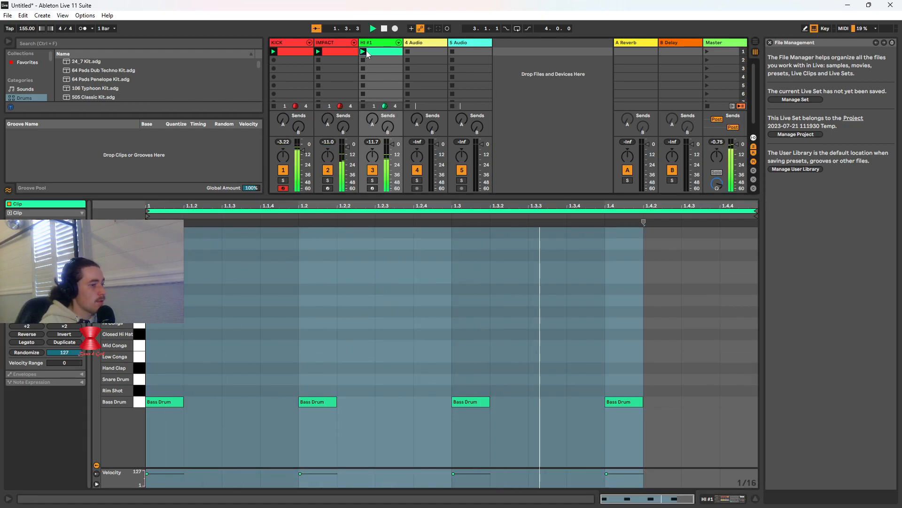
Delete all four Bass Drum notes from the HI #1 clip
{"action": "left_click", "coordinate": [168, 403]}
{"action": "key", "text": "Delete"}
{"action": "left_click", "coordinate": [312, 402]}
{"action": "key", "text": "Delete"}
{"action": "left_click", "coordinate": [469, 401]}
{"action": "key", "text": "Delete"}
{"action": "left_click", "coordinate": [622, 401]}
{"action": "key", "text": "Delete"}
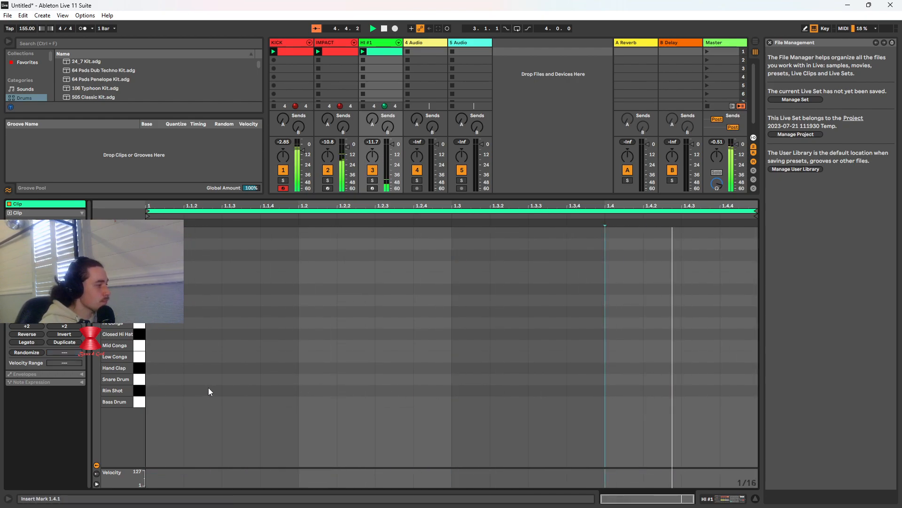
Mute the KICK and IMPACT tracks and add sixteenth Closed Hi Hat notes at 1.1.1, 1.1.2, 1.1.4 and 1.2.1 in the HI #1 clip
{"action": "left_click", "coordinate": [284, 170]}
{"action": "left_click", "coordinate": [329, 170]}
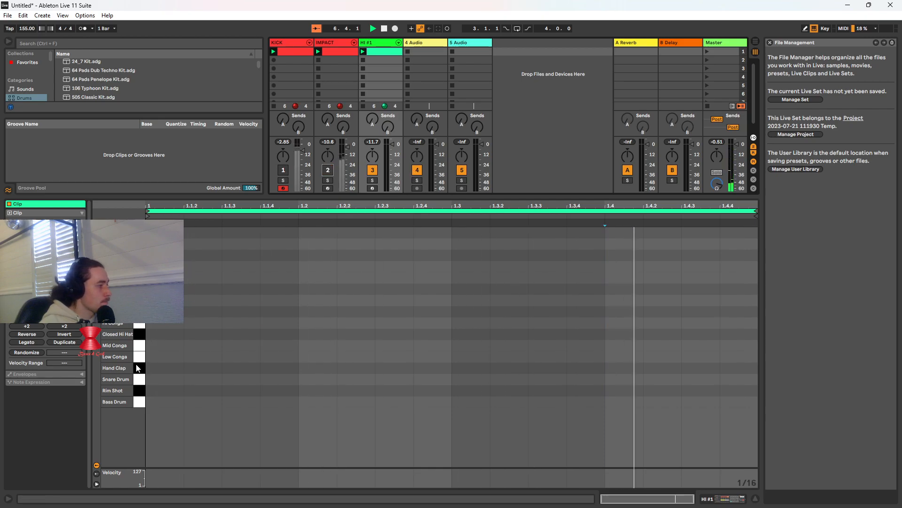
{"action": "double_click", "coordinate": [165, 333]}
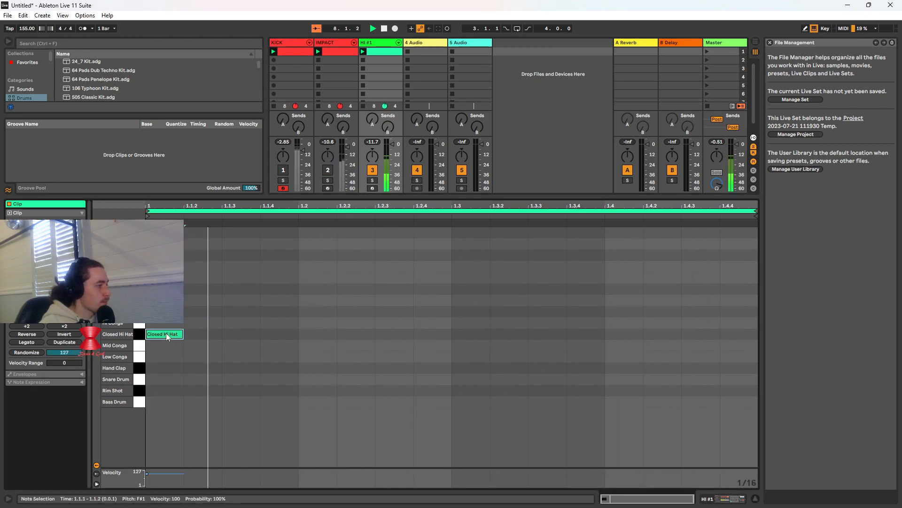
{"action": "double_click", "coordinate": [275, 334]}
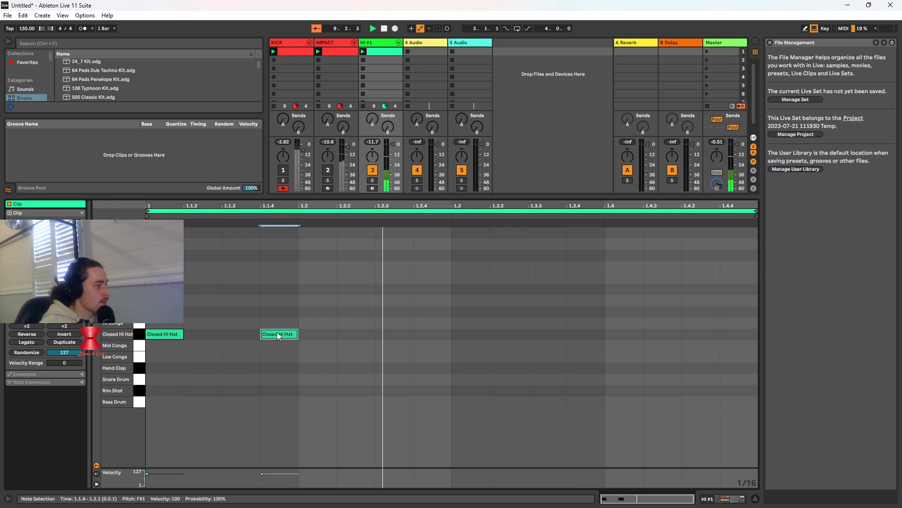
{"action": "double_click", "coordinate": [210, 335]}
{"action": "double_click", "coordinate": [327, 334]}
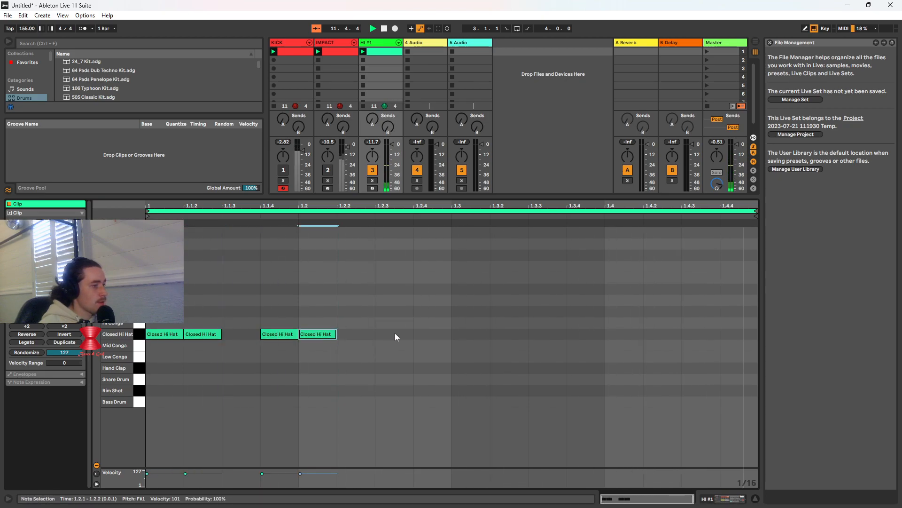
Continue the Closed Hi Hat pattern with sixteenth notes at 1.2.3, 1.2.4, 1.3.2, 1.3.3 and on all four sixteenths of beat 1.4
{"action": "double_click", "coordinate": [395, 334]}
{"action": "double_click", "coordinate": [432, 334]}
{"action": "double_click", "coordinate": [510, 334]}
{"action": "double_click", "coordinate": [547, 334]}
{"action": "double_click", "coordinate": [624, 335]}
{"action": "double_click", "coordinate": [663, 335]}
{"action": "double_click", "coordinate": [689, 334]}
{"action": "double_click", "coordinate": [736, 334]}
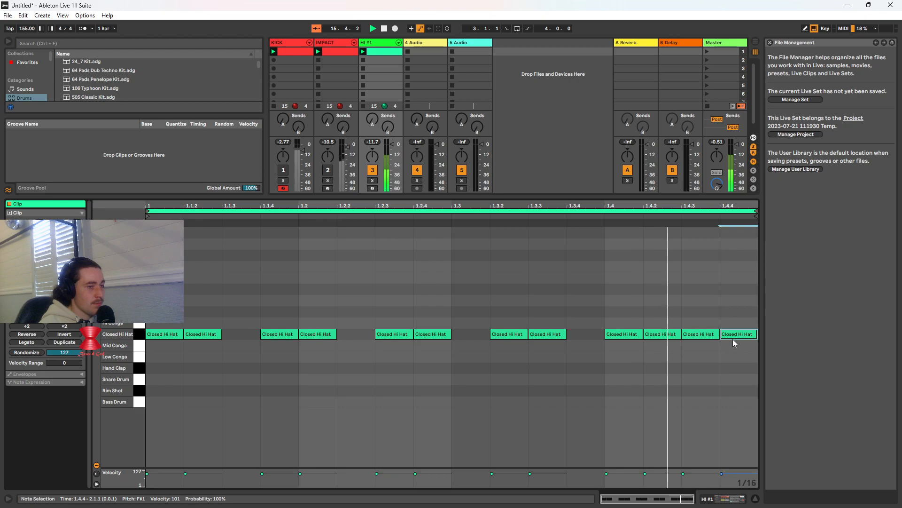
Lower the velocity of the Closed Hi Hat notes at 1.1.2, 1.2.1, 1.3.2, 1.4.1 and 1.4.3 to about 50
{"action": "left_click", "coordinate": [205, 480]}
{"action": "left_click_drag", "start_coordinate": [202, 475], "coordinate": [202, 481]}
{"action": "left_click_drag", "start_coordinate": [300, 473], "coordinate": [300, 480]}
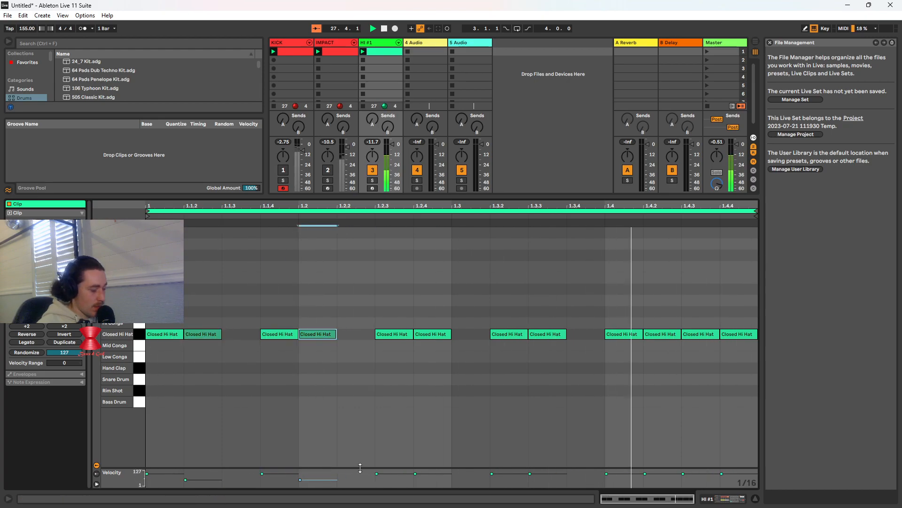
{"action": "left_click", "coordinate": [501, 474]}
{"action": "left_click_drag", "start_coordinate": [506, 473], "coordinate": [508, 479]}
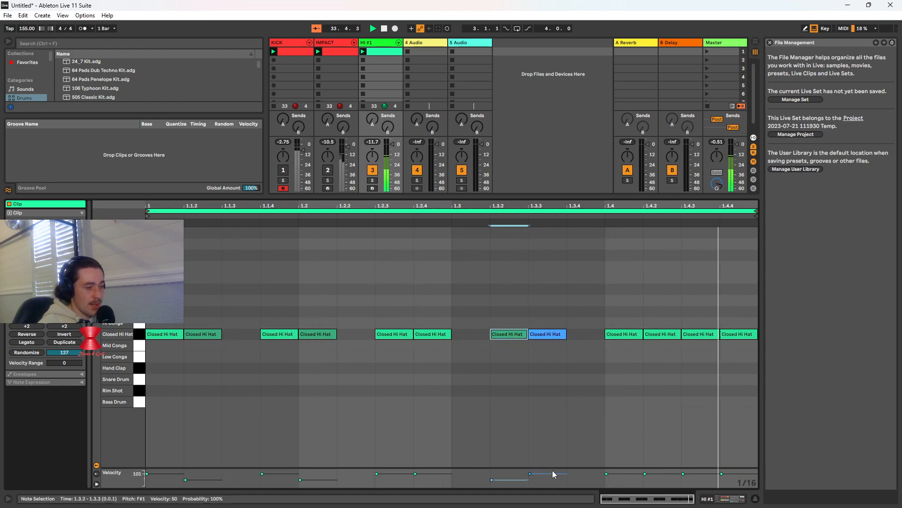
{"action": "left_click_drag", "start_coordinate": [606, 474], "coordinate": [606, 479]}
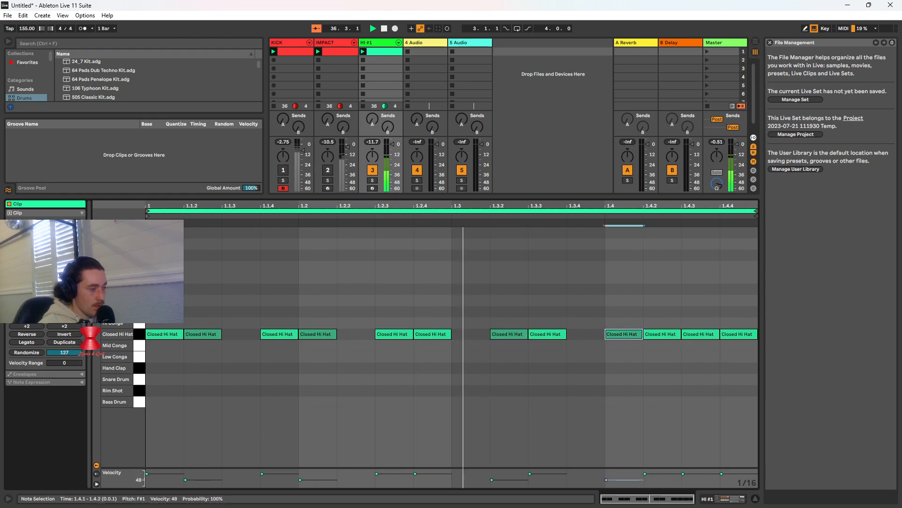
{"action": "left_click_drag", "start_coordinate": [682, 473], "coordinate": [683, 480]}
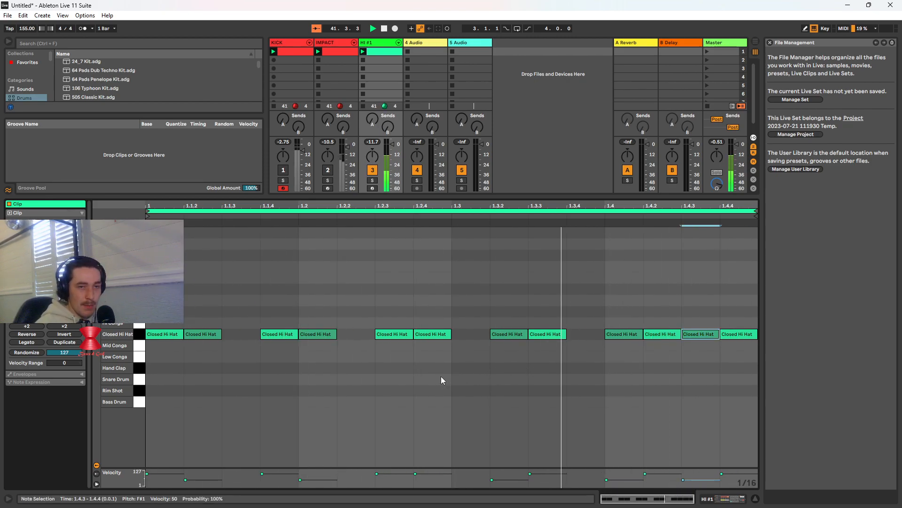
Set the Bass Drum's Decay to 0 in the HI #1 track's 808 Core Kit
{"action": "left_click", "coordinate": [377, 43]}
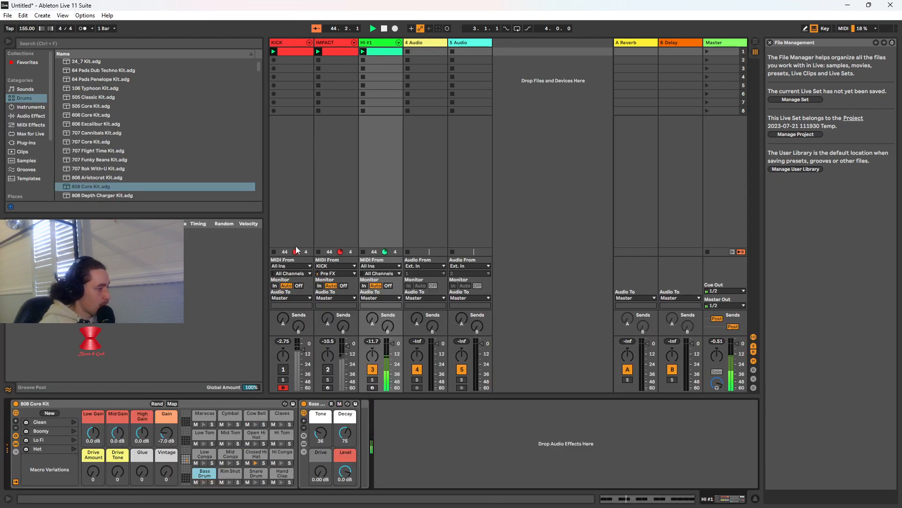
{"action": "left_click_drag", "start_coordinate": [321, 432], "coordinate": [321, 423]}
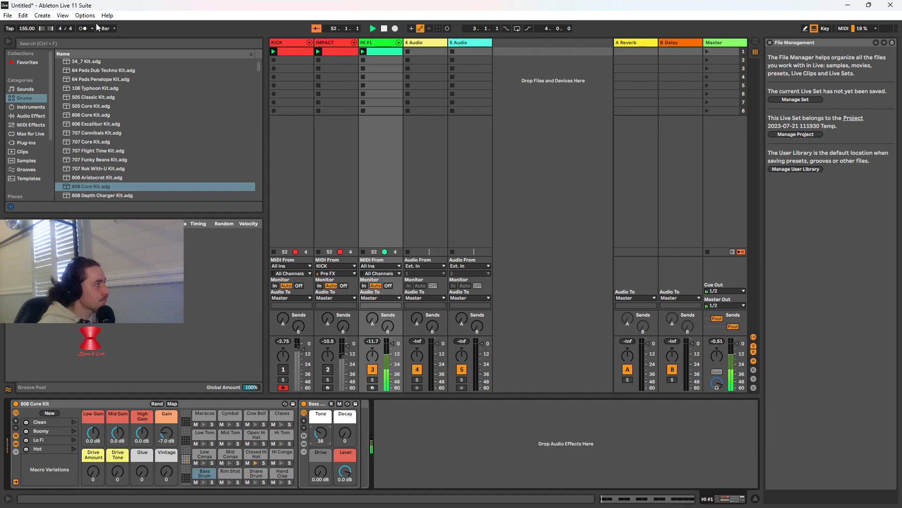
Add a Reverb audio effect after the 808 Core Kit on HI #1, setting its Stereo to 118.10 and Dry/Wet to 35%
{"action": "left_click", "coordinate": [85, 43]}
{"action": "type", "text": "rev"}
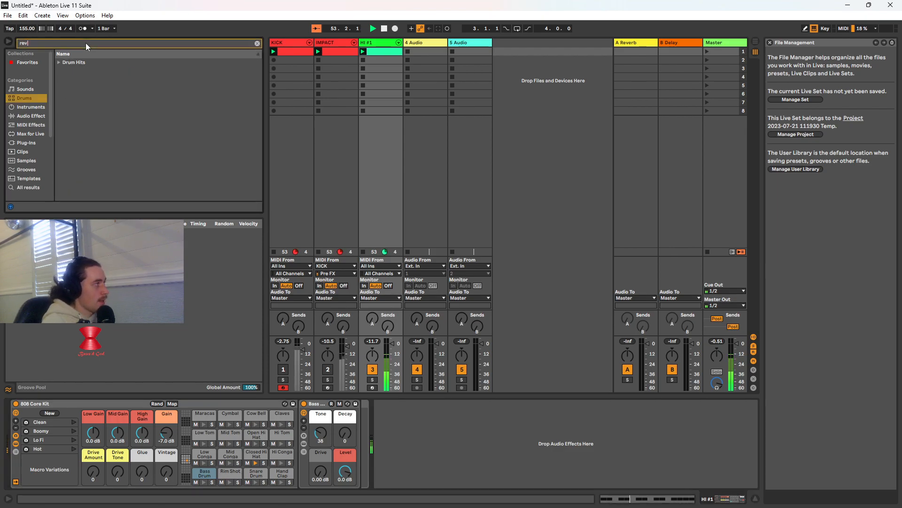
{"action": "type", "text": "erb"}
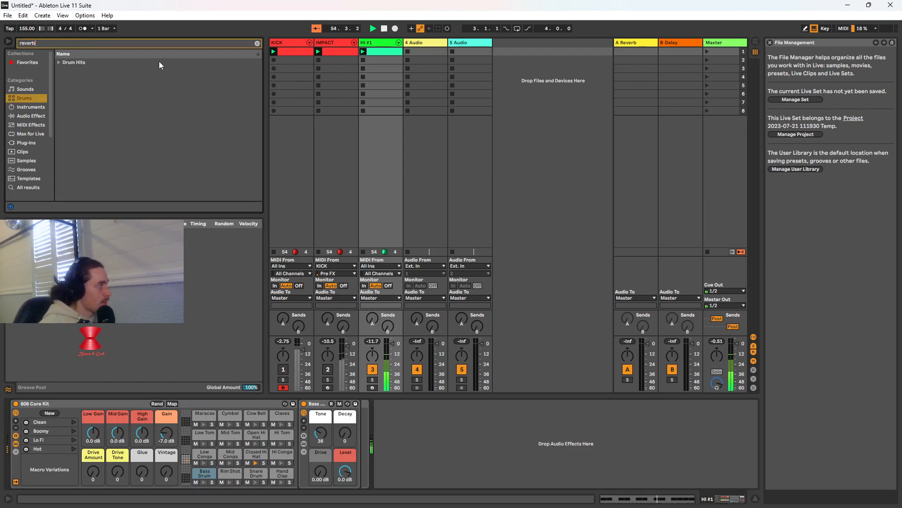
{"action": "left_click", "coordinate": [20, 116]}
{"action": "left_click", "coordinate": [58, 71]}
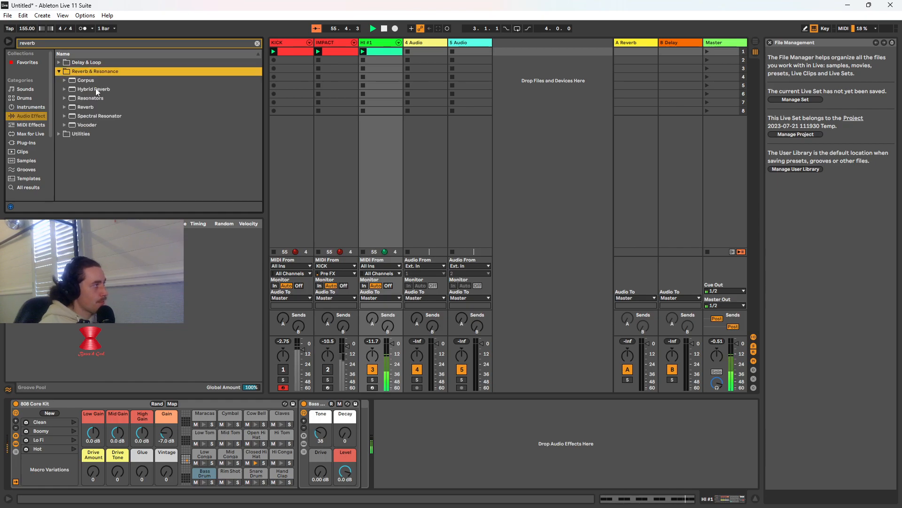
{"action": "left_click_drag", "start_coordinate": [92, 109], "coordinate": [406, 431]}
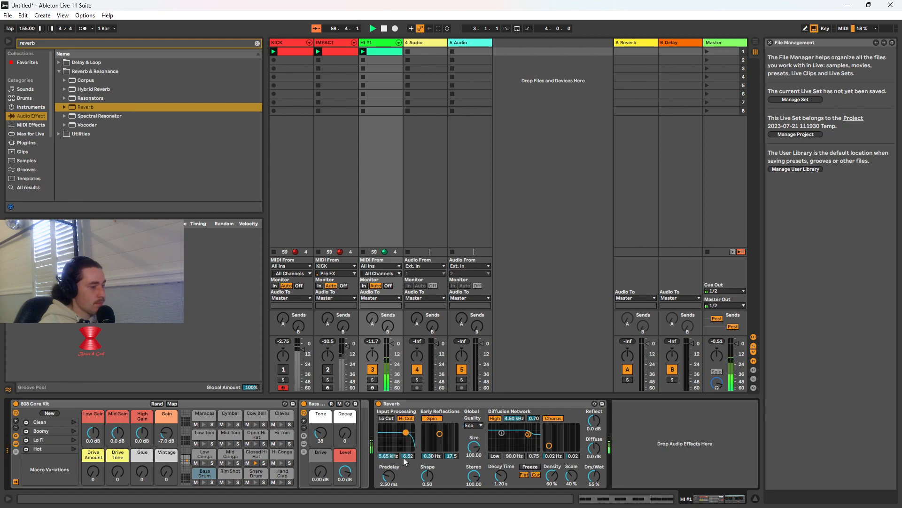
{"action": "left_click_drag", "start_coordinate": [473, 476], "coordinate": [474, 477]}
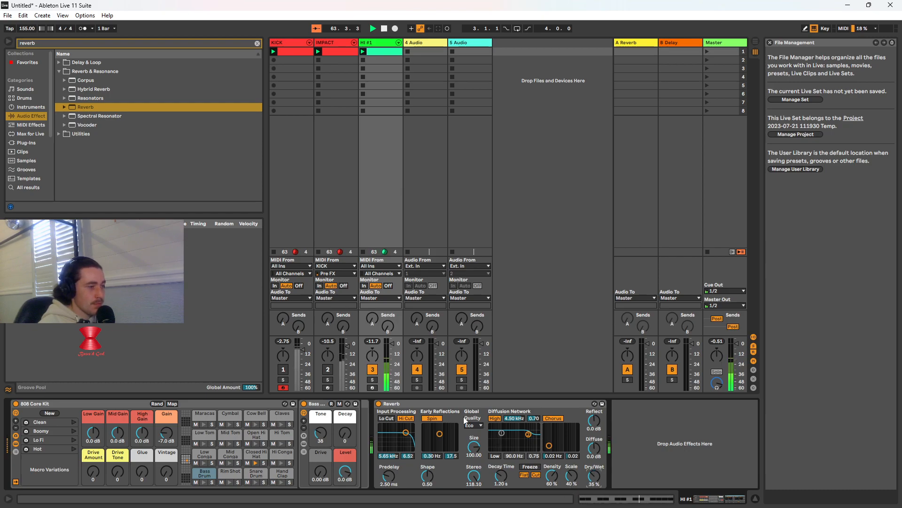
Unmute the IMPACT and KICK tracks briefly to hear the reverberated hi-hat against them, and mute both again
{"action": "left_click", "coordinate": [329, 369]}
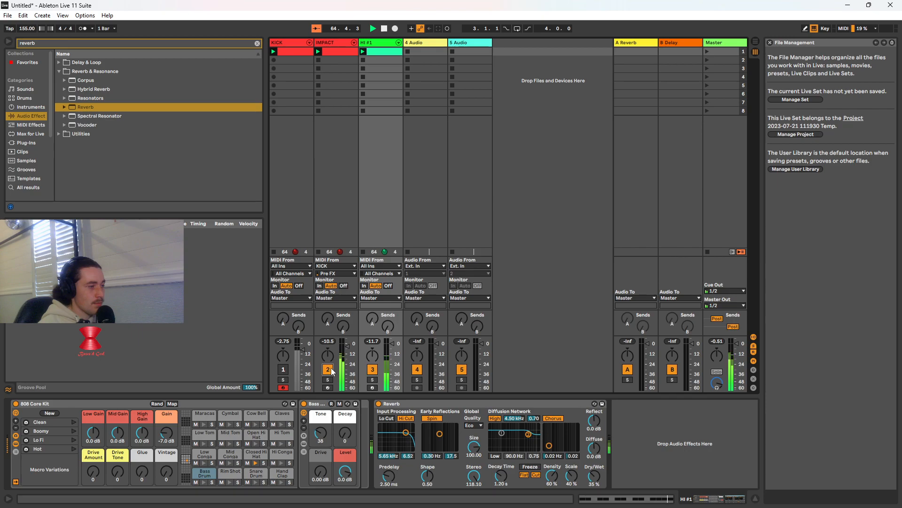
{"action": "left_click", "coordinate": [284, 370]}
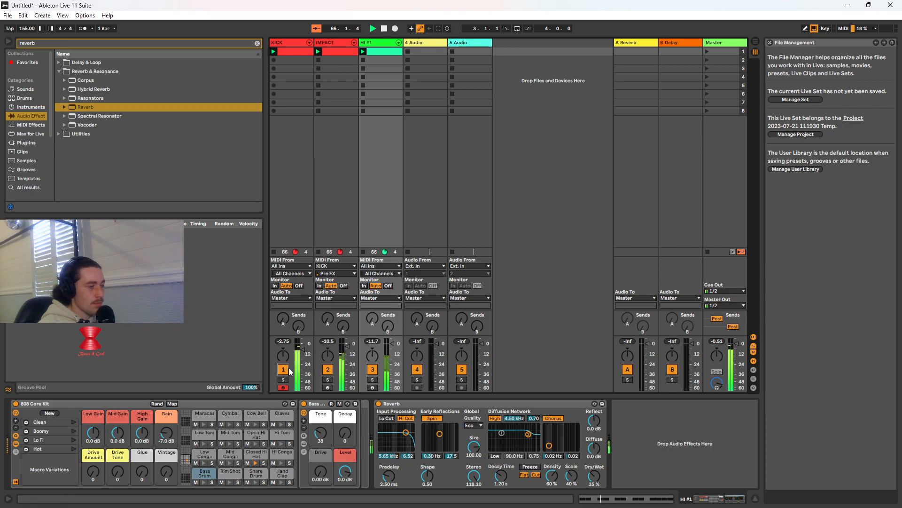
{"action": "left_click", "coordinate": [284, 370]}
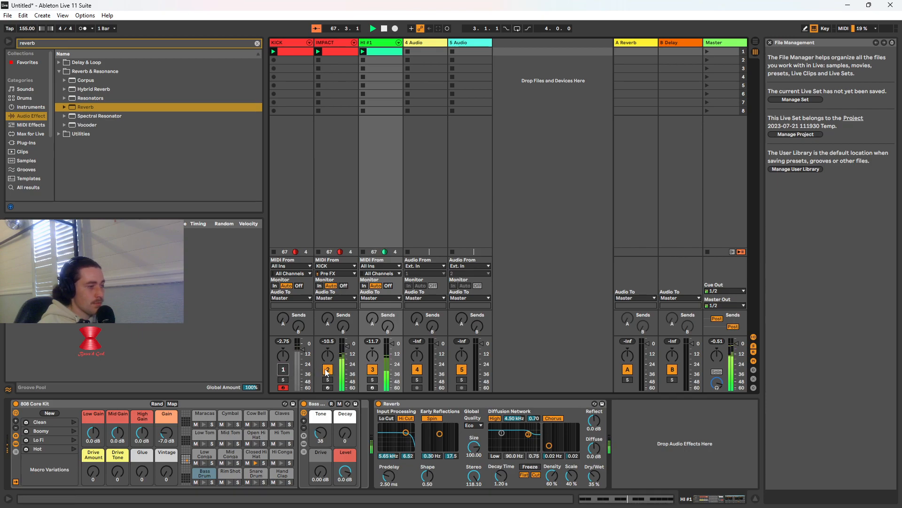
{"action": "left_click", "coordinate": [328, 370]}
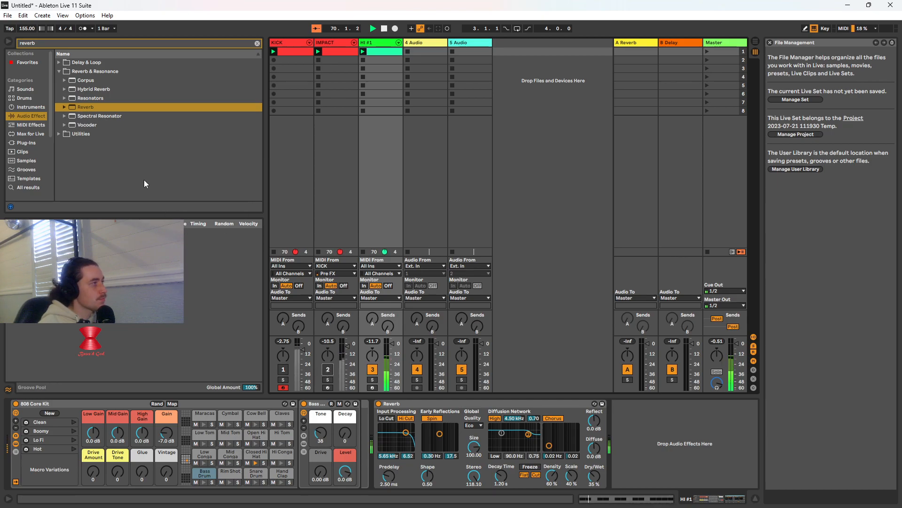
Check the IMPACT track's devices, return to HI #1, and search the audio effects for "eq", expanding the EQ & Filters folder
{"action": "left_click", "coordinate": [257, 44]}
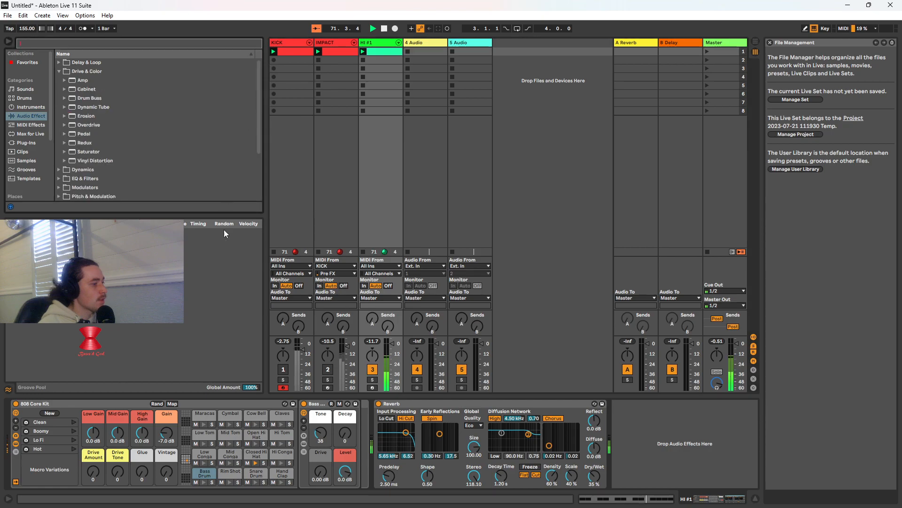
{"action": "left_click", "coordinate": [327, 43]}
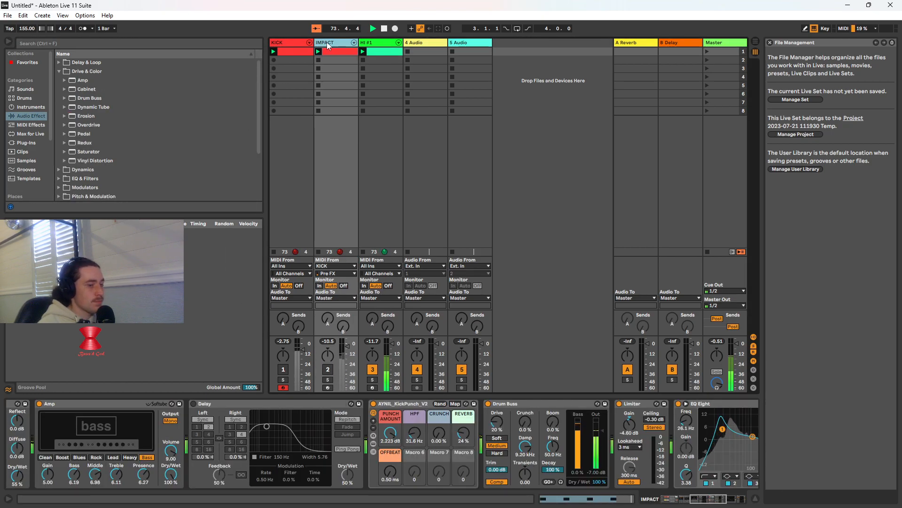
{"action": "left_click", "coordinate": [370, 43]}
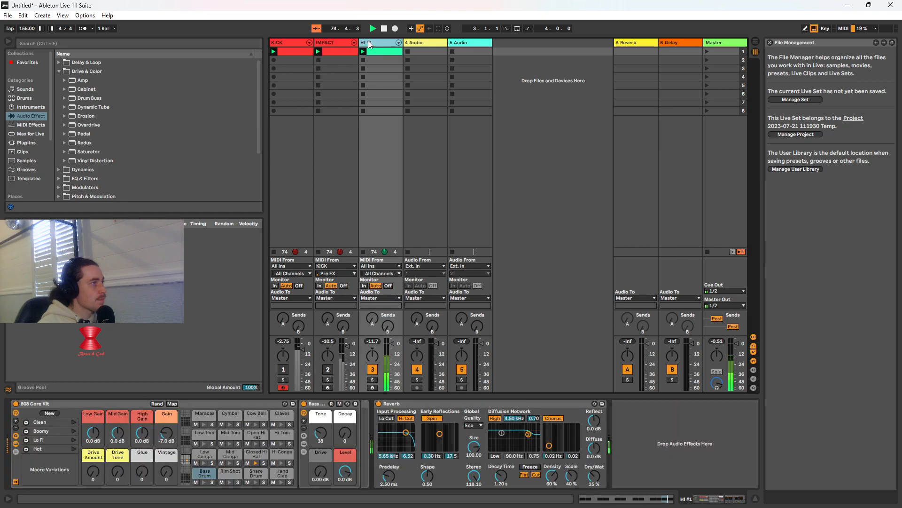
{"action": "left_click", "coordinate": [131, 45]}
{"action": "type", "text": "eq"}
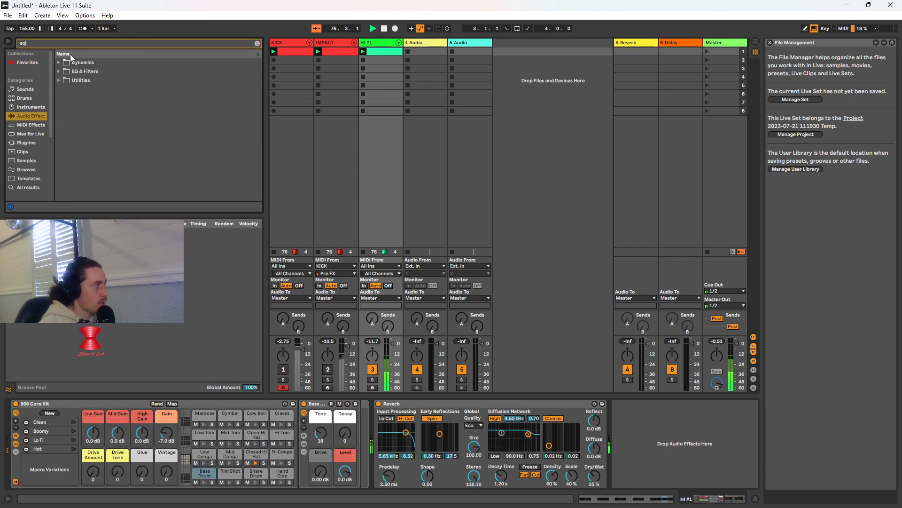
{"action": "left_click", "coordinate": [58, 72]}
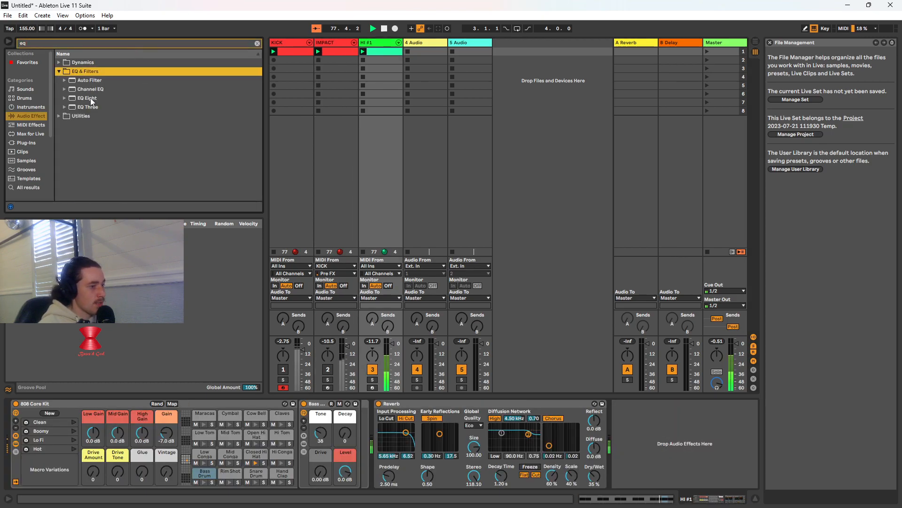
Try an EQ Eight after the Reverb on HI #1 and delete it
{"action": "left_click_drag", "start_coordinate": [92, 102], "coordinate": [649, 450]}
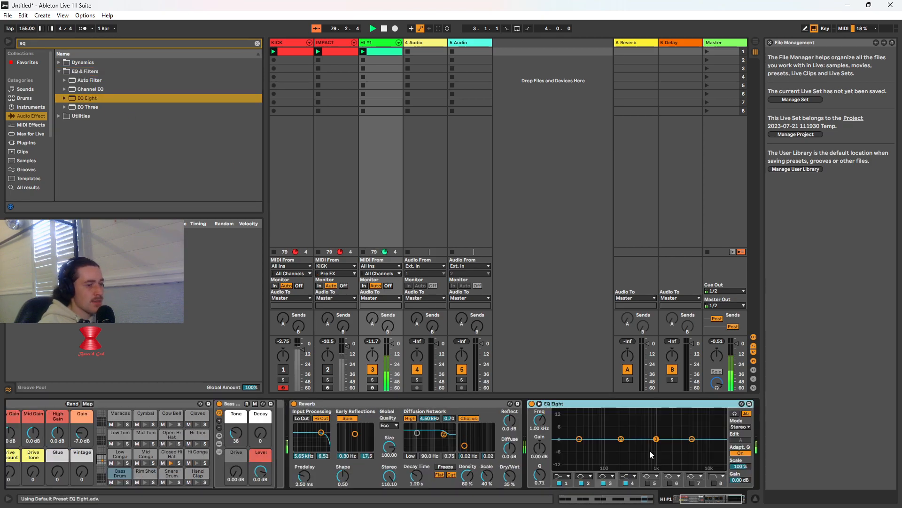
{"action": "right_click", "coordinate": [661, 404]}
{"action": "left_click", "coordinate": [454, 266]}
{"action": "key", "text": "Delete"}
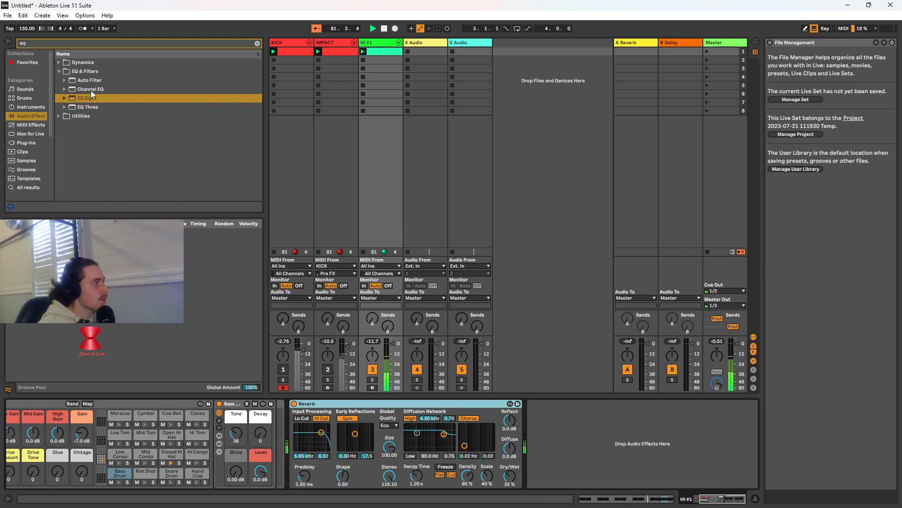
Try an EQ Three after the Reverb on HI #1 with adjusted crossover frequencies, and delete it
{"action": "left_click_drag", "start_coordinate": [89, 108], "coordinate": [618, 415]}
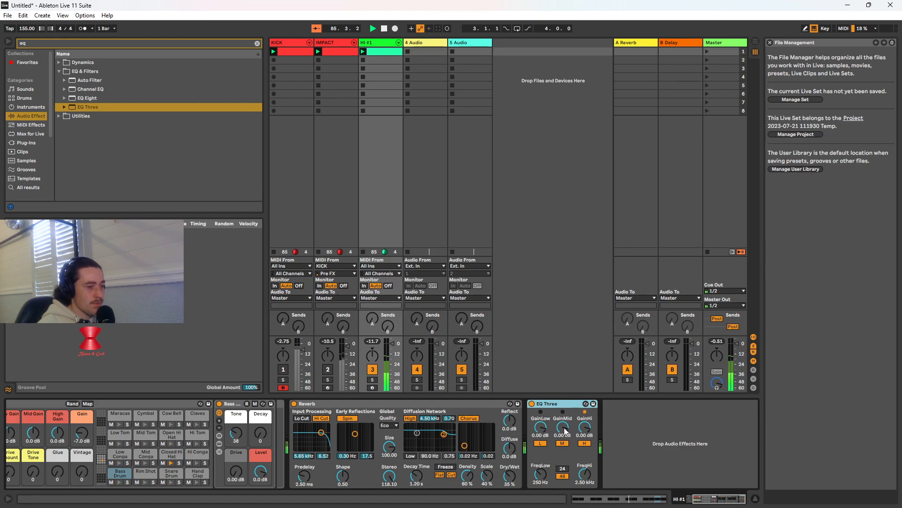
{"action": "left_click_drag", "start_coordinate": [592, 483], "coordinate": [592, 502]}
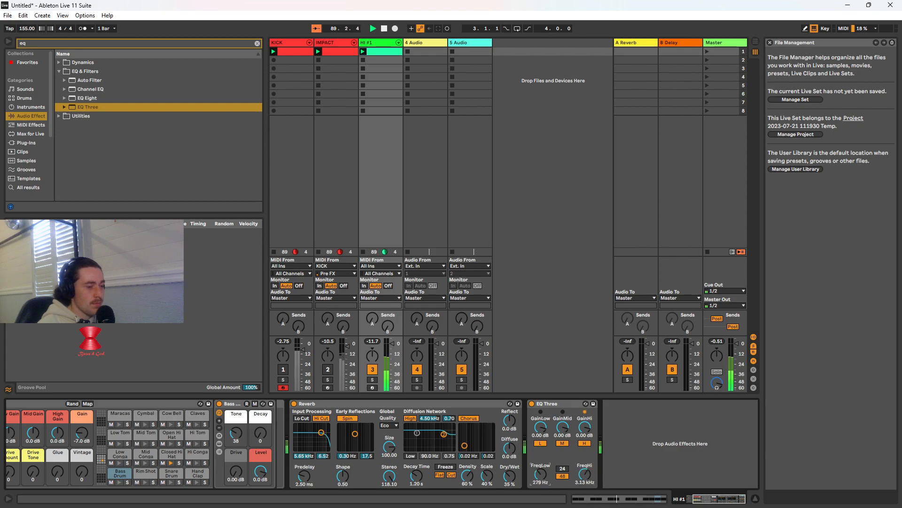
{"action": "right_click", "coordinate": [557, 403]}
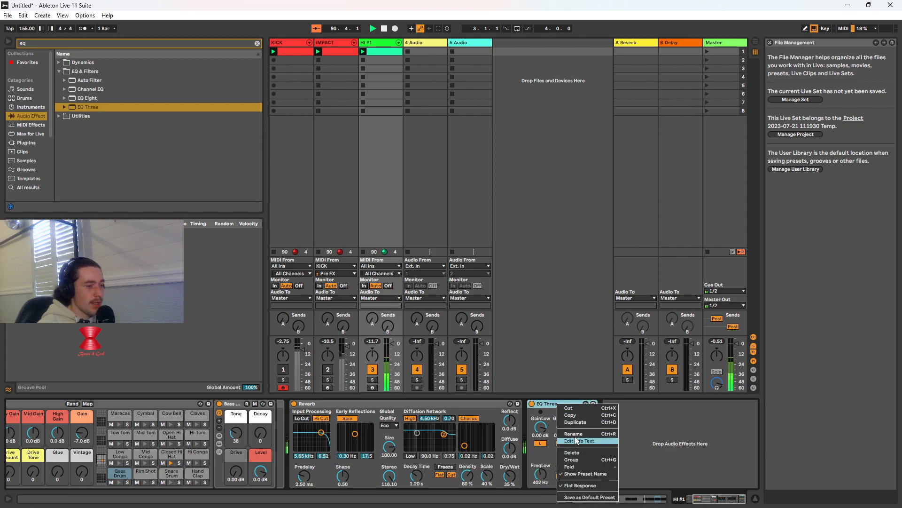
{"action": "left_click", "coordinate": [579, 453]}
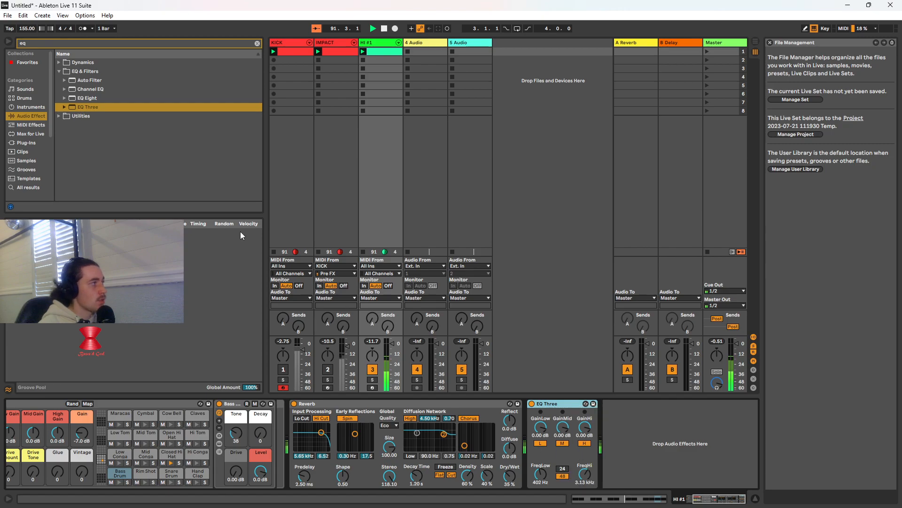
Try the EQ Three presets Hi and Infrasonic one after the other on HI #1, deleting each
{"action": "left_click", "coordinate": [64, 108]}
{"action": "left_click_drag", "start_coordinate": [90, 134], "coordinate": [566, 439]}
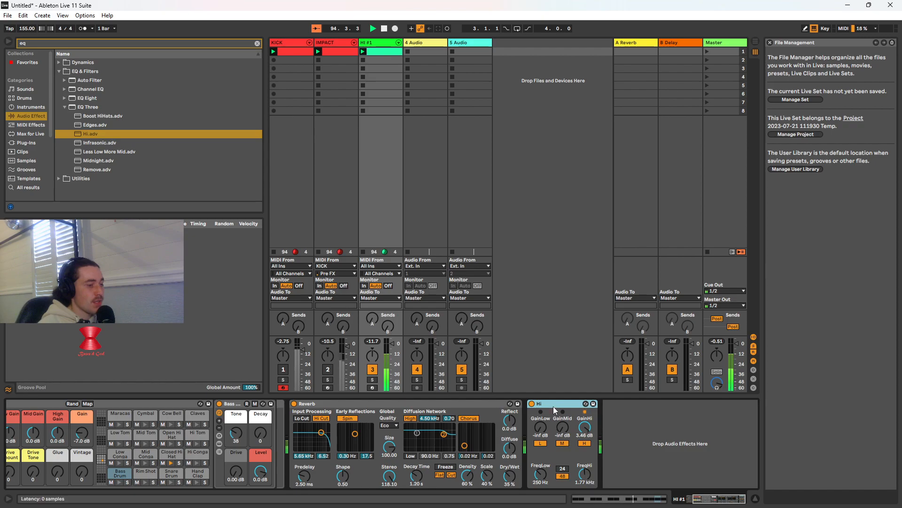
{"action": "right_click", "coordinate": [554, 405]}
{"action": "left_click", "coordinate": [571, 456]}
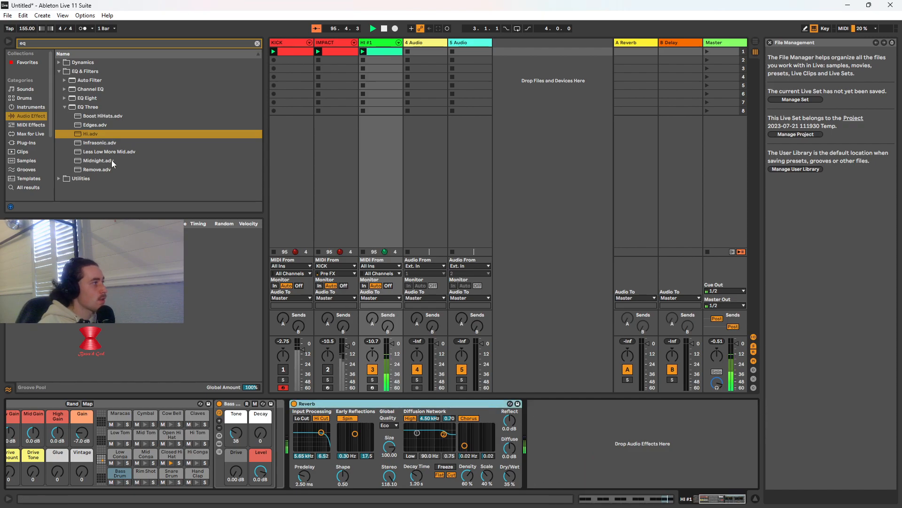
{"action": "left_click_drag", "start_coordinate": [105, 145], "coordinate": [572, 447]}
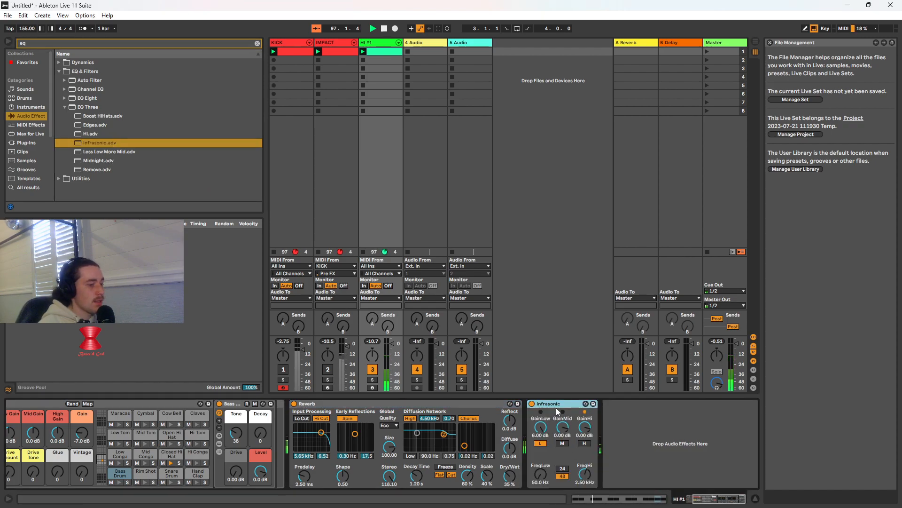
{"action": "right_click", "coordinate": [555, 407]}
{"action": "left_click", "coordinate": [582, 456]}
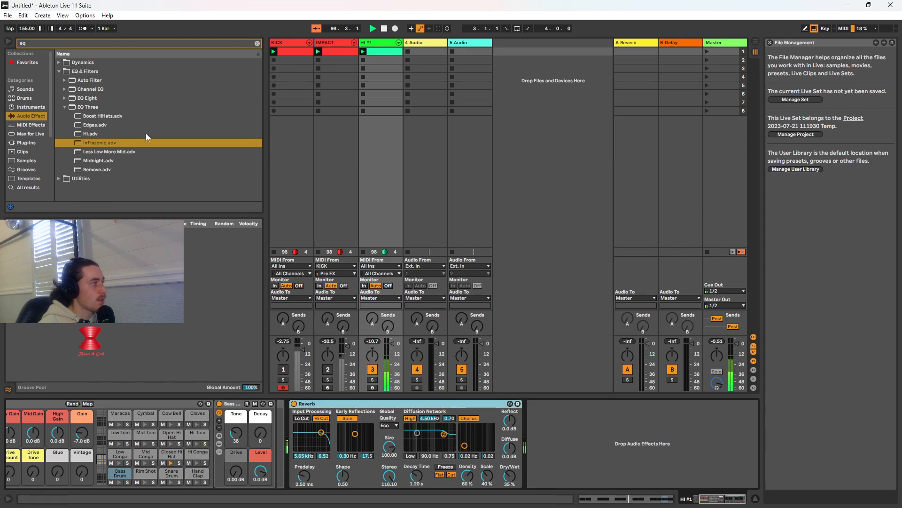
Add a Channel EQ after the Reverb on HI #1, enable its high-pass filter, and set Low to -7.1, Mid to 3.4 and High to -15 dB
{"action": "left_click_drag", "start_coordinate": [86, 89], "coordinate": [580, 441]}
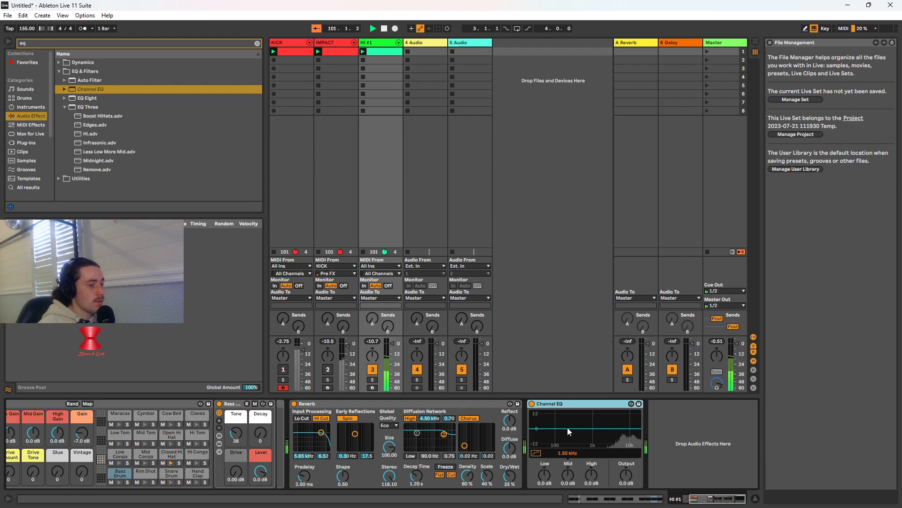
{"action": "left_click_drag", "start_coordinate": [544, 473], "coordinate": [544, 494]}
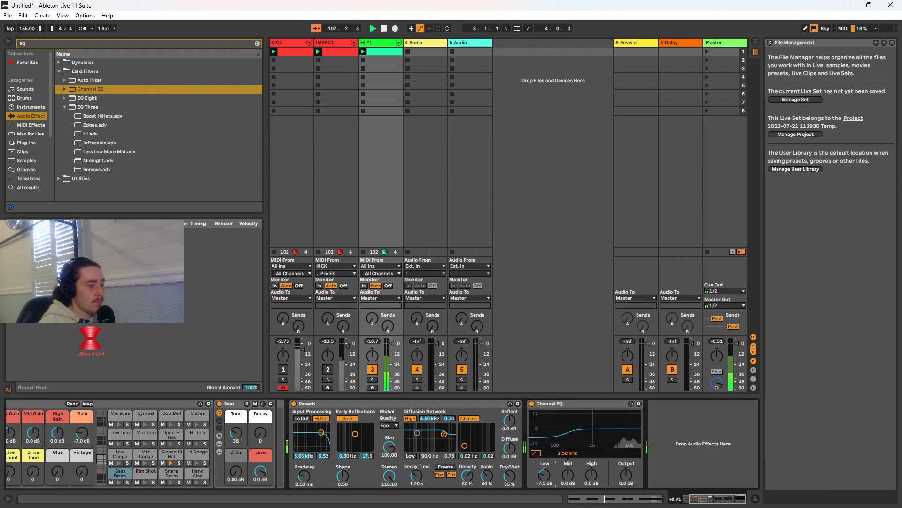
{"action": "left_click", "coordinate": [536, 453]}
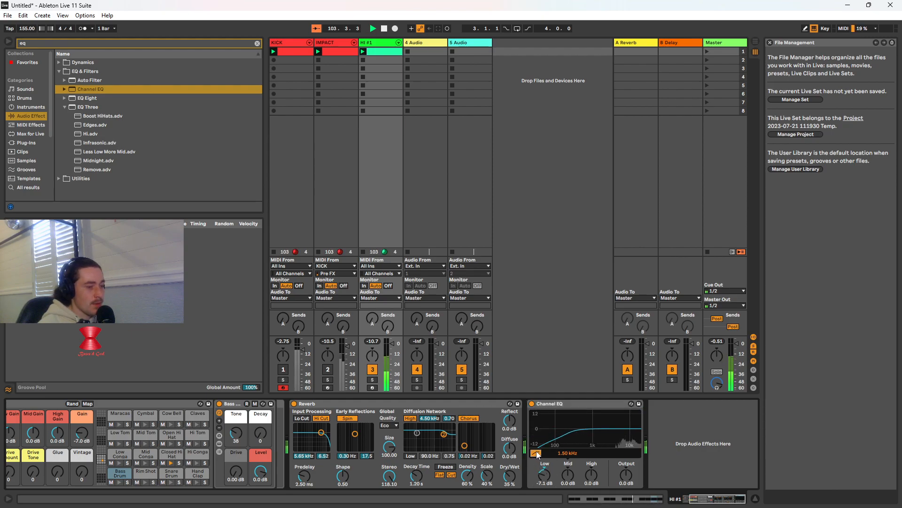
{"action": "left_click_drag", "start_coordinate": [566, 474], "coordinate": [591, 491]}
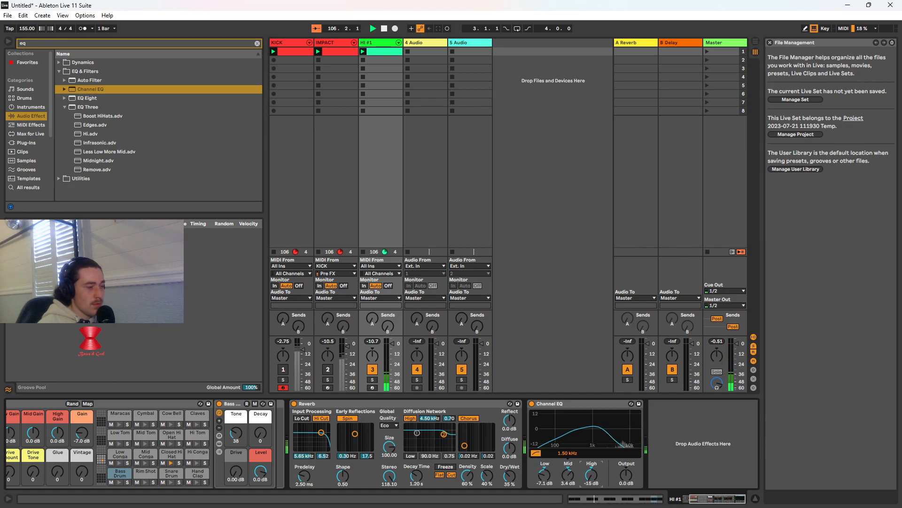
Audition the equalized hi-hat with KICK and IMPACT unmuted, and mute both tracks again
{"action": "left_click", "coordinate": [328, 370]}
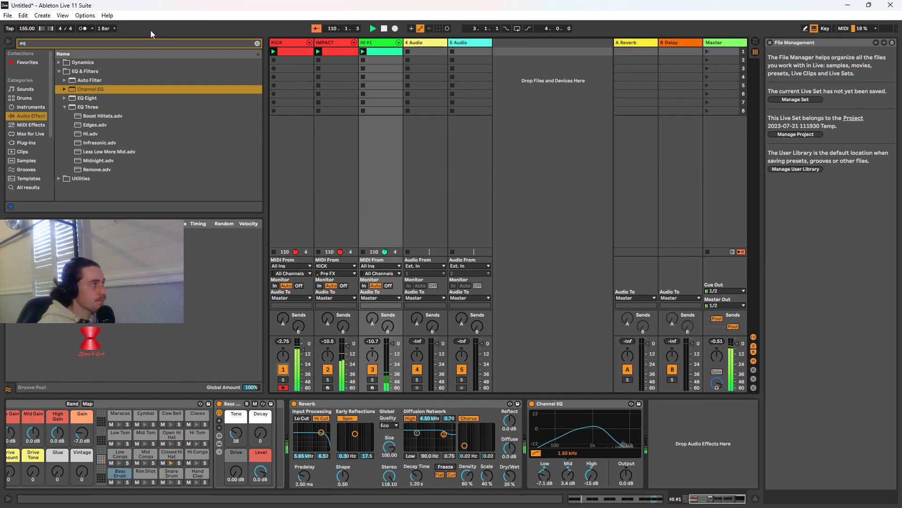
{"action": "left_click", "coordinate": [328, 370]}
{"action": "left_click", "coordinate": [284, 370]}
Set the Channel EQ's Low to -14 dB, Mid to -2.7 dB and High to 0.0 dB, and unmute the KICK and IMPACT tracks
{"action": "left_click_drag", "start_coordinate": [591, 474], "coordinate": [591, 449]}
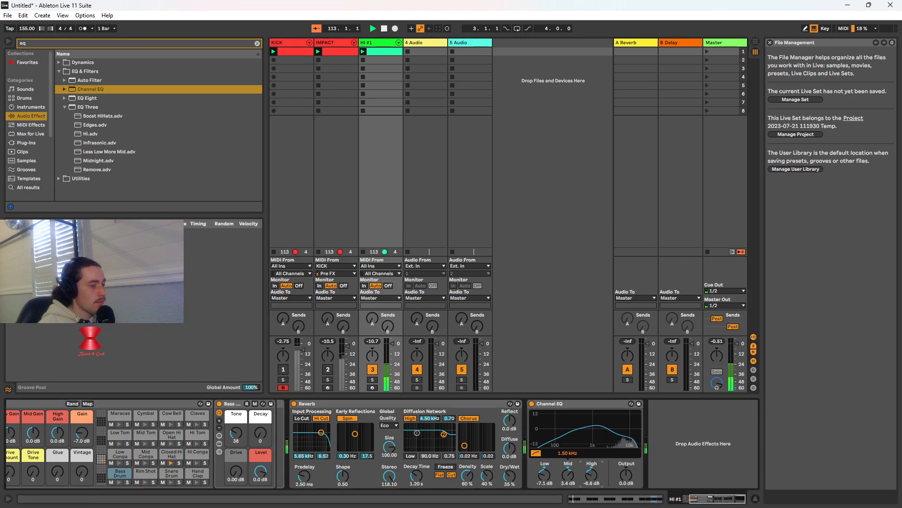
{"action": "left_click_drag", "start_coordinate": [543, 475], "coordinate": [566, 488]}
{"action": "double_click", "coordinate": [592, 475]}
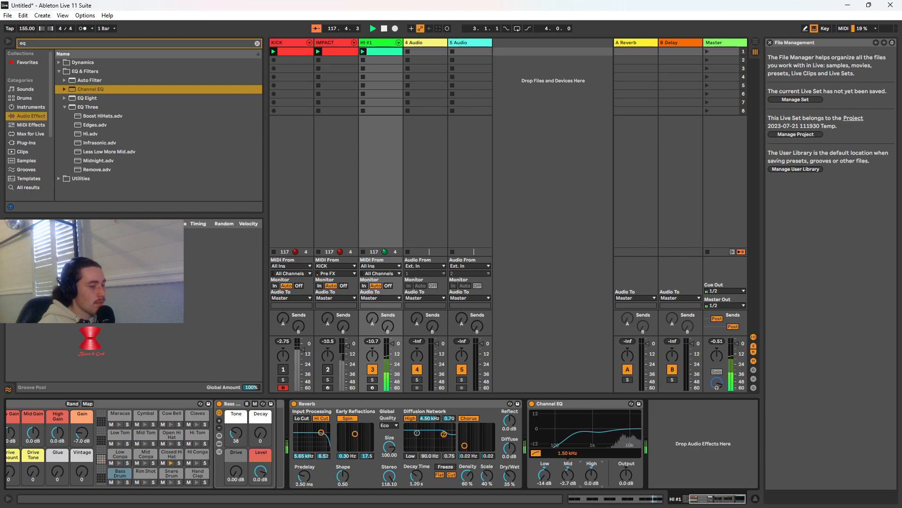
{"action": "left_click", "coordinate": [284, 370]}
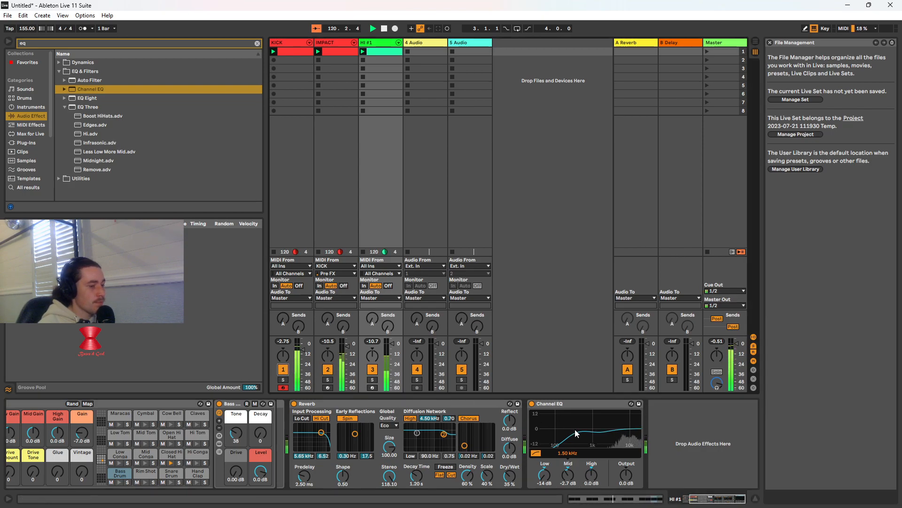
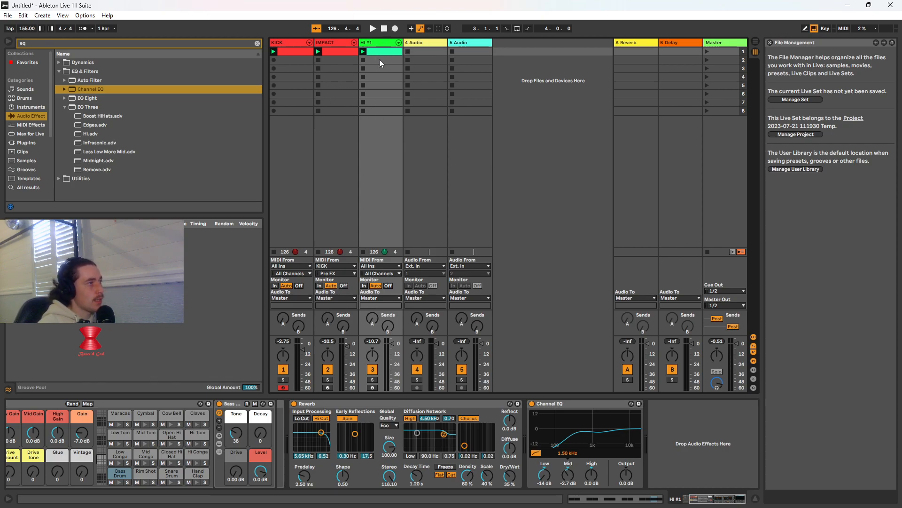
Duplicate the HI #1 track and delete all the notes in the duplicate's clip
{"action": "right_click", "coordinate": [382, 42]}
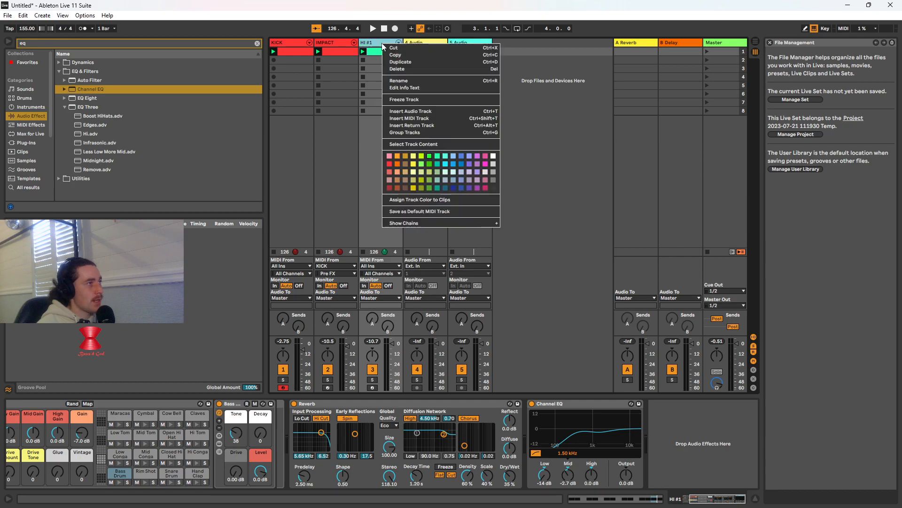
{"action": "left_click", "coordinate": [402, 61]}
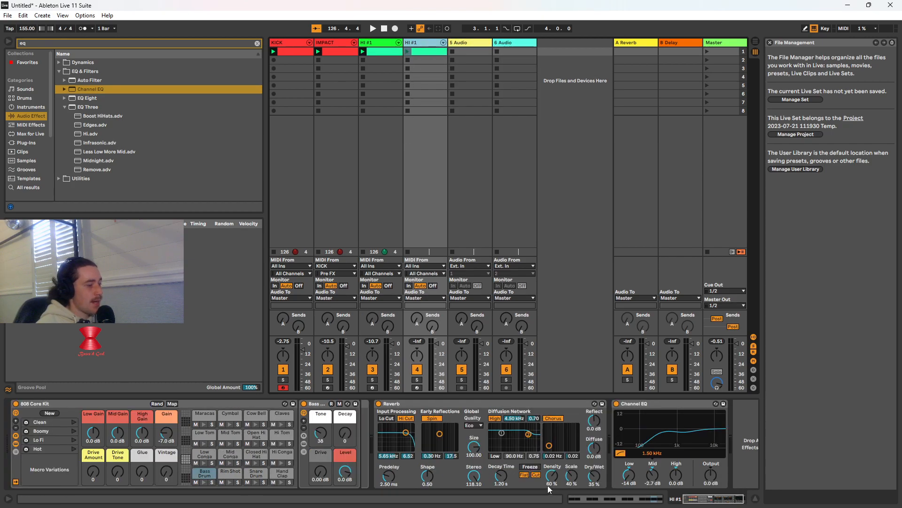
{"action": "double_click", "coordinate": [423, 52]}
{"action": "left_click_drag", "start_coordinate": [158, 360], "coordinate": [731, 314]}
{"action": "key", "text": "Delete"}
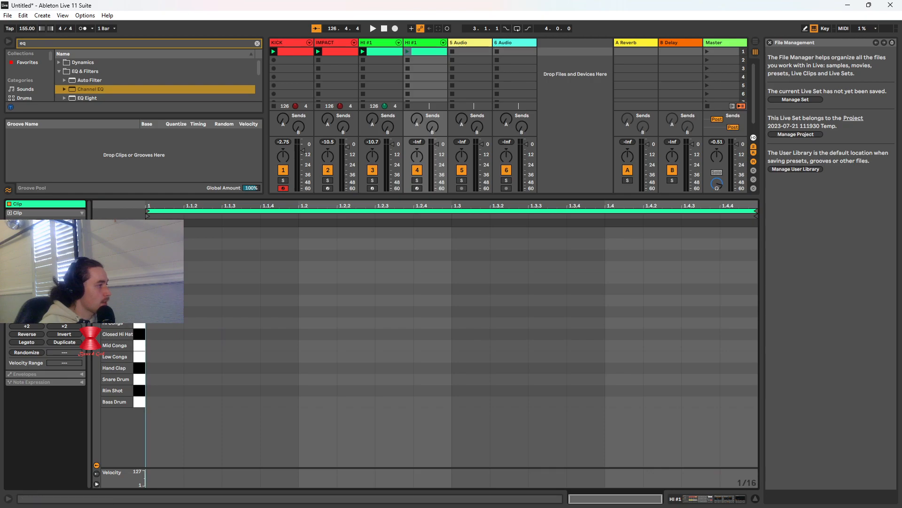
Add eight sixteenth-long Cymbal notes to the duplicate's clip, one every eighth note from 1.1.1, and launch the clip
{"action": "double_click", "coordinate": [164, 255]}
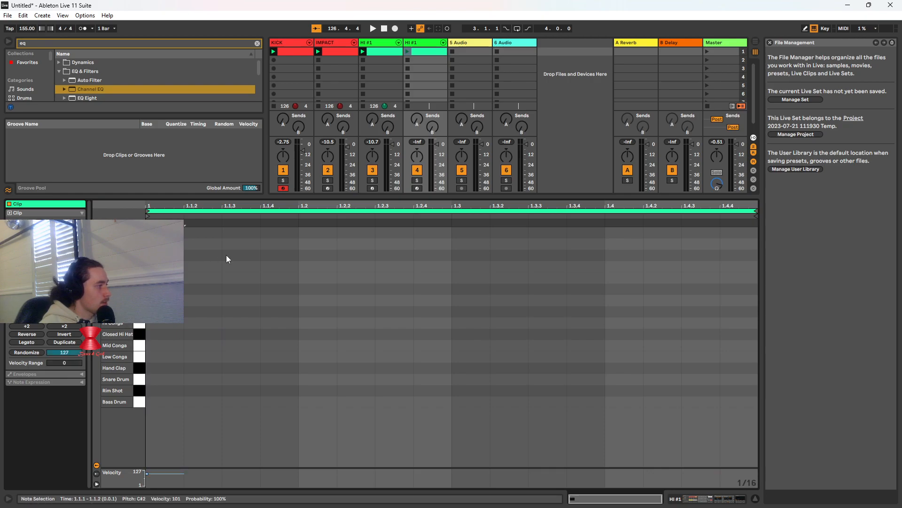
{"action": "double_click", "coordinate": [240, 255]}
{"action": "double_click", "coordinate": [311, 256]}
{"action": "double_click", "coordinate": [396, 255]}
{"action": "double_click", "coordinate": [480, 255]}
{"action": "double_click", "coordinate": [547, 255]}
{"action": "double_click", "coordinate": [620, 255]}
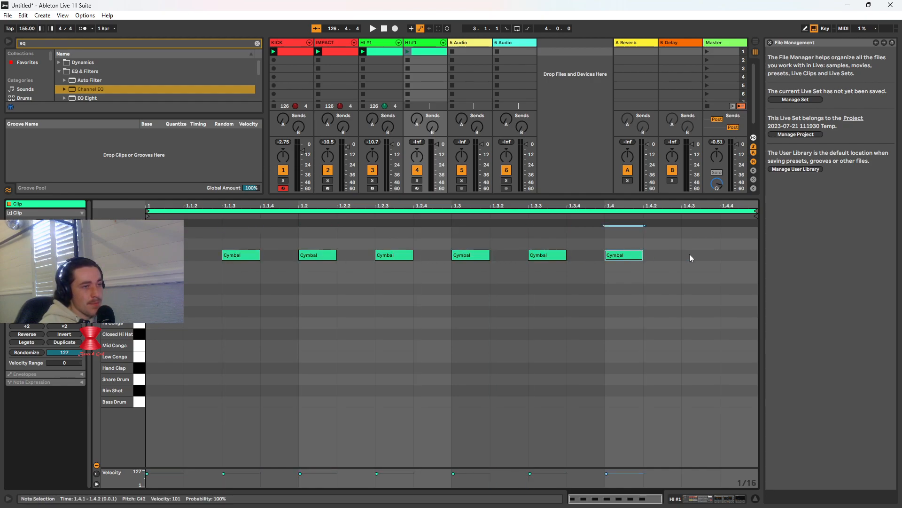
{"action": "double_click", "coordinate": [691, 256]}
{"action": "left_click", "coordinate": [408, 53]}
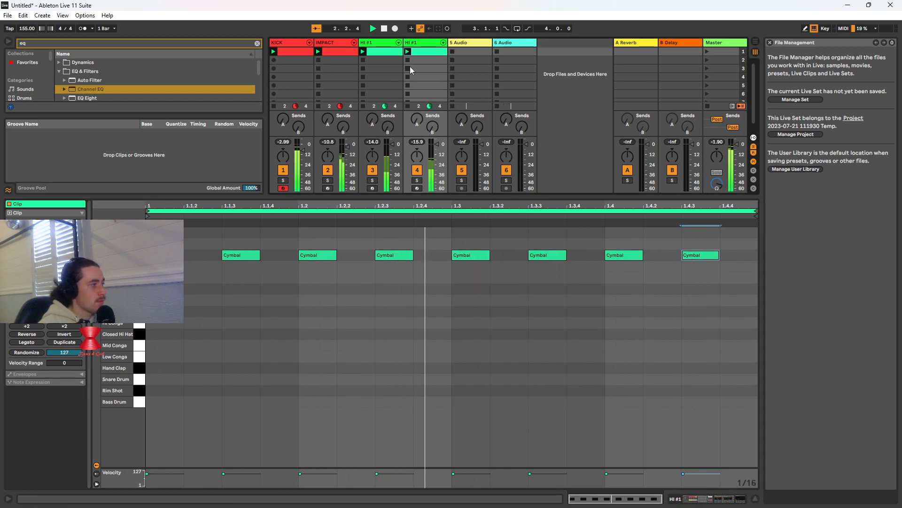
Try a sparser cymbal pattern without the notes at 1.1.3, 1.2.3 and 1.3.3, test one at 1.1.2, and restore the even eighth-note pattern
{"action": "double_click", "coordinate": [246, 257]}
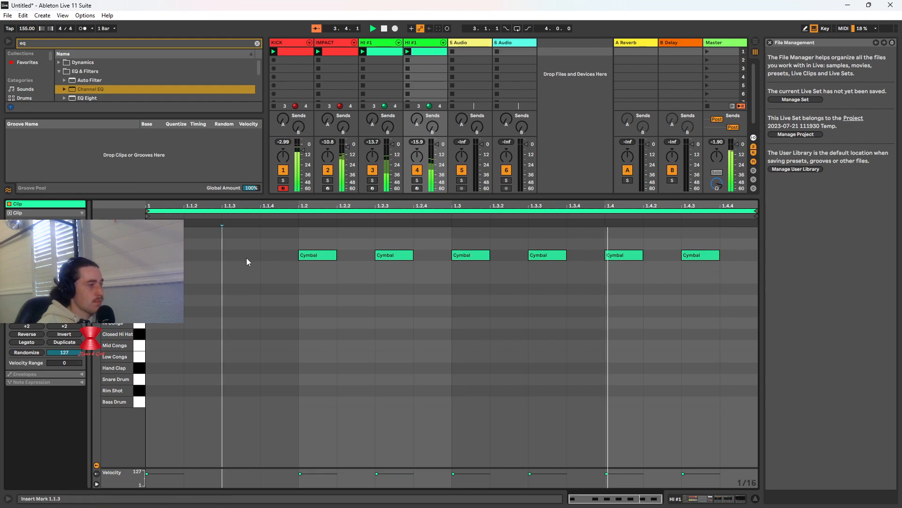
{"action": "double_click", "coordinate": [394, 254]}
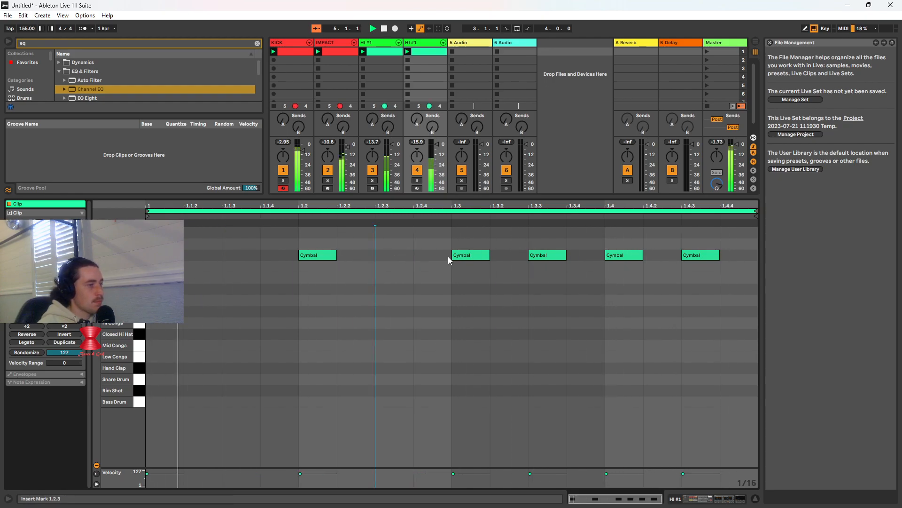
{"action": "double_click", "coordinate": [541, 256]}
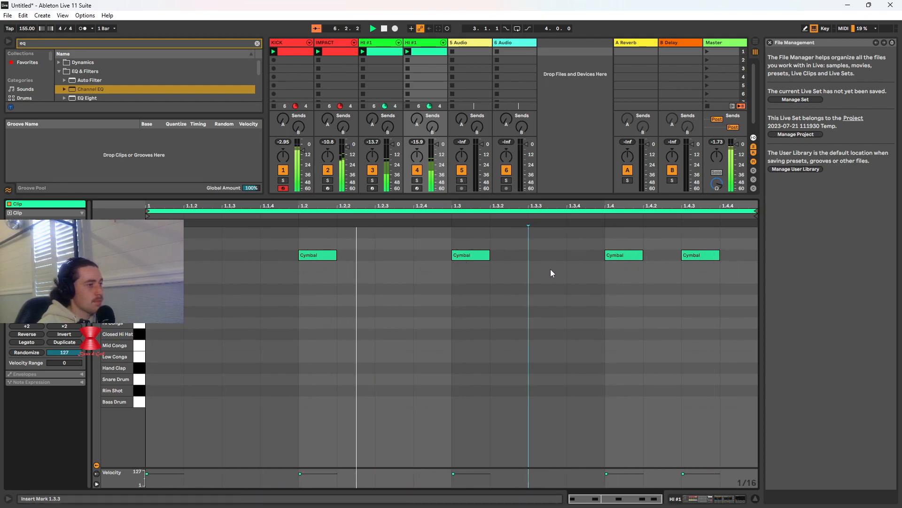
{"action": "double_click", "coordinate": [216, 256]}
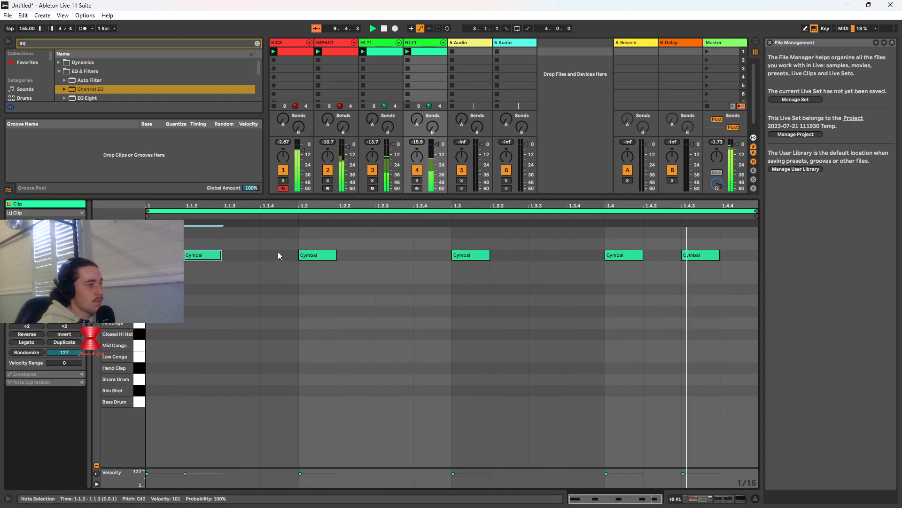
{"action": "key", "text": "Delete"}
{"action": "double_click", "coordinate": [242, 256]}
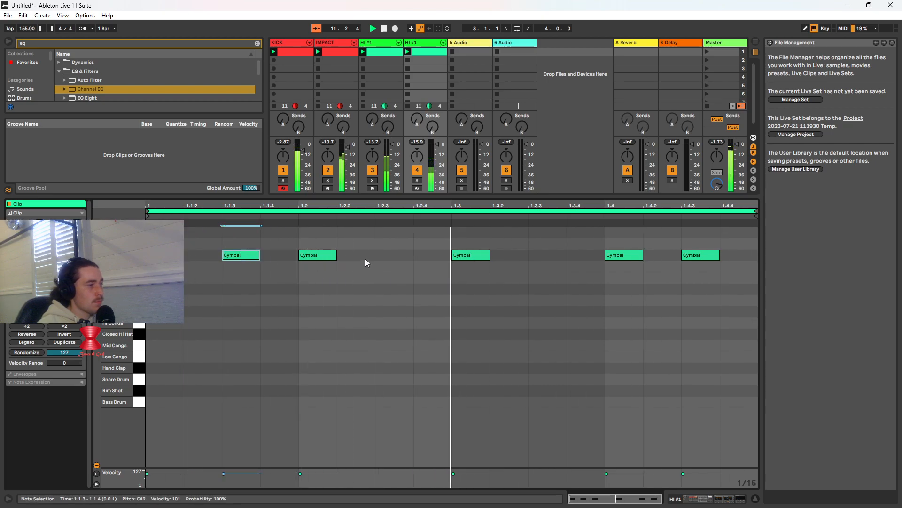
{"action": "double_click", "coordinate": [395, 256]}
{"action": "double_click", "coordinate": [547, 256]}
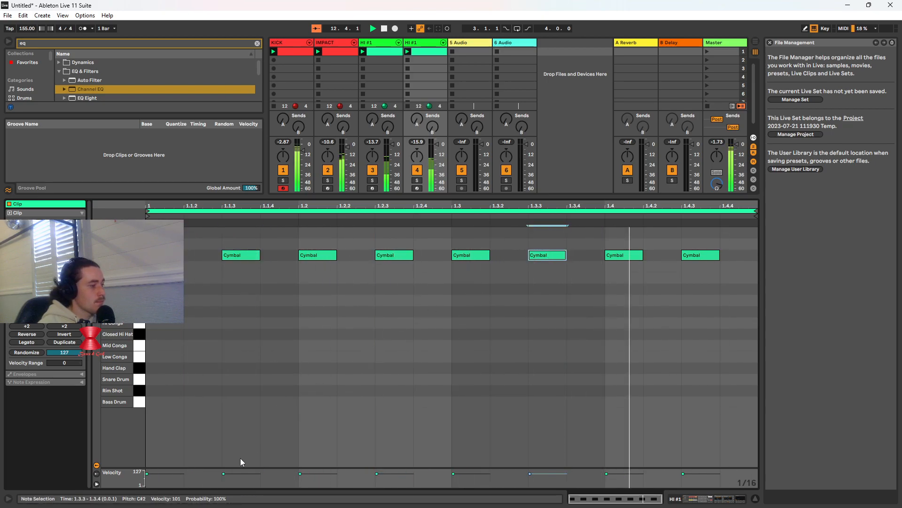
Lower the velocity of the cymbal notes on the four main beats to about 65 and stop playback
{"action": "left_click_drag", "start_coordinate": [147, 473], "coordinate": [148, 477]}
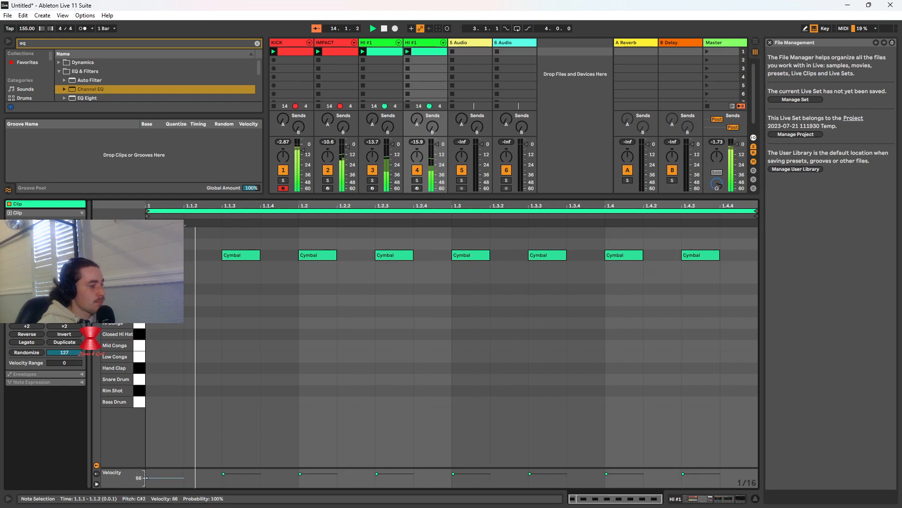
{"action": "left_click", "coordinate": [314, 474]}
{"action": "left_click_drag", "start_coordinate": [314, 473], "coordinate": [314, 478]}
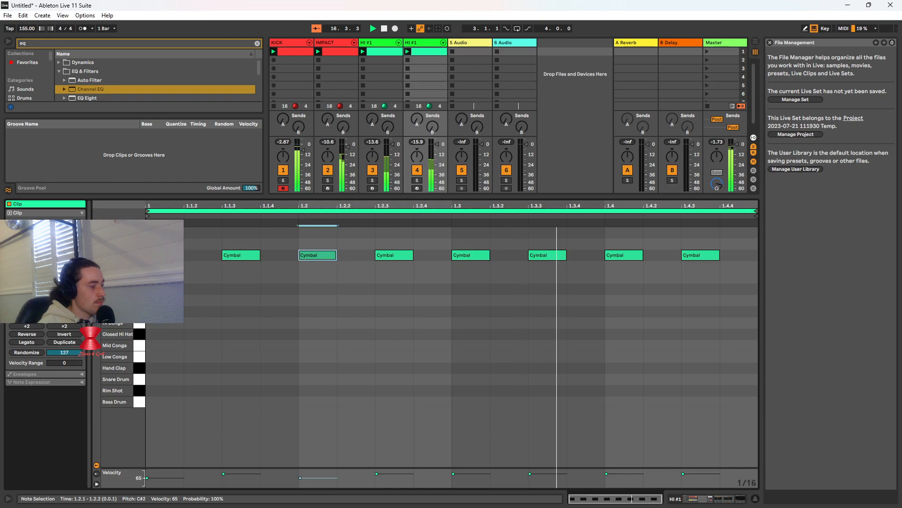
{"action": "left_click", "coordinate": [467, 473]}
{"action": "left_click_drag", "start_coordinate": [467, 474], "coordinate": [468, 476]}
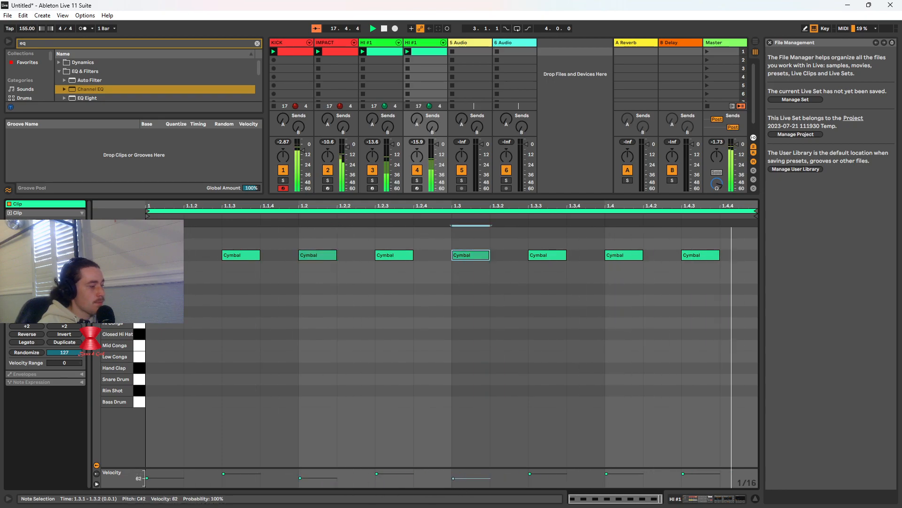
{"action": "left_click", "coordinate": [542, 473]}
{"action": "left_click", "coordinate": [625, 474]}
{"action": "left_click_drag", "start_coordinate": [624, 474], "coordinate": [624, 477]}
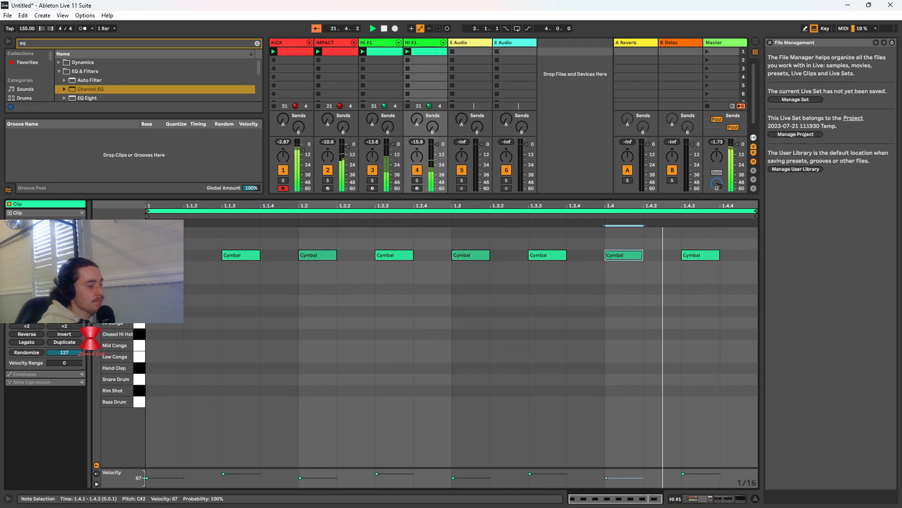
{"action": "left_click", "coordinate": [384, 28]}
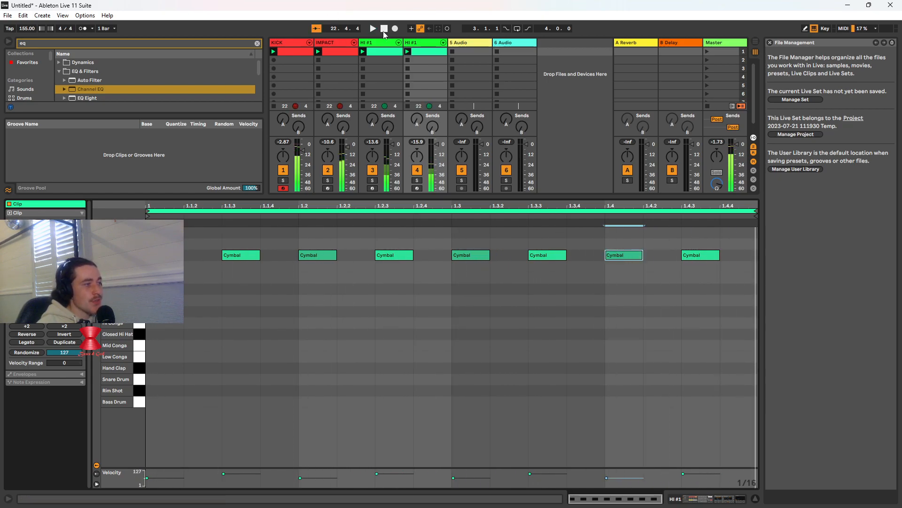
Nudge the cymbal notes at 1.1.3, 1.3 and 1.4 slightly ahead of the grid
{"action": "left_click", "coordinate": [241, 257]}
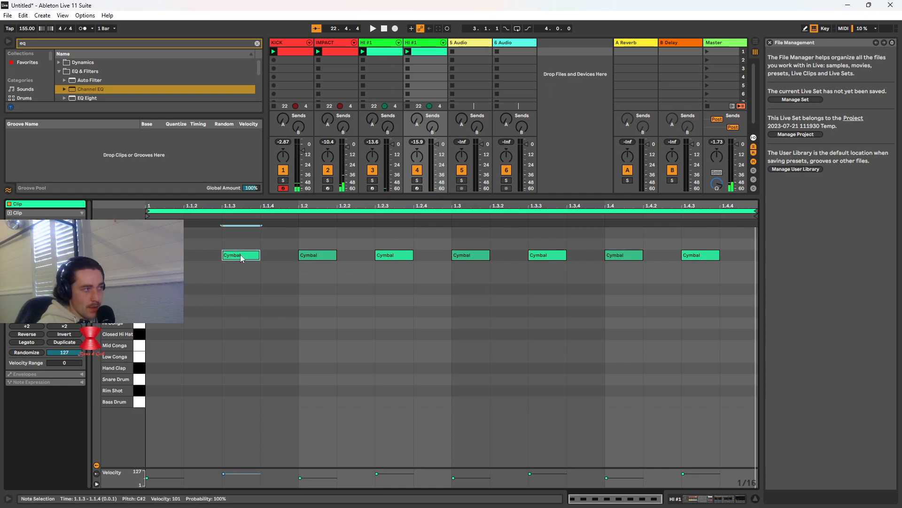
{"action": "left_click_drag", "start_coordinate": [241, 256], "coordinate": [237, 257]}
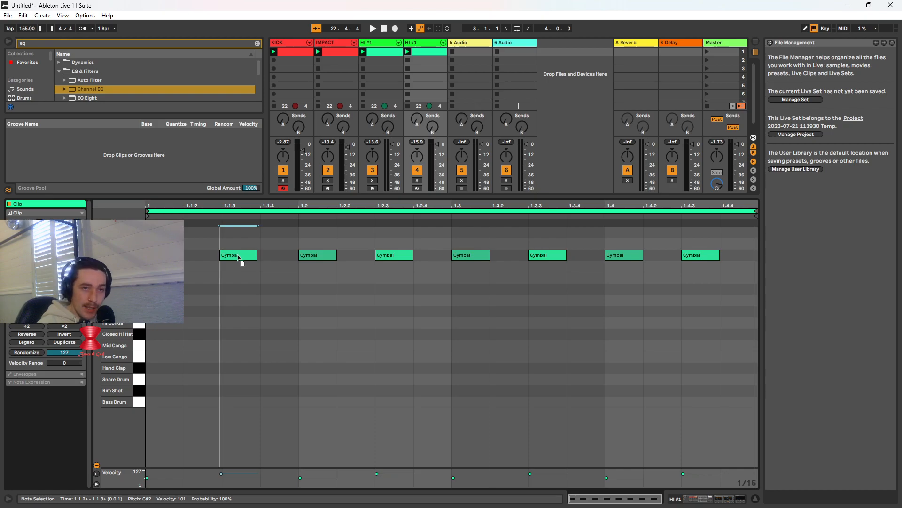
{"action": "left_click_drag", "start_coordinate": [239, 258], "coordinate": [239, 258]}
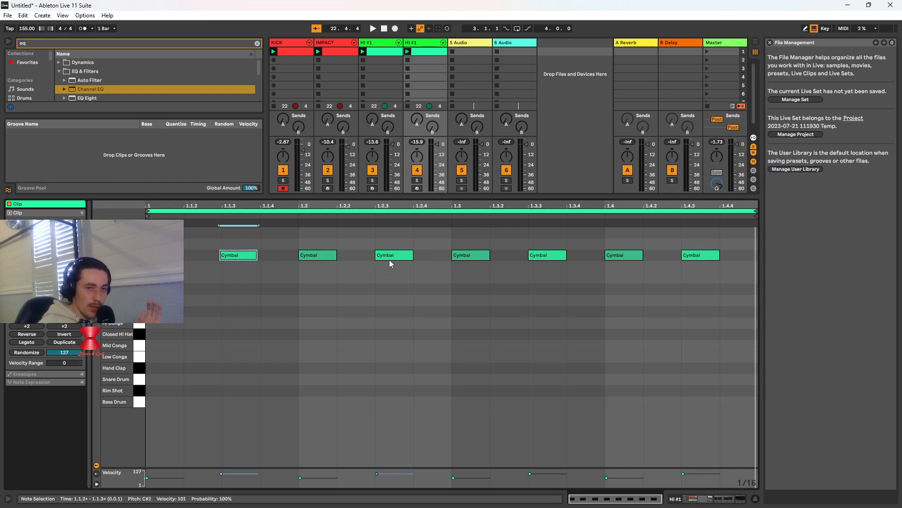
{"action": "left_click_drag", "start_coordinate": [464, 255], "coordinate": [462, 258]}
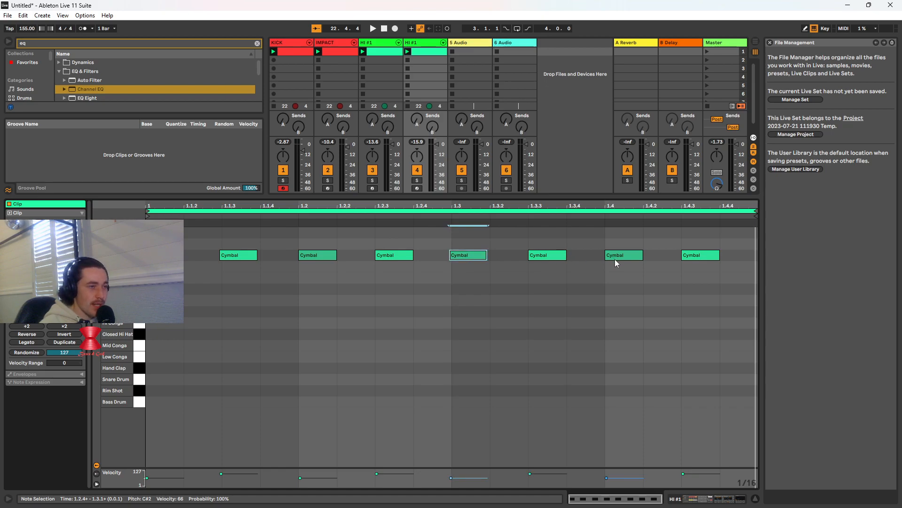
{"action": "left_click_drag", "start_coordinate": [617, 259], "coordinate": [616, 257]}
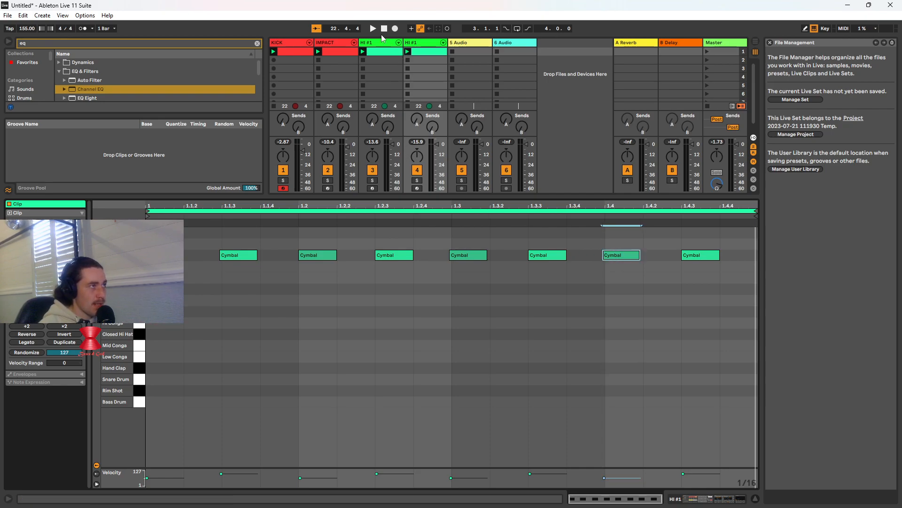
Play the clip, nudging the cymbal near 1.1.3 slightly closer to the grid and the one at 1.4.3 slightly early
{"action": "left_click", "coordinate": [408, 53]}
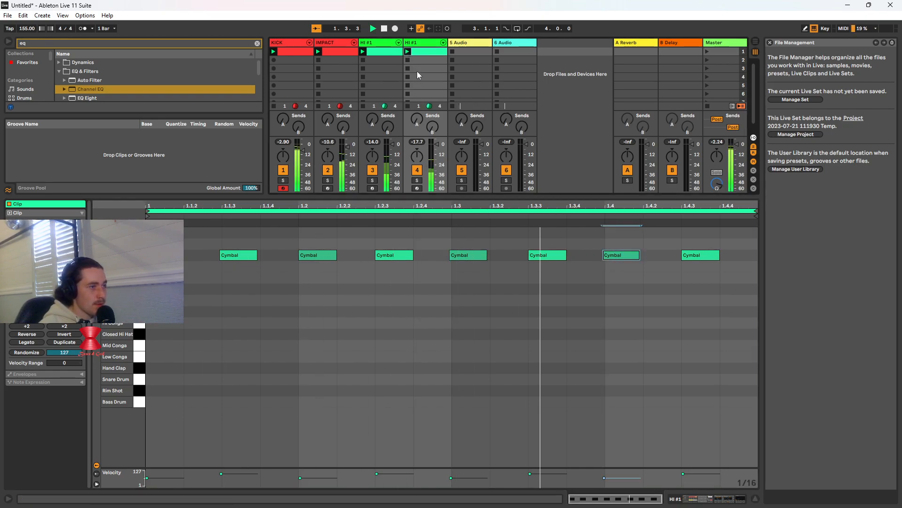
{"action": "left_click_drag", "start_coordinate": [252, 255], "coordinate": [246, 259]}
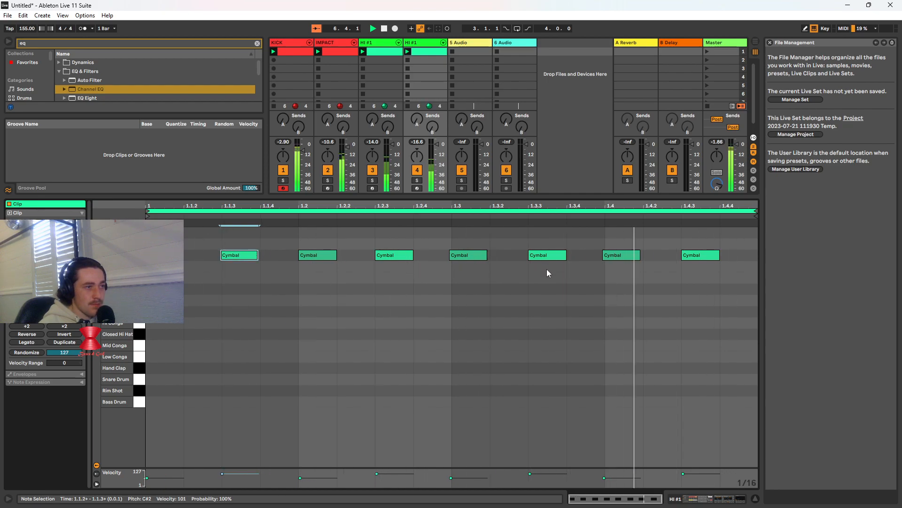
{"action": "left_click_drag", "start_coordinate": [686, 258], "coordinate": [686, 258]}
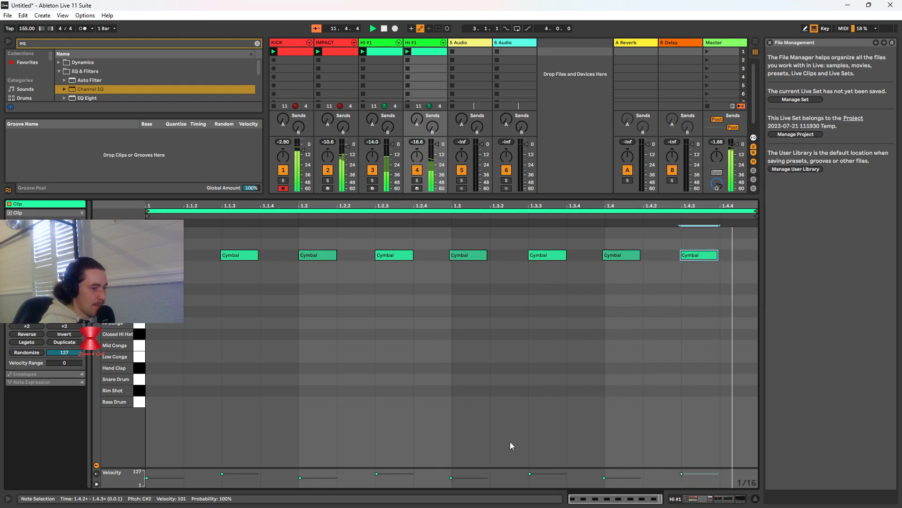
Mute the KICK, IMPACT and original HI #1 tracks to hear the duplicated cymbal track alone
{"action": "key", "text": "Tab"}
{"action": "key", "text": "Tab"}
{"action": "left_click", "coordinate": [373, 170]}
{"action": "left_click", "coordinate": [328, 170]}
{"action": "left_click", "coordinate": [284, 170]}
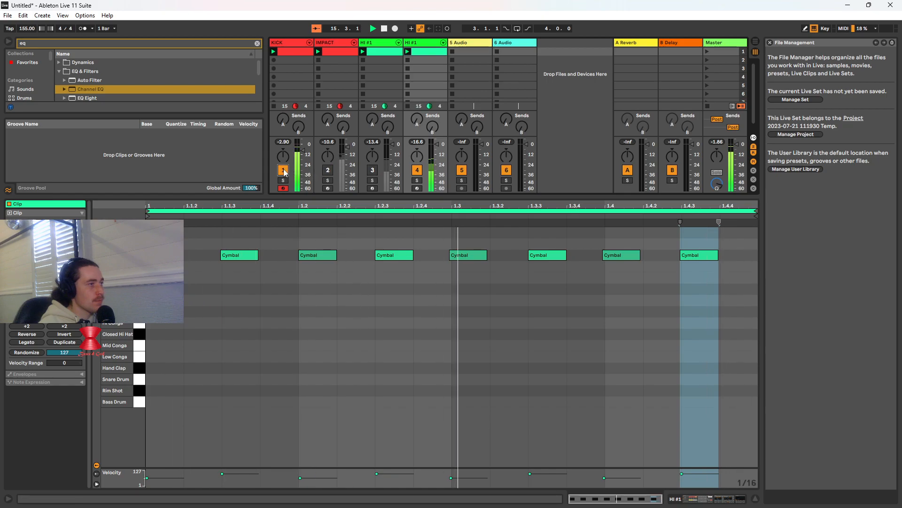
Set the duplicate track's Reverb input filter to 7.38 kHz with a 4.04 bandwidth and enable its Lo Cut
{"action": "left_click", "coordinate": [426, 46]}
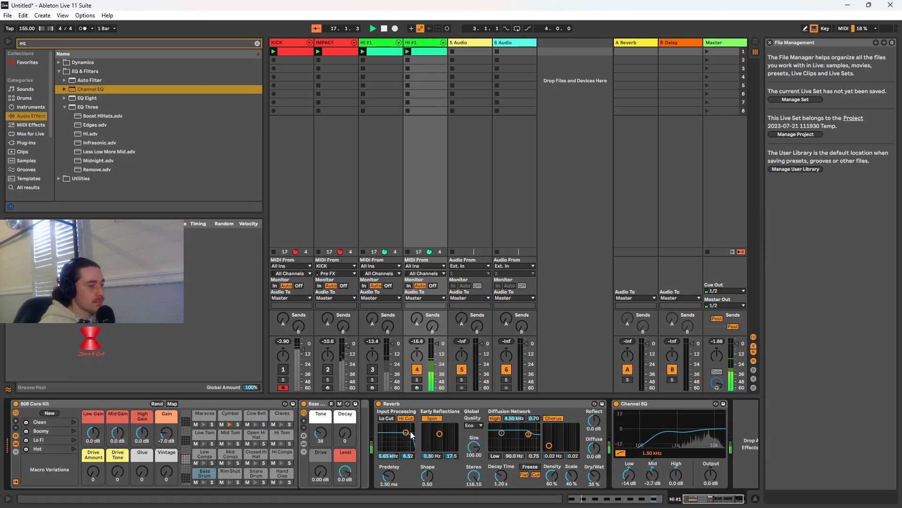
{"action": "mouse_move", "coordinate": [405, 435]}
{"action": "left_mouse_down"}
{"action": "mouse_move", "coordinate": [391, 442]}
{"action": "mouse_move", "coordinate": [397, 427]}
{"action": "mouse_move", "coordinate": [410, 429]}
{"action": "mouse_move", "coordinate": [407, 438]}
{"action": "left_mouse_up"}
{"action": "left_click", "coordinate": [386, 418]}
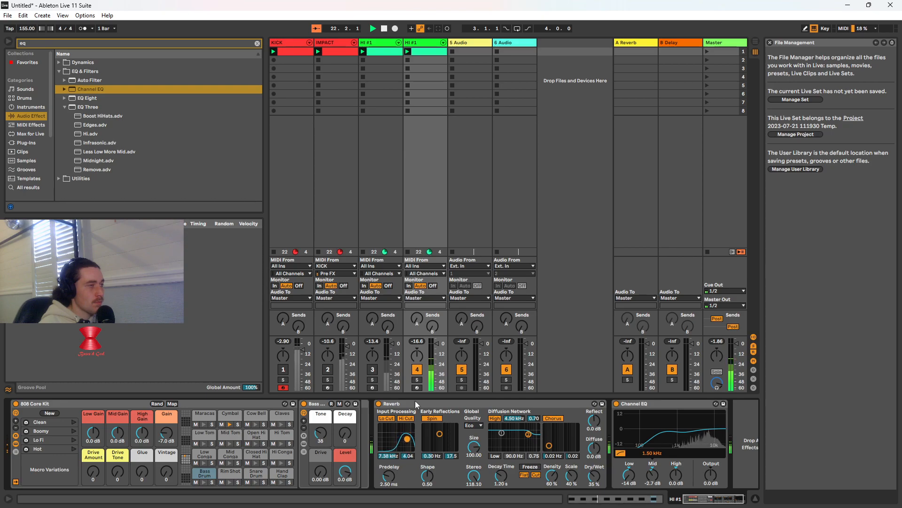
Enable Lo Cut in the original HI #1 track's Reverb and set its input filter to 4.32 kHz with a 4.93 bandwidth
{"action": "left_click", "coordinate": [368, 43]}
{"action": "left_click", "coordinate": [302, 418]}
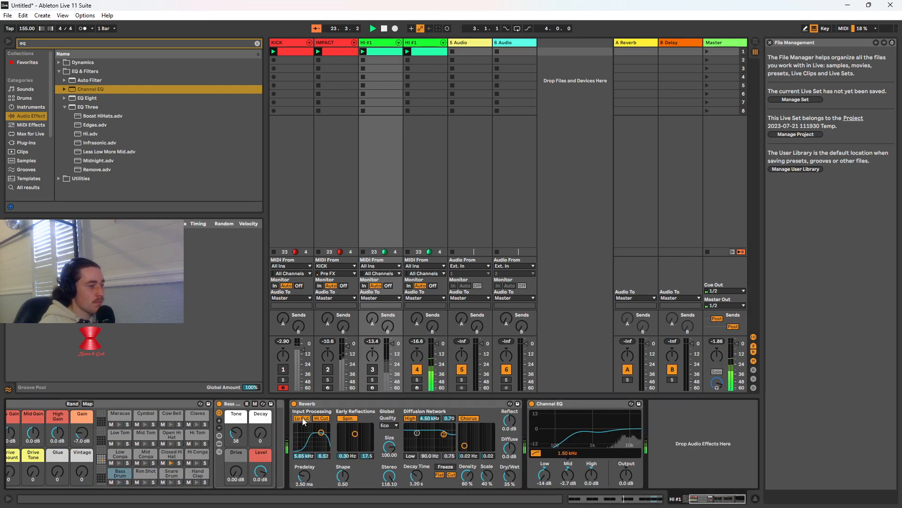
{"action": "left_click_drag", "start_coordinate": [318, 433], "coordinate": [318, 437]}
Audition the original HI #1 with the duplicate muted, comparing its Reverb with Lo Cut off and on
{"action": "left_click", "coordinate": [372, 369]}
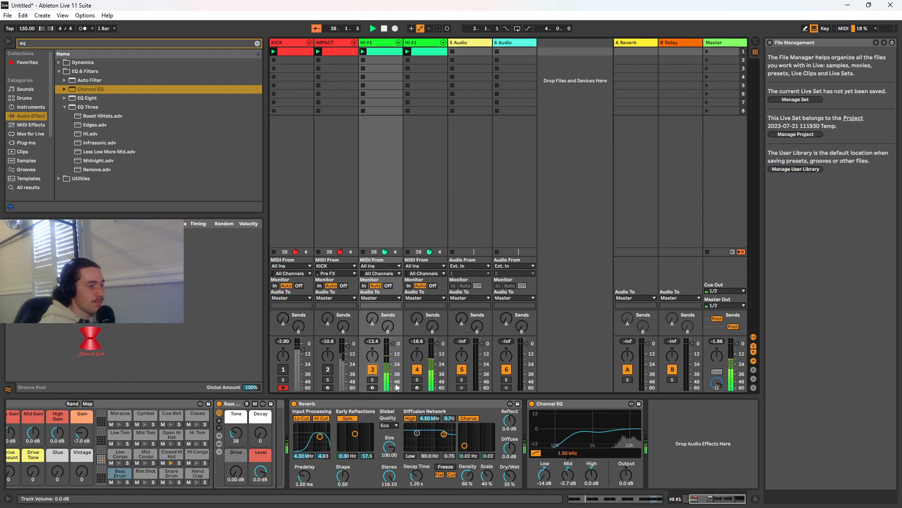
{"action": "left_click", "coordinate": [414, 371]}
{"action": "left_click", "coordinate": [308, 419]}
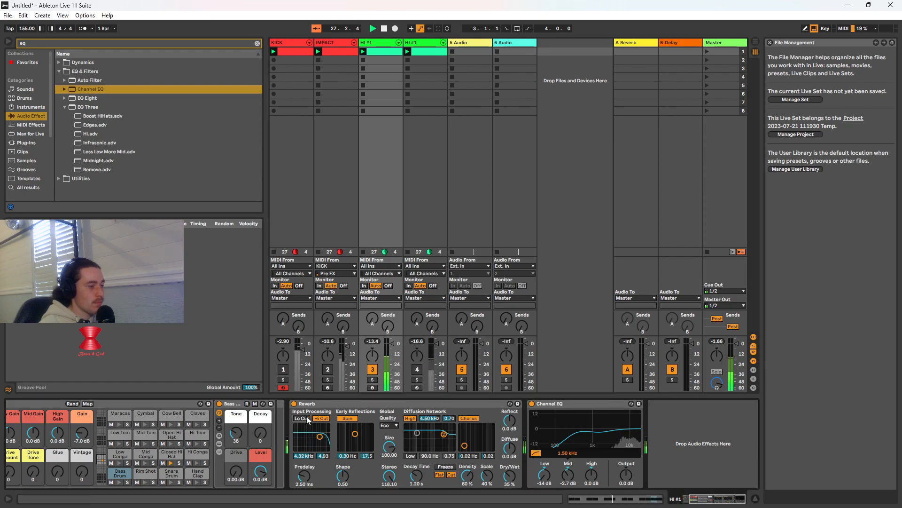
{"action": "left_click", "coordinate": [308, 419]}
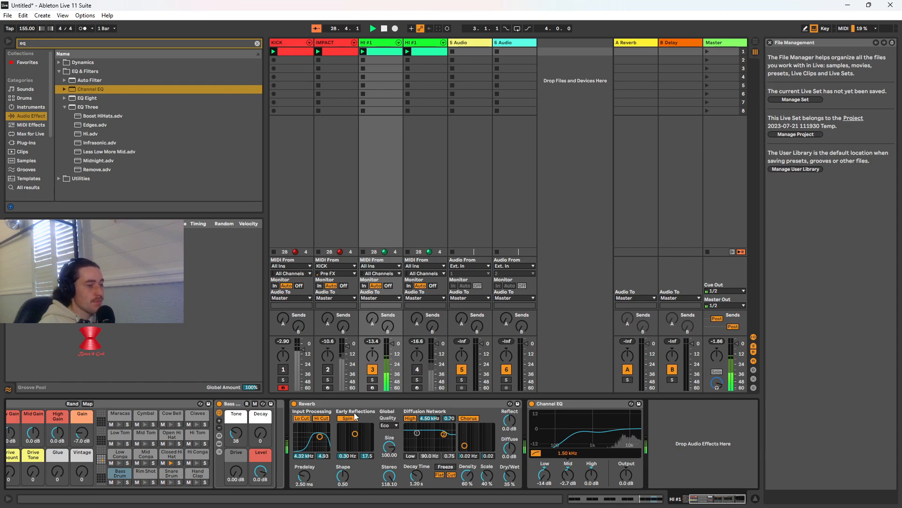
Mute the original HI #1, unmute its duplicate, and set the duplicate's Channel EQ Mid to -9.6 dB
{"action": "left_click", "coordinate": [428, 43]}
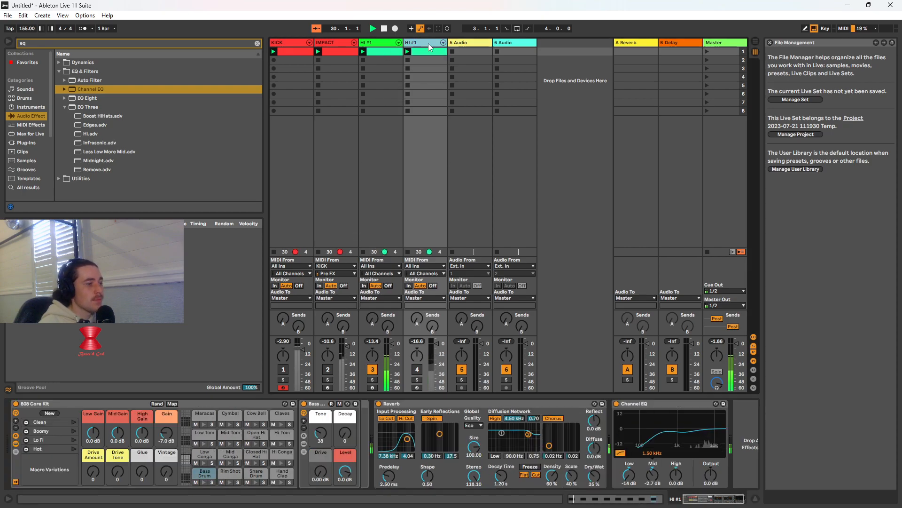
{"action": "left_click", "coordinate": [371, 371]}
{"action": "left_click", "coordinate": [417, 371]}
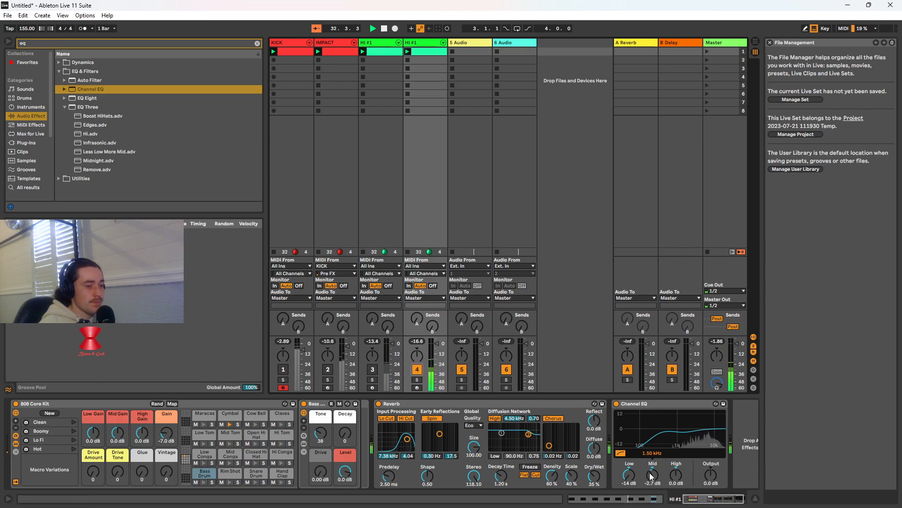
{"action": "left_click_drag", "start_coordinate": [653, 472], "coordinate": [653, 488]}
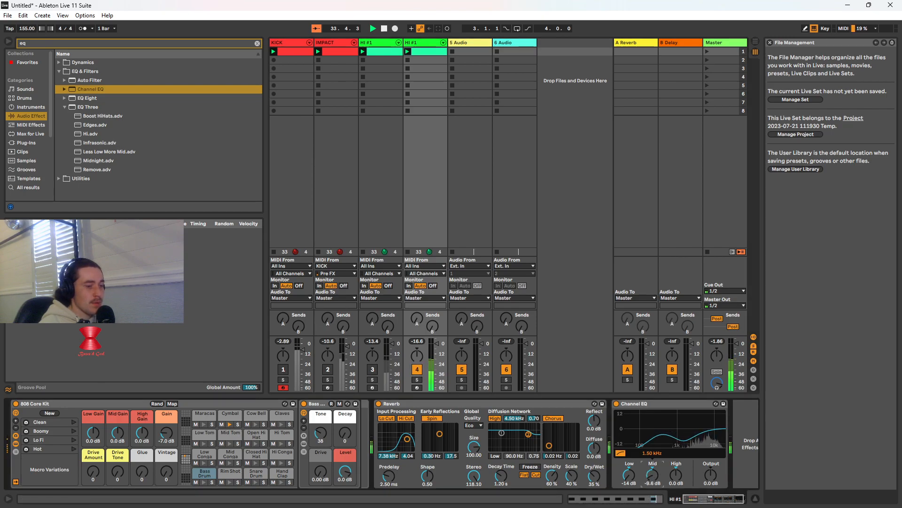
Unmute the original HI #1, IMPACT and KICK tracks, audition the full beat, and stop playback
{"action": "left_click", "coordinate": [373, 369]}
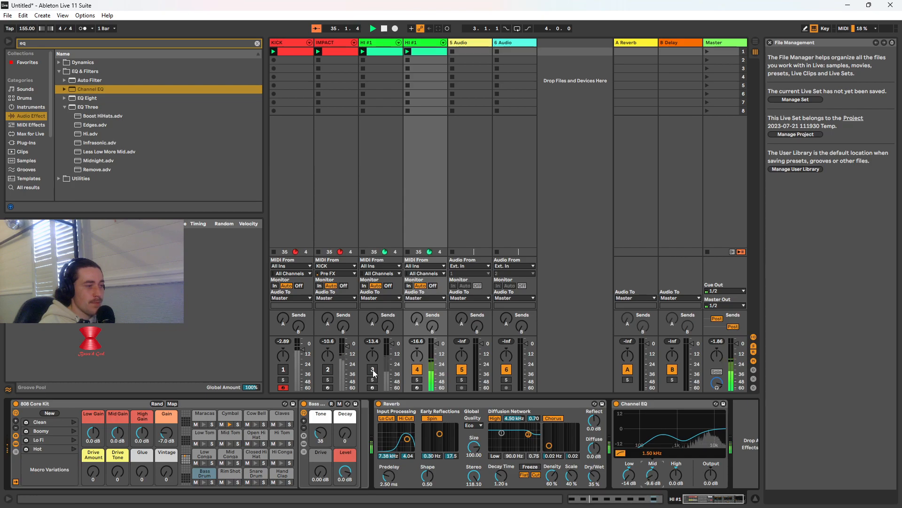
{"action": "left_click", "coordinate": [328, 369]}
{"action": "left_click", "coordinate": [284, 370]}
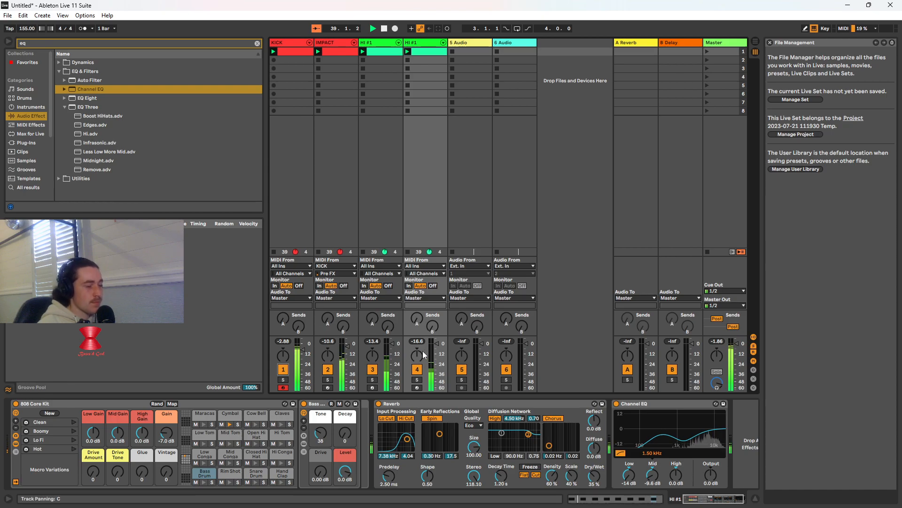
{"action": "left_click", "coordinate": [384, 29]}
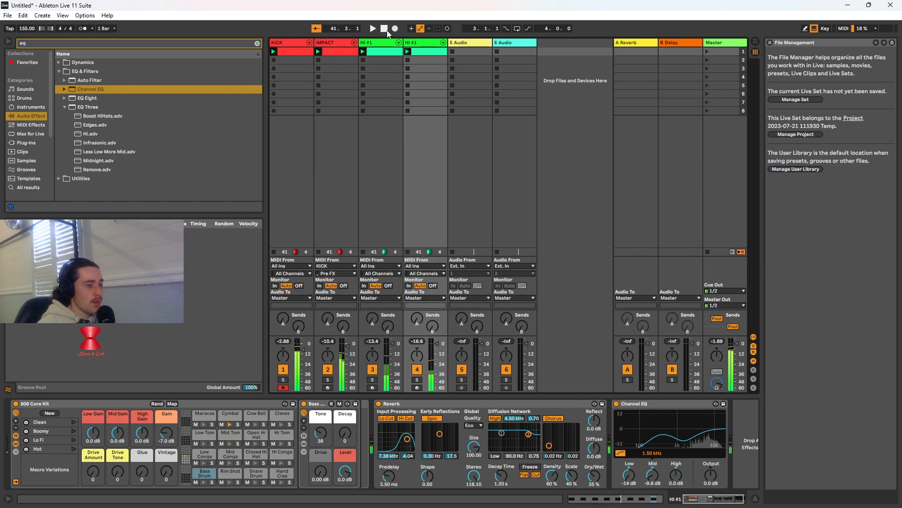
Open the OPS - Hardstyle pack with the search filter cleared, and widen the browser's sidebar to read the folder names
{"action": "left_click", "coordinate": [471, 43]}
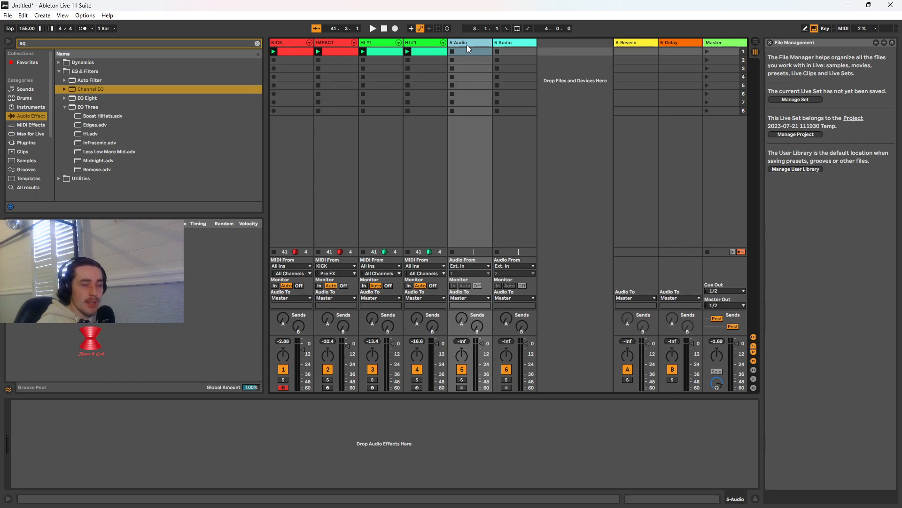
{"action": "scroll", "coordinate": [30, 179], "scroll_direction": "down", "scroll_amount": 5}
{"action": "scroll", "coordinate": [33, 183], "scroll_direction": "down", "scroll_amount": 1}
{"action": "left_click", "coordinate": [39, 187]}
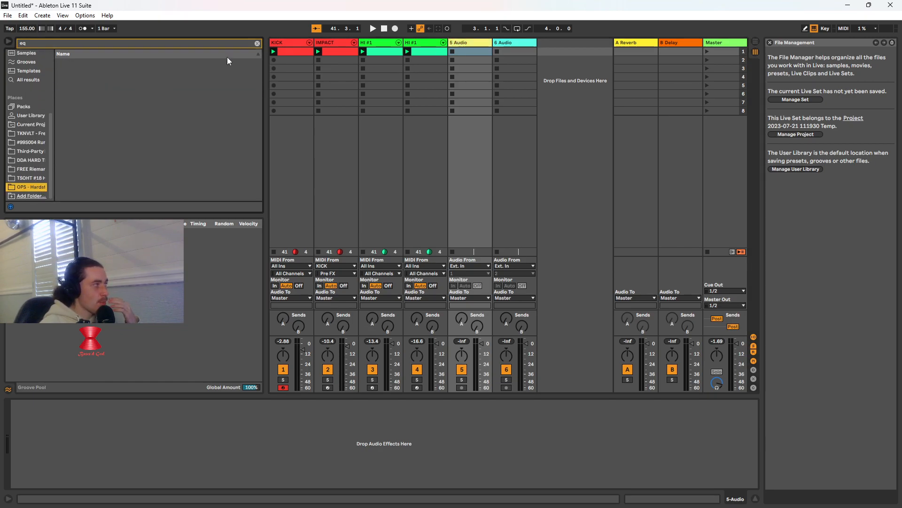
{"action": "left_click", "coordinate": [258, 42]}
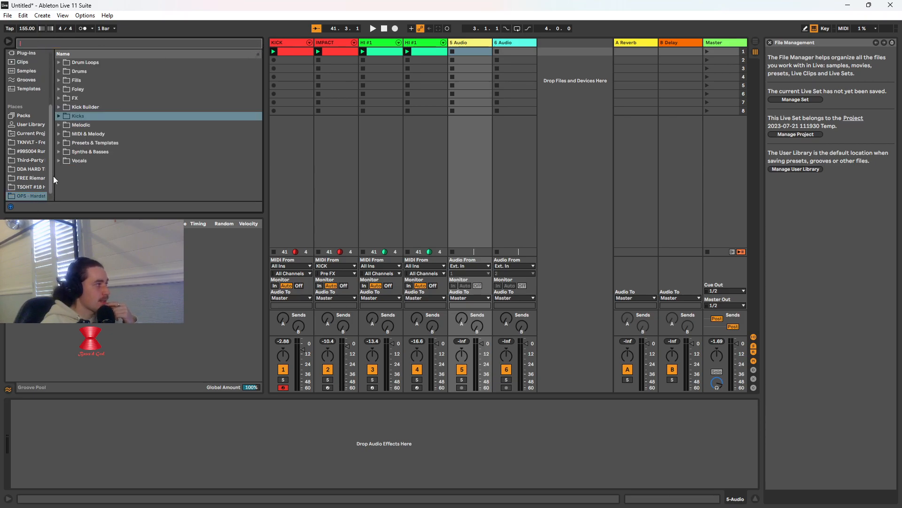
{"action": "left_click_drag", "start_coordinate": [54, 177], "coordinate": [77, 188]}
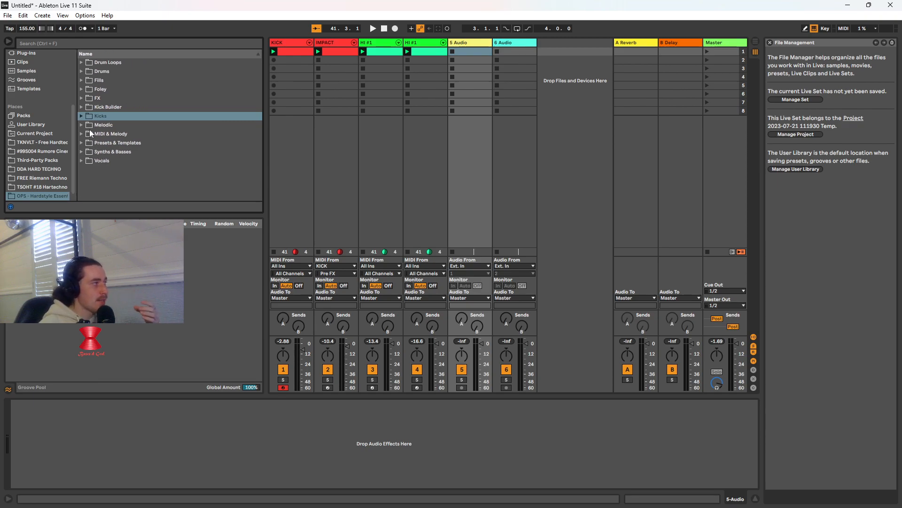
Browse the pack's MIDI & Melody folder, preview OPS_HE3_BASS.mid and OPS_HE3_PADS.mid from Rawphoric Melody 1, and switch previewing off
{"action": "left_click", "coordinate": [81, 134]}
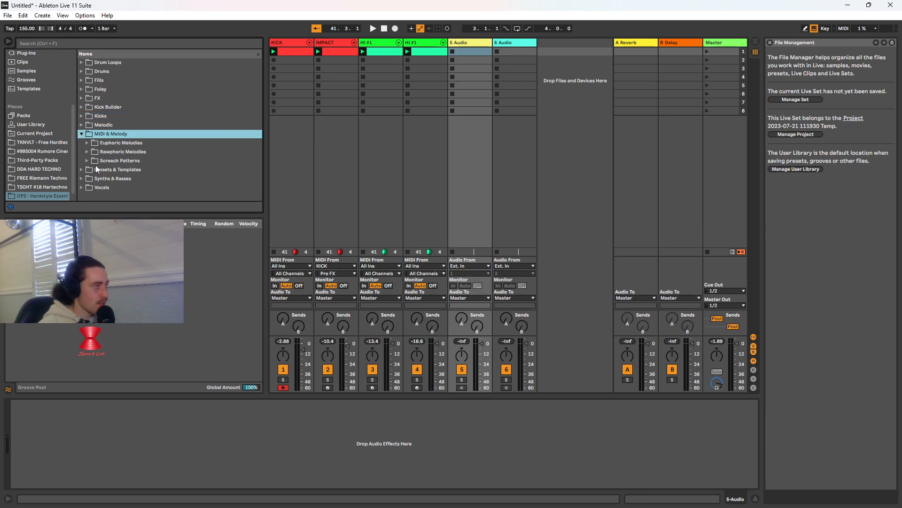
{"action": "left_click", "coordinate": [87, 143]}
{"action": "left_click", "coordinate": [87, 143]}
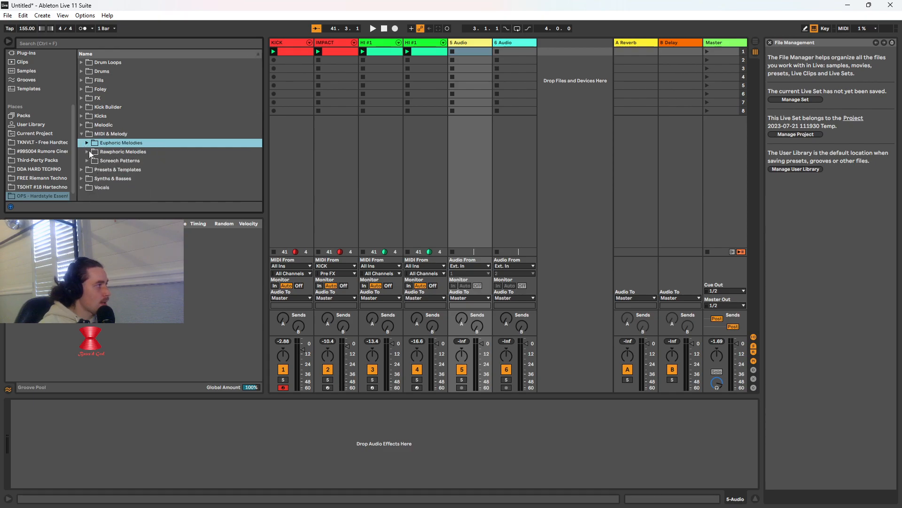
{"action": "left_click", "coordinate": [90, 152]}
{"action": "left_click", "coordinate": [90, 162]}
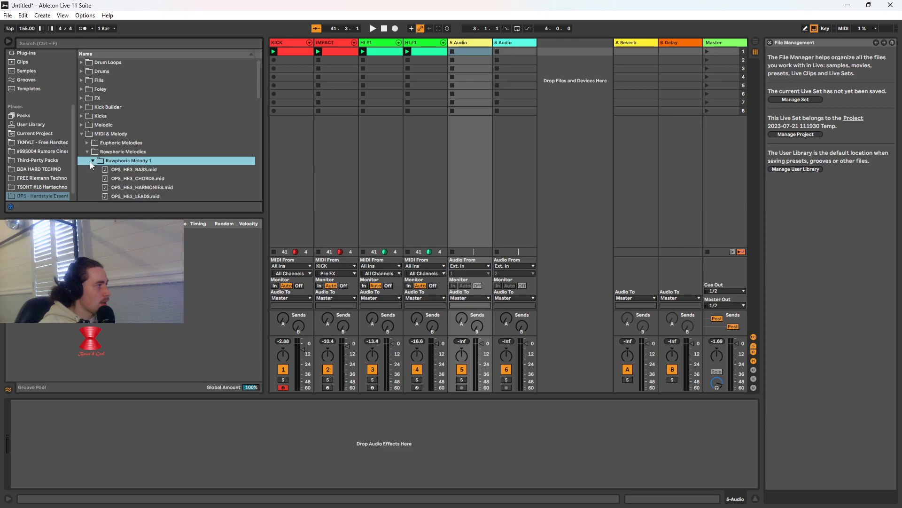
{"action": "left_click", "coordinate": [116, 169]}
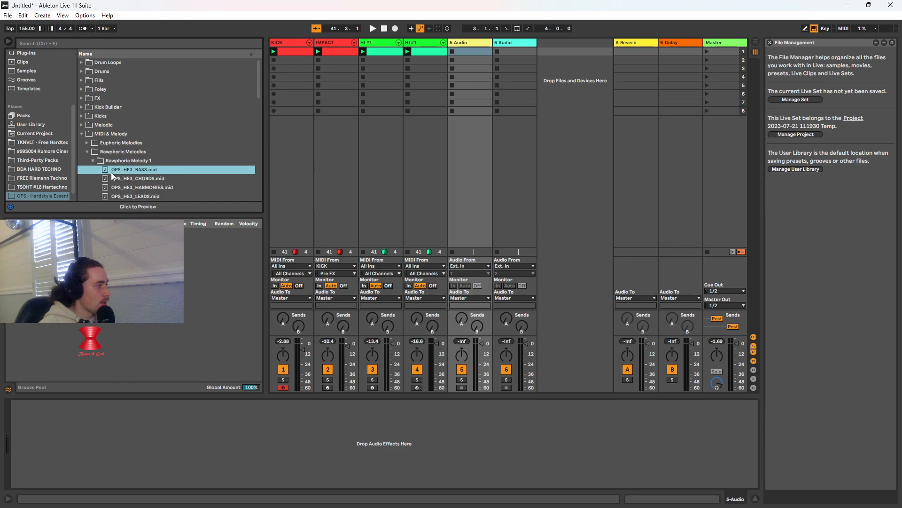
{"action": "left_click", "coordinate": [139, 170]}
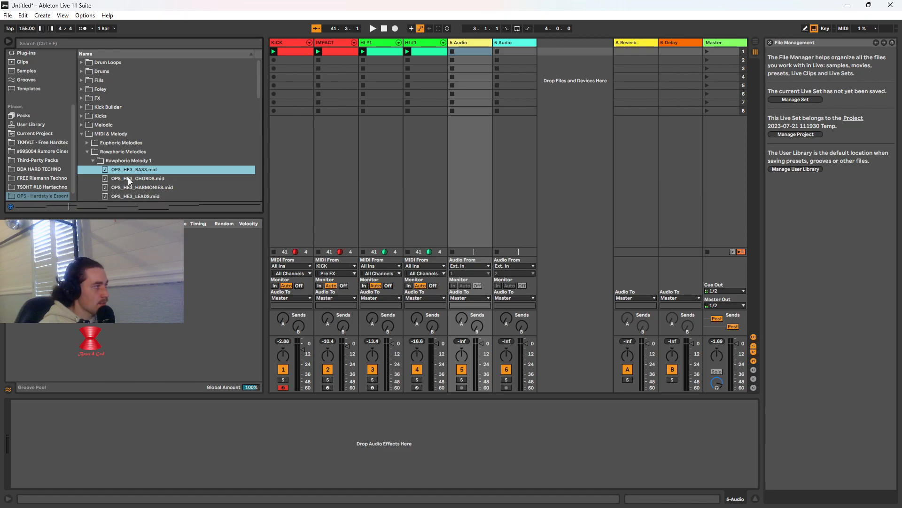
{"action": "scroll", "coordinate": [139, 193], "scroll_direction": "down", "scroll_amount": 2}
{"action": "scroll", "coordinate": [139, 195], "scroll_direction": "down", "scroll_amount": 1}
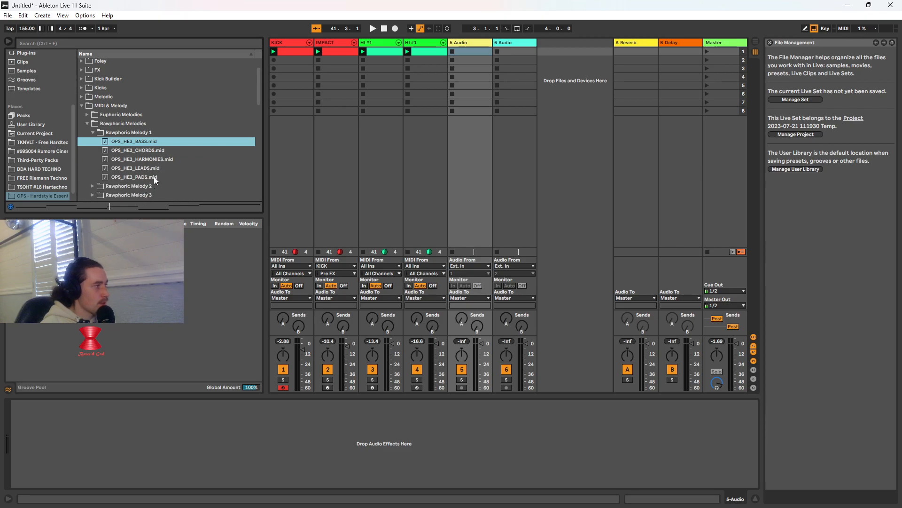
{"action": "left_click", "coordinate": [156, 177]}
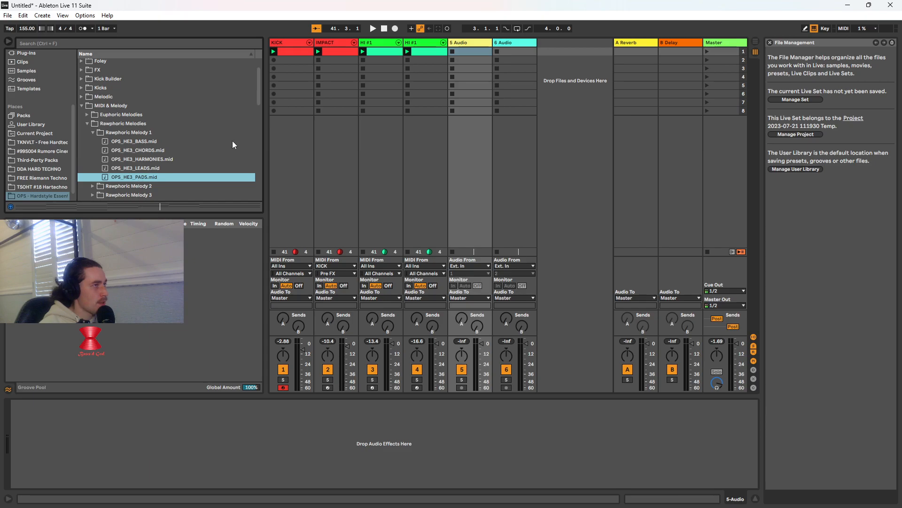
{"action": "left_click", "coordinate": [10, 208]}
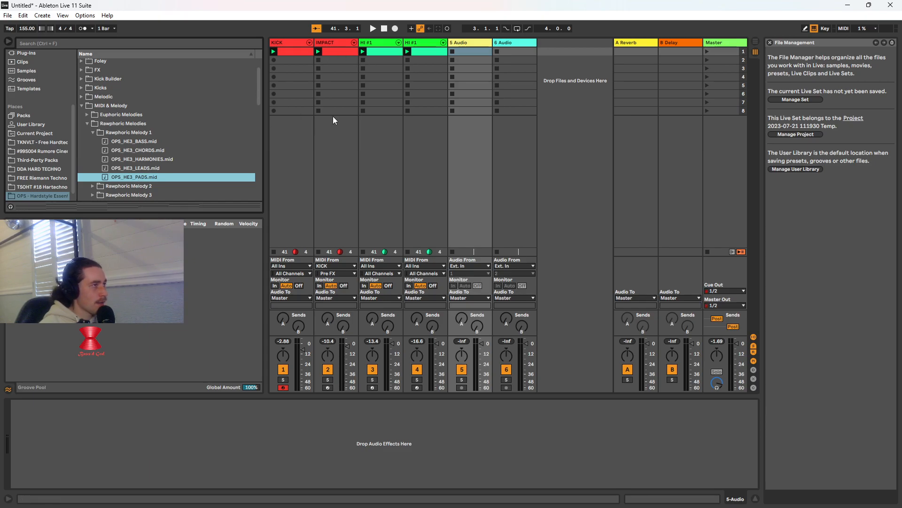
Search the Instruments for "wave" and try to load Wavetable onto the 5 Audio track
{"action": "left_click", "coordinate": [106, 41]}
{"action": "type", "text": "wave"}
{"action": "scroll", "coordinate": [40, 99], "scroll_direction": "up", "scroll_amount": 3}
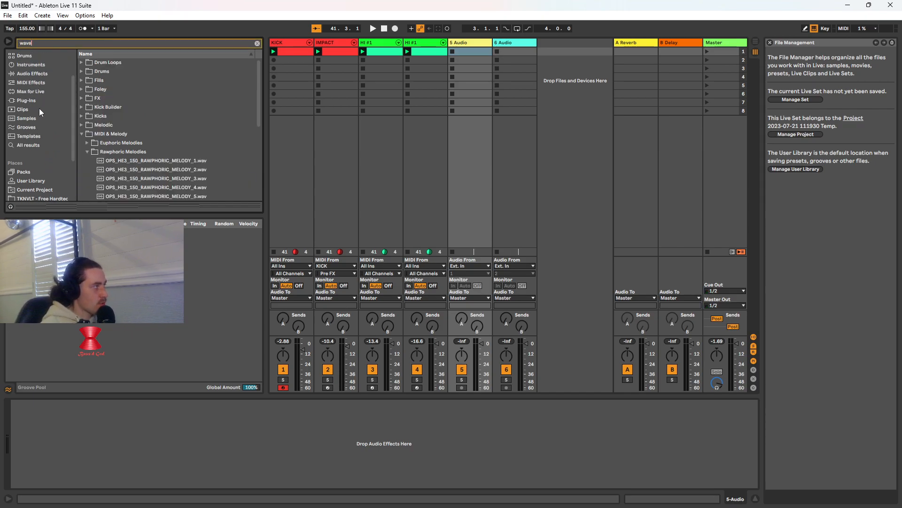
{"action": "left_click", "coordinate": [37, 66]}
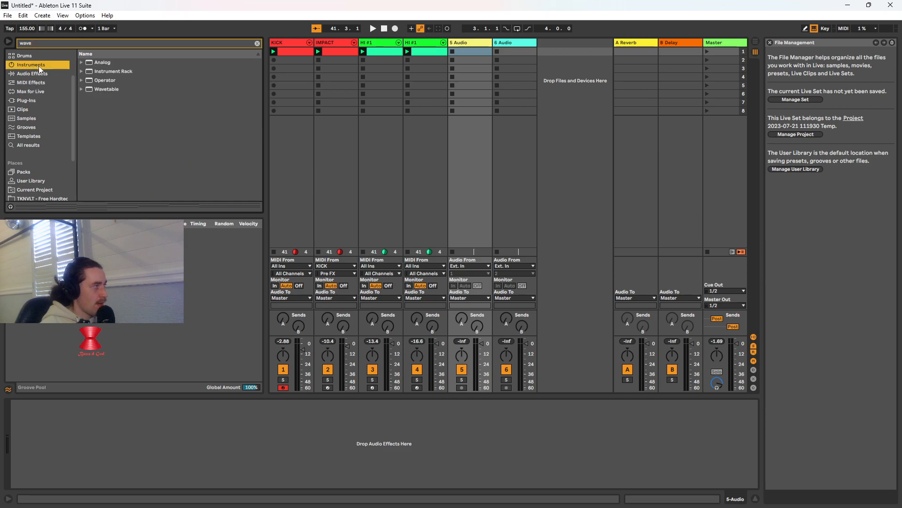
{"action": "left_click_drag", "start_coordinate": [104, 89], "coordinate": [60, 423]}
Delete the 5 Audio track and insert a MIDI track after the second HI #1
{"action": "right_click", "coordinate": [464, 43]}
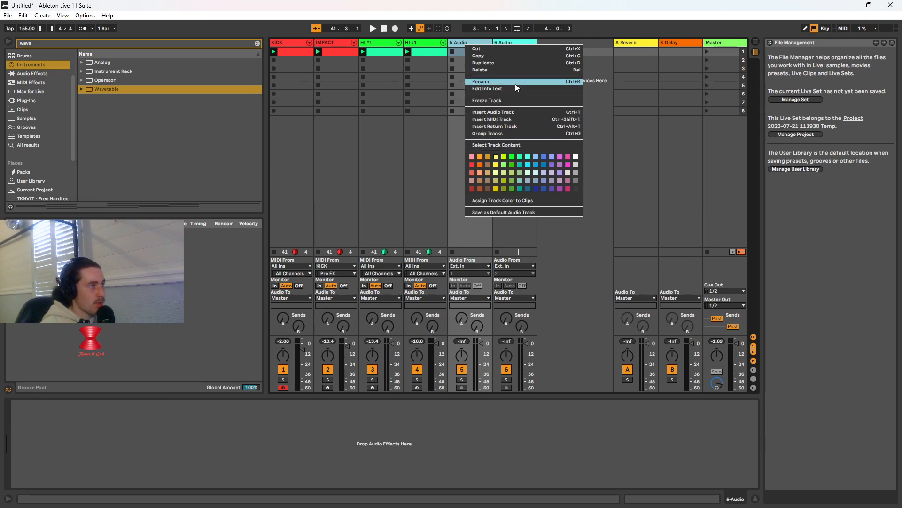
{"action": "left_click", "coordinate": [509, 69]}
{"action": "right_click", "coordinate": [430, 44]}
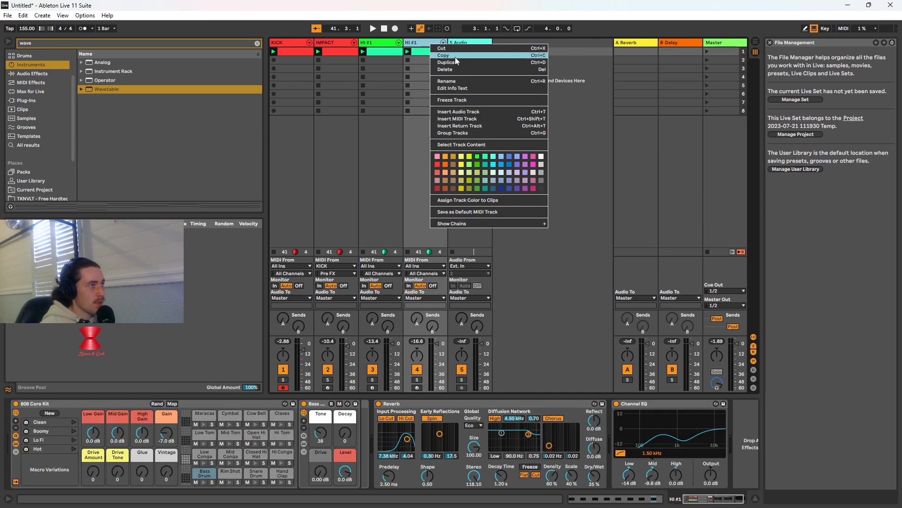
{"action": "left_click", "coordinate": [480, 120]}
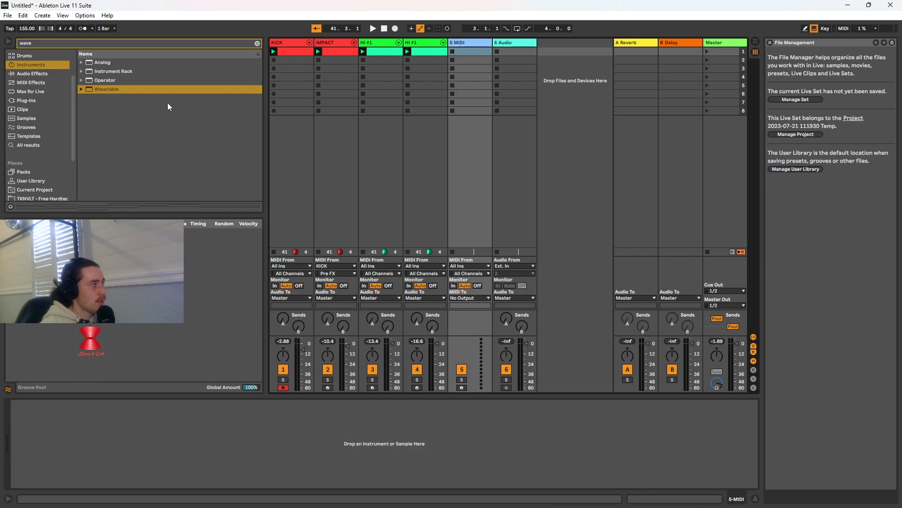
Load Wavetable onto the new MIDI track and create an empty MIDI clip in its first slot
{"action": "left_click_drag", "start_coordinate": [136, 91], "coordinate": [89, 417]}
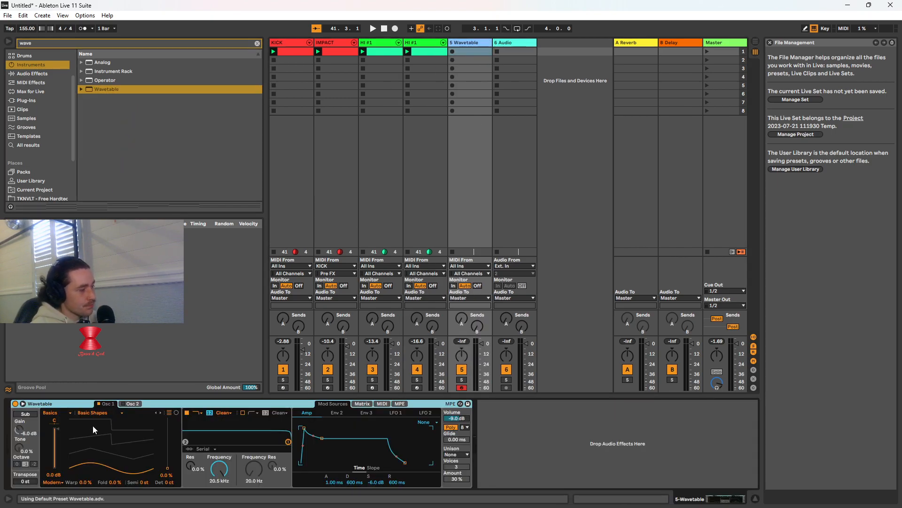
{"action": "double_click", "coordinate": [472, 51]}
Return to the OPS - Hardstyle pack and preview Rawphoric Melody 3 and 1 WAV files, then collapse the Rawphoric Melodies folder
{"action": "scroll", "coordinate": [49, 74], "scroll_direction": "down", "scroll_amount": 3}
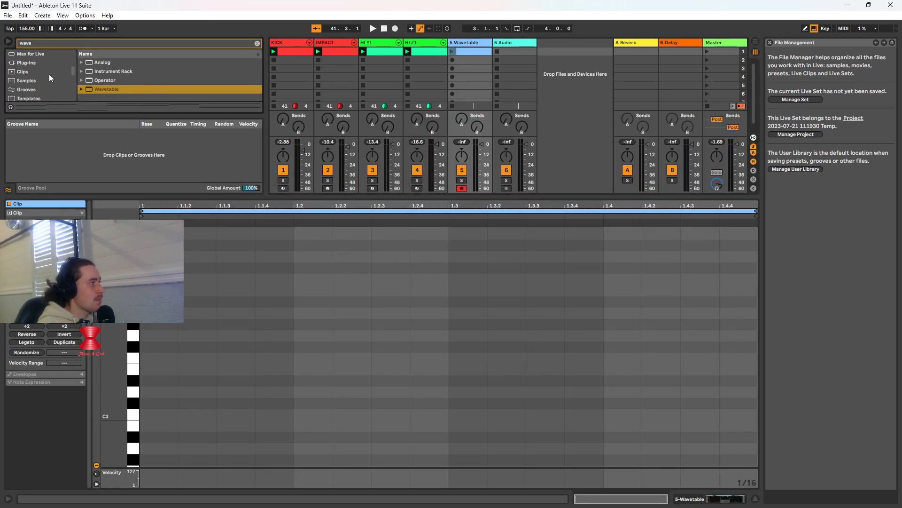
{"action": "scroll", "coordinate": [47, 80], "scroll_direction": "down", "scroll_amount": 5}
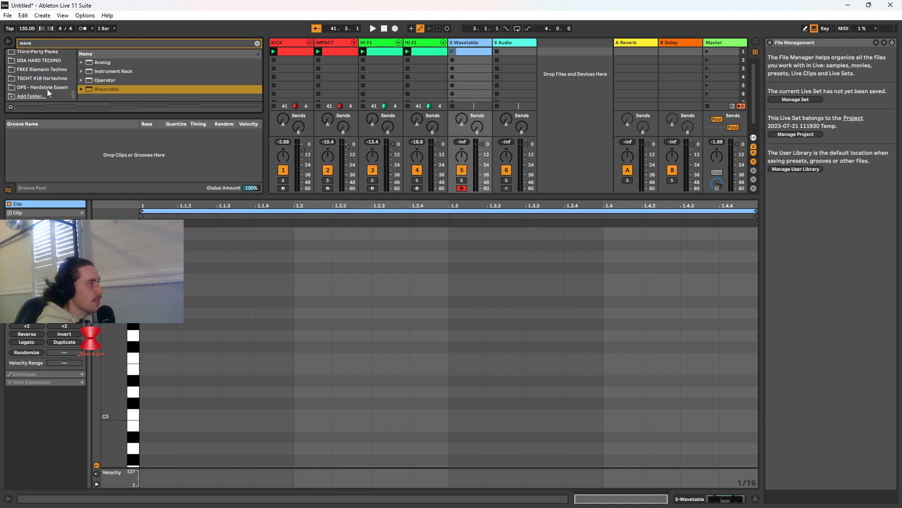
{"action": "left_click", "coordinate": [53, 87]}
{"action": "scroll", "coordinate": [122, 81], "scroll_direction": "down", "scroll_amount": 4}
{"action": "scroll", "coordinate": [120, 83], "scroll_direction": "down", "scroll_amount": 1}
{"action": "left_click", "coordinate": [110, 89]}
{"action": "scroll", "coordinate": [110, 89], "scroll_direction": "down", "scroll_amount": 2}
{"action": "left_click", "coordinate": [109, 89]}
{"action": "scroll", "coordinate": [109, 89], "scroll_direction": "down", "scroll_amount": 3}
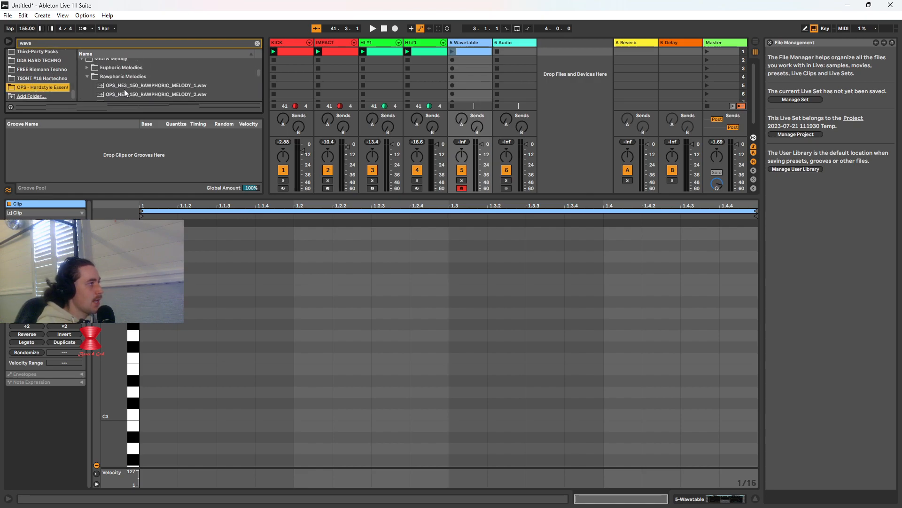
{"action": "left_click", "coordinate": [134, 92]}
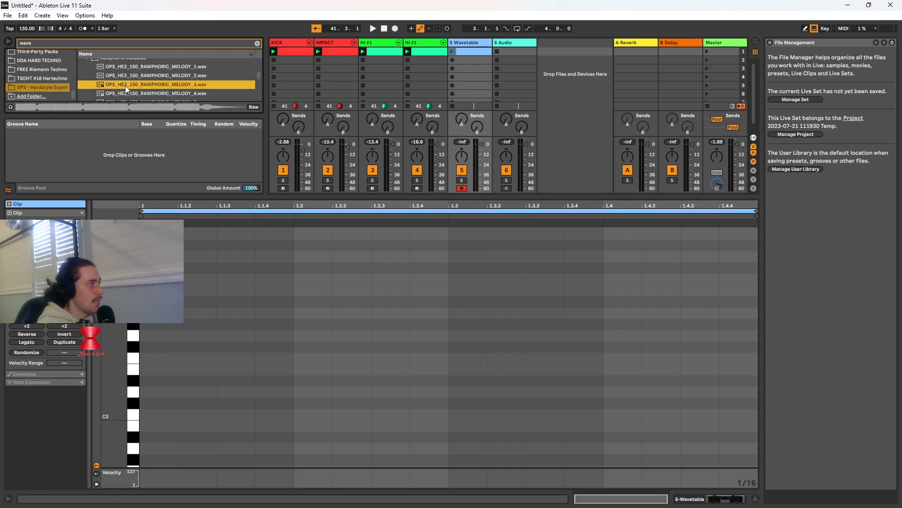
{"action": "scroll", "coordinate": [125, 86], "scroll_direction": "up", "scroll_amount": 3}
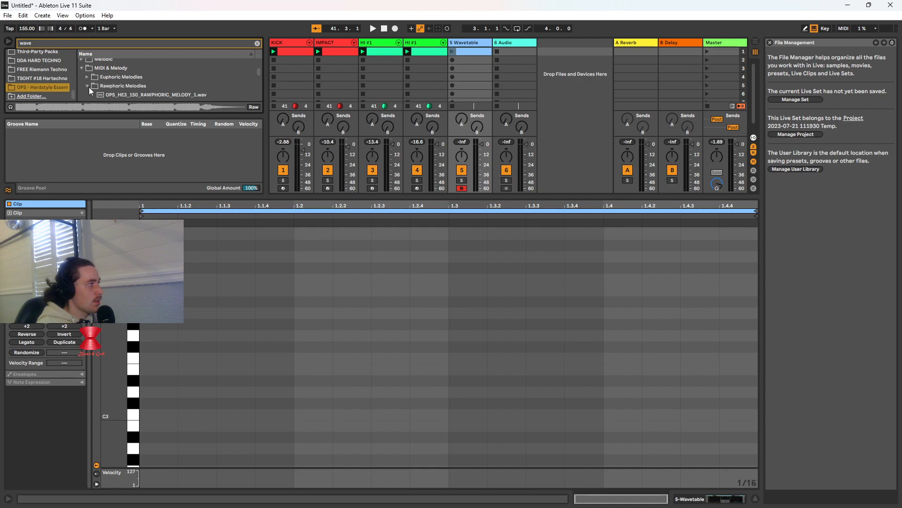
{"action": "left_click", "coordinate": [120, 92]}
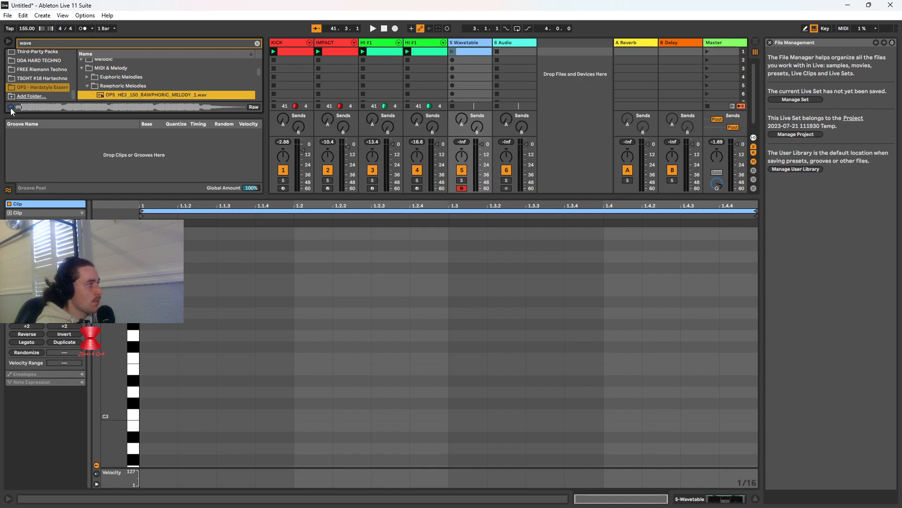
{"action": "left_click", "coordinate": [88, 87]}
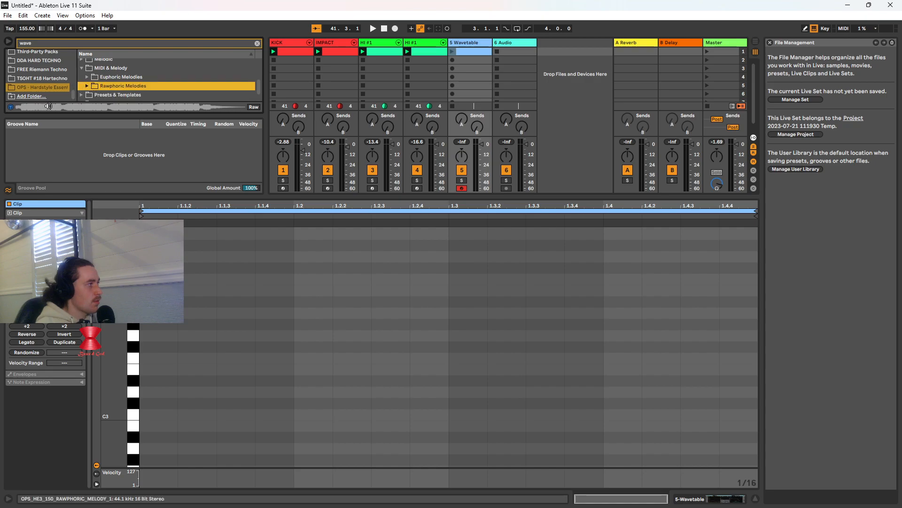
{"action": "scroll", "coordinate": [85, 86], "scroll_direction": "down", "scroll_amount": 2}
{"action": "scroll", "coordinate": [84, 86], "scroll_direction": "up", "scroll_amount": 2}
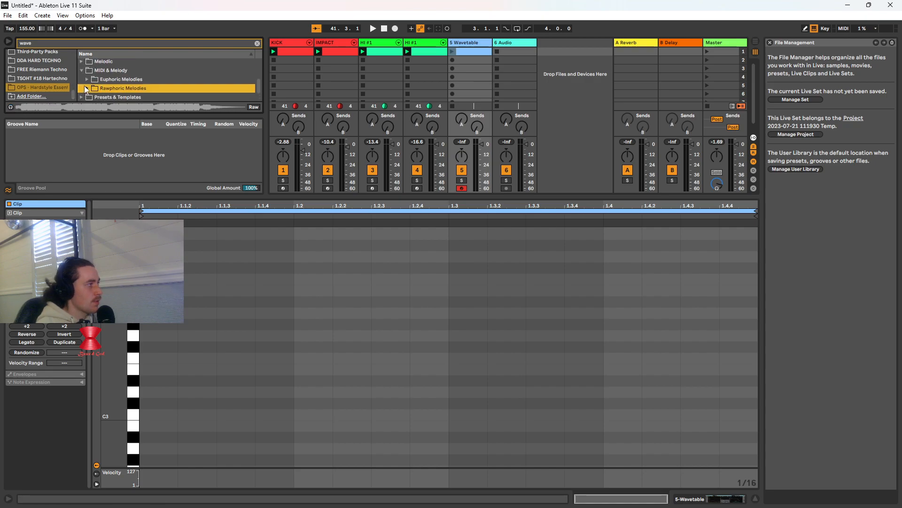
Expand Euphoric Melodies, preview OPS_HE3_150_EUPHORIC_MELODY_1.wav, and collapse the folder
{"action": "left_click", "coordinate": [85, 79]}
{"action": "left_click", "coordinate": [87, 80]}
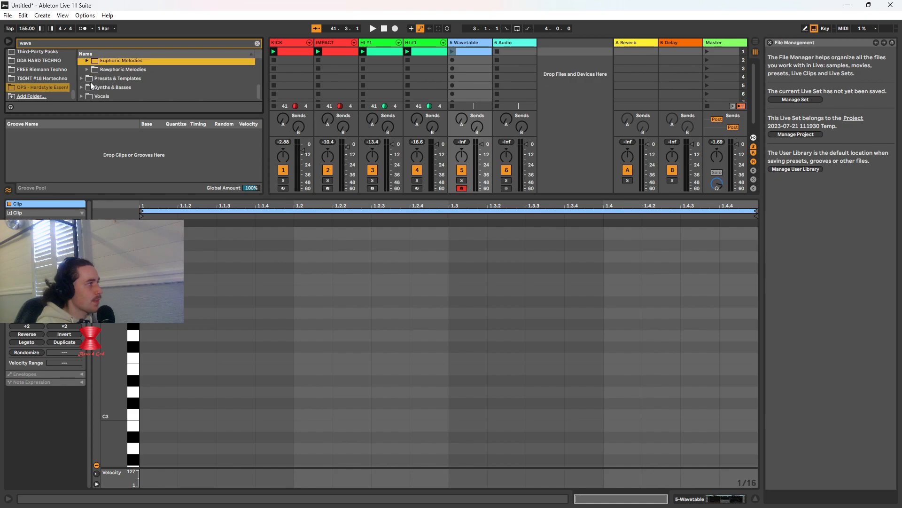
{"action": "scroll", "coordinate": [85, 75], "scroll_direction": "down", "scroll_amount": 1}
{"action": "left_click", "coordinate": [137, 79]}
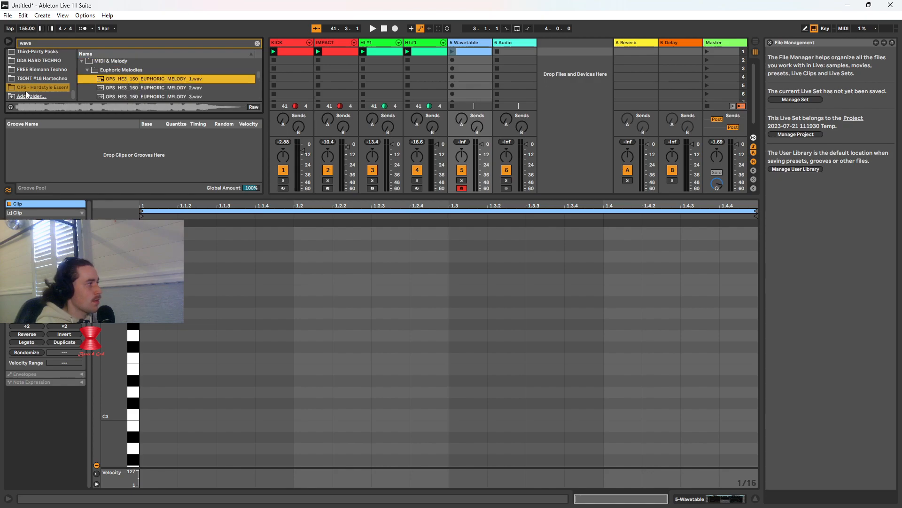
{"action": "left_click", "coordinate": [88, 70]}
{"action": "scroll", "coordinate": [97, 80], "scroll_direction": "up", "scroll_amount": 3}
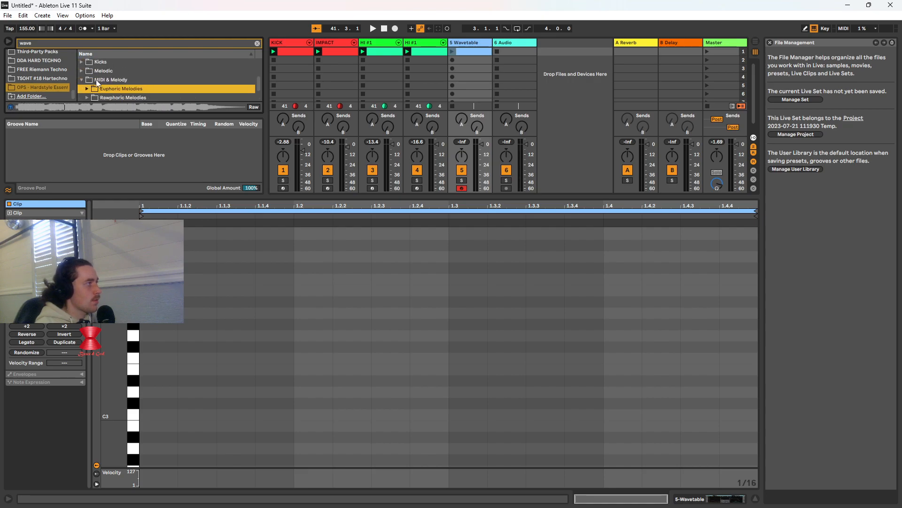
Minimize the clip view to give the browser more room, look into the SVE2 sample pack, and return to the OPS - Hardstyle pack
{"action": "scroll", "coordinate": [98, 77], "scroll_direction": "down", "scroll_amount": 4}
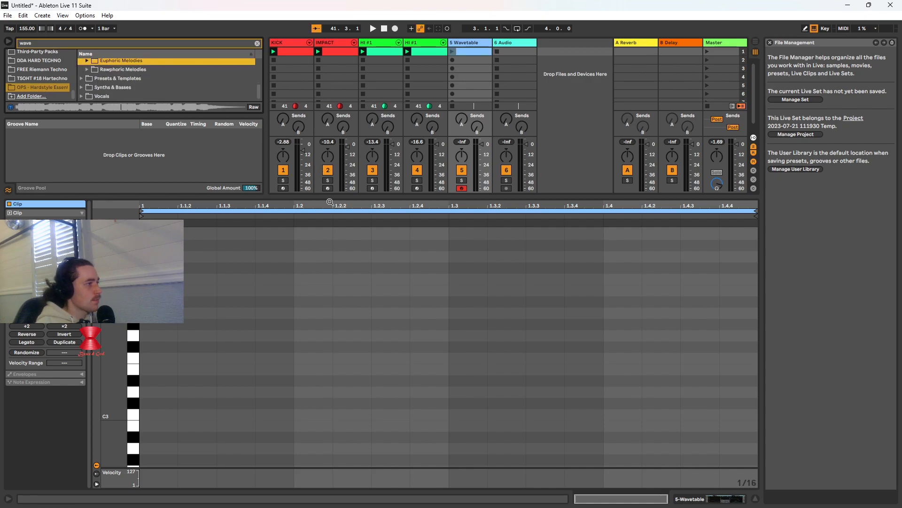
{"action": "left_click_drag", "start_coordinate": [330, 196], "coordinate": [319, 423]}
{"action": "left_click", "coordinate": [81, 160]}
{"action": "left_click", "coordinate": [81, 142]}
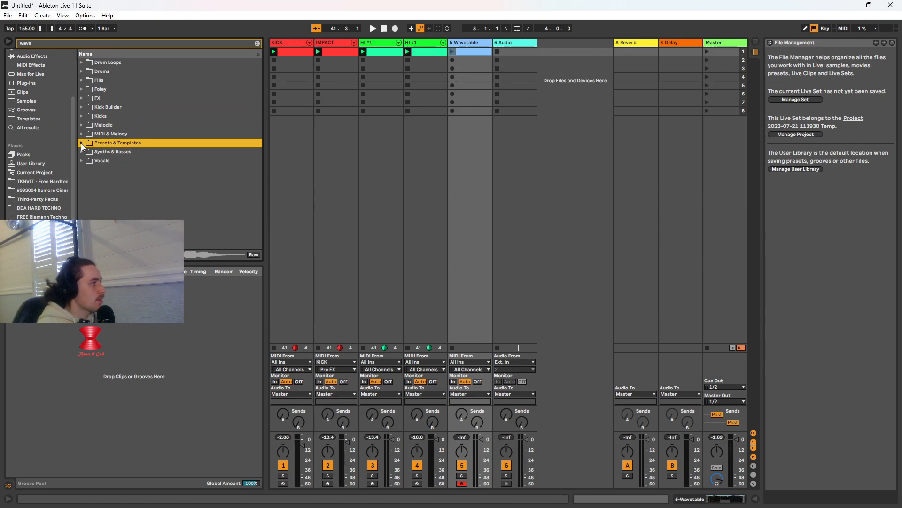
{"action": "left_click", "coordinate": [39, 235]}
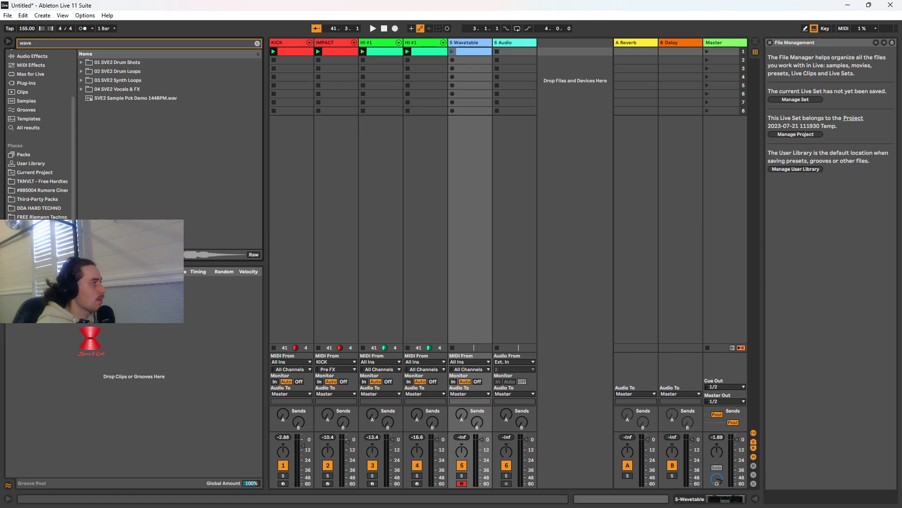
{"action": "left_click", "coordinate": [40, 230]}
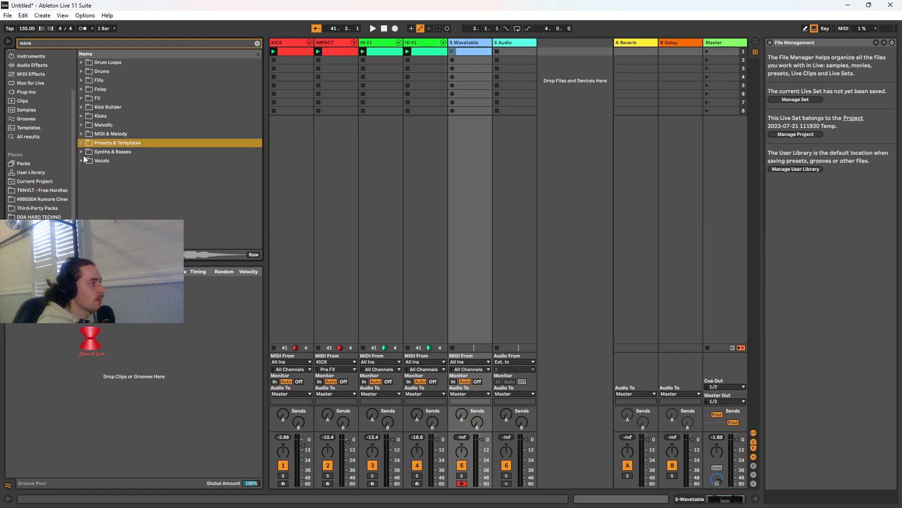
Expand Rawphoric Melodies under MIDI & Melody and preview the OPS_HE3_150_RAWPHORIC_MELODY WAV files 1 to 6
{"action": "left_click", "coordinate": [82, 134]}
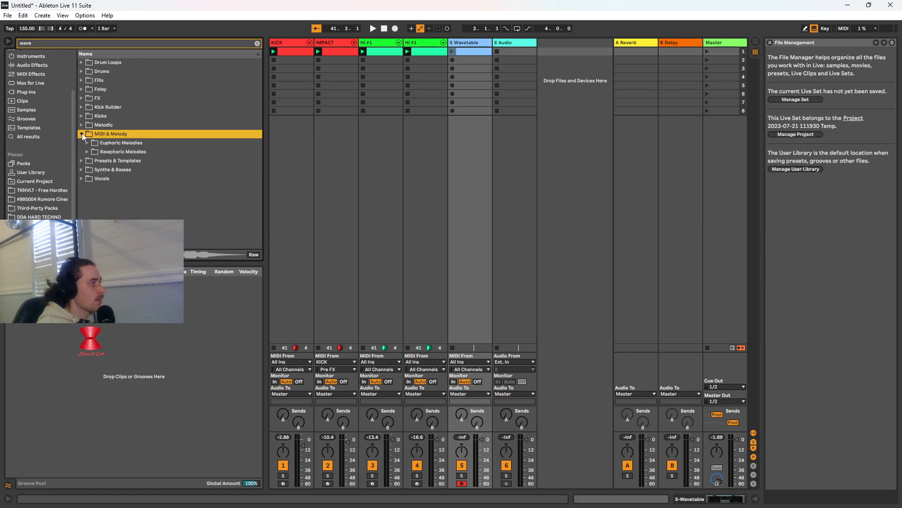
{"action": "left_click", "coordinate": [87, 151]}
{"action": "left_click", "coordinate": [123, 160]}
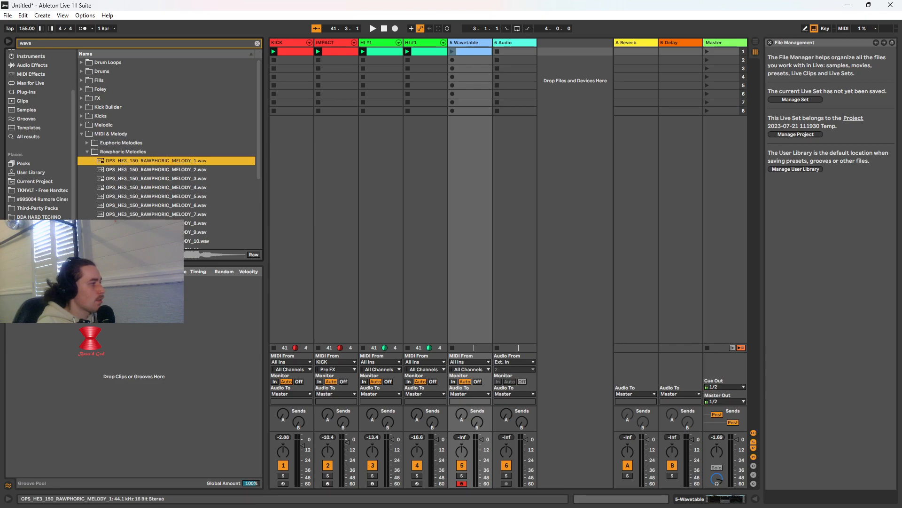
{"action": "left_click", "coordinate": [131, 169]}
{"action": "left_click", "coordinate": [132, 180]}
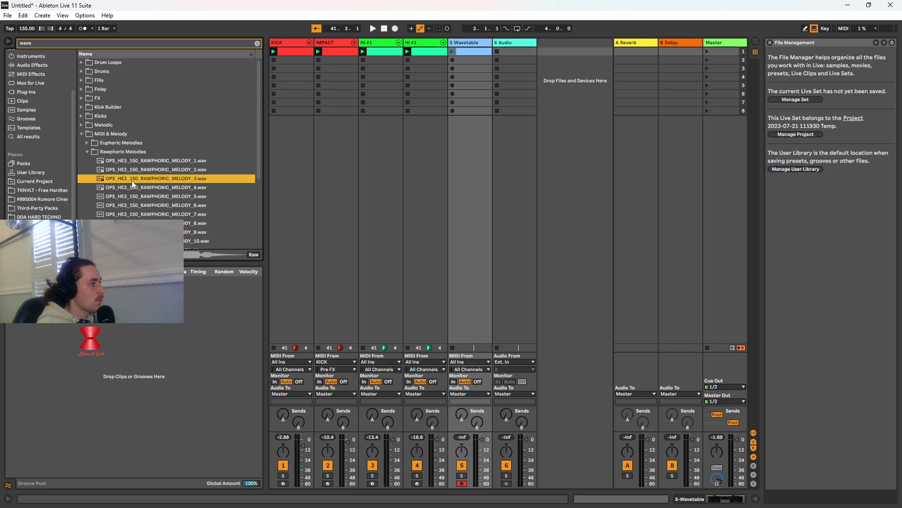
{"action": "left_click", "coordinate": [140, 188]}
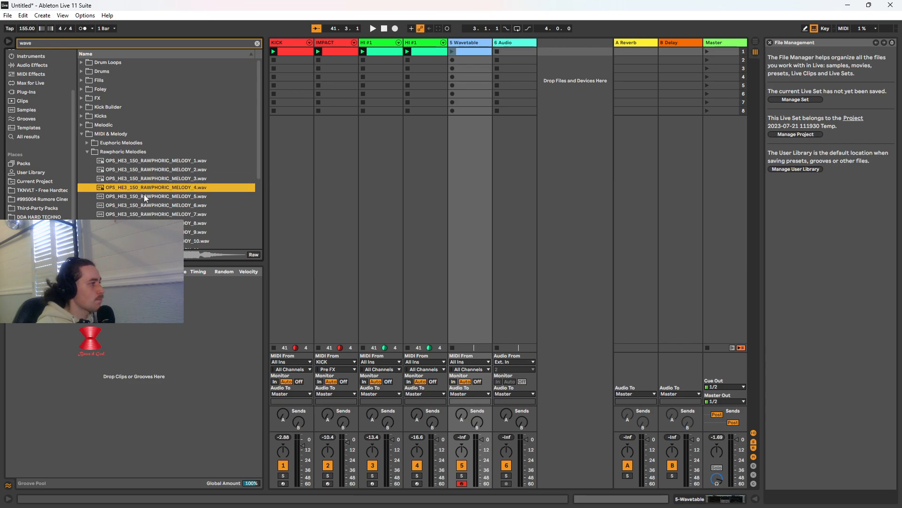
{"action": "left_click", "coordinate": [144, 195]}
{"action": "left_click", "coordinate": [154, 205]}
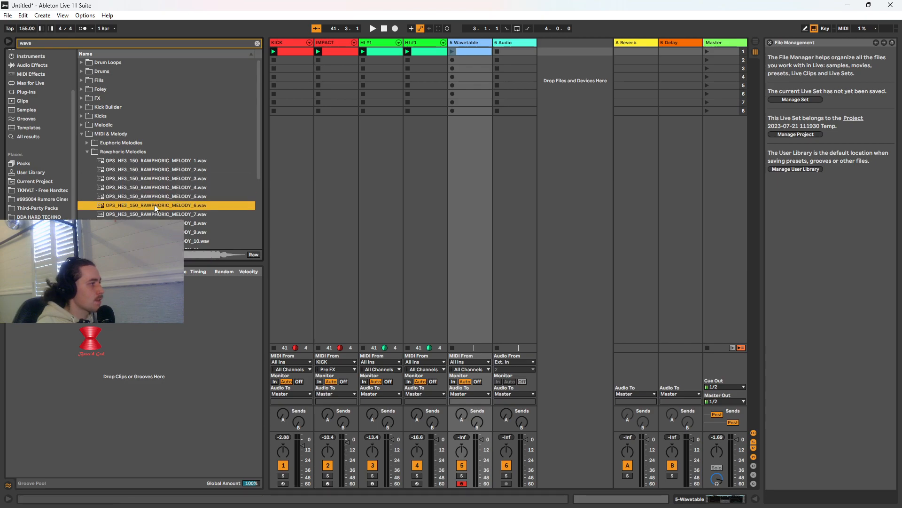
{"action": "key", "text": "Tab"}
{"action": "key", "text": "Tab"}
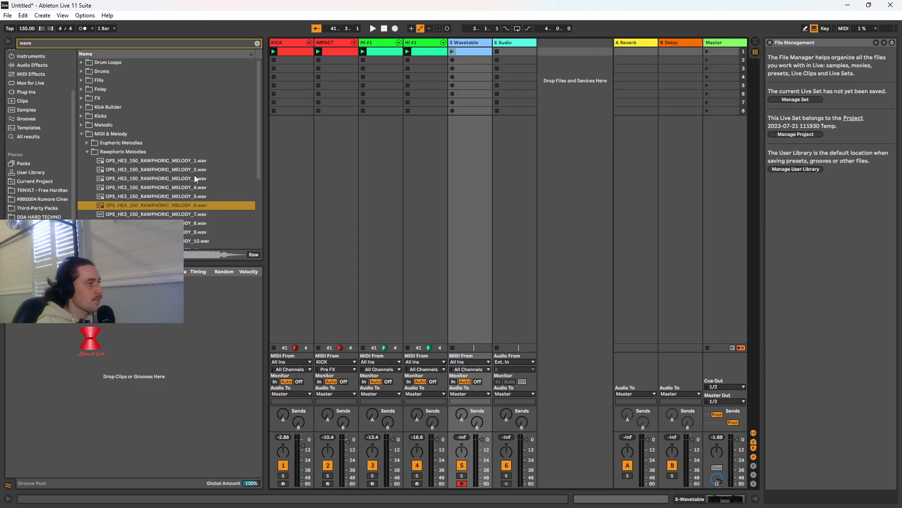
Show the 5 Wavetable track's device and its empty clip, collapse the MIDI & Melody folder, and select the 6 Audio track
{"action": "double_click", "coordinate": [468, 43]}
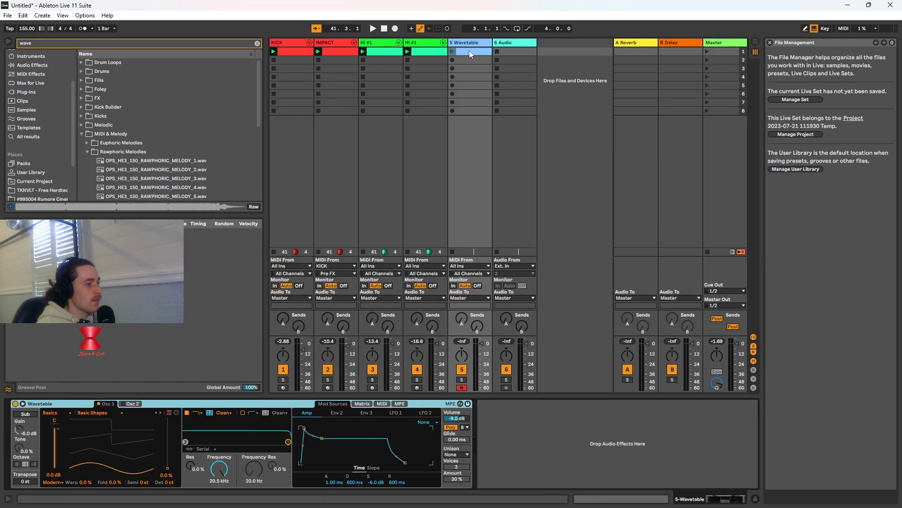
{"action": "left_click", "coordinate": [470, 50]}
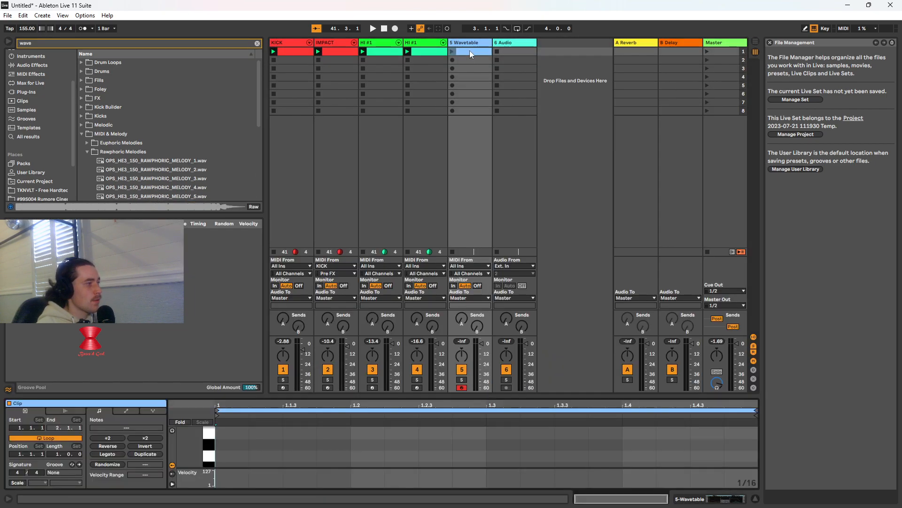
{"action": "left_click", "coordinate": [81, 133]}
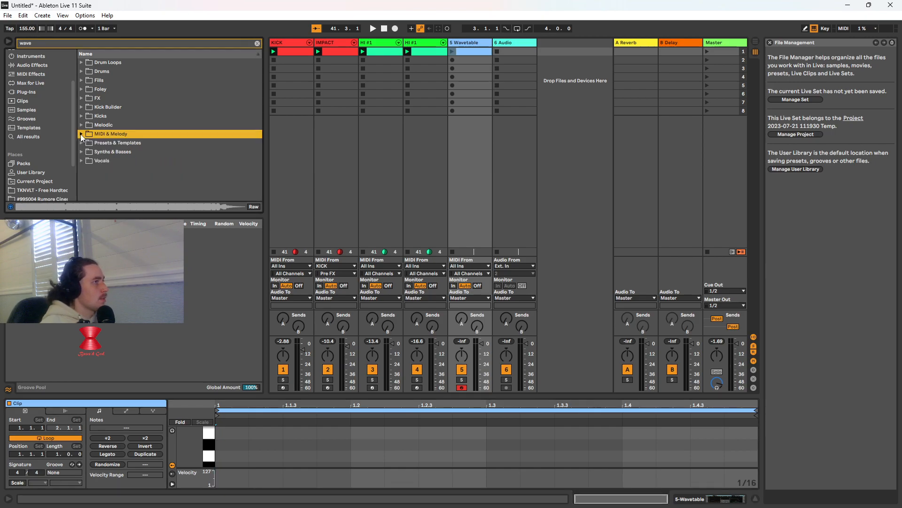
{"action": "left_click", "coordinate": [471, 43]}
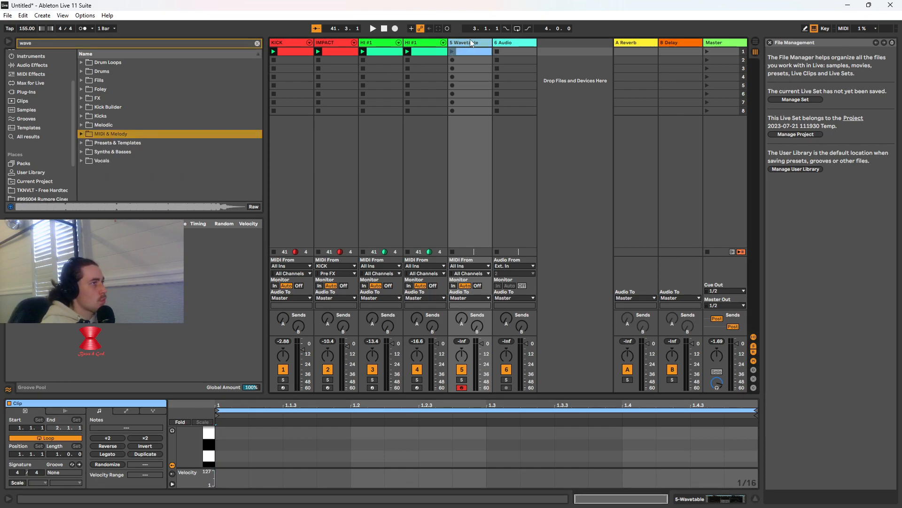
{"action": "left_click", "coordinate": [515, 43]}
Look for MIDI files in MIDI & Melody and in the SERUM SYNTH TEMPLATE [BONUS] folder under Presets & Templates
{"action": "left_click", "coordinate": [81, 134]}
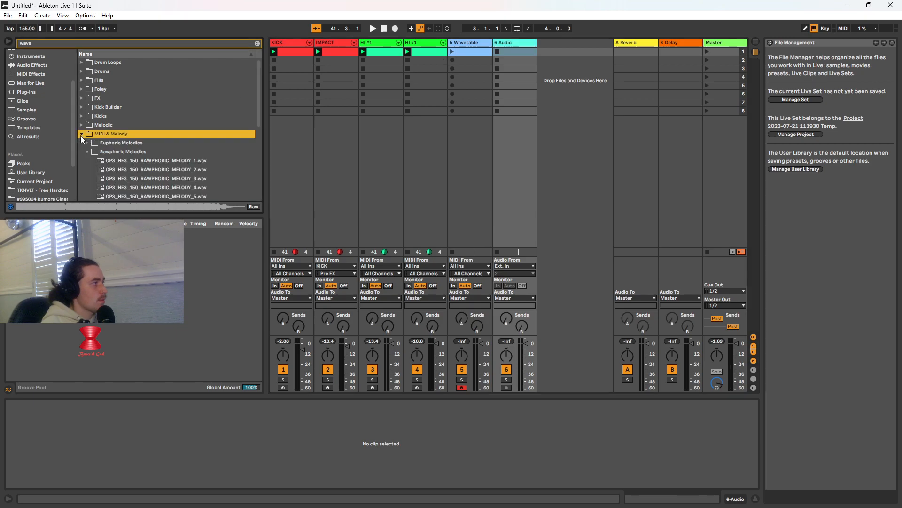
{"action": "scroll", "coordinate": [106, 156], "scroll_direction": "down", "scroll_amount": 6}
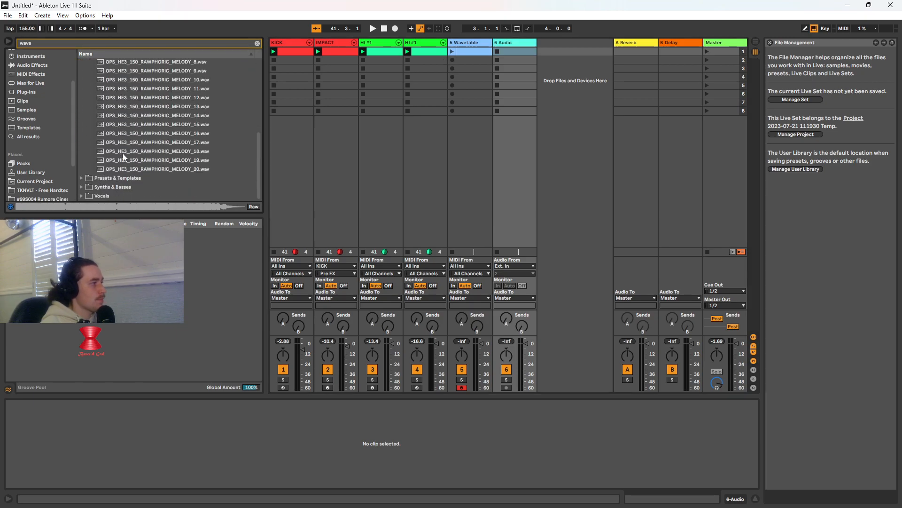
{"action": "left_click", "coordinate": [86, 178]}
{"action": "left_click", "coordinate": [86, 151]}
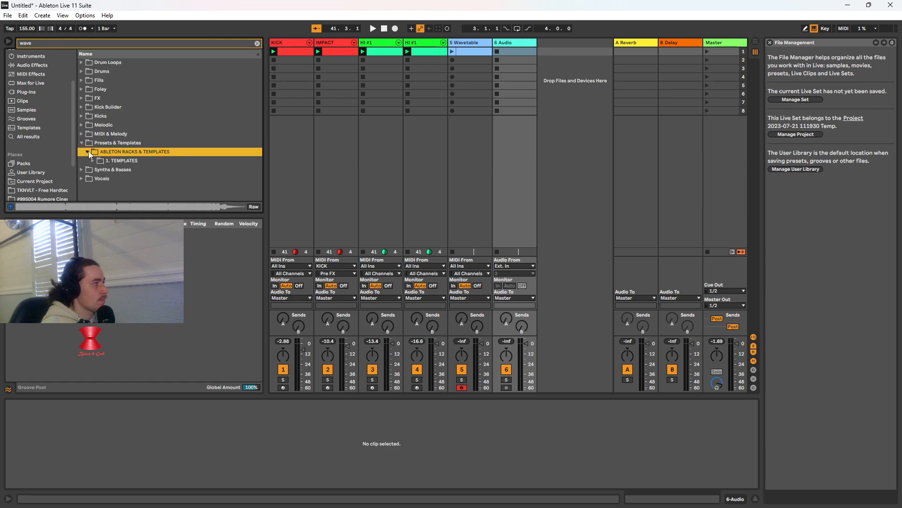
{"action": "left_click", "coordinate": [91, 161]}
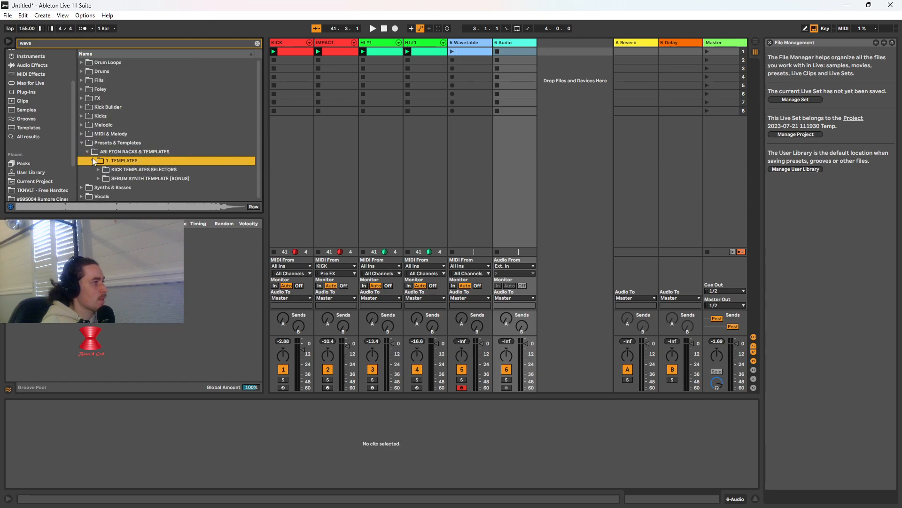
{"action": "left_click", "coordinate": [96, 178]}
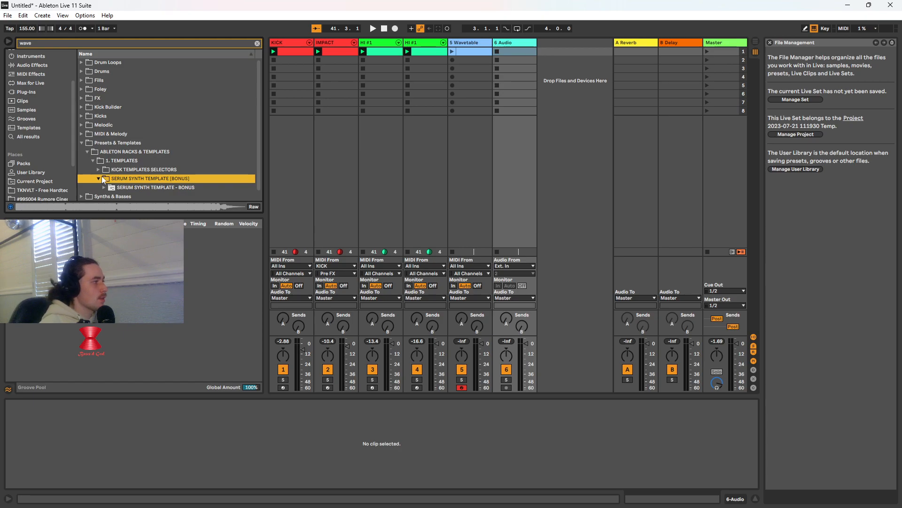
{"action": "left_click", "coordinate": [97, 179]}
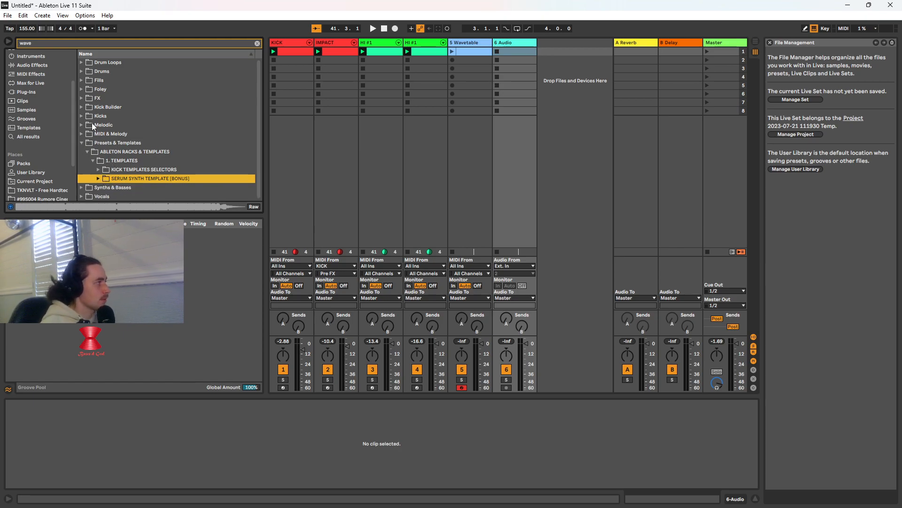
Recheck the MIDI & Melody folder and look through the TSOHT #18, FREE Riemann Techno, DDA HARD TECHNO and #99S004 Rumore packs
{"action": "left_click", "coordinate": [81, 134]}
{"action": "scroll", "coordinate": [114, 153], "scroll_direction": "down", "scroll_amount": 6}
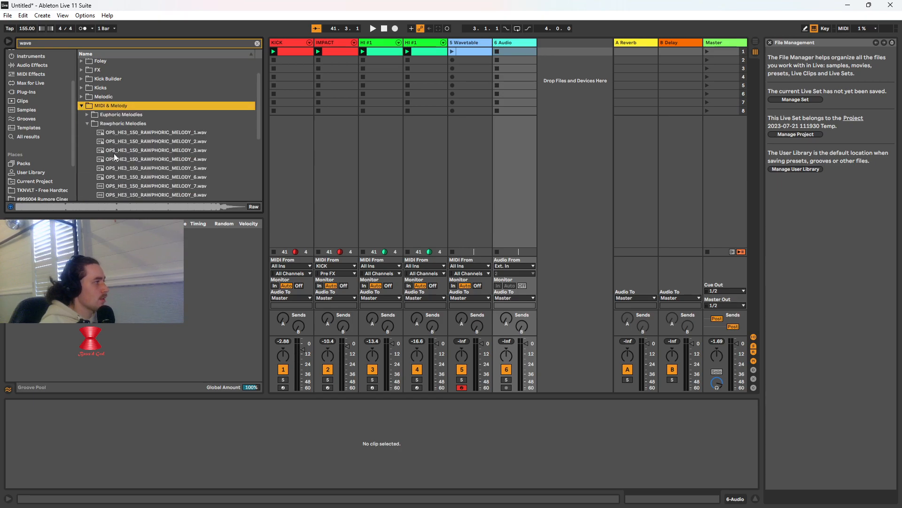
{"action": "scroll", "coordinate": [49, 165], "scroll_direction": "down", "scroll_amount": 2}
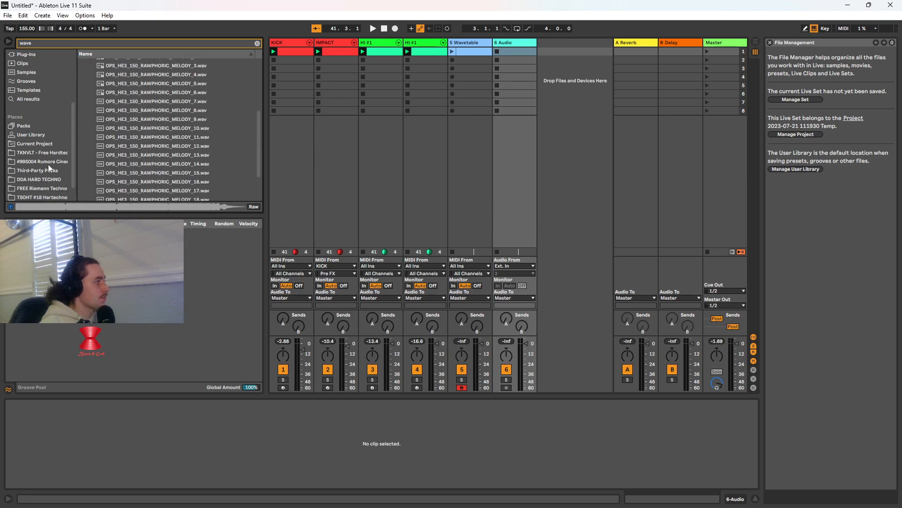
{"action": "scroll", "coordinate": [52, 167], "scroll_direction": "down", "scroll_amount": 2}
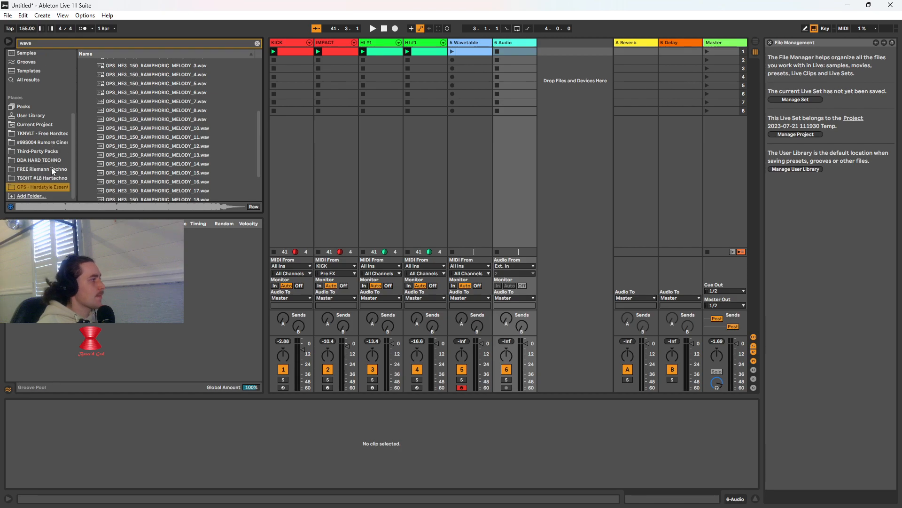
{"action": "left_click", "coordinate": [52, 178]}
{"action": "left_click", "coordinate": [38, 168]}
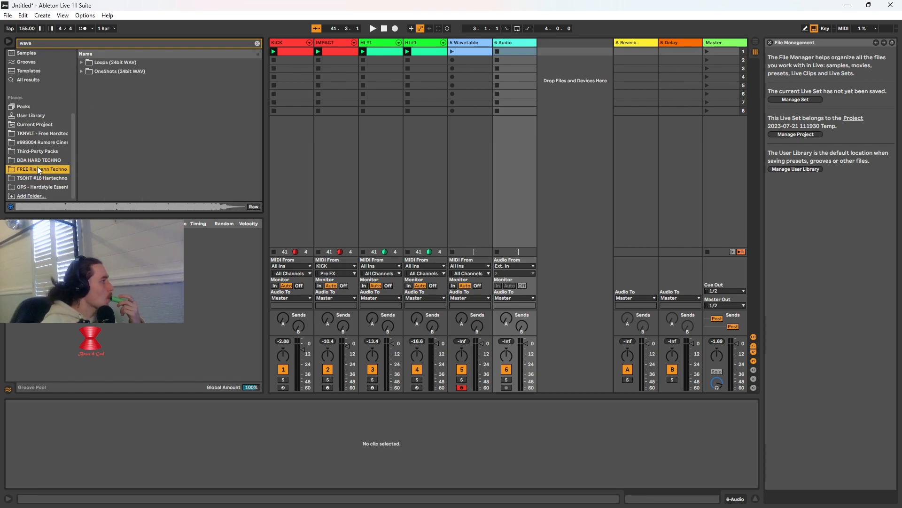
{"action": "left_click", "coordinate": [46, 161]}
{"action": "left_click", "coordinate": [53, 142]}
Clear the "wave" search filter from the browser and reopen the OPS - Hardstyle pack
{"action": "left_click", "coordinate": [257, 43]}
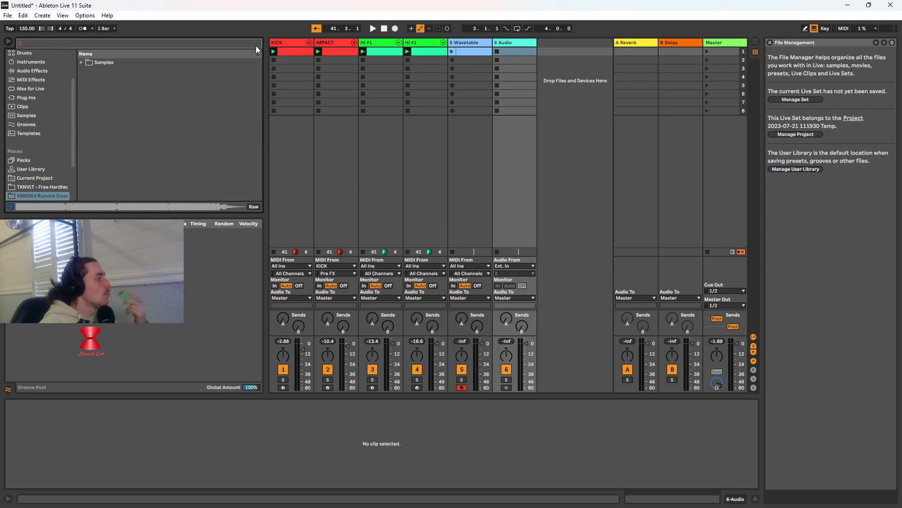
{"action": "scroll", "coordinate": [46, 148], "scroll_direction": "down", "scroll_amount": 3}
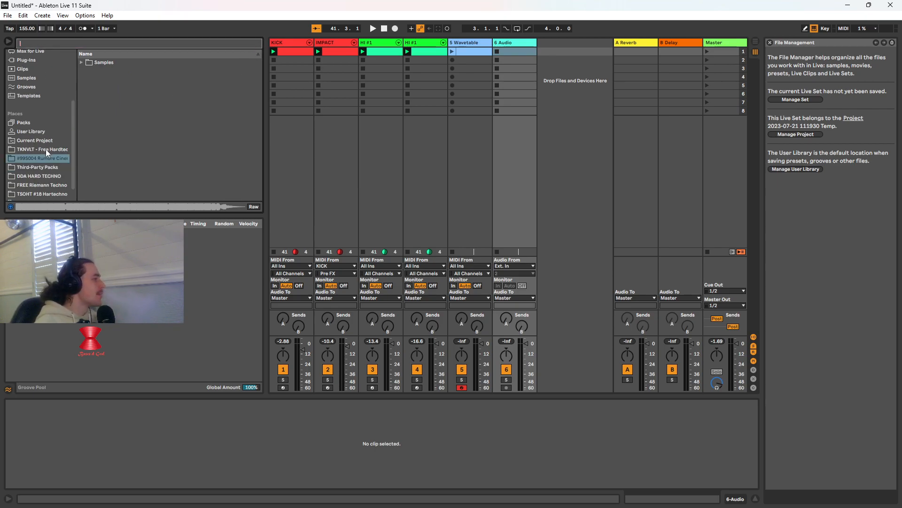
{"action": "left_click", "coordinate": [55, 183]}
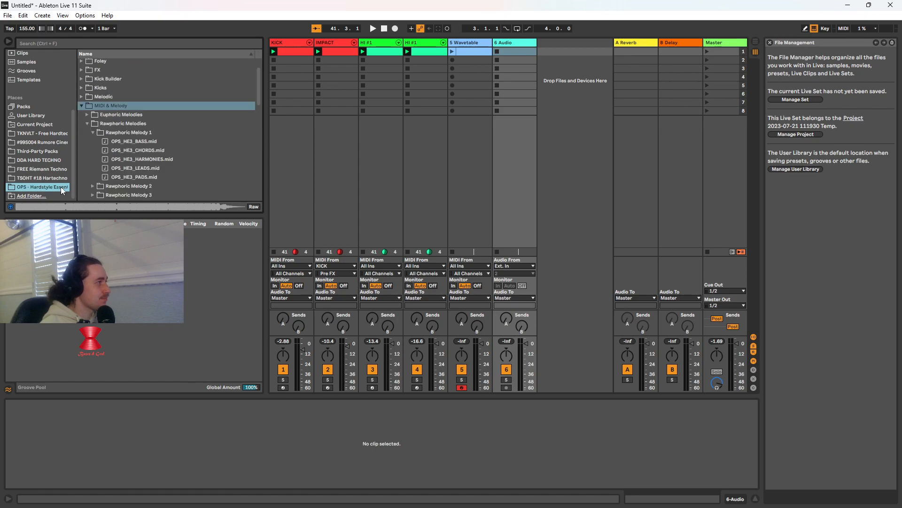
Preview OPS_HE3_CHORDS.mid and OPS_HE3_HARMONIES.mid in the Rawphoric Melody 1 folder
{"action": "scroll", "coordinate": [120, 156], "scroll_direction": "down", "scroll_amount": 3}
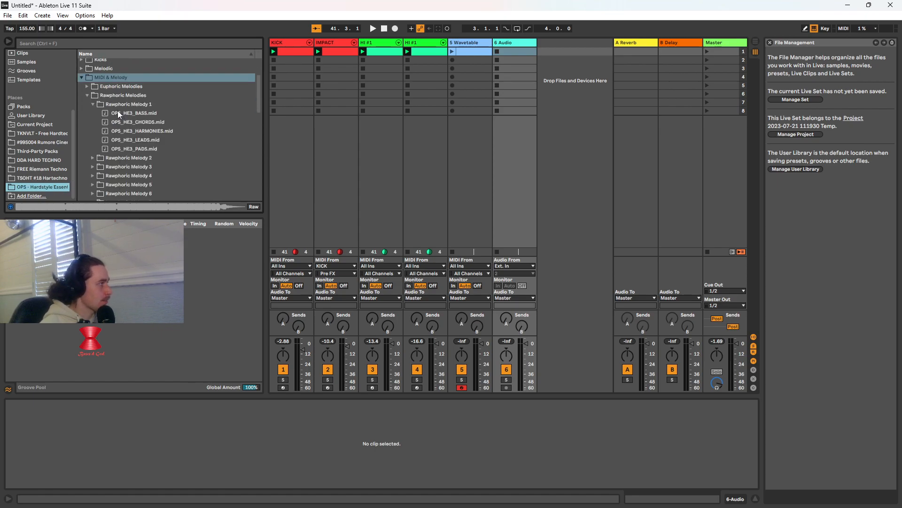
{"action": "left_click", "coordinate": [149, 121]}
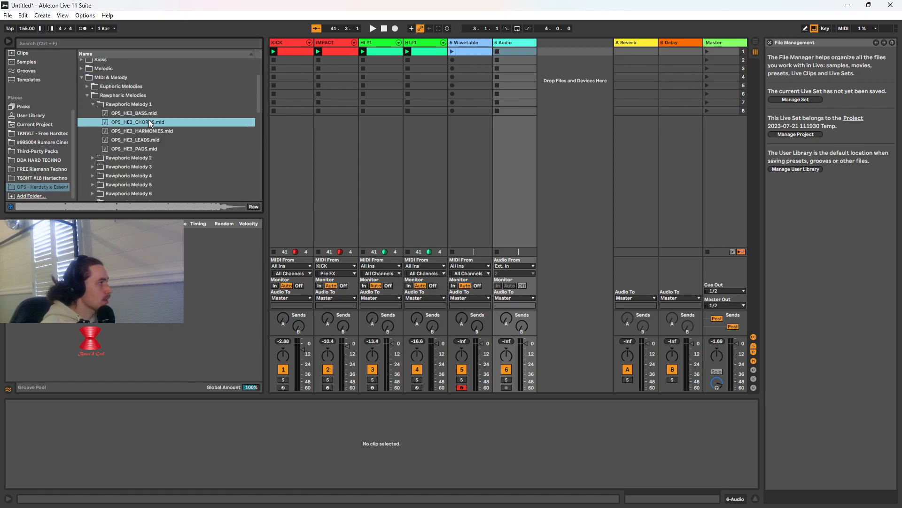
{"action": "left_click", "coordinate": [11, 207]}
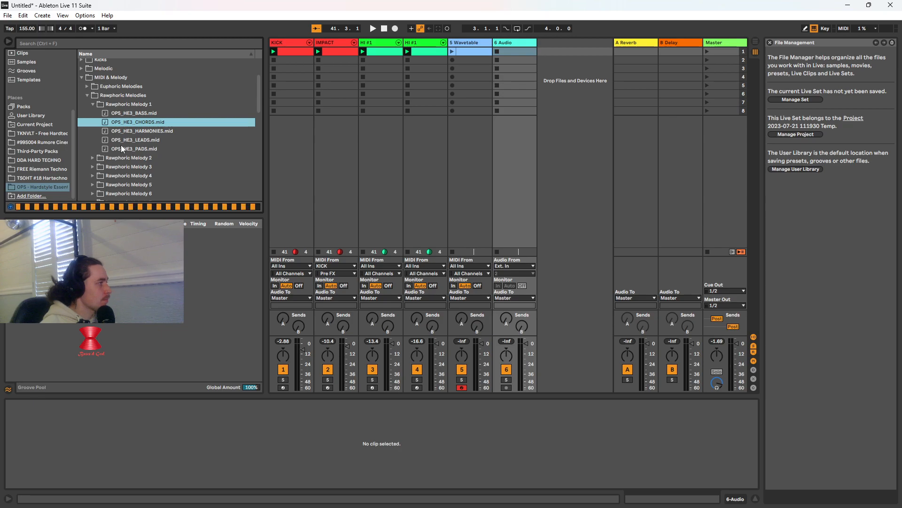
{"action": "left_click", "coordinate": [144, 130]}
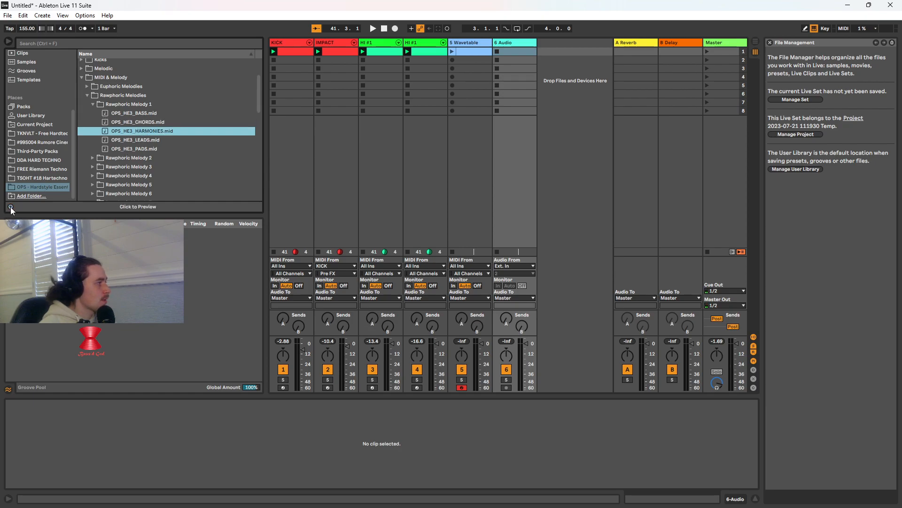
{"action": "left_click", "coordinate": [10, 207]}
{"action": "left_click", "coordinate": [127, 132]}
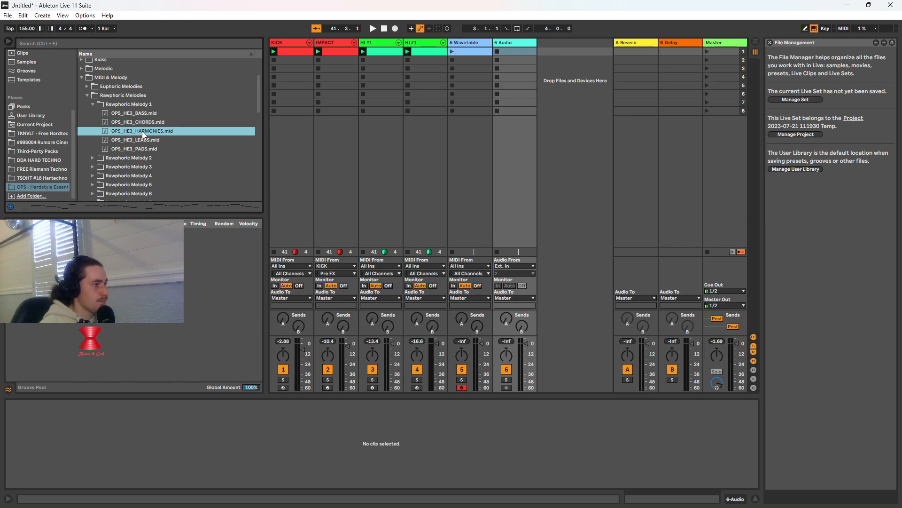
Load OPS_HE3_HARMONIES.mid from Rawphoric Melody 1 onto a new MIDI track and launch the empty Wavetable clip
{"action": "left_click", "coordinate": [465, 50]}
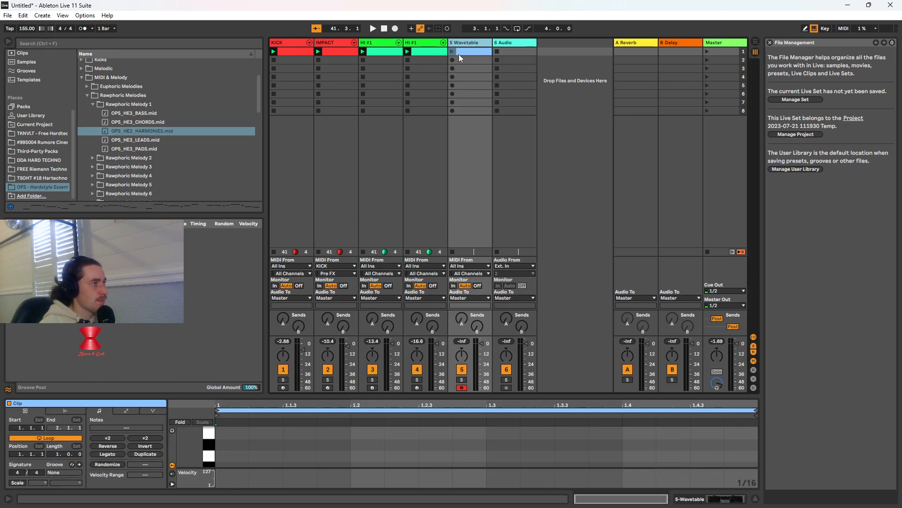
{"action": "left_click", "coordinate": [158, 129]}
{"action": "double_click", "coordinate": [158, 128]}
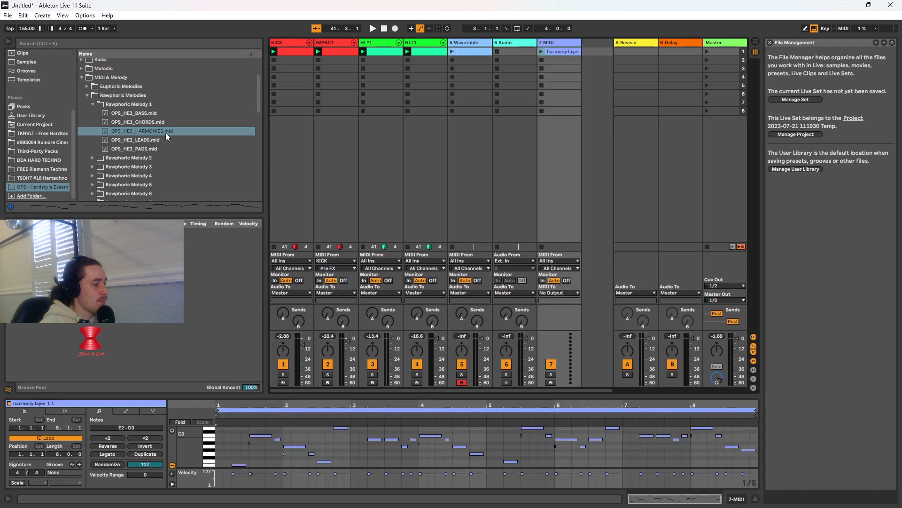
{"action": "left_click", "coordinate": [453, 51]}
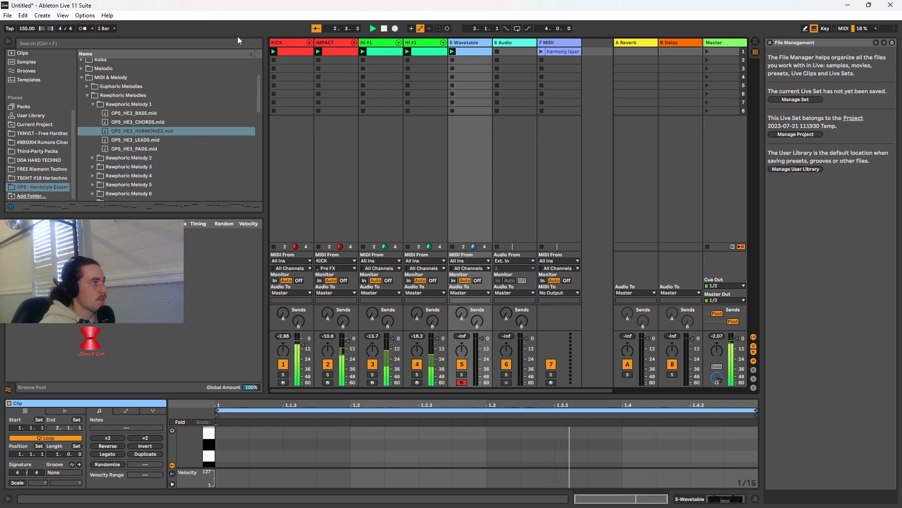
Stop playback, move the harmony MIDI track ahead of the Wavetable track, and delete the Wavetable track
{"action": "left_click", "coordinate": [384, 28]}
{"action": "left_click", "coordinate": [557, 43]}
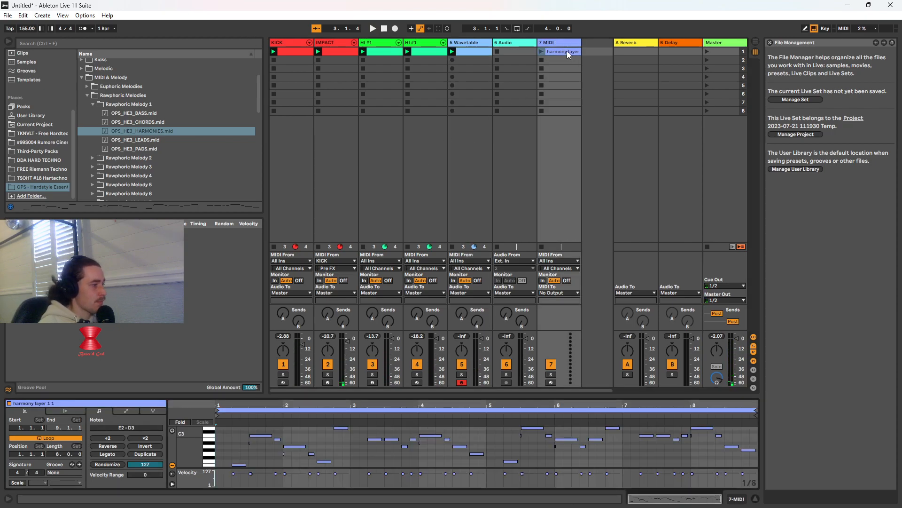
{"action": "left_click", "coordinate": [569, 43]}
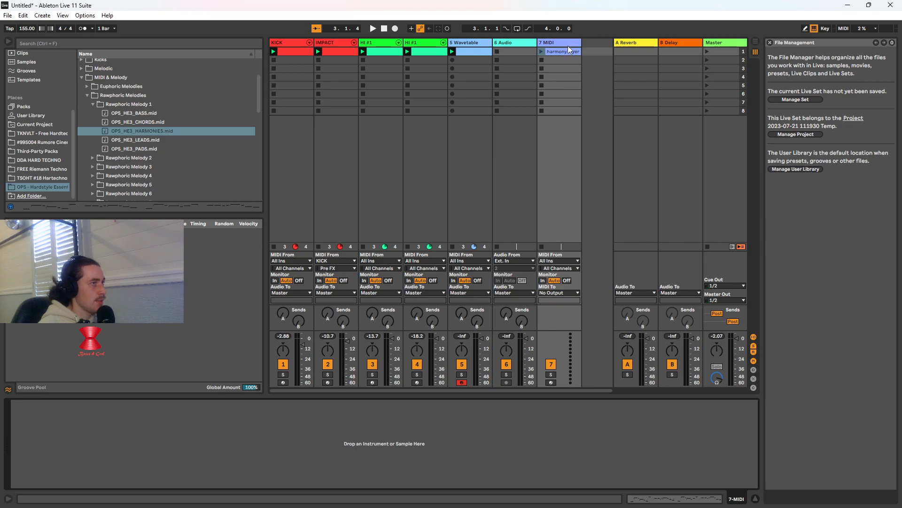
{"action": "left_click_drag", "start_coordinate": [545, 41], "coordinate": [476, 43]}
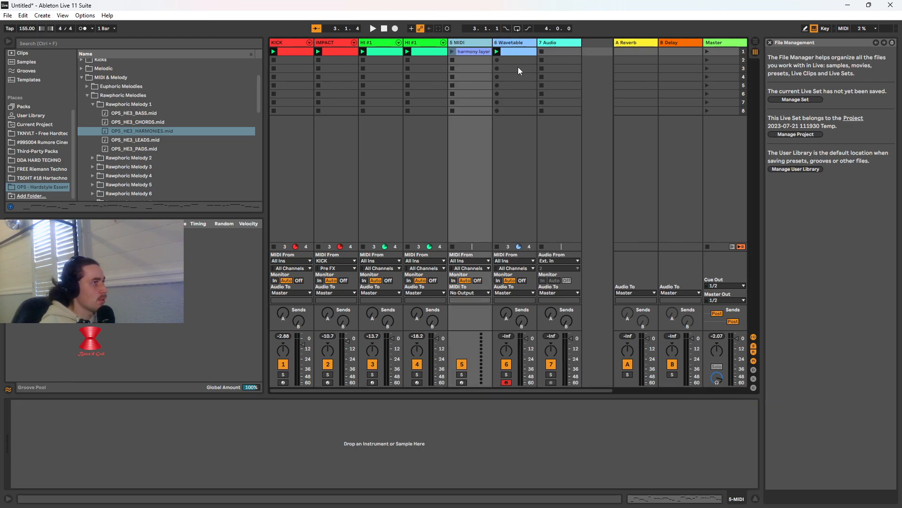
{"action": "right_click", "coordinate": [507, 43]}
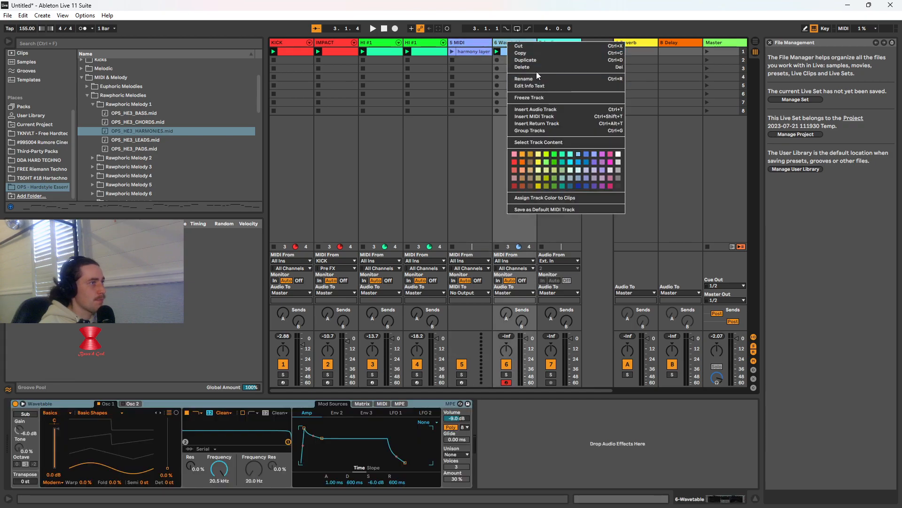
{"action": "left_click", "coordinate": [538, 69]}
Search the instruments for "wavetable" and try to load Wavetable onto the harmony MIDI track
{"action": "left_click", "coordinate": [102, 41]}
{"action": "type", "text": "wavert"}
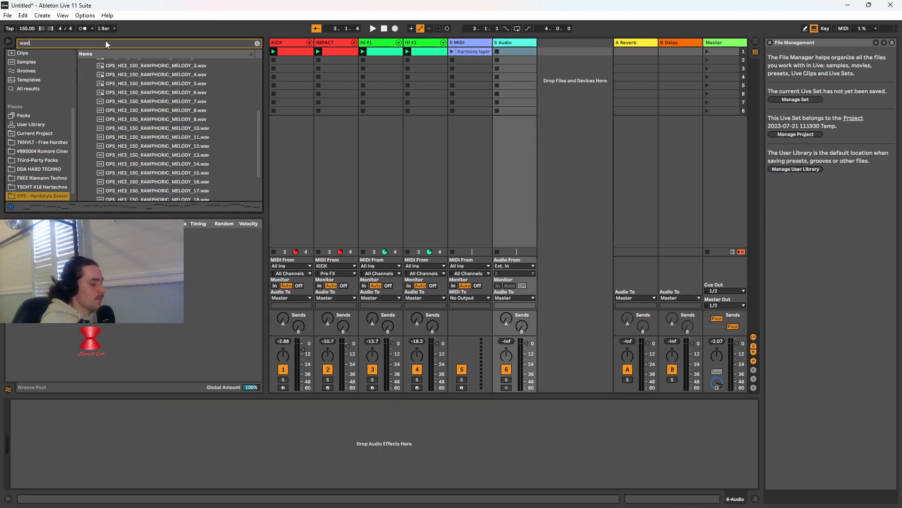
{"action": "key", "text": "BackSpace"}
{"action": "key", "text": "BackSpace"}
{"action": "type", "text": "ta"}
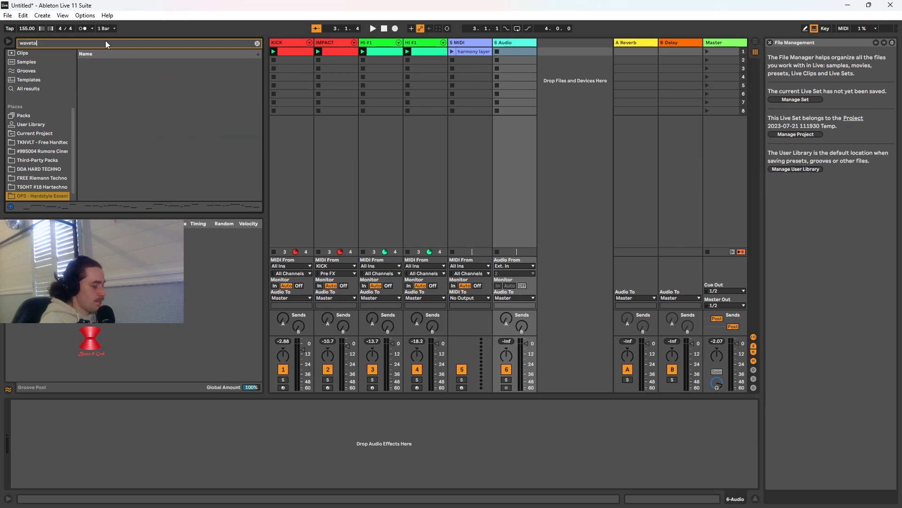
{"action": "type", "text": "ble"}
{"action": "scroll", "coordinate": [56, 106], "scroll_direction": "up", "scroll_amount": 5}
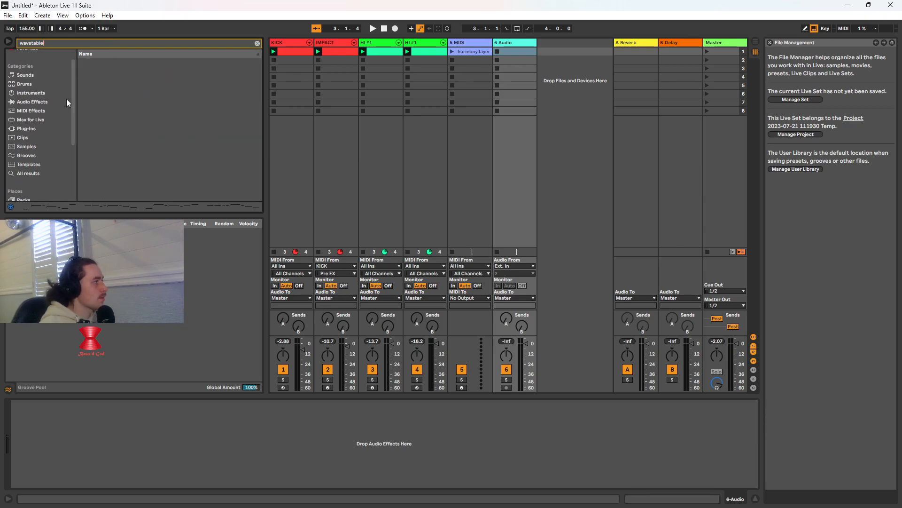
{"action": "left_click", "coordinate": [65, 94]}
{"action": "left_click_drag", "start_coordinate": [100, 94], "coordinate": [75, 419]}
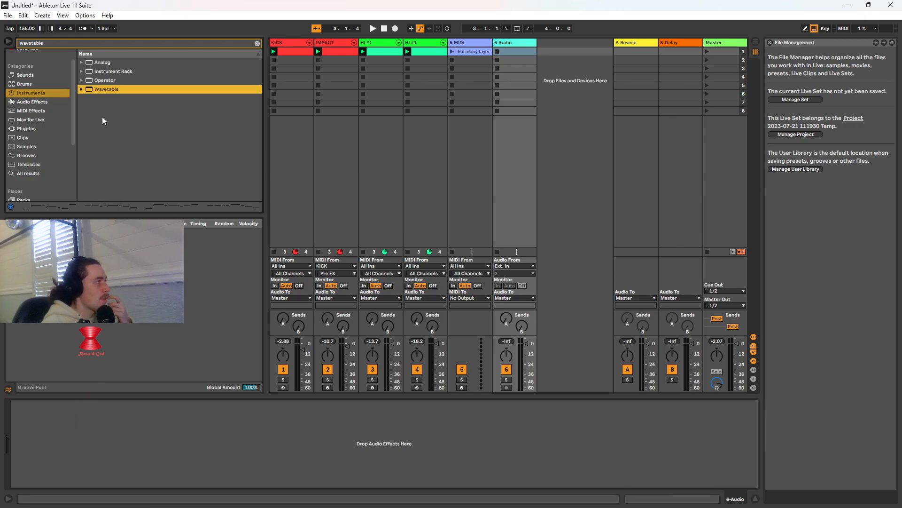
{"action": "left_click_drag", "start_coordinate": [107, 91], "coordinate": [462, 53]}
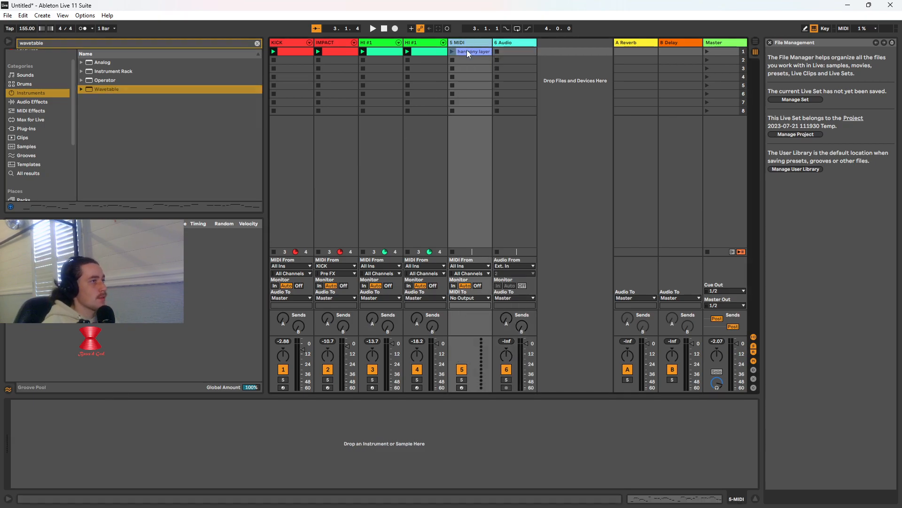
Open the harmony layer clip in an enlarged note editor and play it with the beat
{"action": "left_click", "coordinate": [467, 50]}
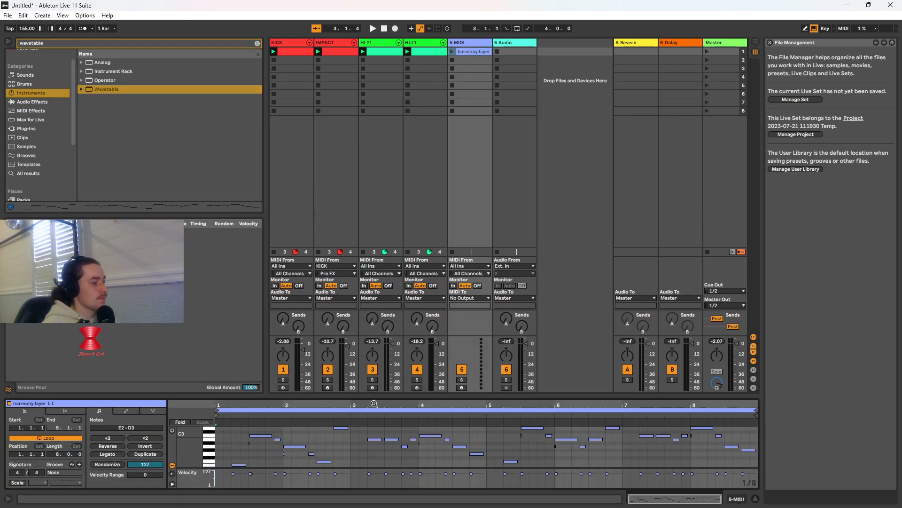
{"action": "left_click_drag", "start_coordinate": [395, 397], "coordinate": [395, 295]}
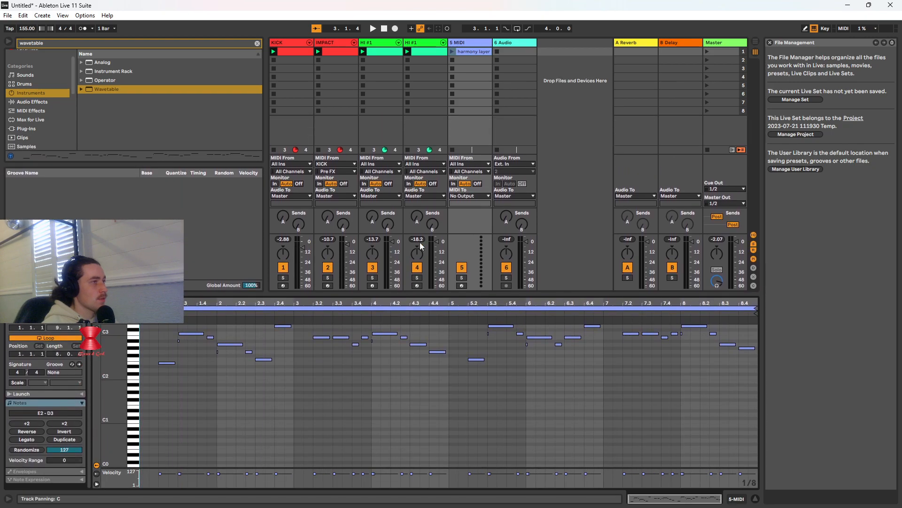
{"action": "left_click", "coordinate": [453, 51]}
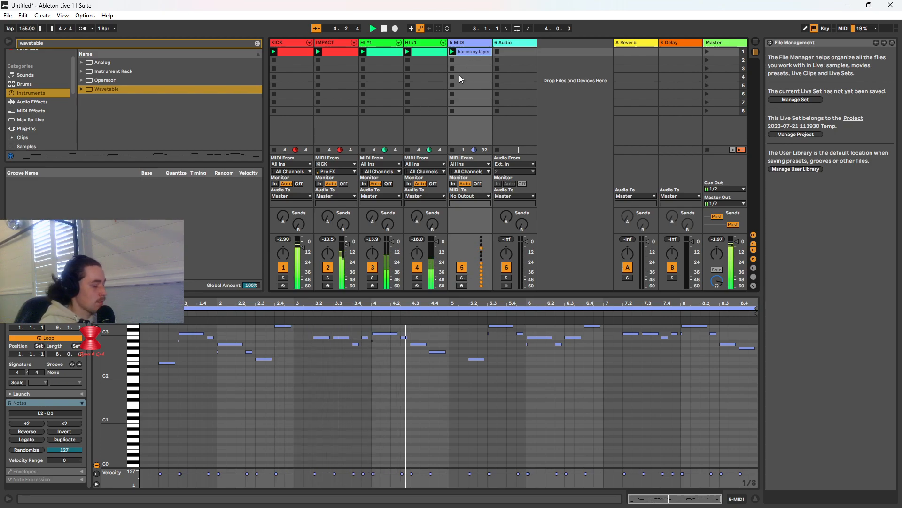
{"action": "left_click", "coordinate": [384, 29]}
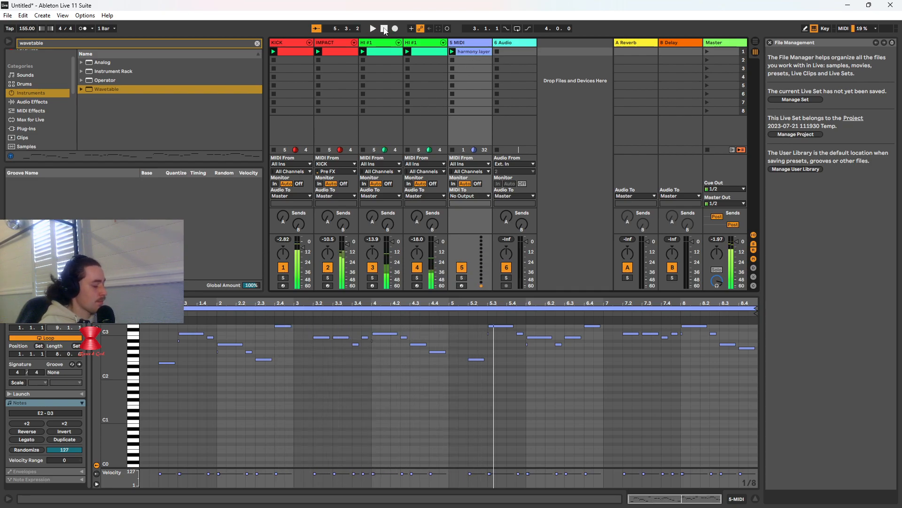
Undo the Wavetable track deletion, the harmony track move and the harmony clip import
{"action": "key", "text": "ctrl+z"}
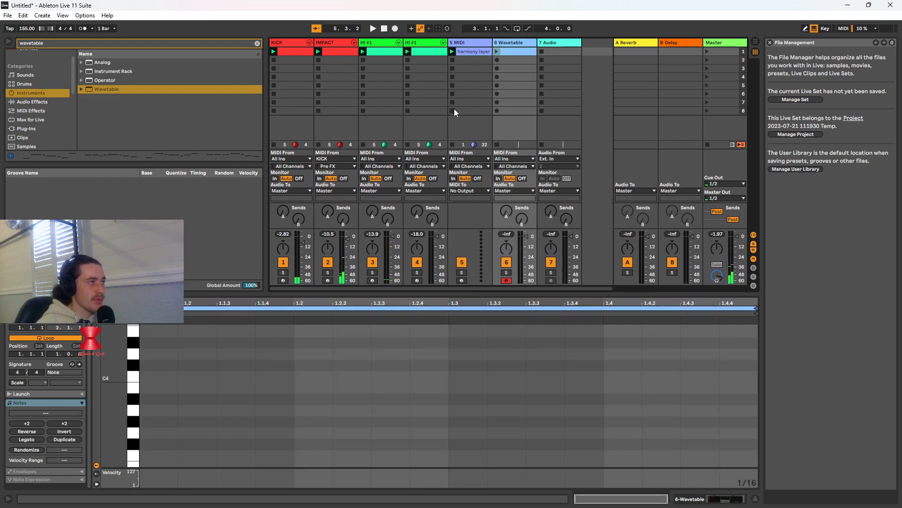
{"action": "key", "text": "ctrl+z"}
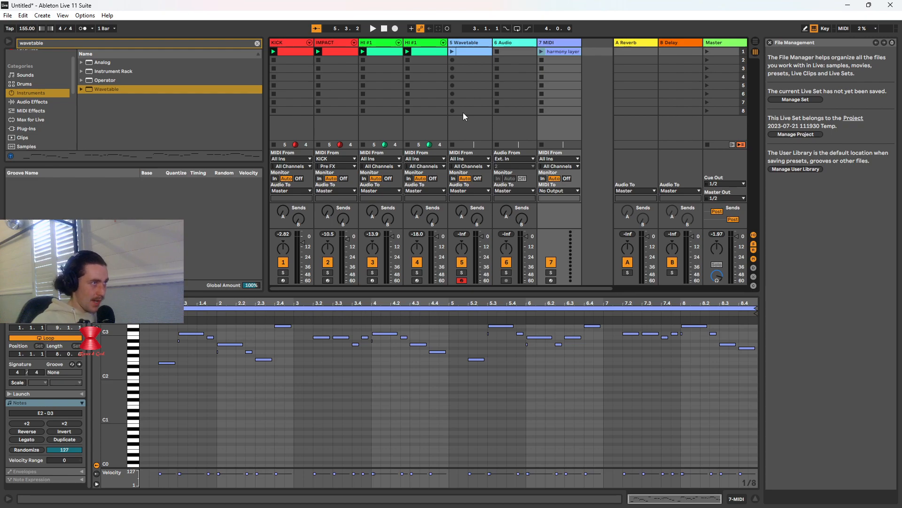
{"action": "key", "text": "ctrl+z"}
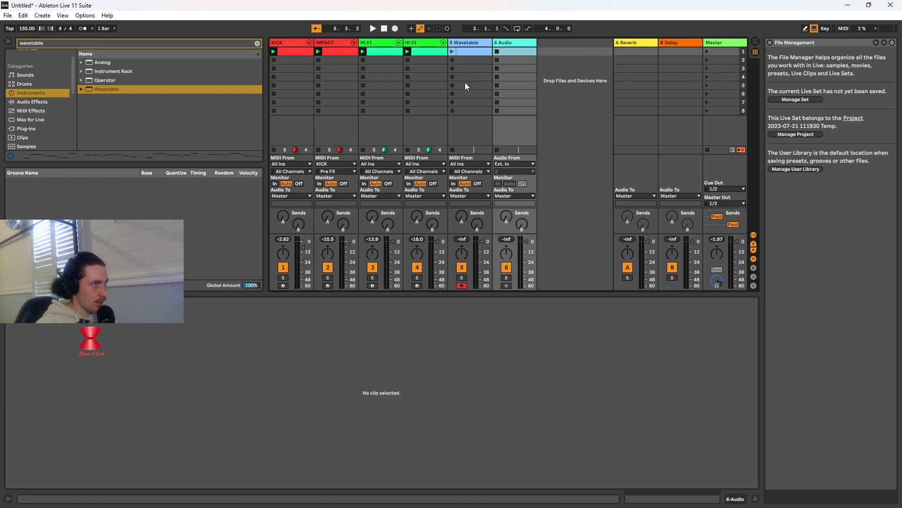
Show the empty Wavetable clip, clear the "wavetable" browser search and reopen the OPS - Hardstyle pack
{"action": "double_click", "coordinate": [452, 51]}
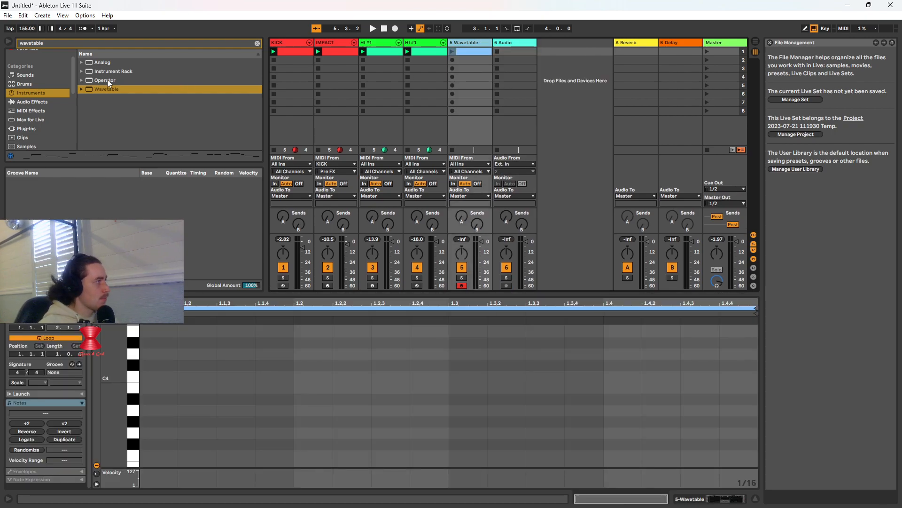
{"action": "scroll", "coordinate": [54, 116], "scroll_direction": "down", "scroll_amount": 6}
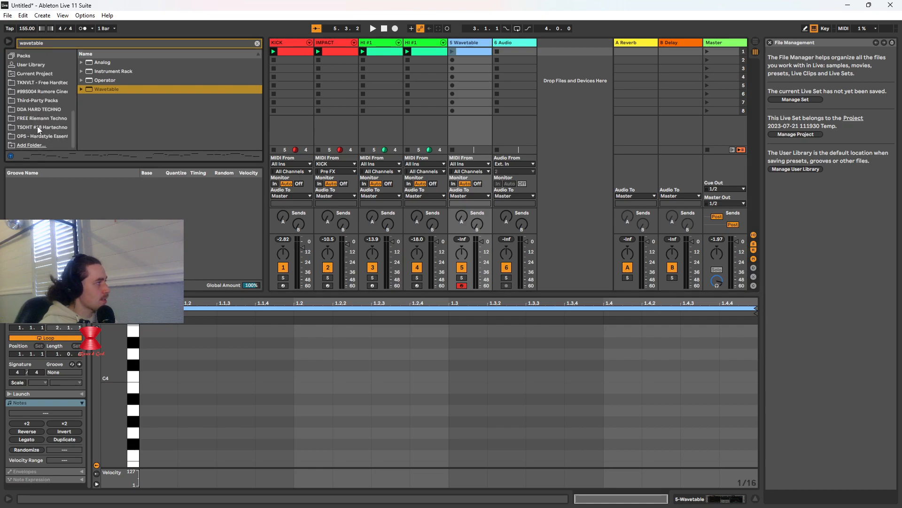
{"action": "left_click", "coordinate": [39, 134]}
{"action": "left_click", "coordinate": [45, 128]}
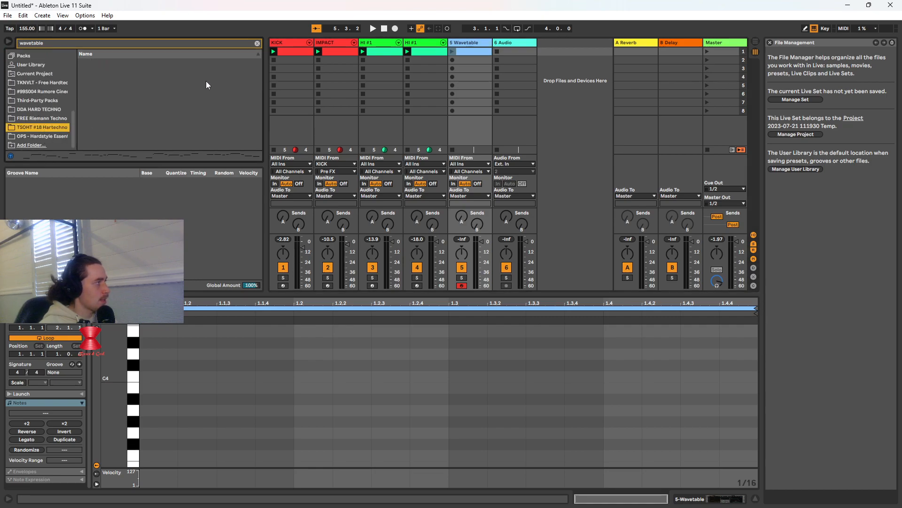
{"action": "left_click", "coordinate": [258, 43]}
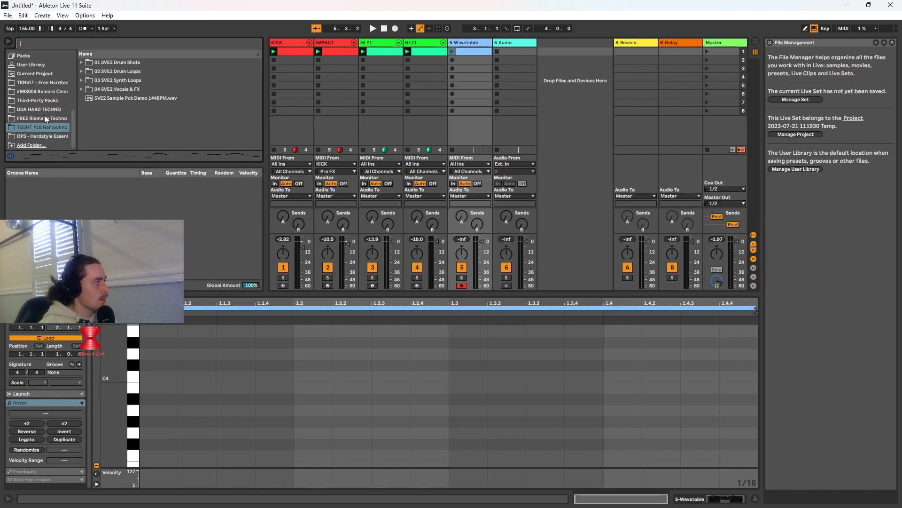
{"action": "left_click", "coordinate": [45, 136]}
Expand the Rawphoric Melody 2 folder and preview its OPS_HE3_CHORDS.mid file
{"action": "scroll", "coordinate": [139, 123], "scroll_direction": "down", "scroll_amount": 4}
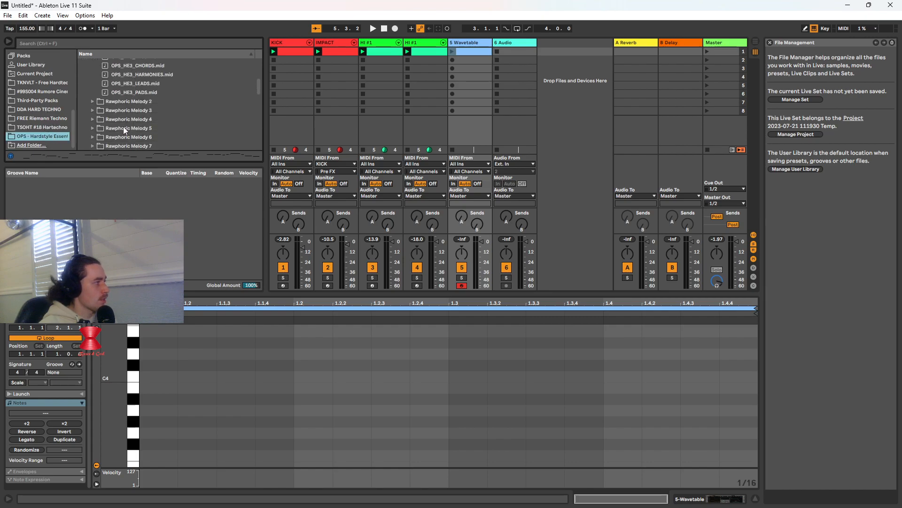
{"action": "left_click", "coordinate": [92, 101]}
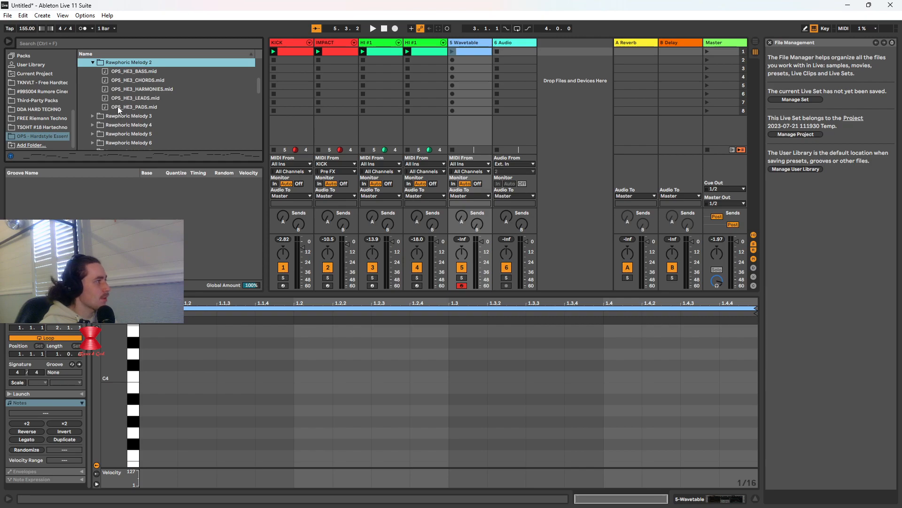
{"action": "left_click", "coordinate": [137, 82]}
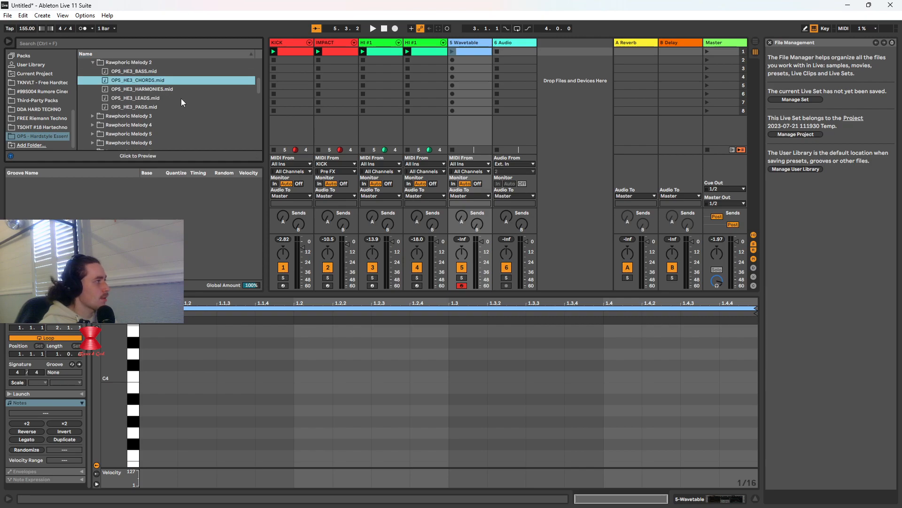
{"action": "left_click", "coordinate": [15, 156]}
{"action": "key", "text": "Tab"}
{"action": "key", "text": "Tab"}
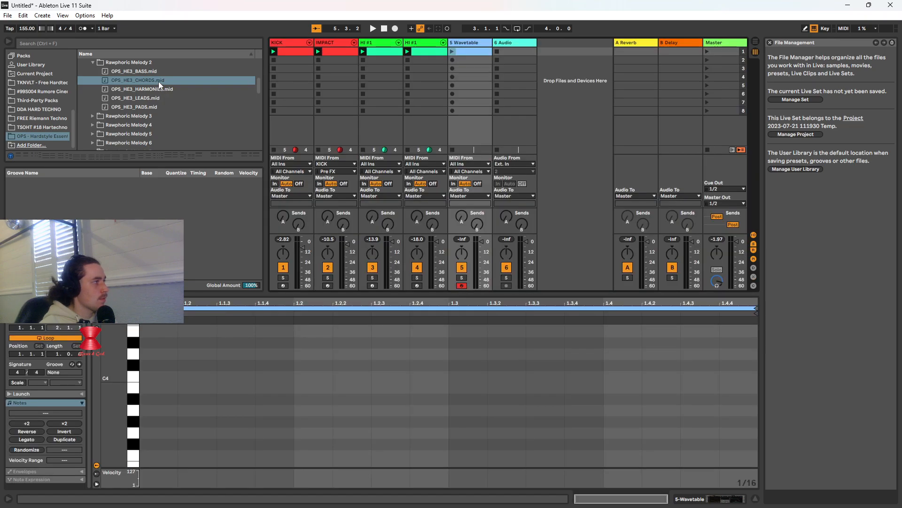
Load OPS_HE3_CHORDS.mid from Rawphoric Melody 2 onto a new MIDI track and launch the empty Wavetable clip
{"action": "right_click", "coordinate": [158, 81]}
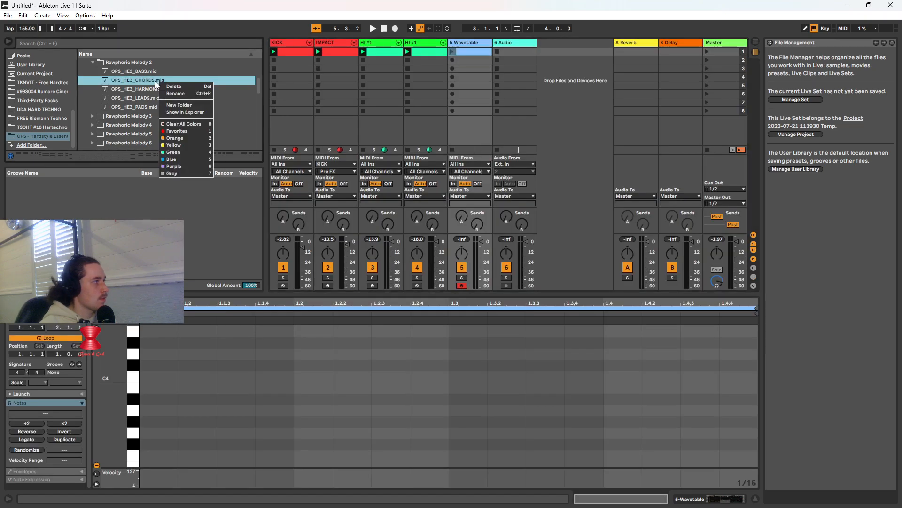
{"action": "left_click", "coordinate": [154, 80]}
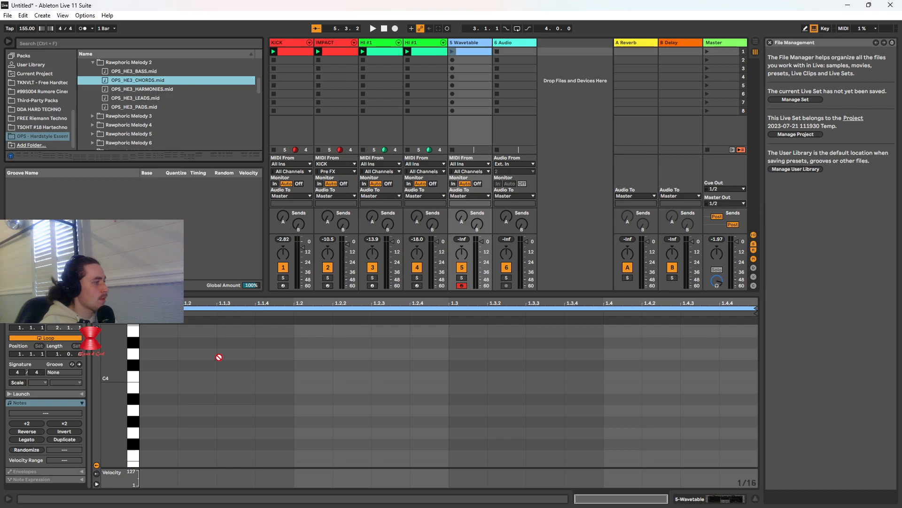
{"action": "double_click", "coordinate": [151, 80]}
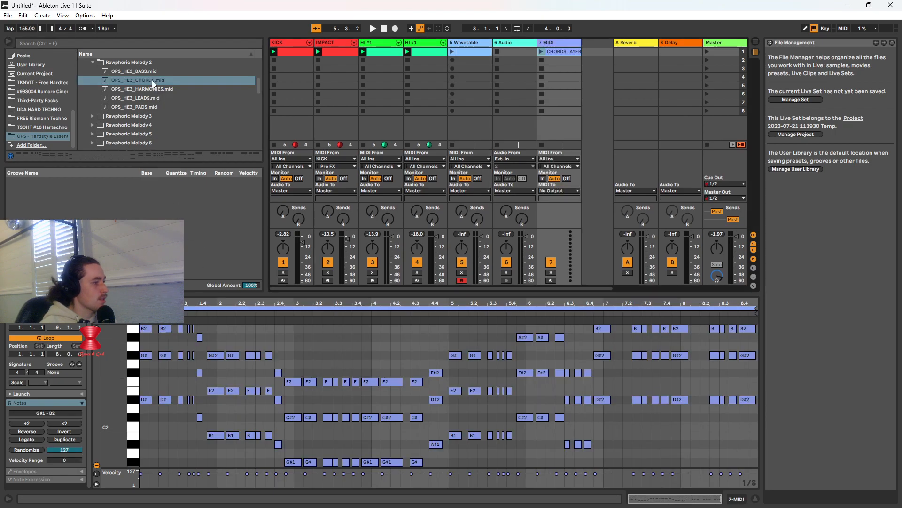
{"action": "left_click", "coordinate": [452, 51]}
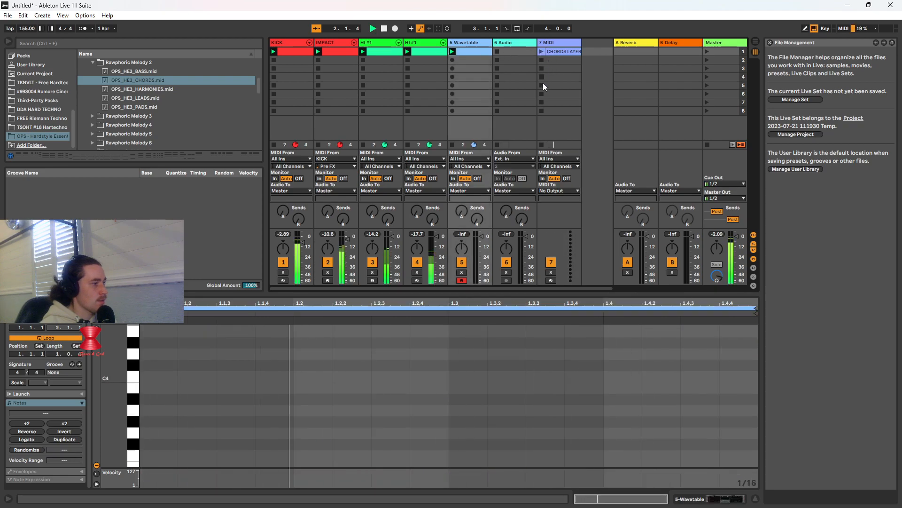
Stop playback, select the notes in the CHORDS LAYER clip and extract their groove into the Groove Pool
{"action": "left_click", "coordinate": [561, 53]}
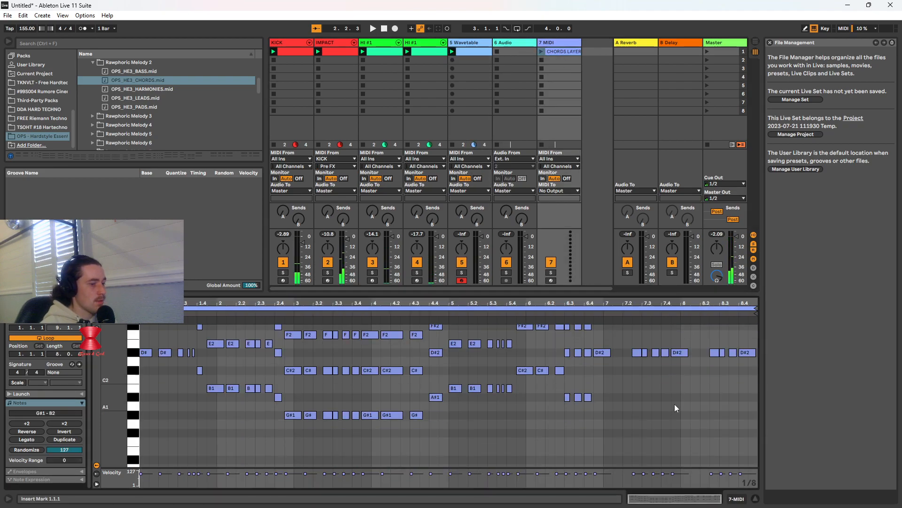
{"action": "scroll", "coordinate": [207, 438], "scroll_direction": "up", "scroll_amount": 2}
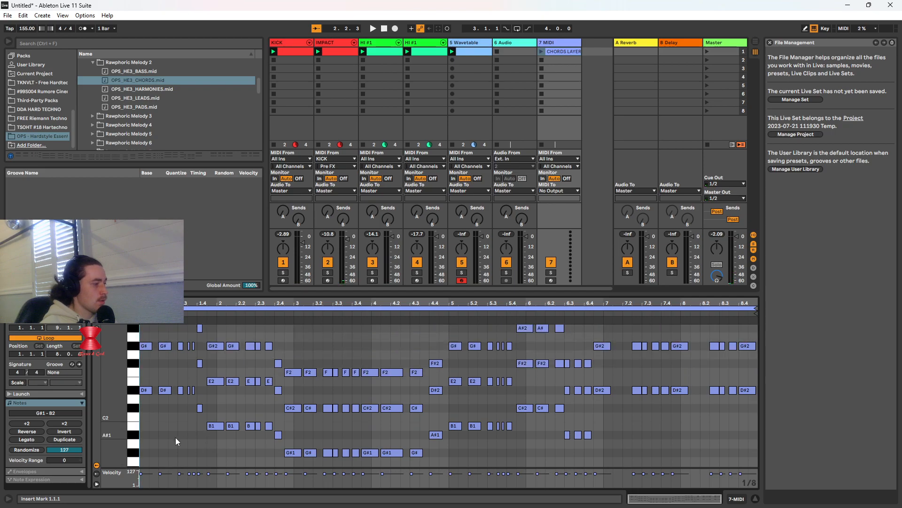
{"action": "key", "text": "ctrl+a"}
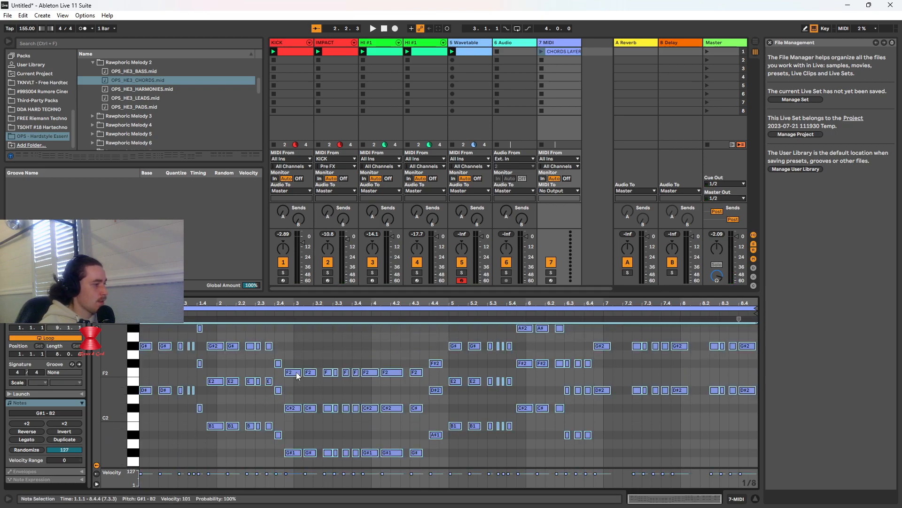
{"action": "right_click", "coordinate": [297, 374]}
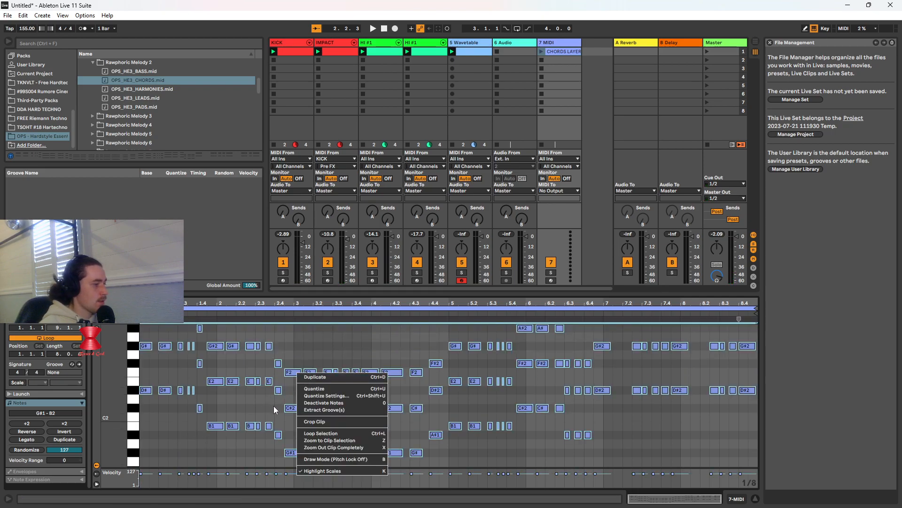
{"action": "key", "text": "Escape"}
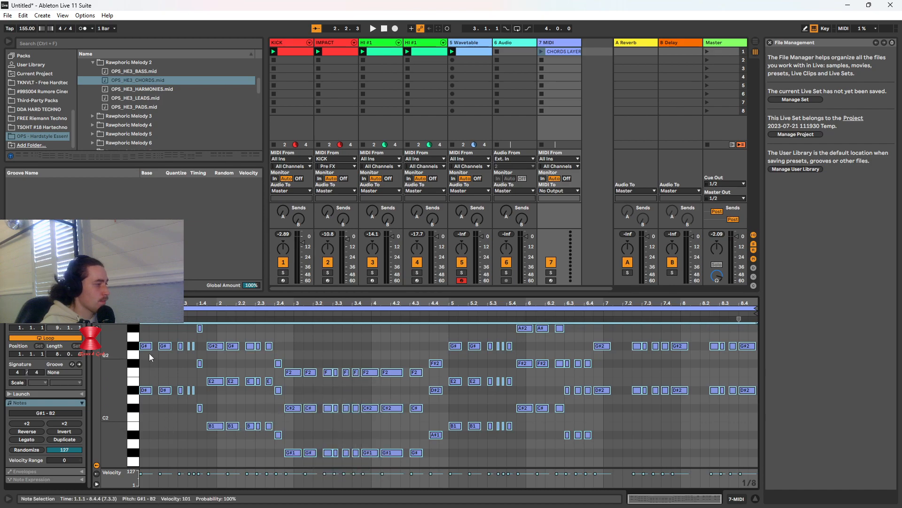
{"action": "left_click_drag", "start_coordinate": [145, 326], "coordinate": [751, 466]}
{"action": "right_click", "coordinate": [587, 436]}
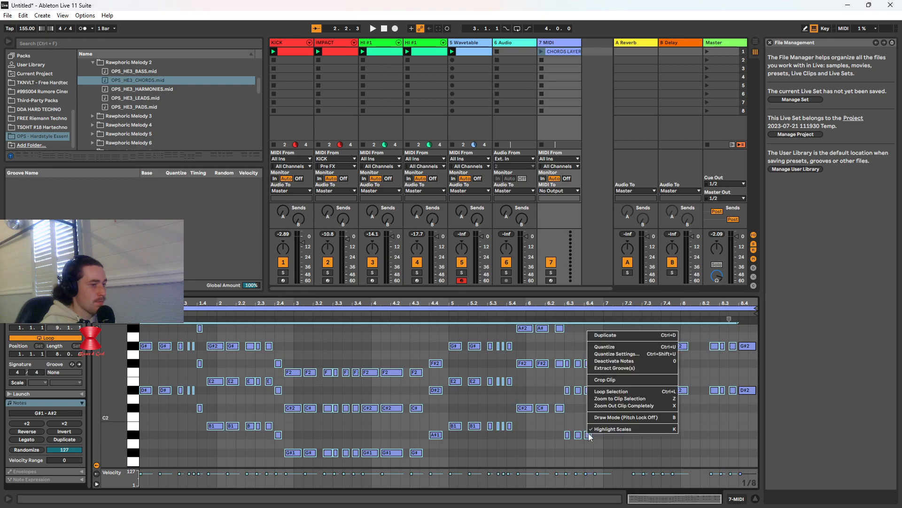
{"action": "left_click", "coordinate": [617, 369]}
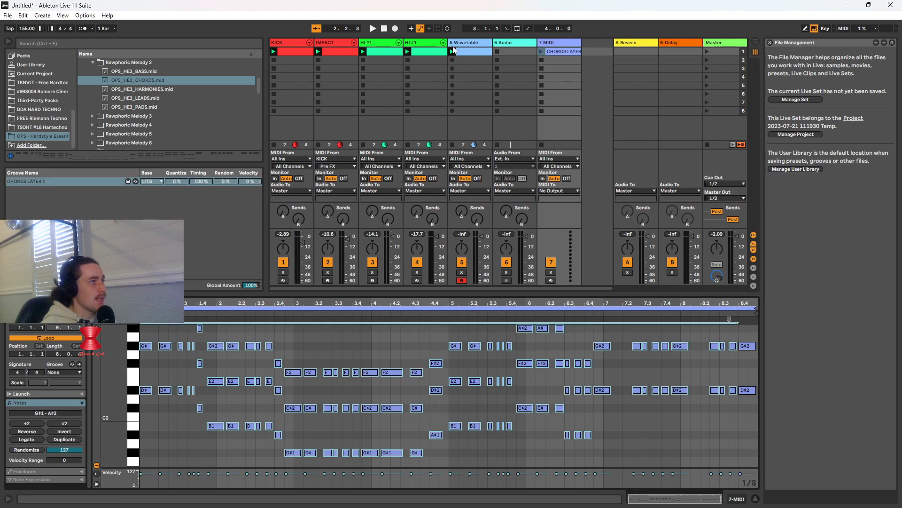
Apply the CHORDS LAYER 1 groove to the empty clip on track 5 Wavetable and launch that clip
{"action": "left_click", "coordinate": [467, 43]}
{"action": "left_click_drag", "start_coordinate": [40, 180], "coordinate": [208, 382]}
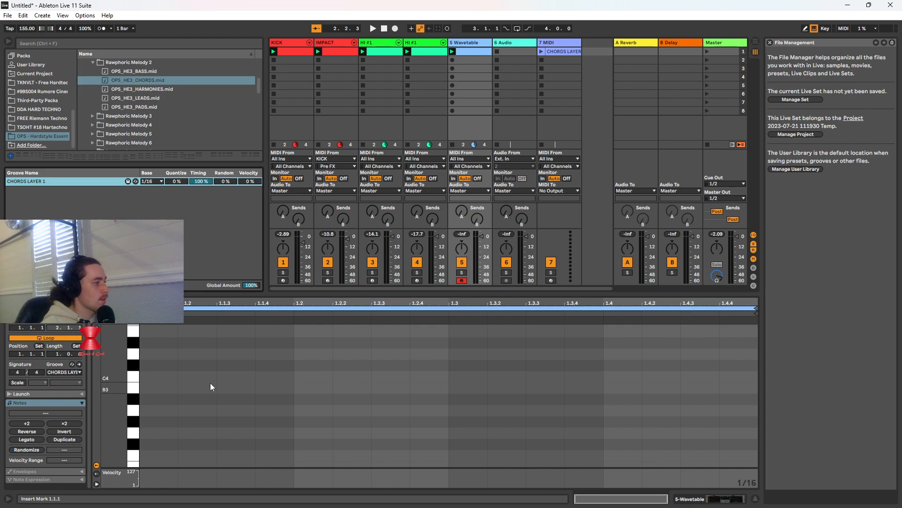
{"action": "scroll", "coordinate": [210, 383], "scroll_direction": "up", "scroll_amount": 5}
{"action": "scroll", "coordinate": [245, 379], "scroll_direction": "up", "scroll_amount": 1}
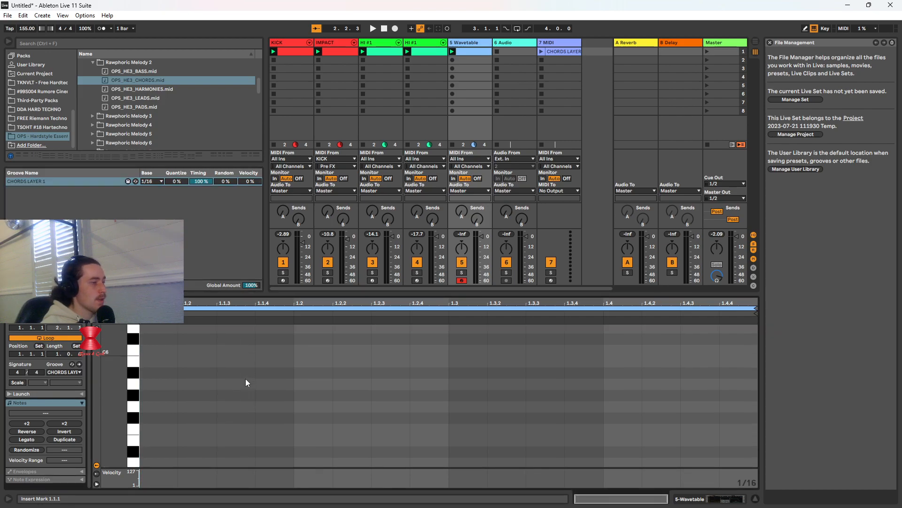
{"action": "scroll", "coordinate": [254, 383], "scroll_direction": "down", "scroll_amount": 8}
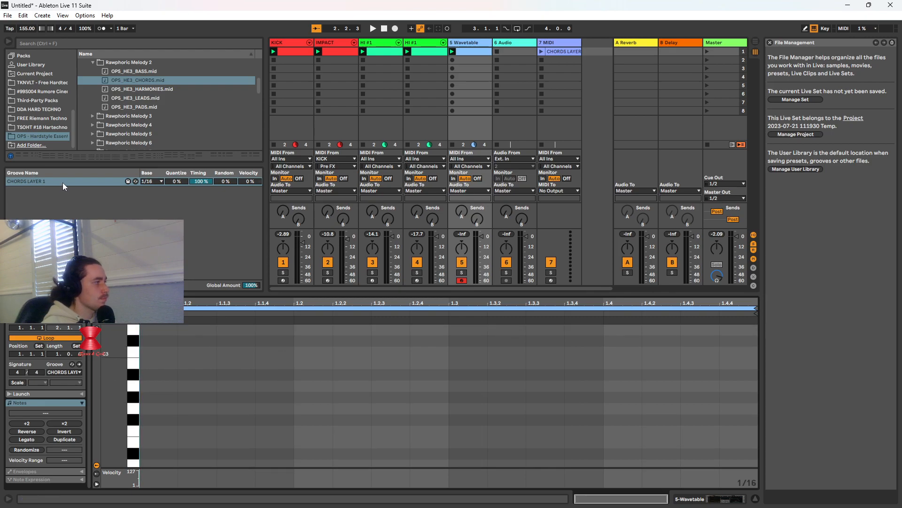
{"action": "left_click", "coordinate": [61, 183]}
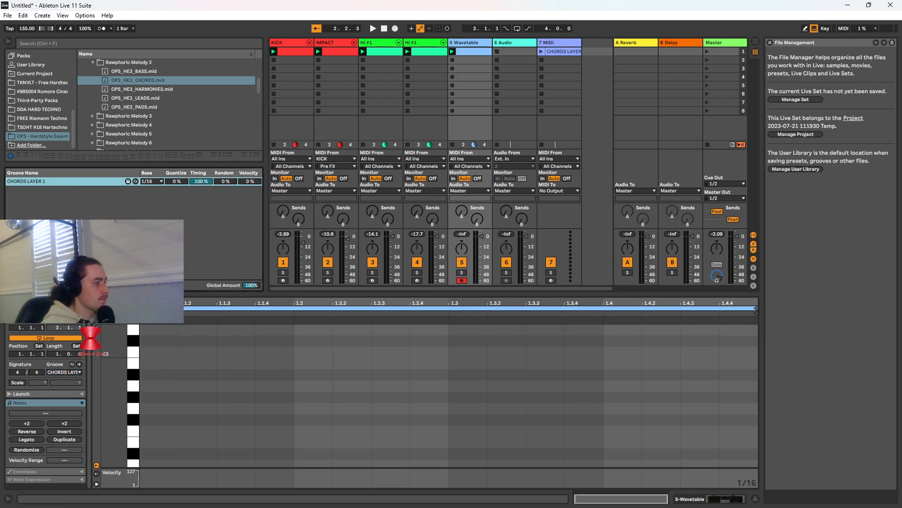
{"action": "left_click", "coordinate": [453, 51]}
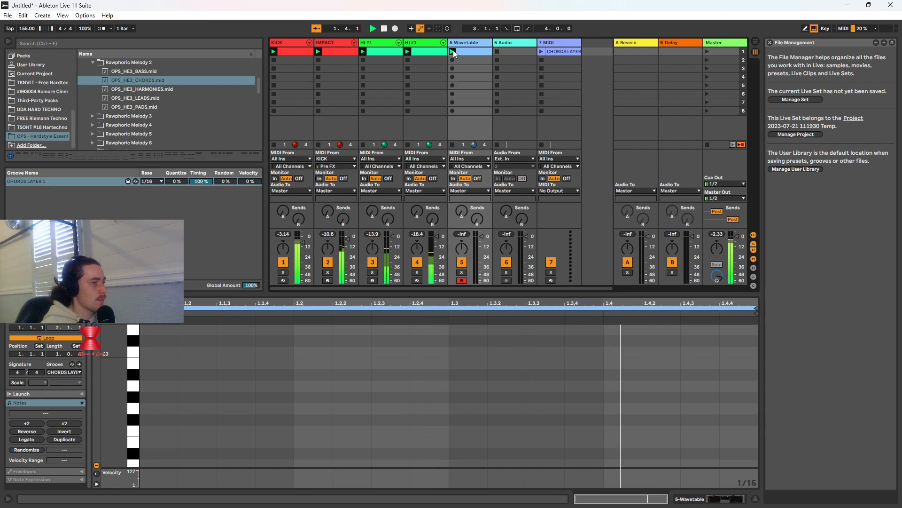
Show the device chain of track 7 MIDI and deactivate track 5 Wavetable
{"action": "left_click", "coordinate": [546, 51]}
{"action": "key", "text": "Tab"}
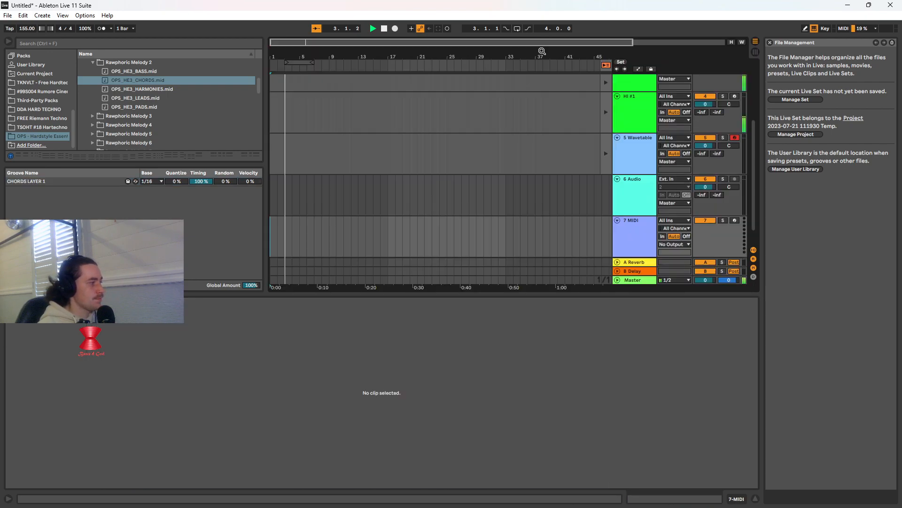
{"action": "key", "text": "Tab"}
{"action": "left_click", "coordinate": [566, 43]}
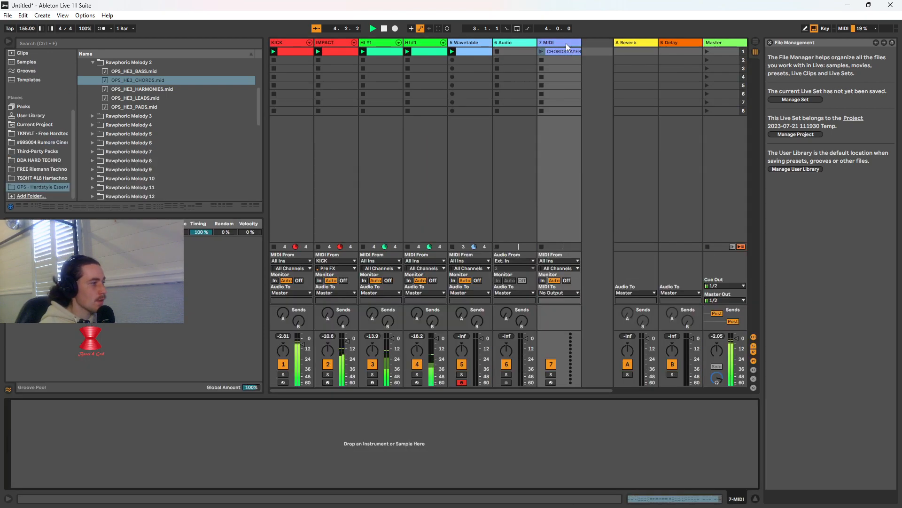
{"action": "left_click", "coordinate": [462, 363]}
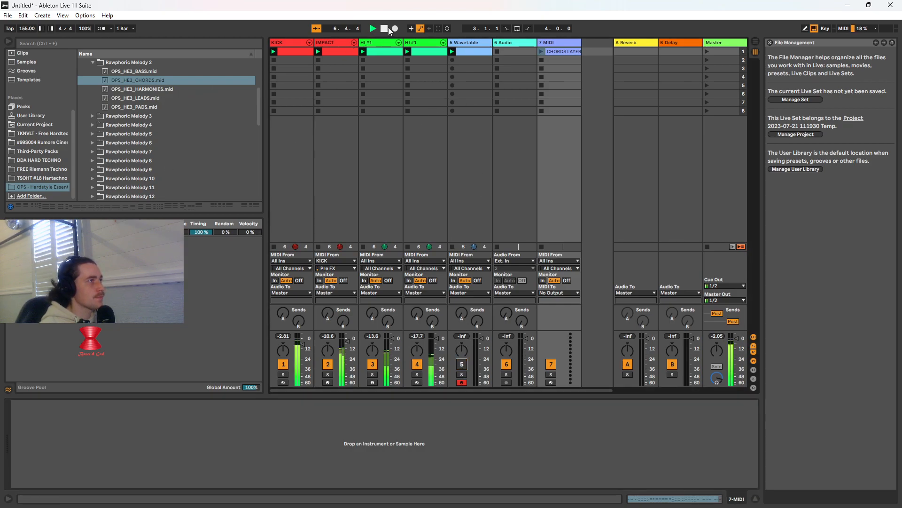
Load the Wavetable instrument onto track 7 MIDI and audition its CHORDS LAYER clip
{"action": "scroll", "coordinate": [115, 147], "scroll_direction": "down", "scroll_amount": 3}
{"action": "scroll", "coordinate": [162, 166], "scroll_direction": "down", "scroll_amount": 10}
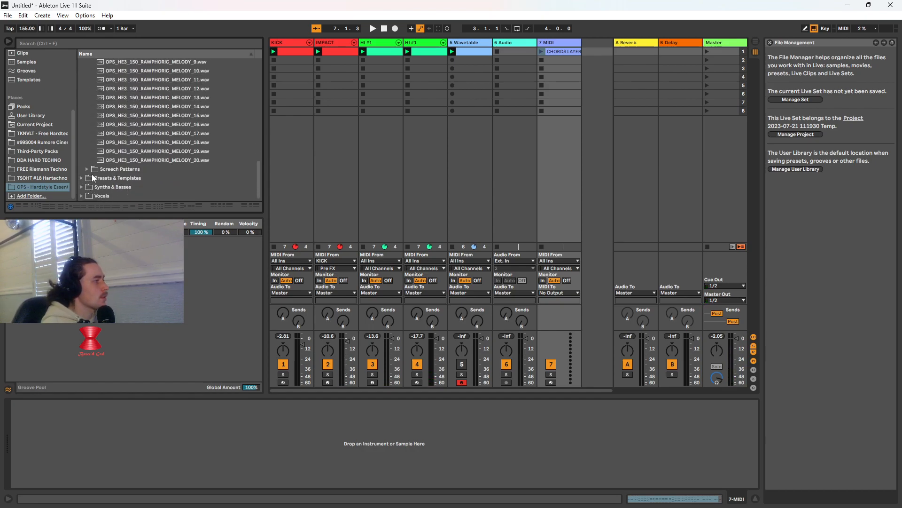
{"action": "scroll", "coordinate": [50, 186], "scroll_direction": "up", "scroll_amount": 5}
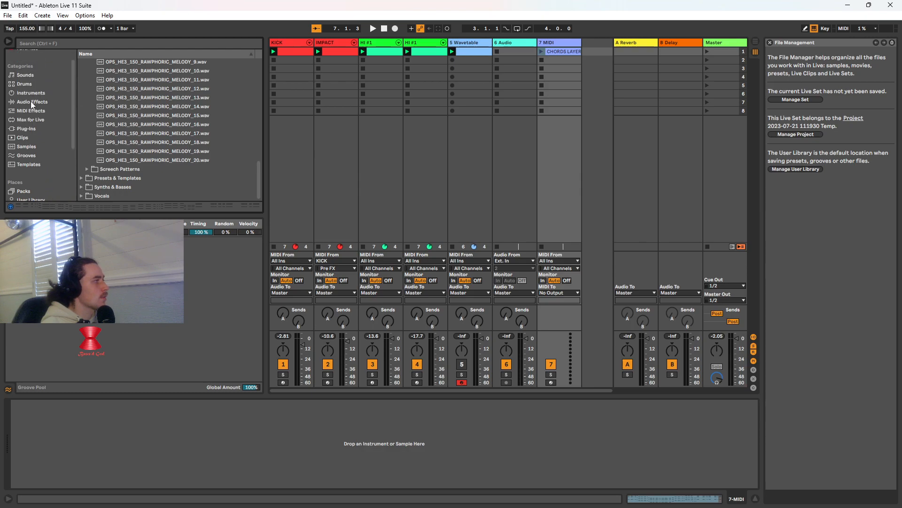
{"action": "left_click", "coordinate": [31, 93]}
{"action": "left_click_drag", "start_coordinate": [103, 170], "coordinate": [131, 439]}
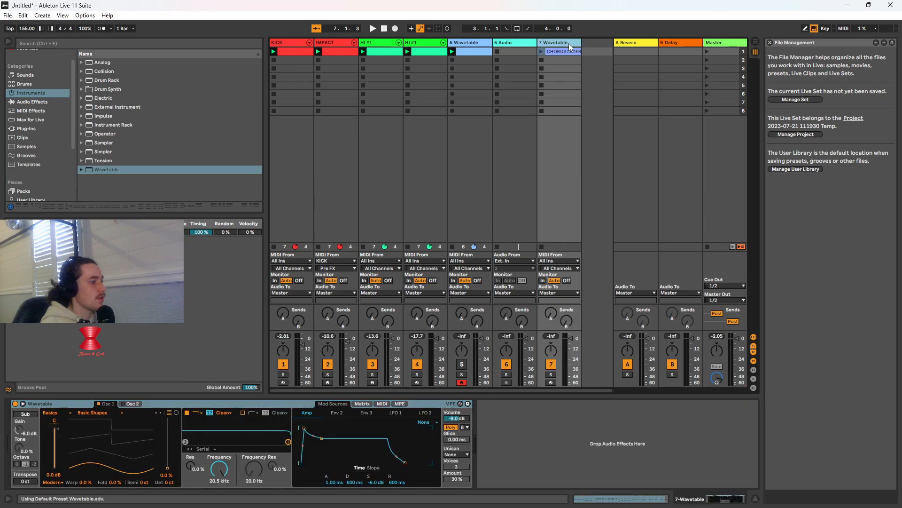
{"action": "left_click", "coordinate": [541, 52]}
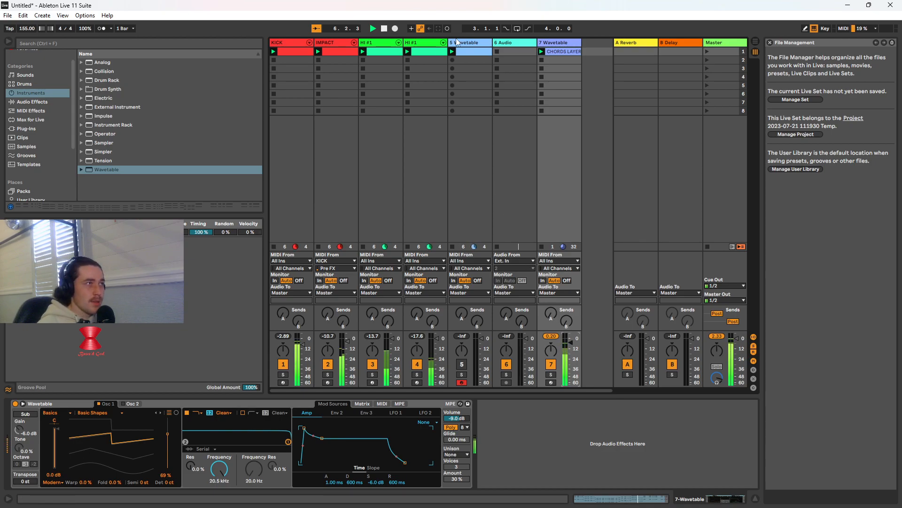
{"action": "left_click", "coordinate": [385, 29]}
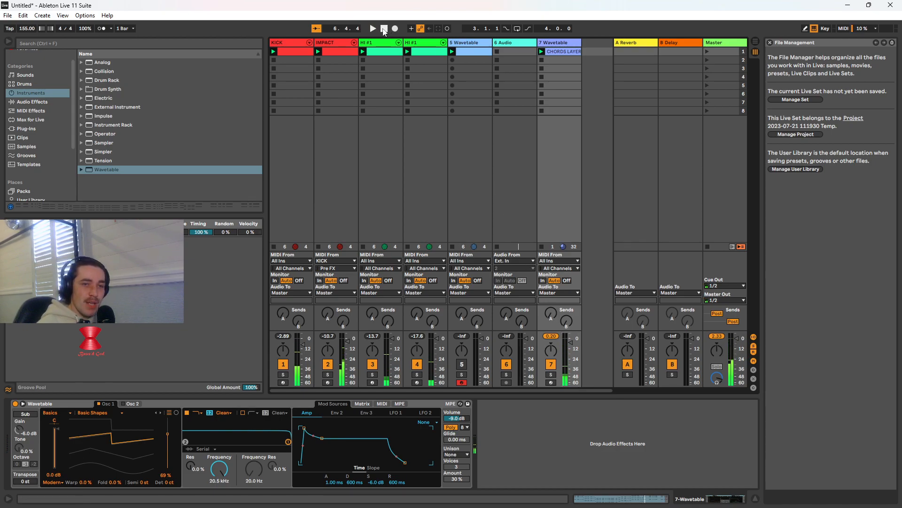
Switch off track 7's Wavetable device and look through the Third-Party Packs, DDA HARD TECHNO, Rumore and TKNVLT folders
{"action": "left_click", "coordinate": [15, 404]}
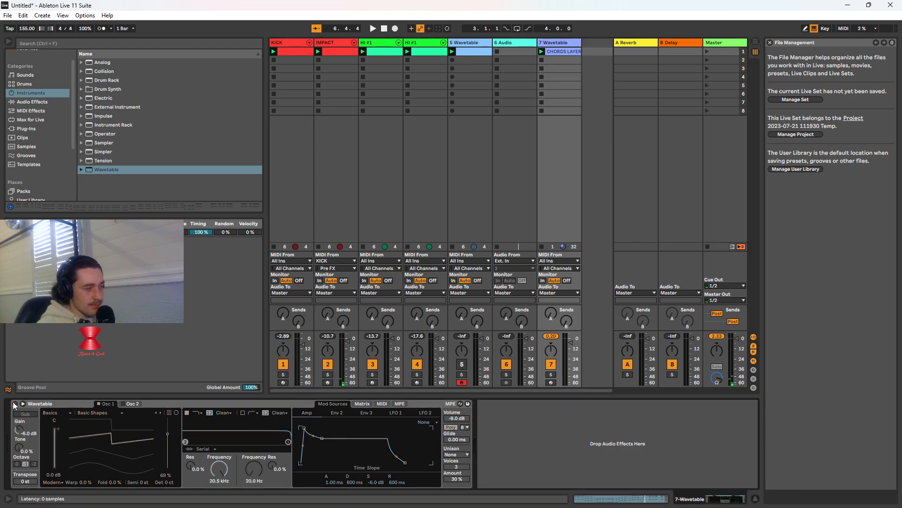
{"action": "scroll", "coordinate": [41, 164], "scroll_direction": "down", "scroll_amount": 3}
{"action": "scroll", "coordinate": [48, 162], "scroll_direction": "down", "scroll_amount": 2}
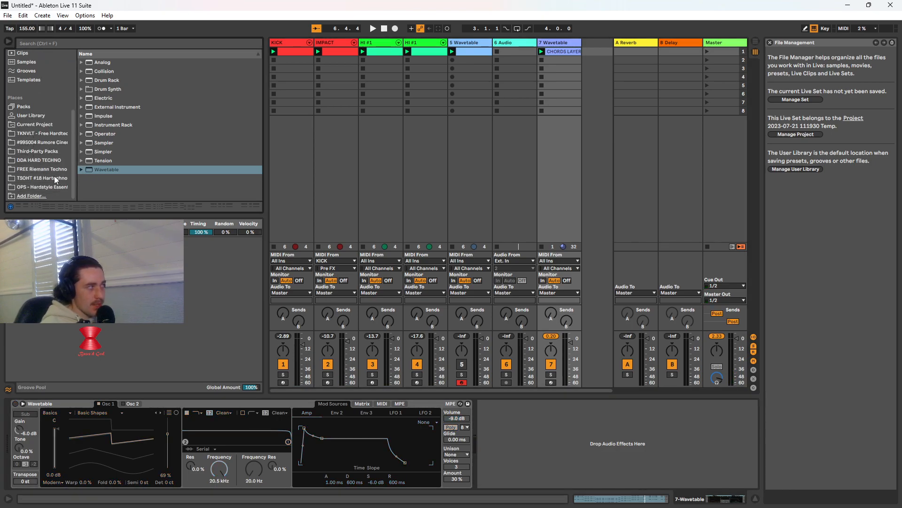
{"action": "left_click", "coordinate": [50, 154]}
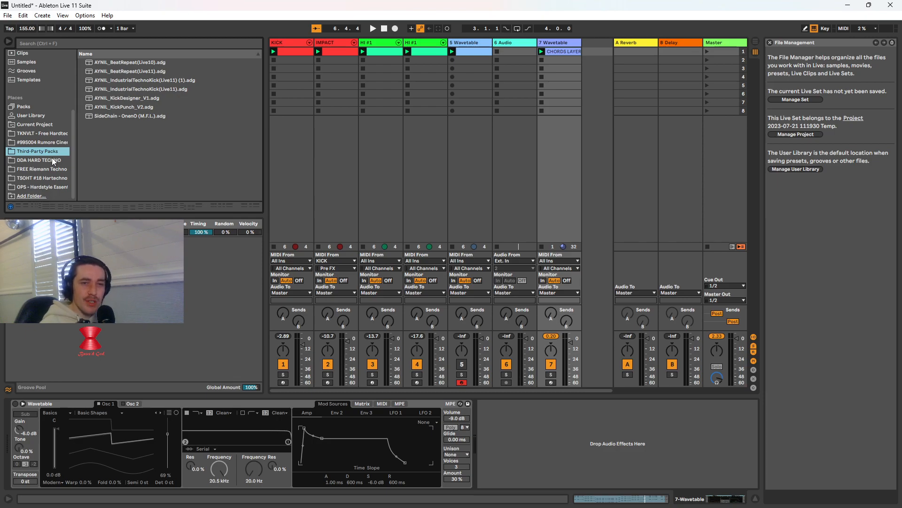
{"action": "left_click", "coordinate": [50, 160]}
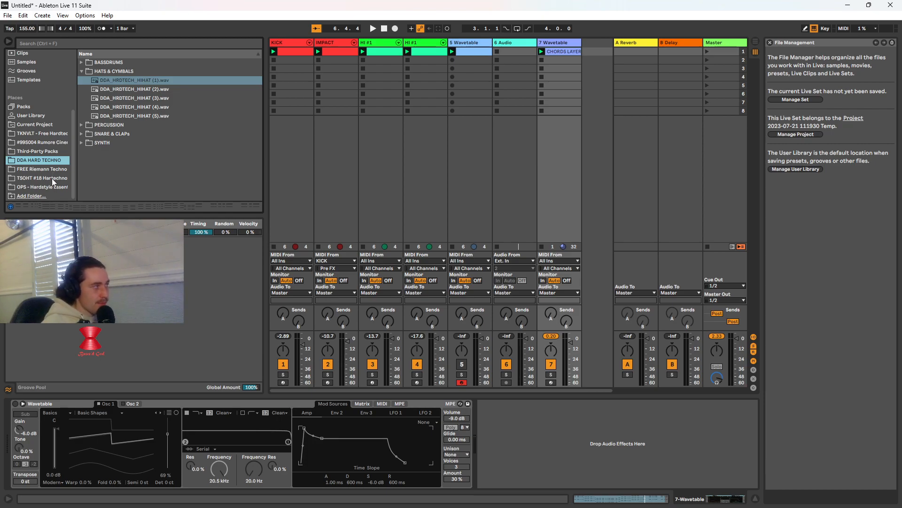
{"action": "left_click", "coordinate": [47, 151]}
{"action": "left_click", "coordinate": [47, 143]}
{"action": "left_click", "coordinate": [47, 133]}
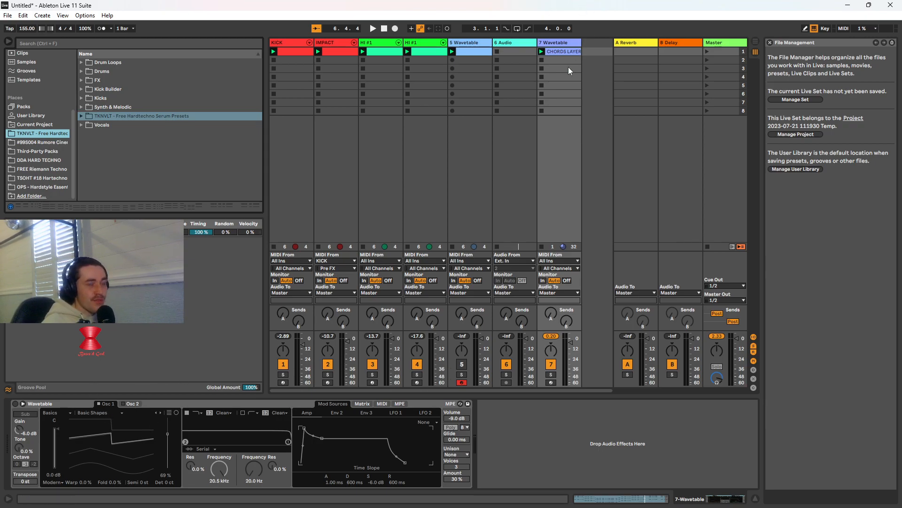
Set Osc 1's wavetable position to 70%, relaunch the CHORDS LAYER clip and switch the Wavetable device back on
{"action": "left_click_drag", "start_coordinate": [135, 441], "coordinate": [135, 435]}
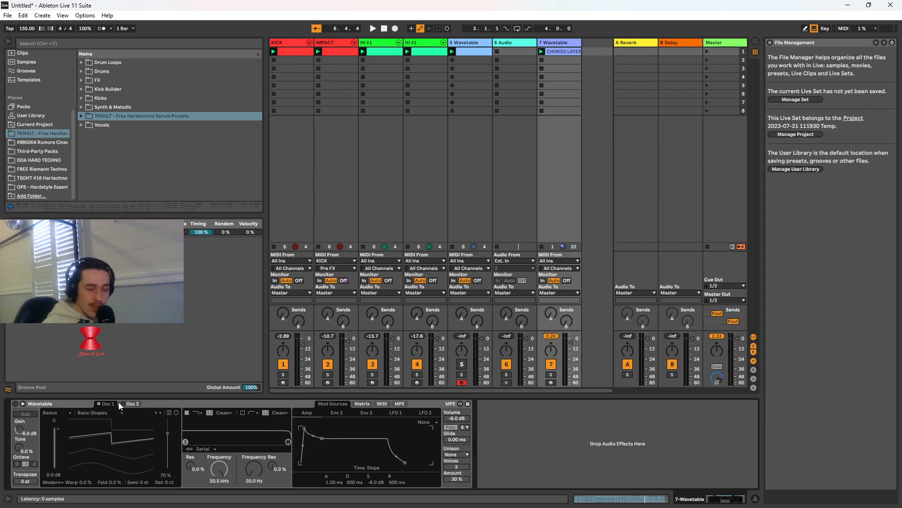
{"action": "left_click", "coordinate": [542, 52]}
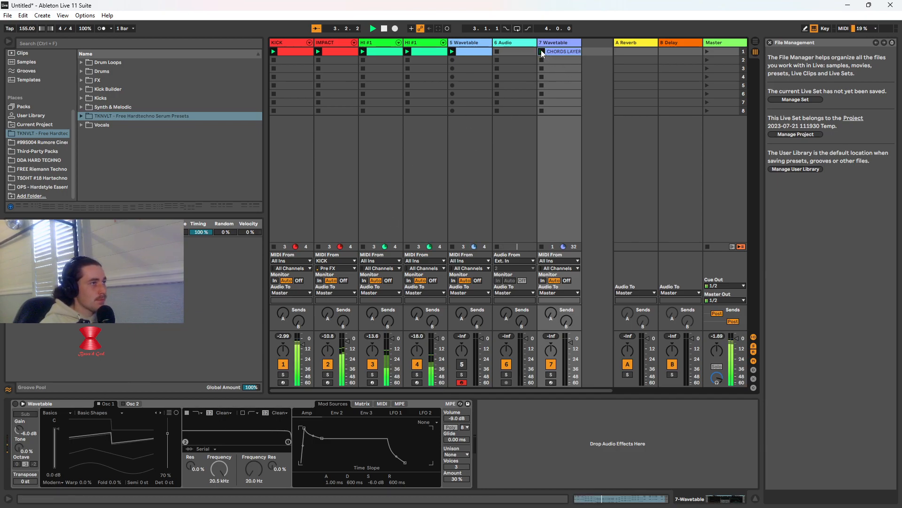
{"action": "left_click", "coordinate": [16, 403]}
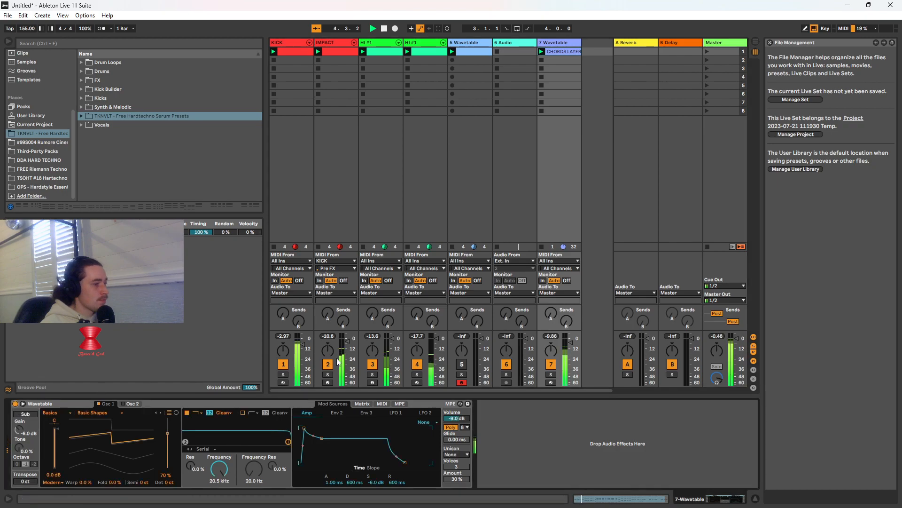
Shorten the Wavetable amp envelope's decay to 35.5 ms
{"action": "left_click", "coordinate": [123, 402]}
{"action": "left_click", "coordinate": [100, 404]}
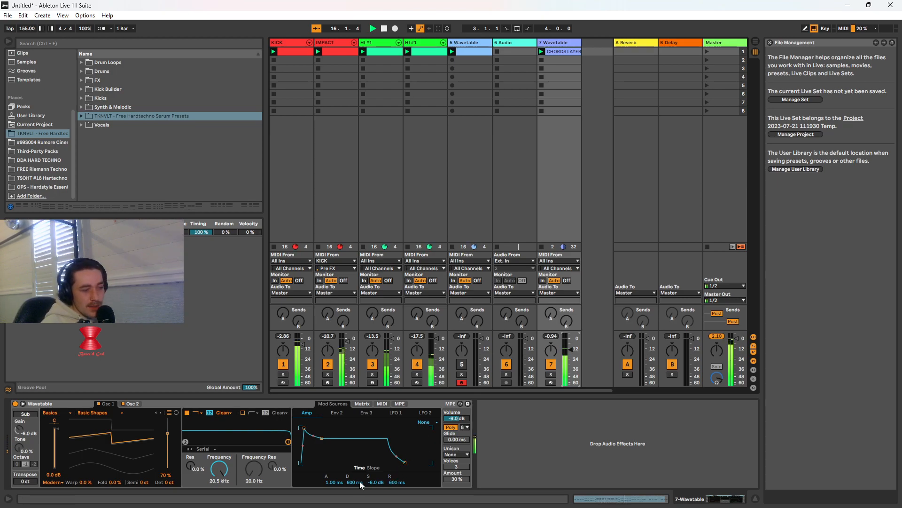
{"action": "left_click_drag", "start_coordinate": [360, 481], "coordinate": [360, 505]}
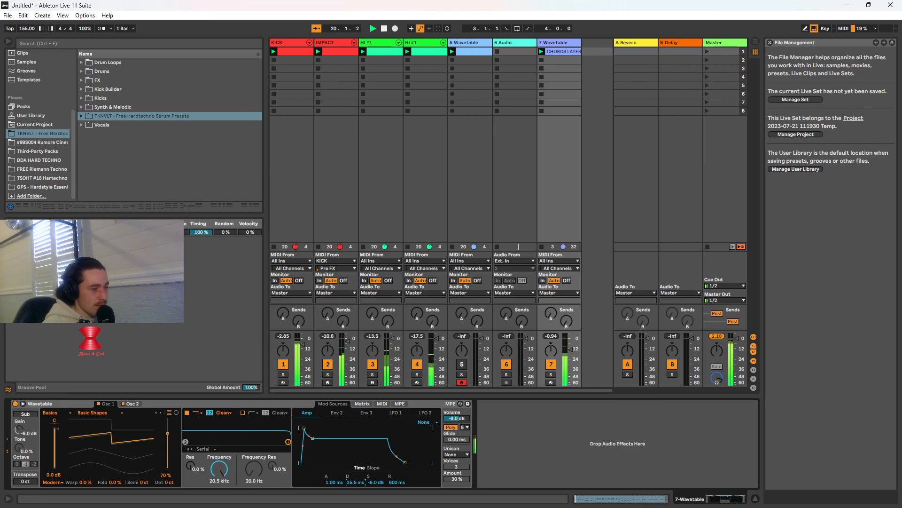
Try LFO 1 modulation of the pitch in Wavetable's modulation matrix and reset its amount to 0
{"action": "left_click", "coordinate": [362, 404]}
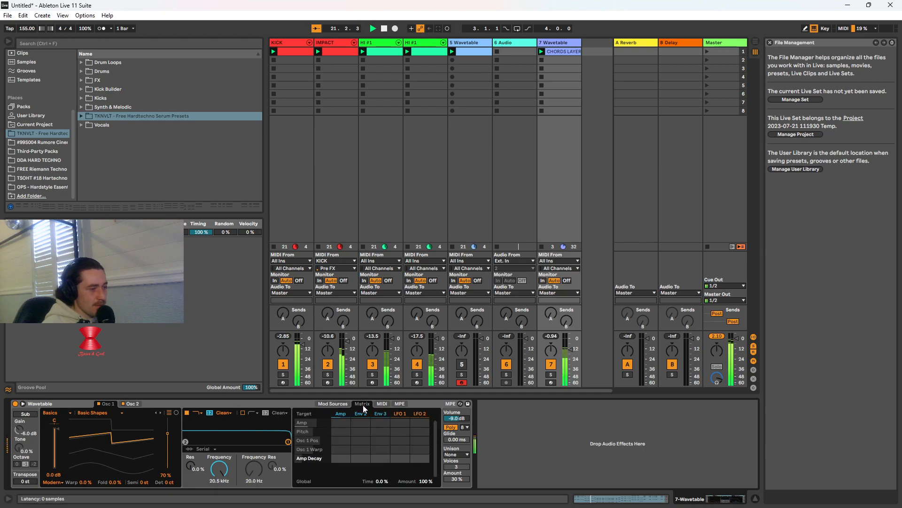
{"action": "left_click_drag", "start_coordinate": [401, 431], "coordinate": [402, 421]}
{"action": "type", "text": "1"}
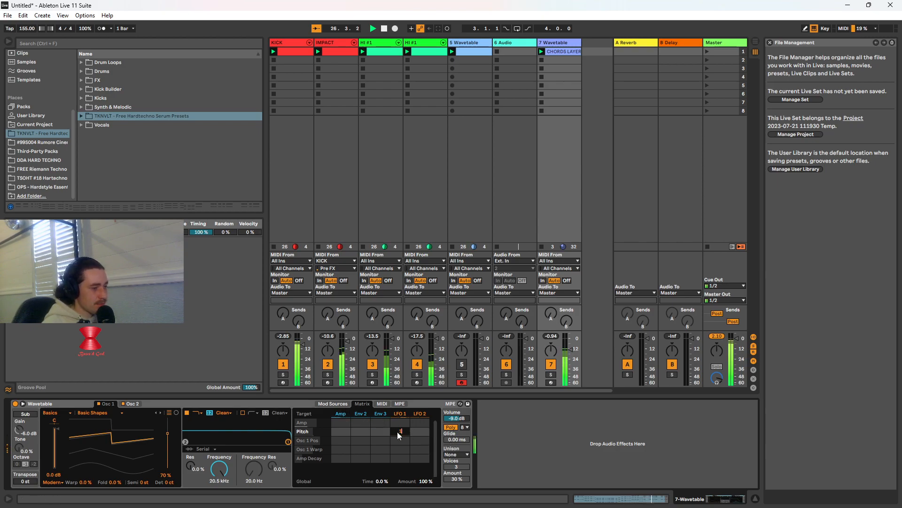
{"action": "key", "text": "BackSpace"}
{"action": "type", "text": "-1"}
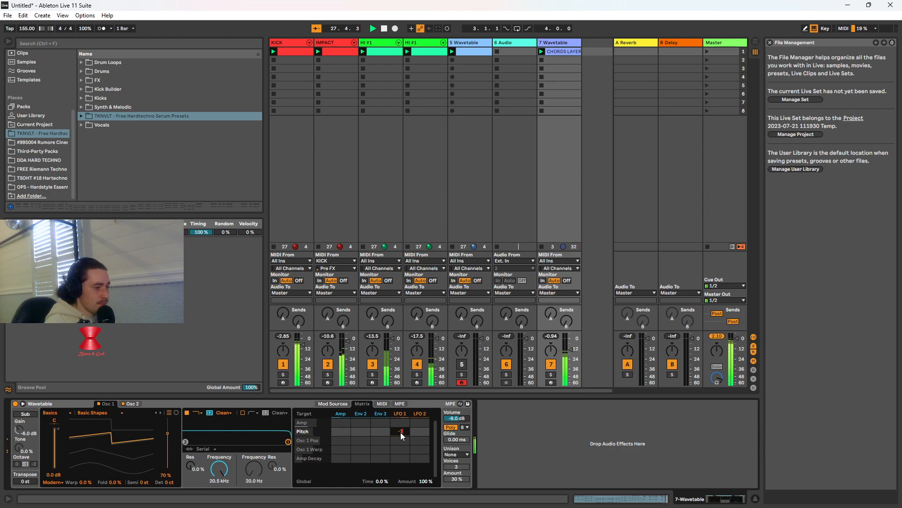
{"action": "key", "text": "BackSpace"}
{"action": "key", "text": "BackSpace"}
{"action": "type", "text": "0"}
{"action": "key", "text": "Return"}
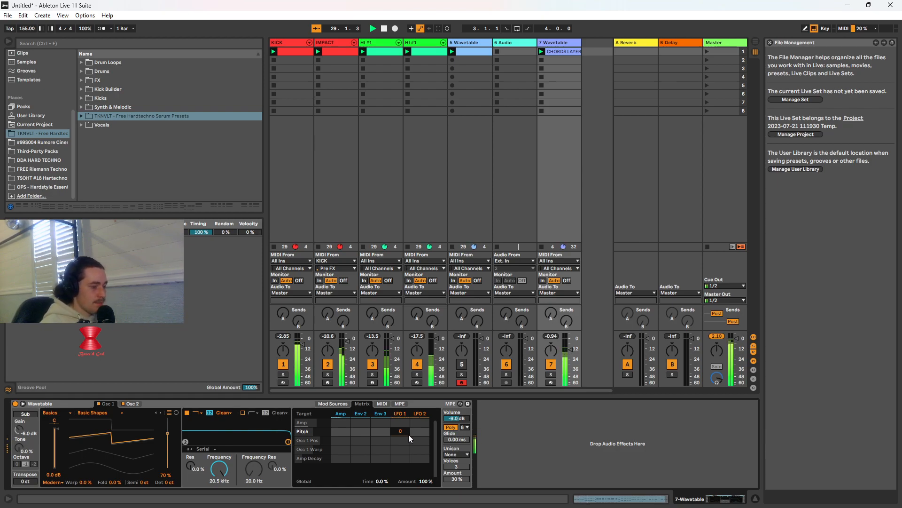
Modulate Osc 1 Warp with Env 2 by an amount of 58 and stop playback
{"action": "left_click_drag", "start_coordinate": [363, 449], "coordinate": [363, 422]}
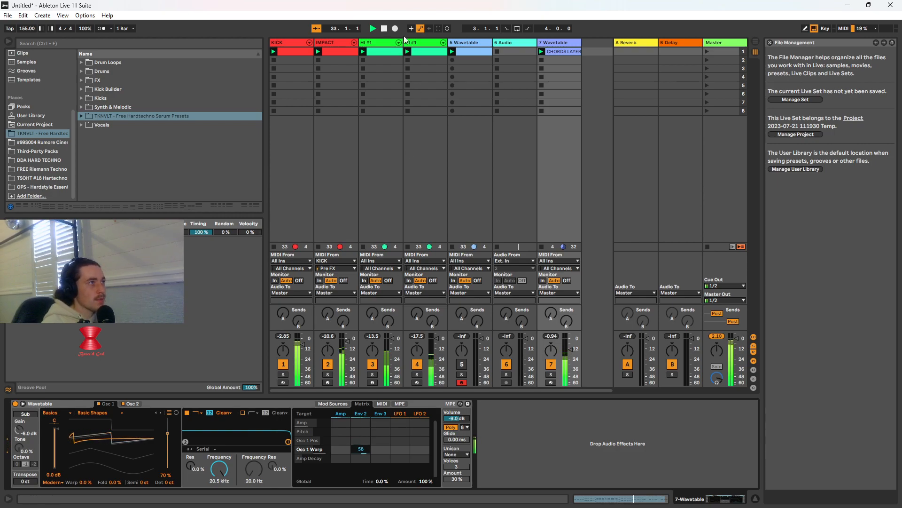
{"action": "left_click", "coordinate": [385, 29]}
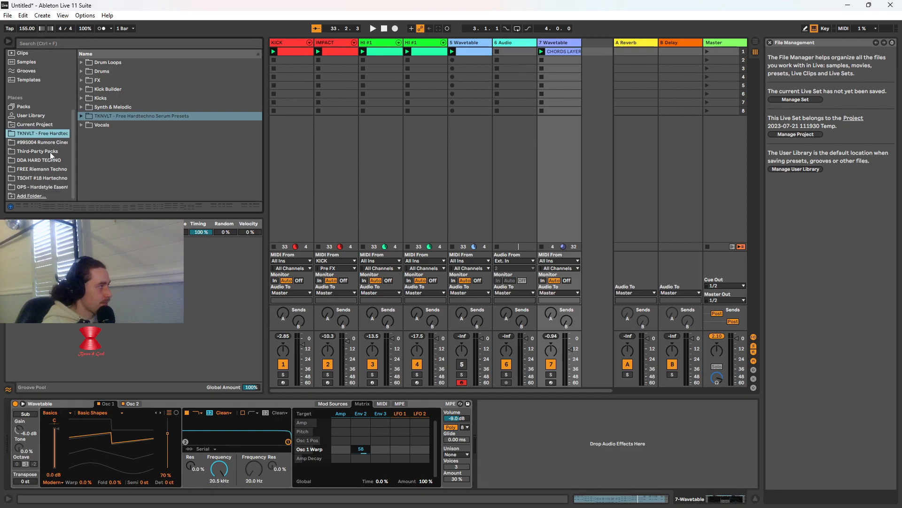
Find the Serum_x64 VST instrument and load it on track 7 in place of Wavetable
{"action": "left_click", "coordinate": [242, 43]}
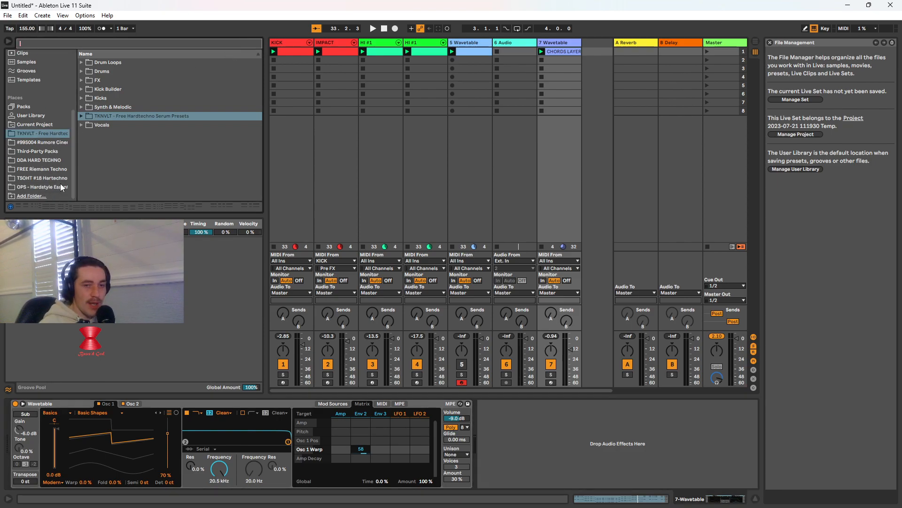
{"action": "scroll", "coordinate": [42, 109], "scroll_direction": "up", "scroll_amount": 3}
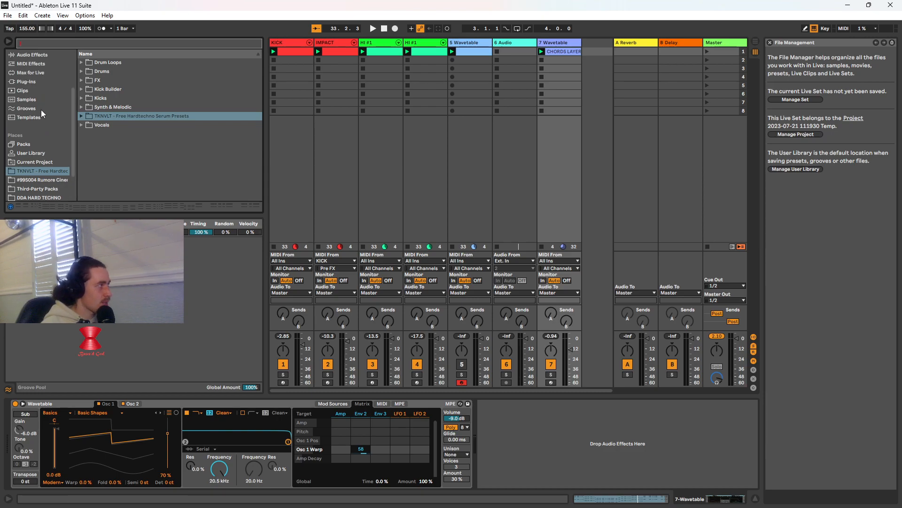
{"action": "scroll", "coordinate": [40, 108], "scroll_direction": "up", "scroll_amount": 2}
{"action": "left_click", "coordinate": [33, 100]}
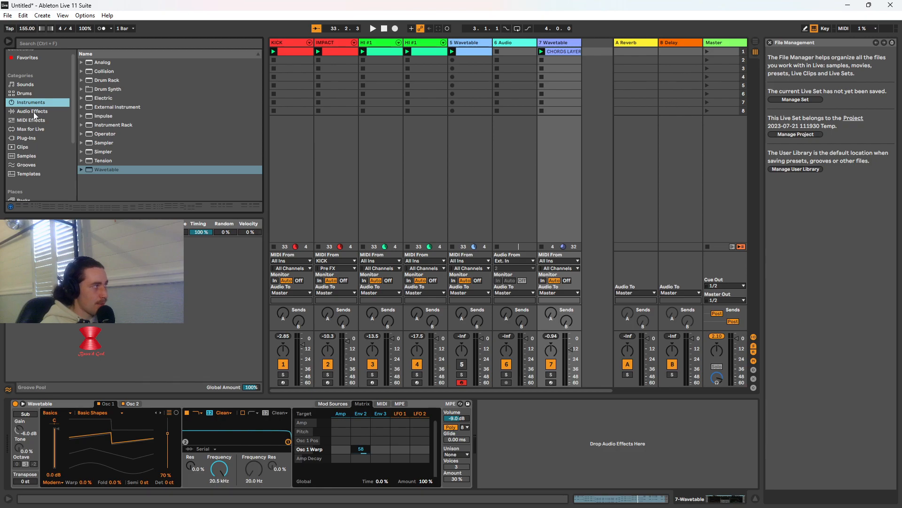
{"action": "scroll", "coordinate": [19, 139], "scroll_direction": "down", "scroll_amount": 2}
{"action": "left_click", "coordinate": [31, 100]}
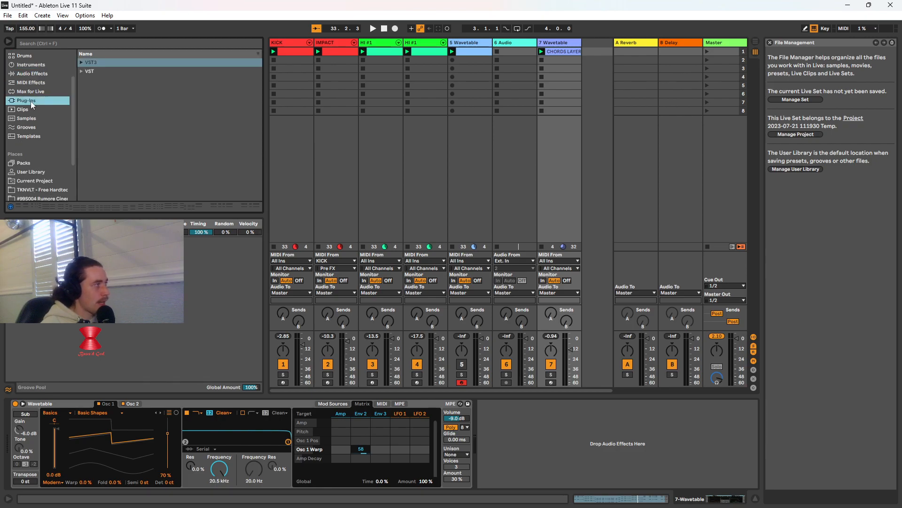
{"action": "left_click", "coordinate": [82, 71]}
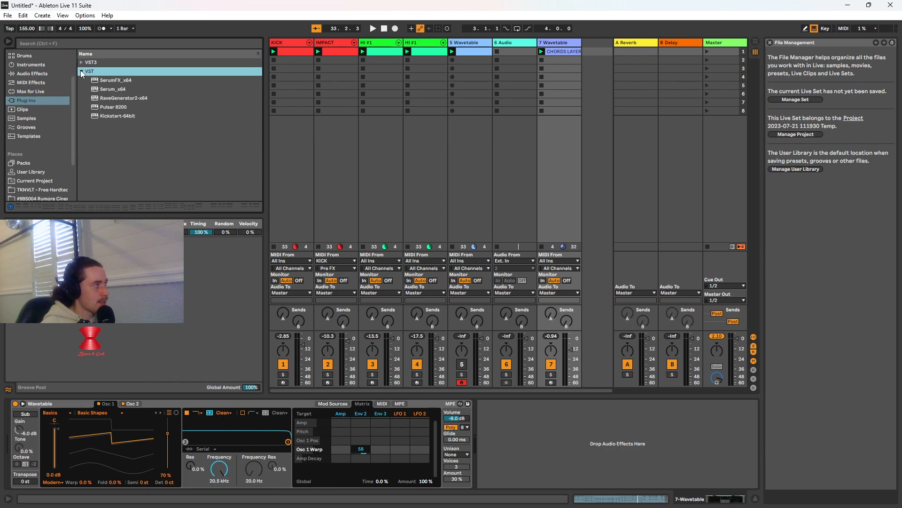
{"action": "left_click", "coordinate": [125, 88]}
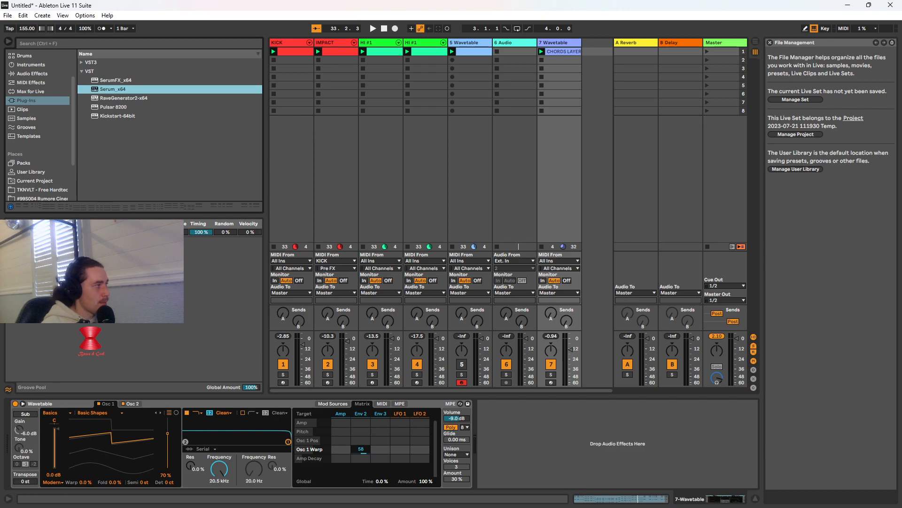
{"action": "double_click", "coordinate": [120, 89]}
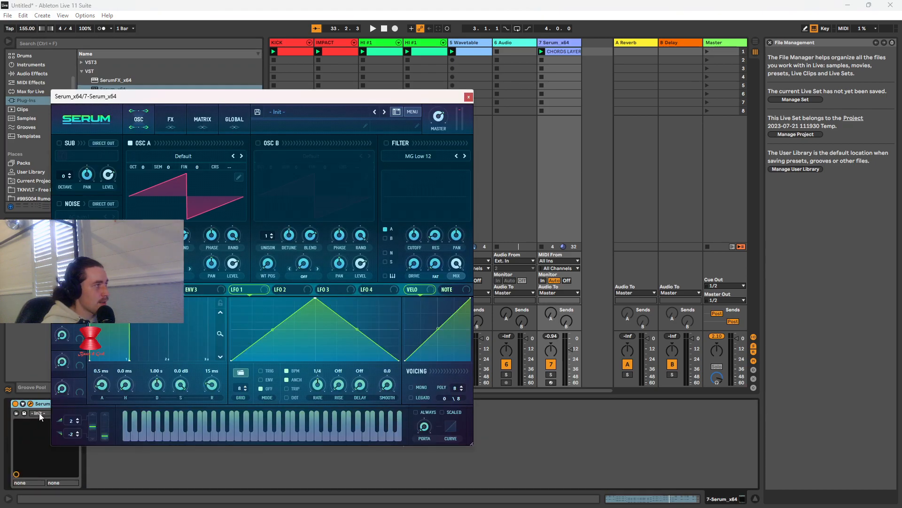
Move the Serum window clear of the mixer and mute the 6 Audio, both HI #1 and IMPACT tracks
{"action": "left_click_drag", "start_coordinate": [308, 101], "coordinate": [324, 407]}
{"action": "left_click", "coordinate": [507, 364]}
{"action": "left_click", "coordinate": [417, 364]}
{"action": "left_click", "coordinate": [372, 365]}
{"action": "left_click", "coordinate": [328, 365]}
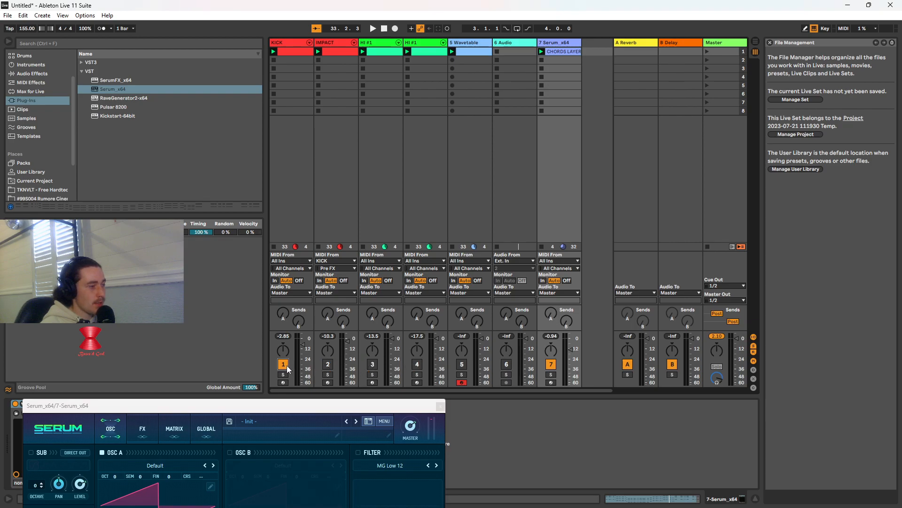
Launch the CHORDS LAYER clip and load the plucked preset PL Sunny [7S] in Serum
{"action": "left_click_drag", "start_coordinate": [307, 406], "coordinate": [407, 74]}
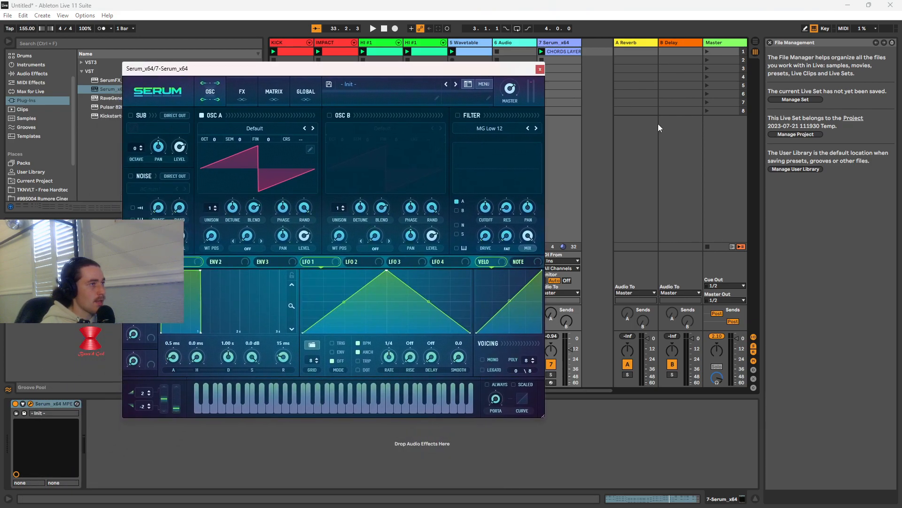
{"action": "left_click", "coordinate": [541, 52]}
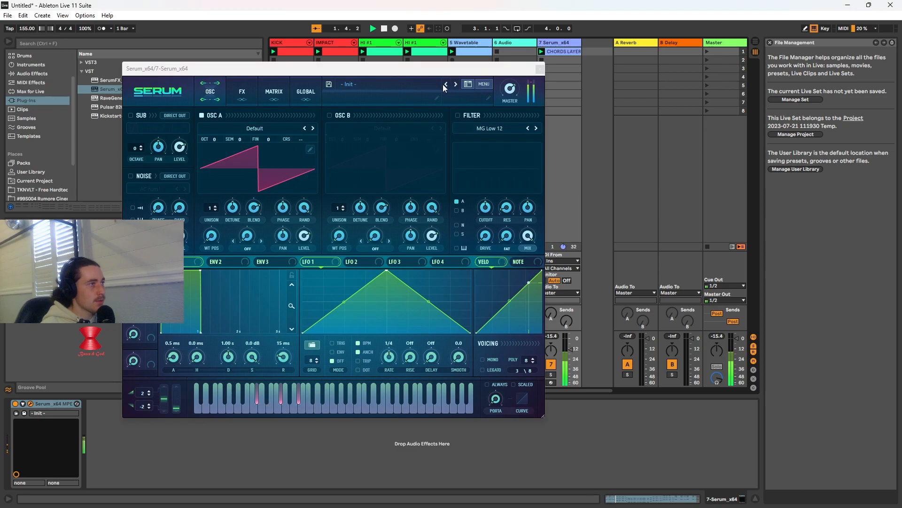
{"action": "left_click", "coordinate": [409, 86]}
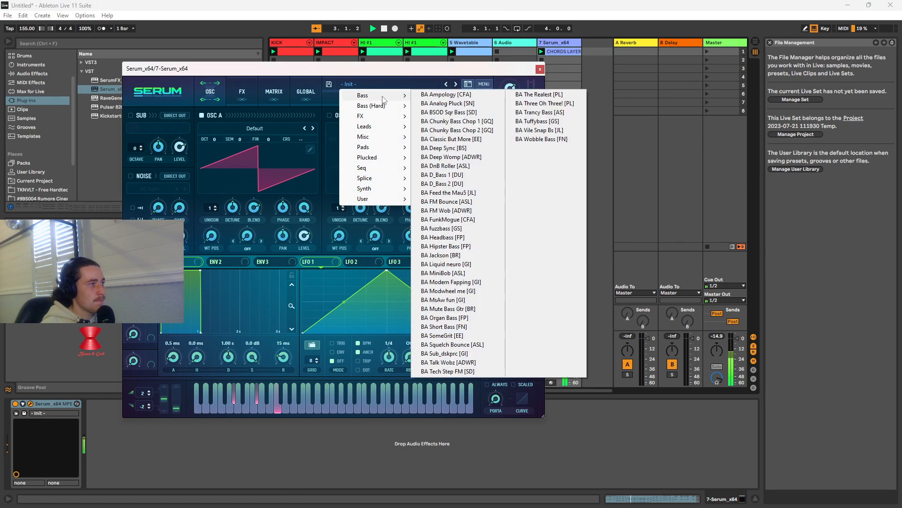
{"action": "mouse_move", "coordinate": [376, 138]}
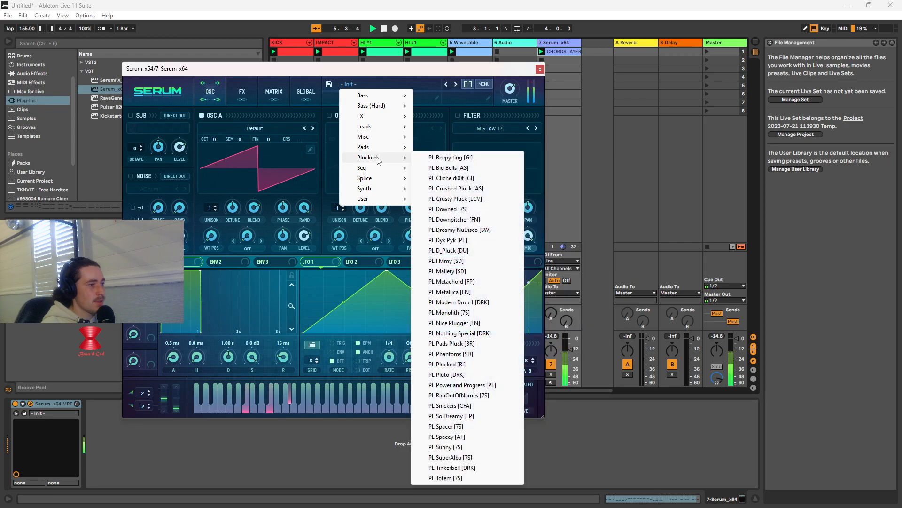
{"action": "left_click", "coordinate": [445, 447]}
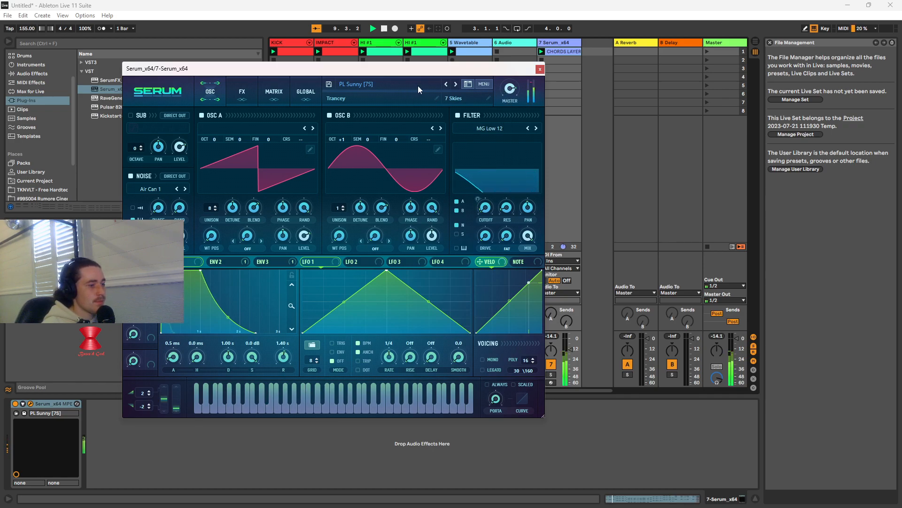
Listen to the Serum chords with KICK and IMPACT unmuted, mute both tracks again and stop playback
{"action": "left_click_drag", "start_coordinate": [426, 75], "coordinate": [652, 207]}
{"action": "left_click", "coordinate": [283, 365]}
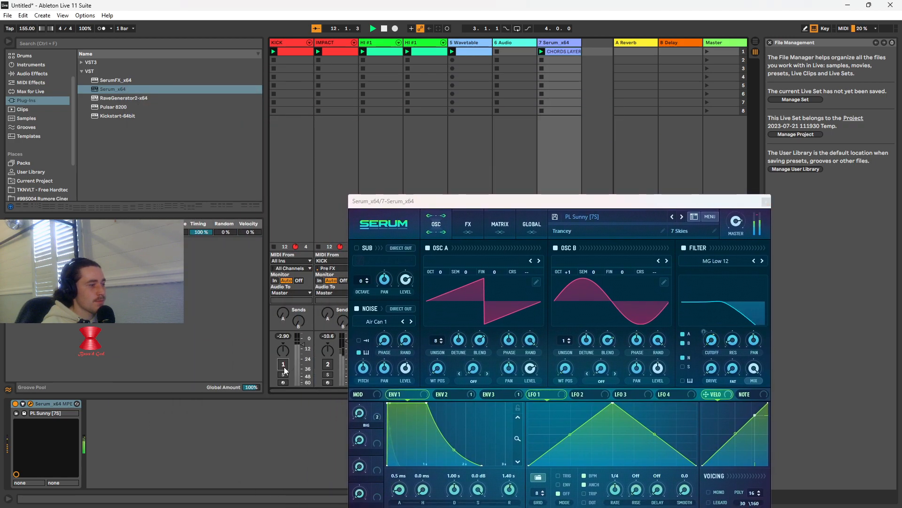
{"action": "left_click", "coordinate": [328, 363]}
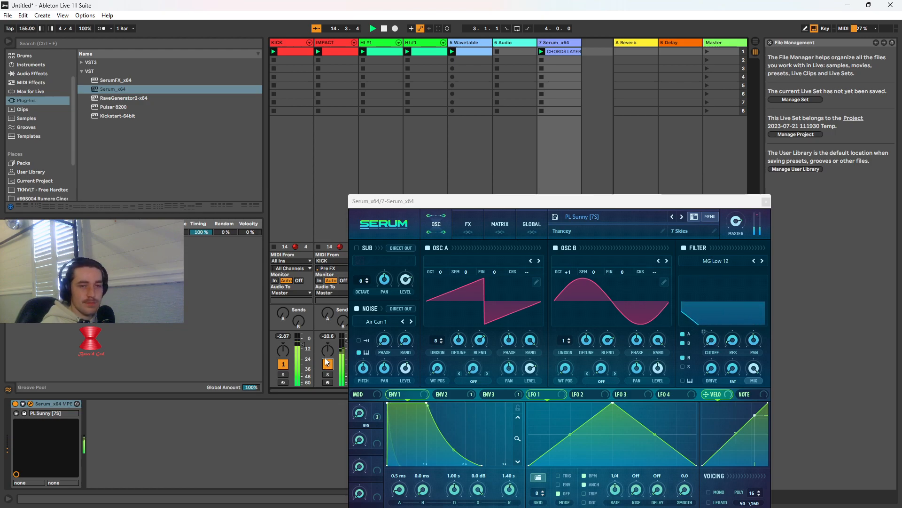
{"action": "left_click", "coordinate": [286, 367]}
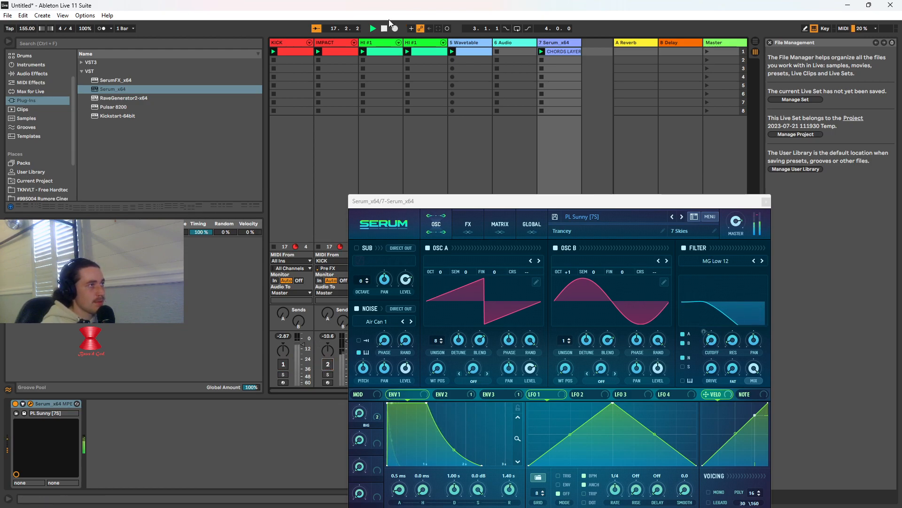
{"action": "left_click", "coordinate": [384, 29]}
{"action": "left_click_drag", "start_coordinate": [532, 203], "coordinate": [439, 131]}
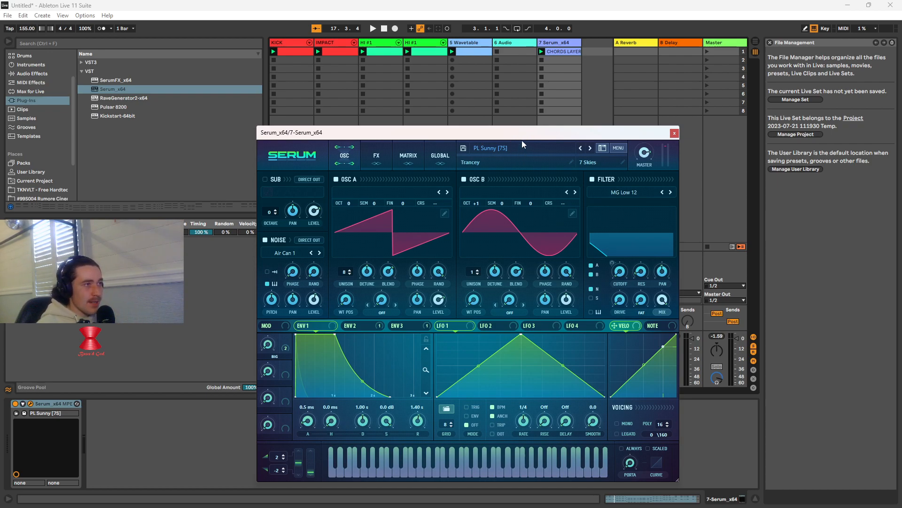
{"action": "left_click_drag", "start_coordinate": [523, 134], "coordinate": [510, 98]}
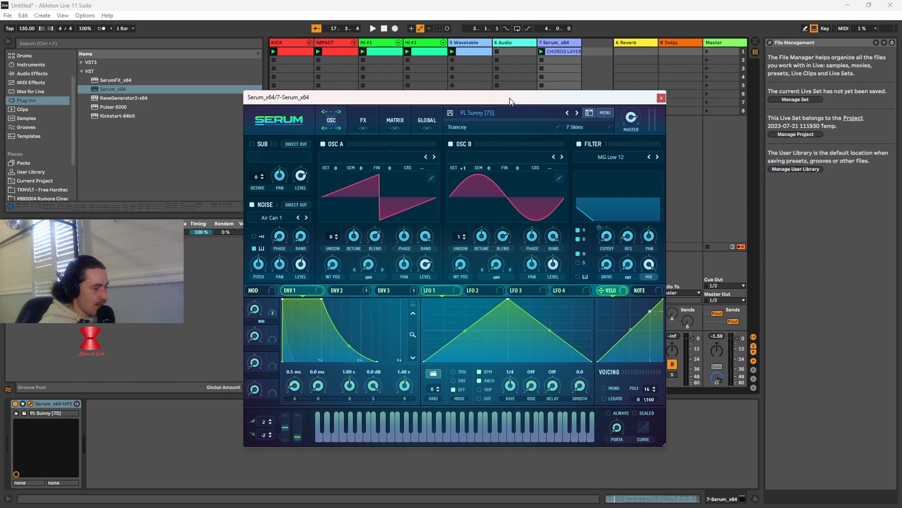
{"action": "left_click_drag", "start_coordinate": [511, 100], "coordinate": [501, 80]}
{"action": "left_click_drag", "start_coordinate": [500, 83], "coordinate": [502, 85]}
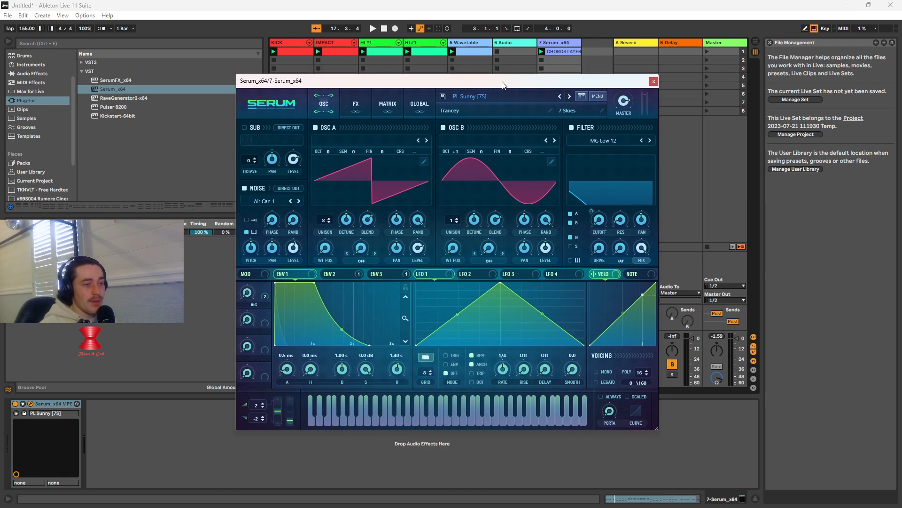
{"action": "left_click_drag", "start_coordinate": [502, 85], "coordinate": [502, 78]}
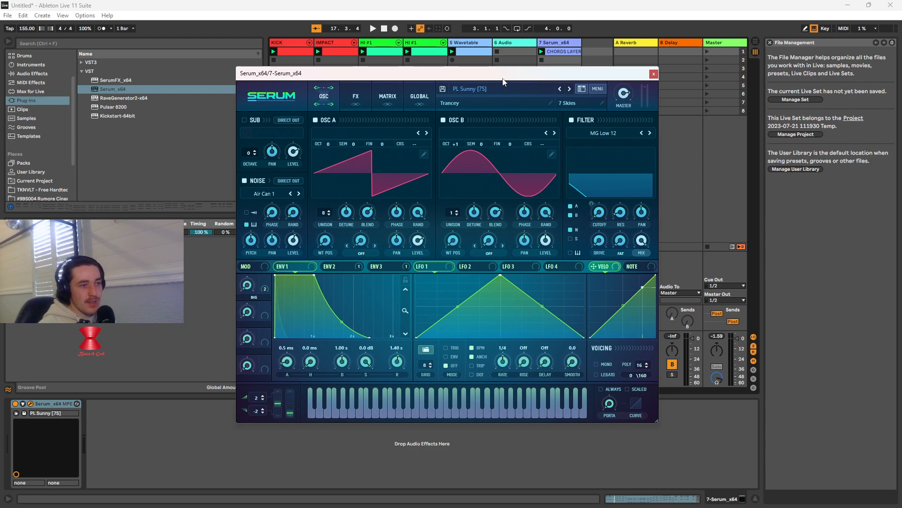
{"action": "left_click_drag", "start_coordinate": [504, 77], "coordinate": [522, 171]}
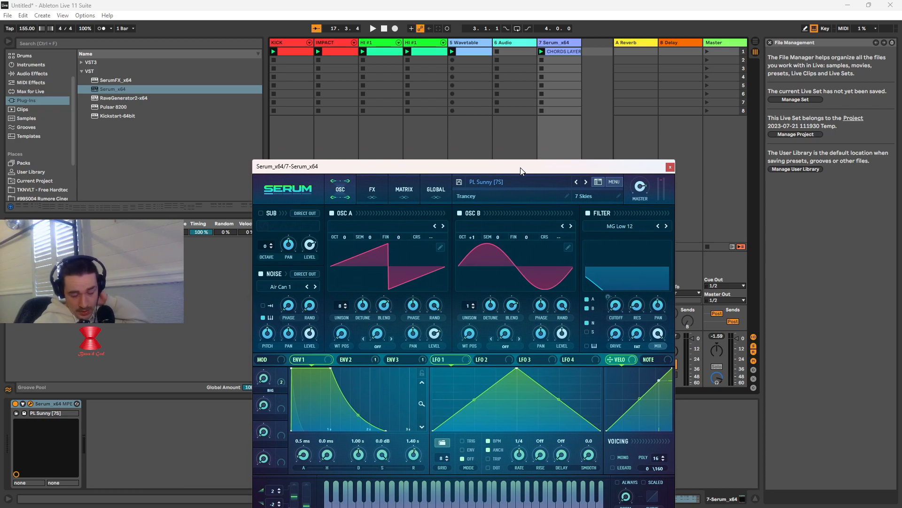
{"action": "left_click_drag", "start_coordinate": [521, 170], "coordinate": [357, 159]}
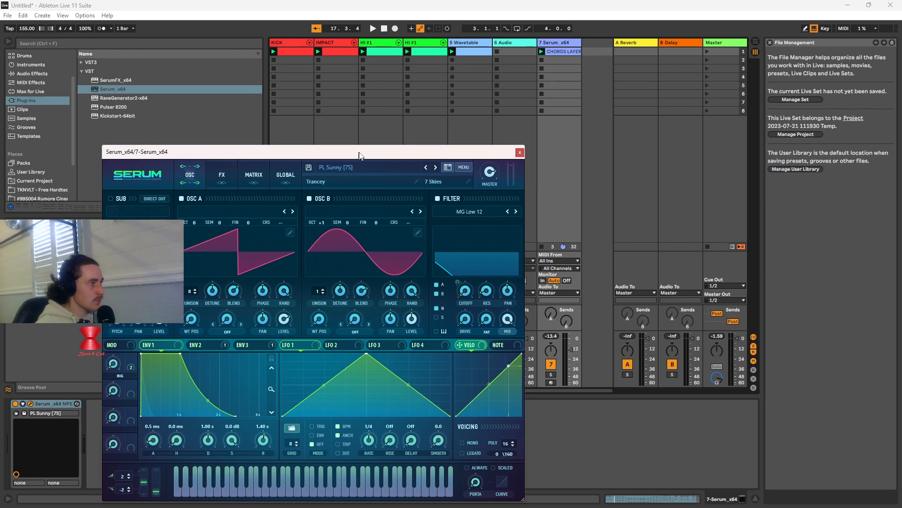
{"action": "left_click_drag", "start_coordinate": [358, 156], "coordinate": [449, 117]}
{"action": "left_click", "coordinate": [458, 130]}
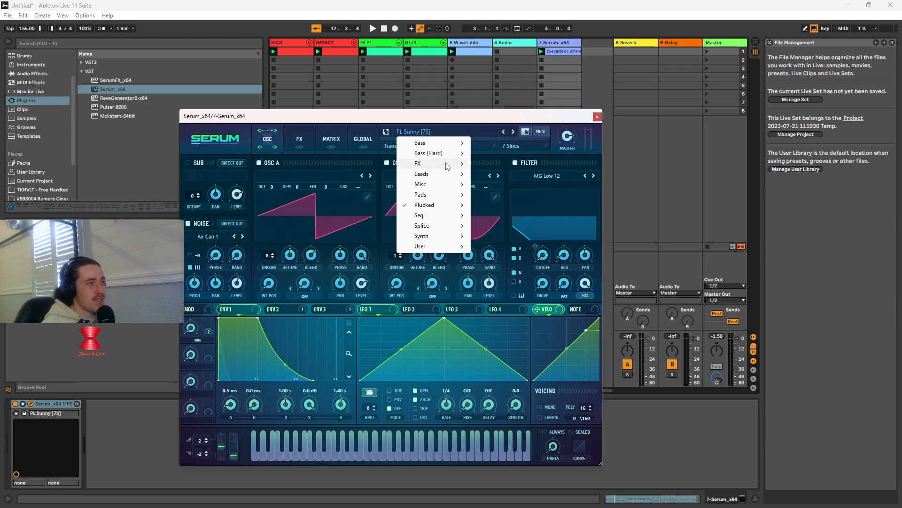
{"action": "mouse_move", "coordinate": [448, 160]}
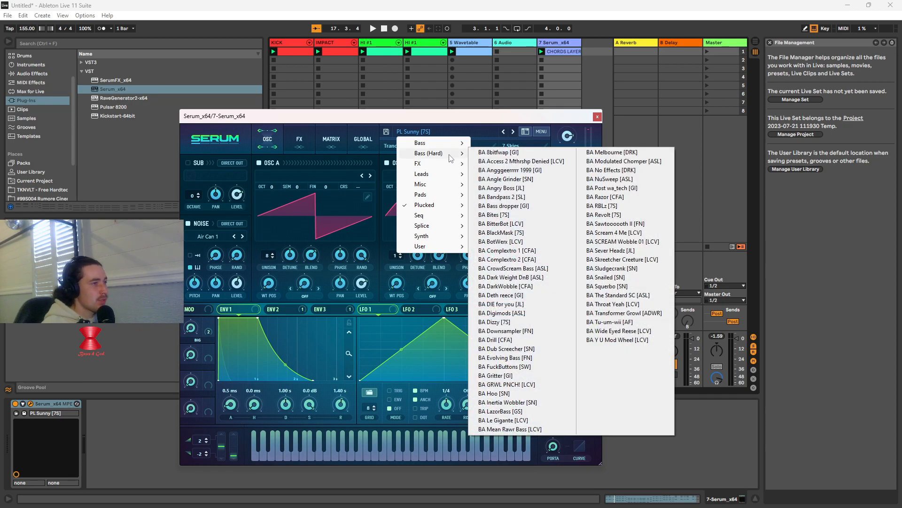
{"action": "left_click", "coordinate": [534, 117]}
Uncover track 7, relaunch the CHORDS LAYER clip and load the bass preset BA Vile Snap Bs [JL] in Serum
{"action": "left_click_drag", "start_coordinate": [533, 117], "coordinate": [395, 89]}
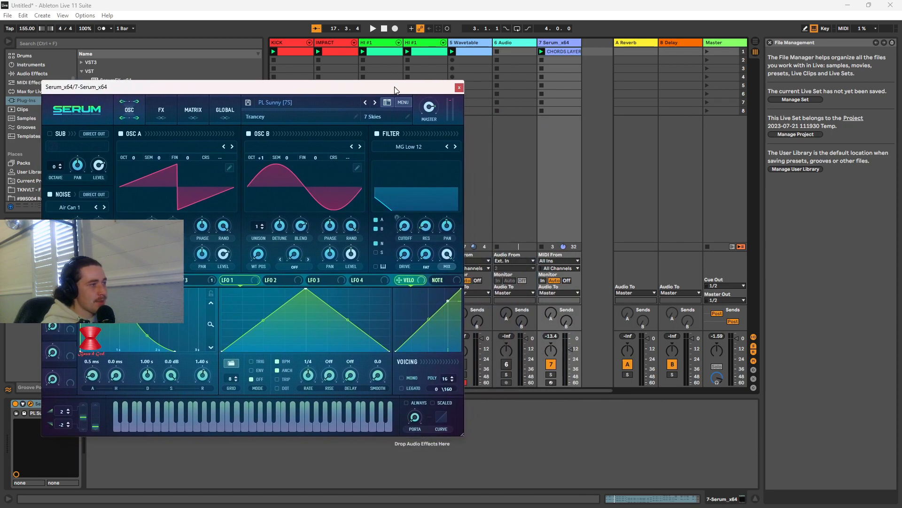
{"action": "left_click", "coordinate": [543, 51]}
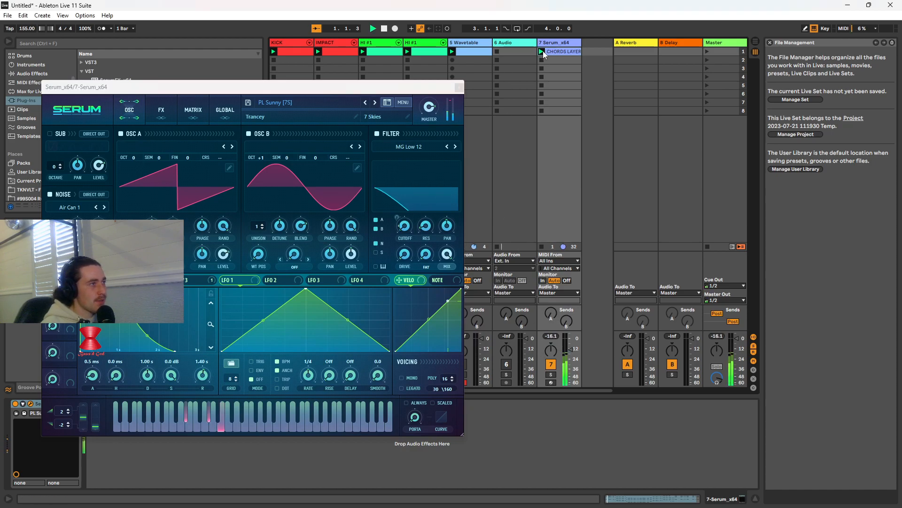
{"action": "left_click", "coordinate": [347, 101]}
{"action": "mouse_move", "coordinate": [312, 118]}
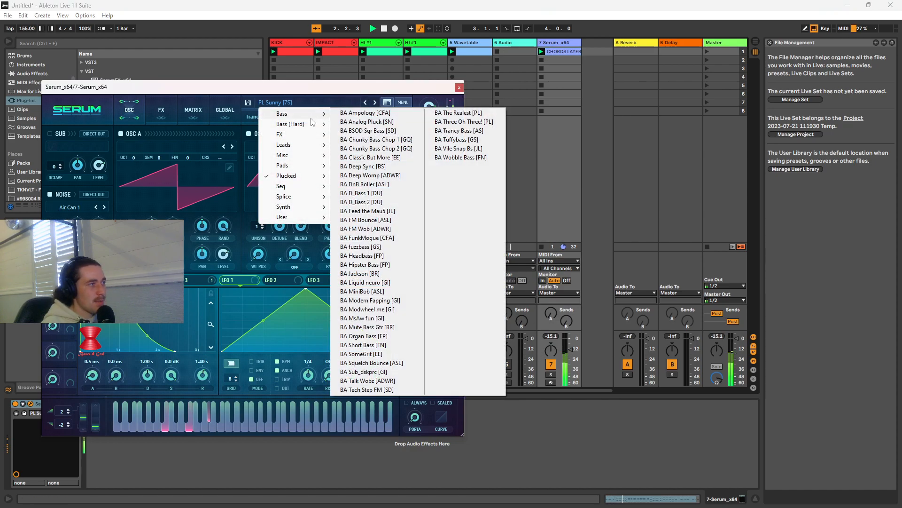
{"action": "left_click", "coordinate": [441, 148]}
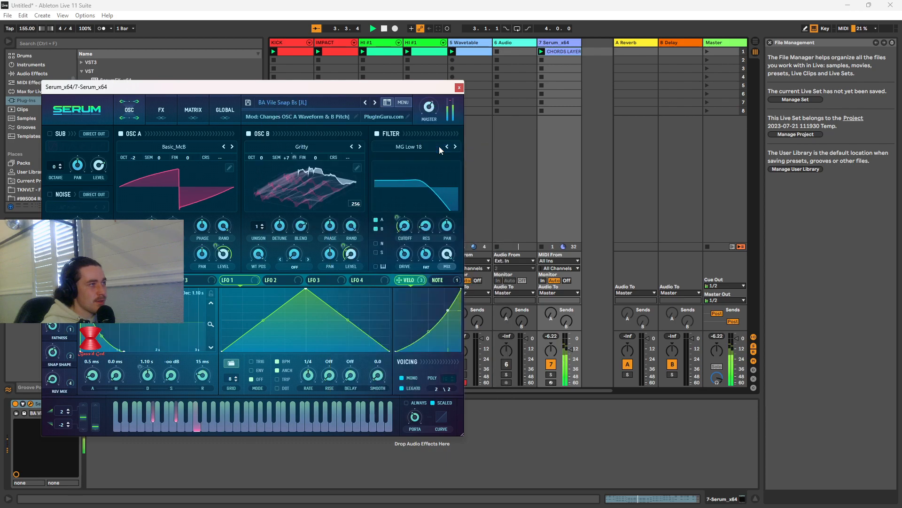
Try the bass presets BA FunkMogue [CFA] and BA Talk Wobz [ADWR] in Serum while the chords play
{"action": "left_click", "coordinate": [347, 105]}
{"action": "mouse_move", "coordinate": [301, 114]}
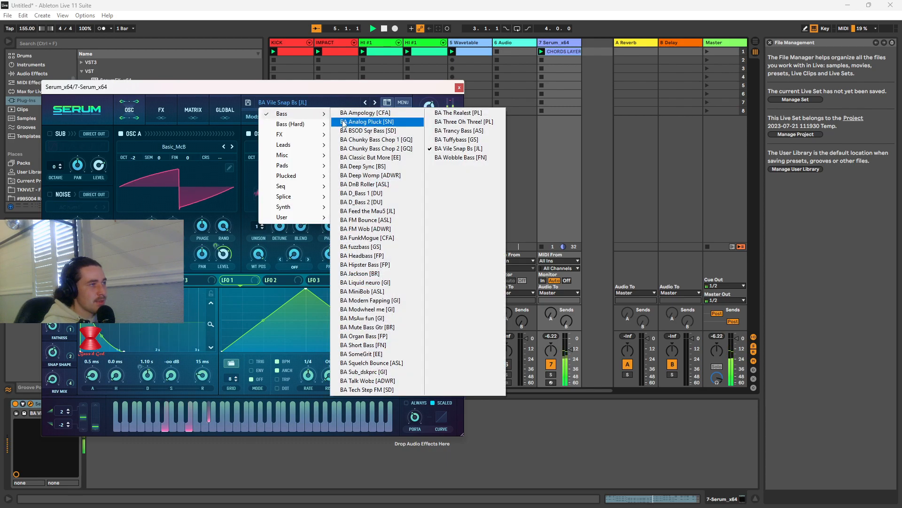
{"action": "left_click", "coordinate": [368, 236]}
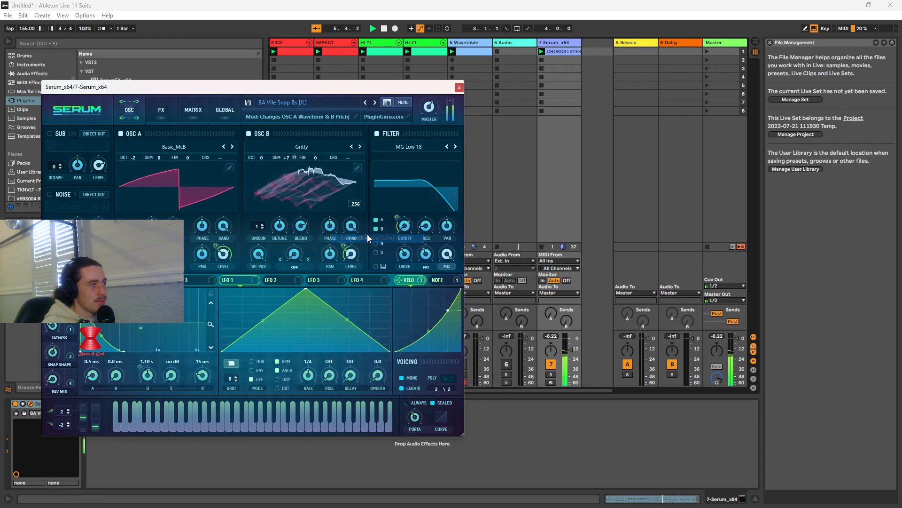
{"action": "left_click", "coordinate": [312, 105]}
{"action": "mouse_move", "coordinate": [313, 115]}
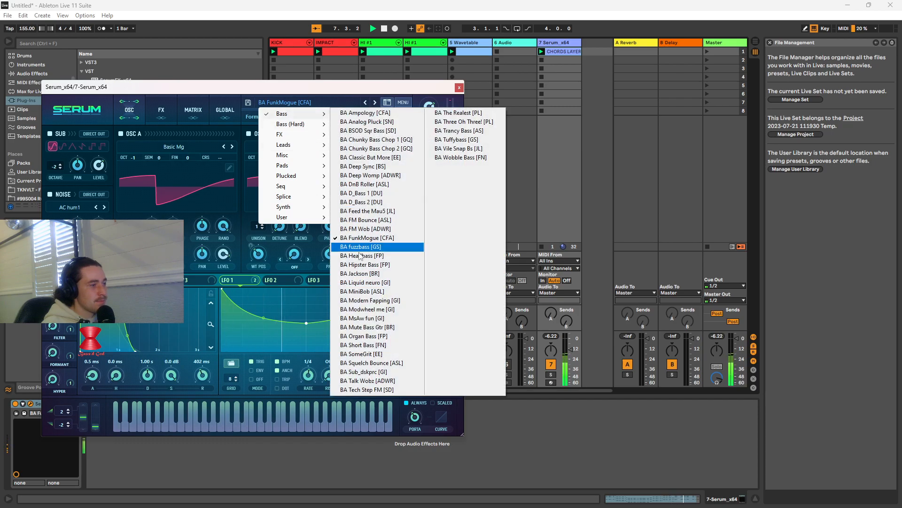
{"action": "left_click", "coordinate": [372, 381]}
Try the bass presets BA MiniBob [ASL] and BA Hipster Bass [FP] in Serum while the chords play
{"action": "left_click", "coordinate": [311, 103]}
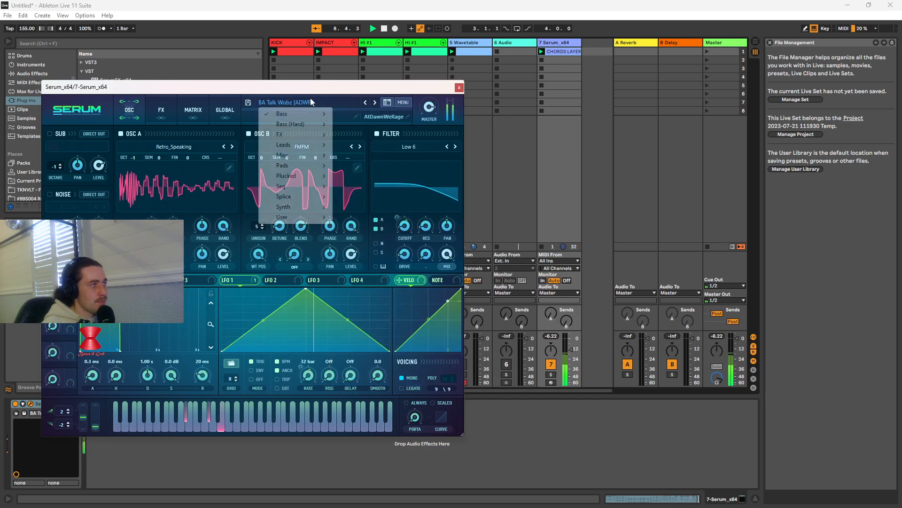
{"action": "mouse_move", "coordinate": [313, 114]}
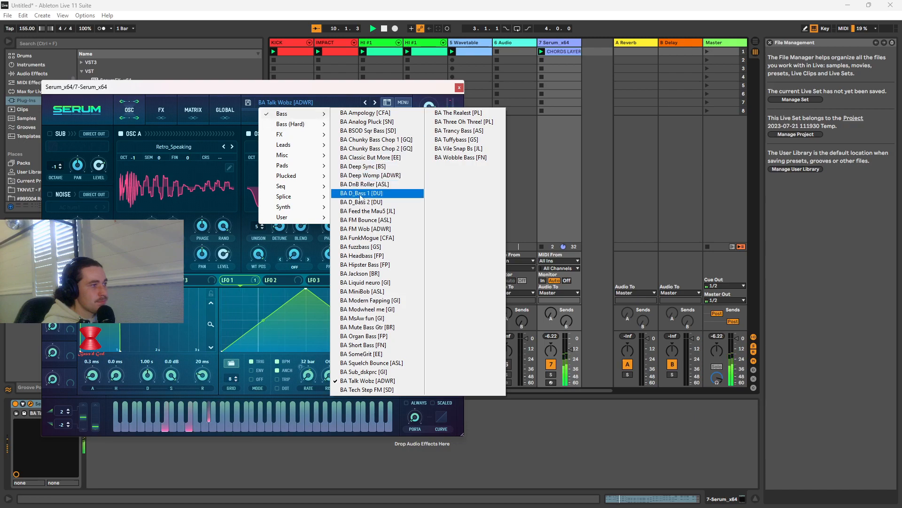
{"action": "left_click", "coordinate": [367, 292]}
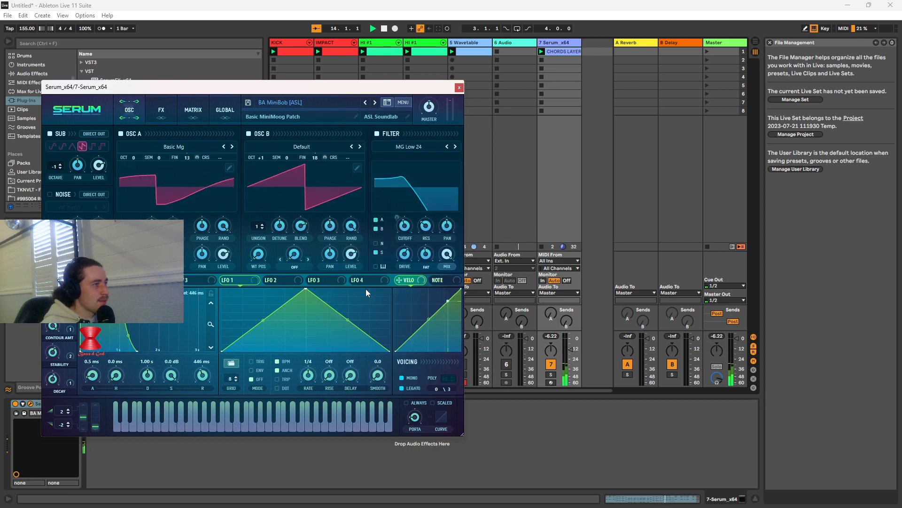
{"action": "left_click", "coordinate": [312, 101]}
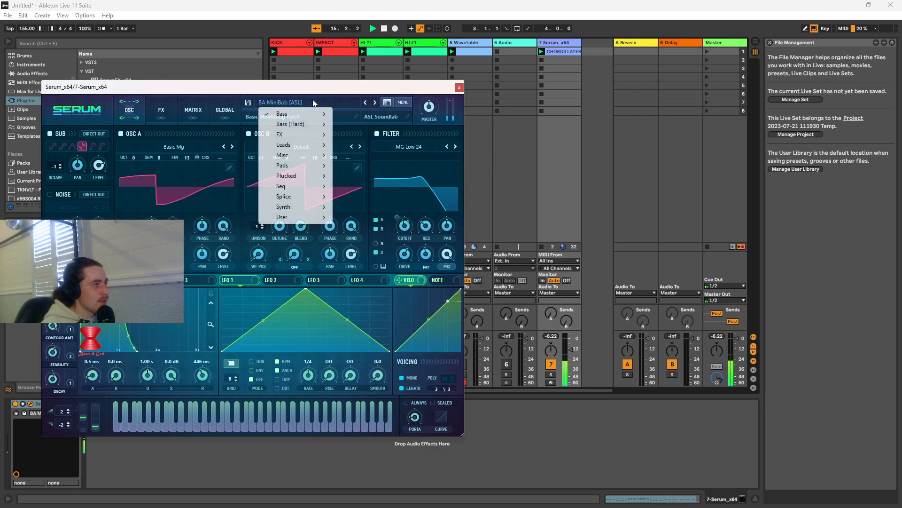
{"action": "mouse_move", "coordinate": [301, 118]}
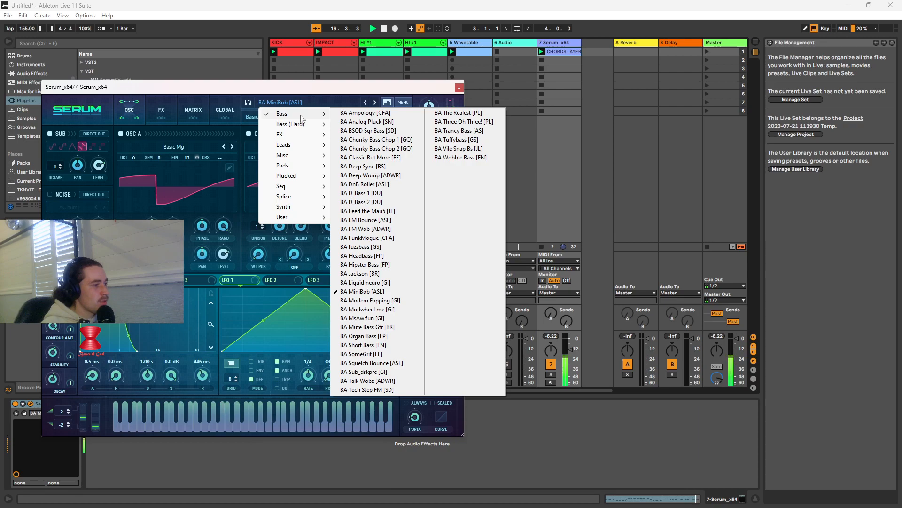
{"action": "left_click", "coordinate": [360, 265]}
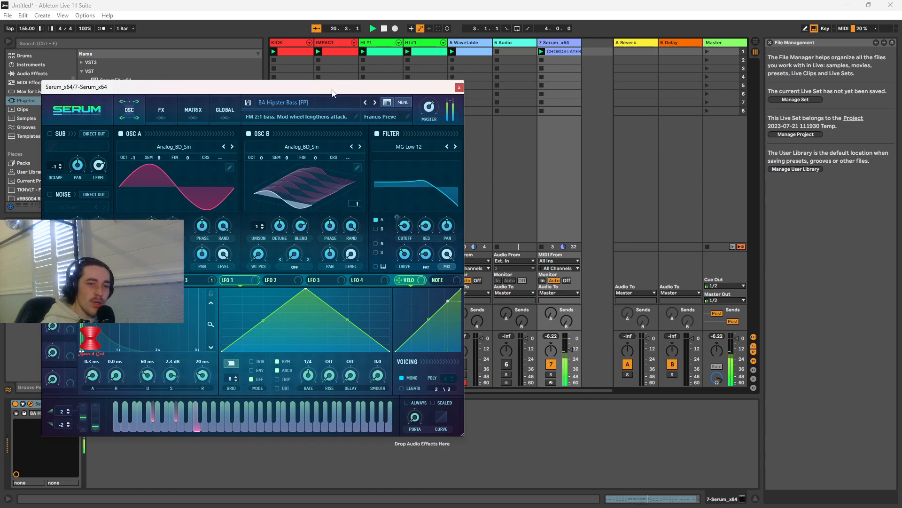
Move the Serum window clear of the drum tracks' mixer controls and unmute KICK and IMPACT
{"action": "left_click_drag", "start_coordinate": [332, 92], "coordinate": [668, 125]}
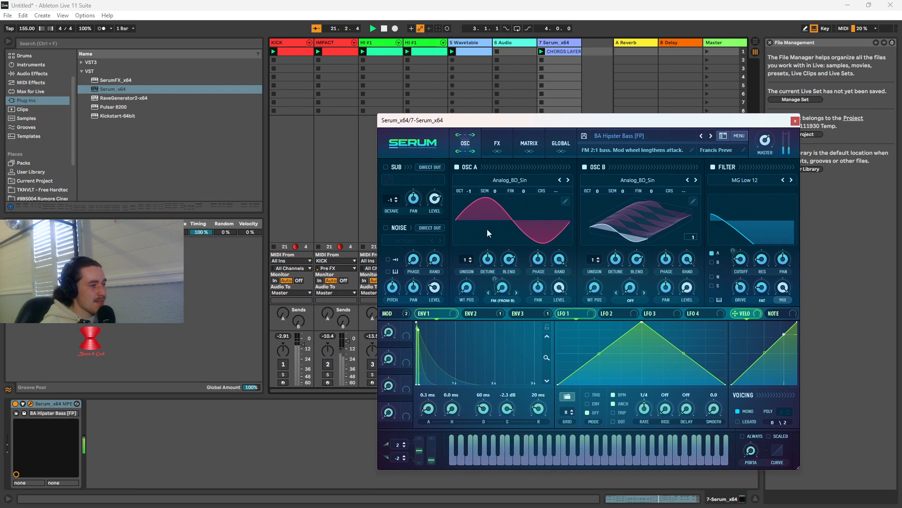
{"action": "left_click", "coordinate": [283, 364]}
{"action": "left_click", "coordinate": [331, 363]}
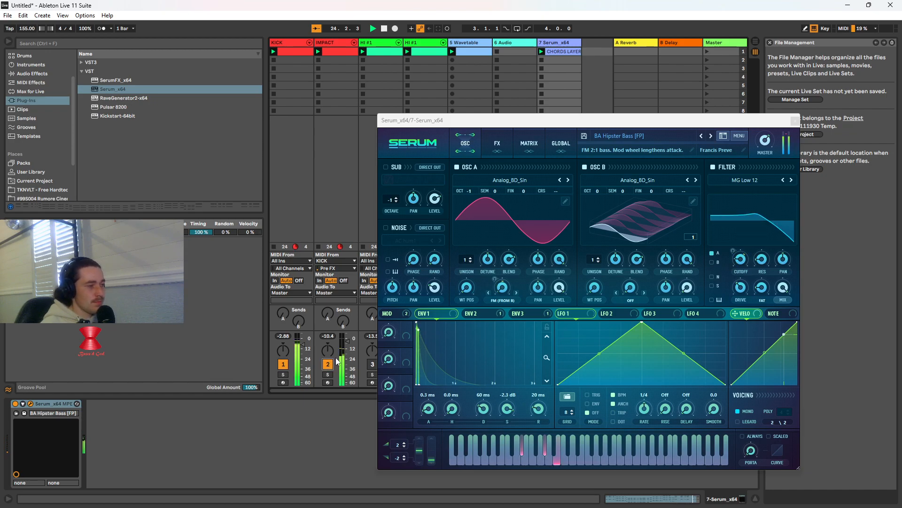
Try the bass preset BA Modern Fapping [GI] against the drums, and mute KICK and IMPACT
{"action": "left_click", "coordinate": [630, 136]}
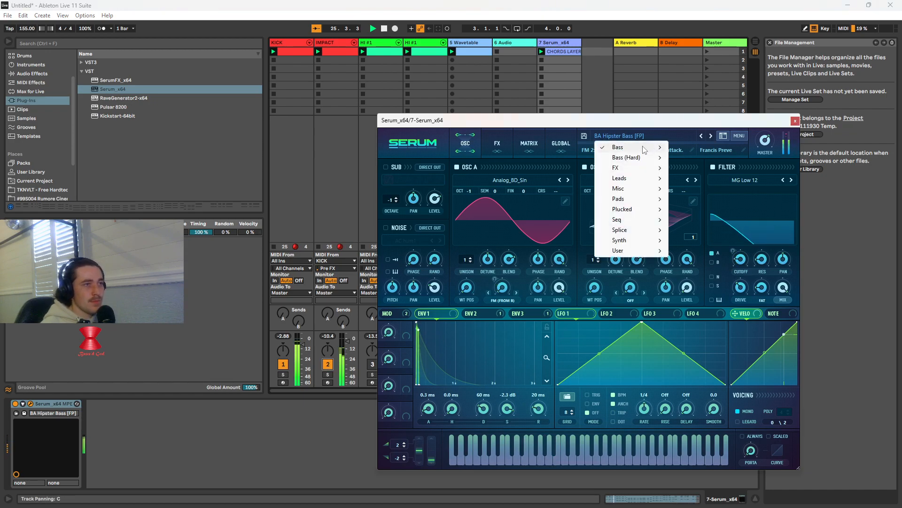
{"action": "mouse_move", "coordinate": [643, 150]}
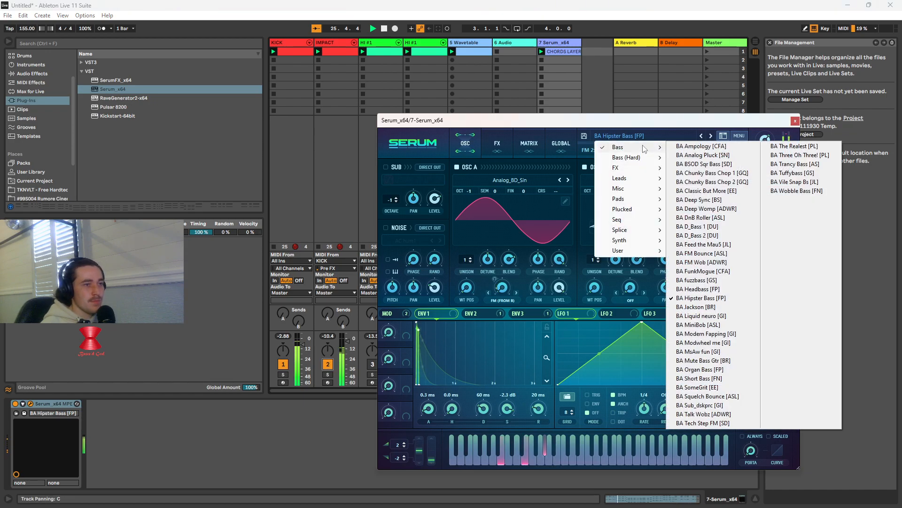
{"action": "left_click", "coordinate": [694, 334]}
{"action": "left_click", "coordinate": [632, 136]}
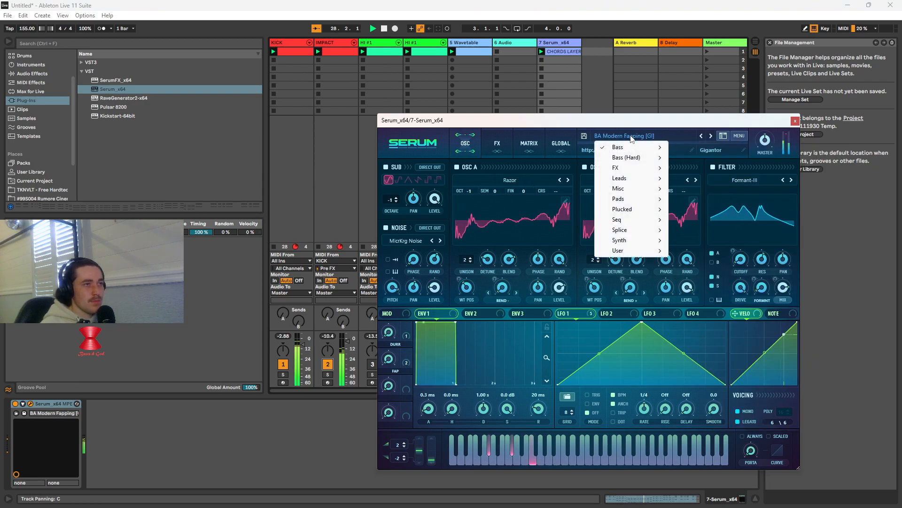
{"action": "mouse_move", "coordinate": [631, 144]}
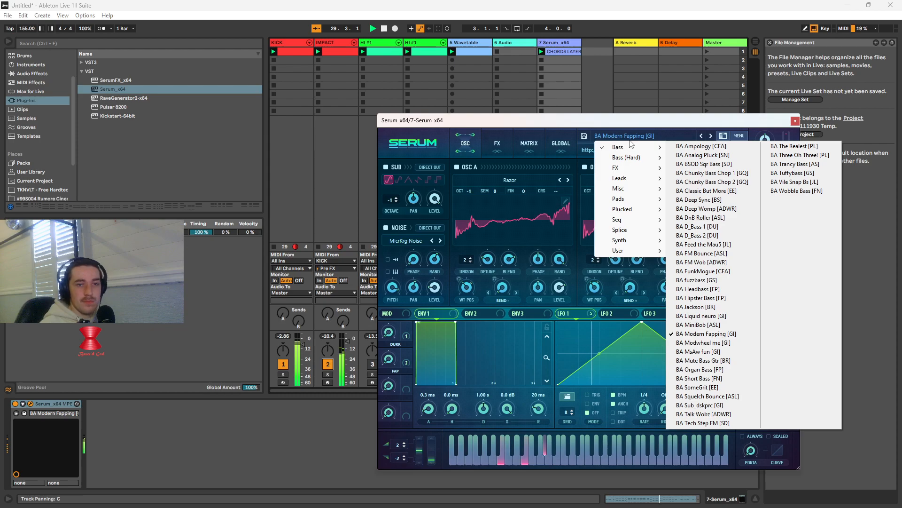
{"action": "left_click", "coordinate": [336, 369]}
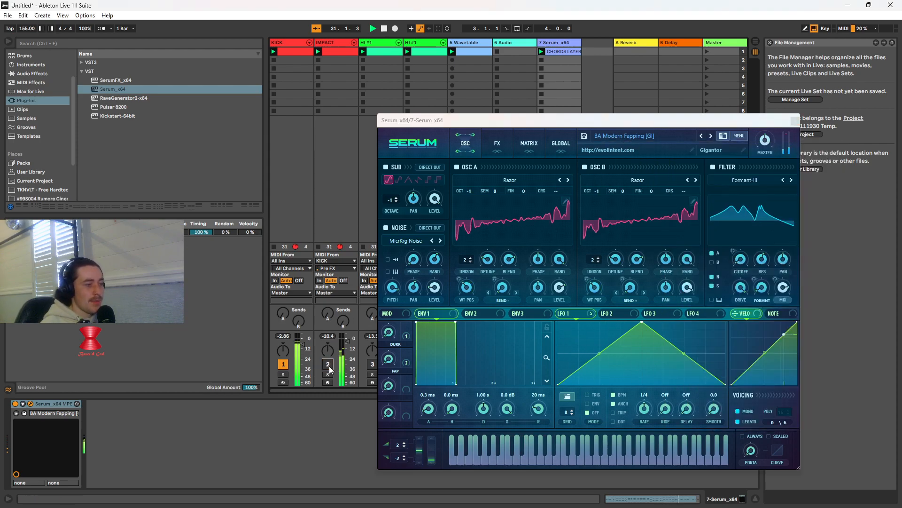
Try the synth presets SY Buzzz Saw [IM] and SY PopSuperSaw [GS] in Serum on the playing chords
{"action": "left_click", "coordinate": [658, 135]}
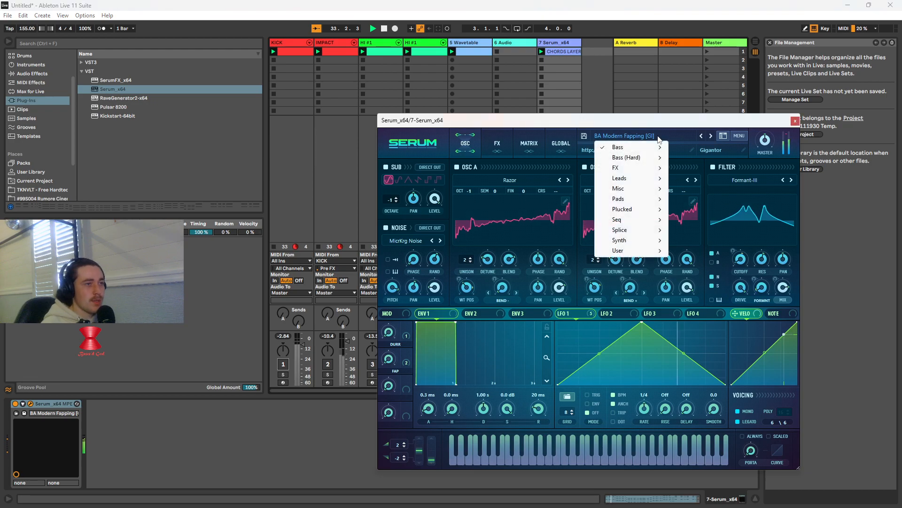
{"action": "mouse_move", "coordinate": [635, 240]}
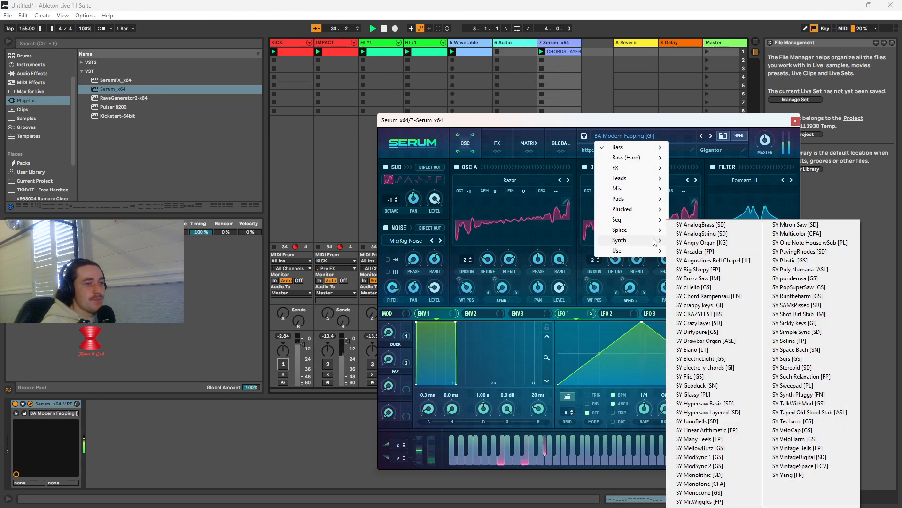
{"action": "left_click", "coordinate": [700, 278]}
{"action": "left_click", "coordinate": [625, 135]}
{"action": "mouse_move", "coordinate": [648, 240]}
{"action": "left_click", "coordinate": [759, 288]}
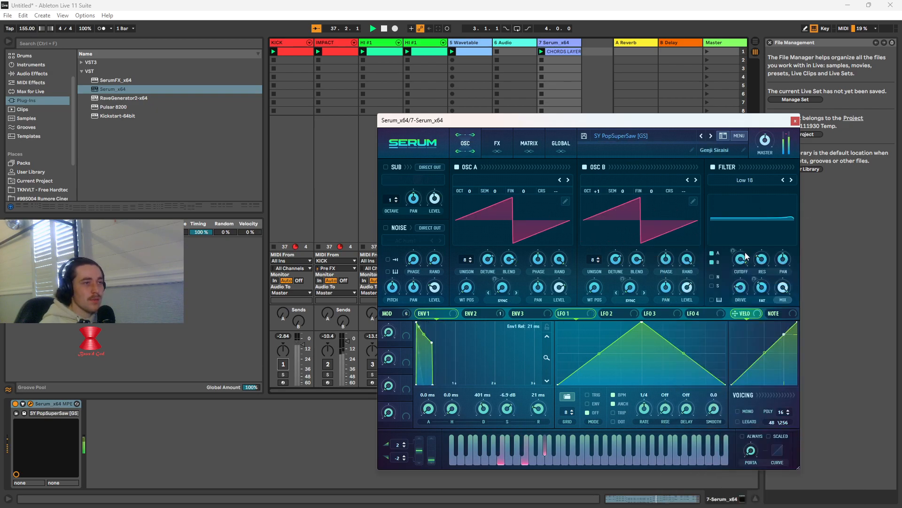
Try the synth presets SY Simple Sync [SD] and SY Chord Rampensau [FN] on the chords
{"action": "left_click", "coordinate": [633, 137]}
{"action": "mouse_move", "coordinate": [648, 220]}
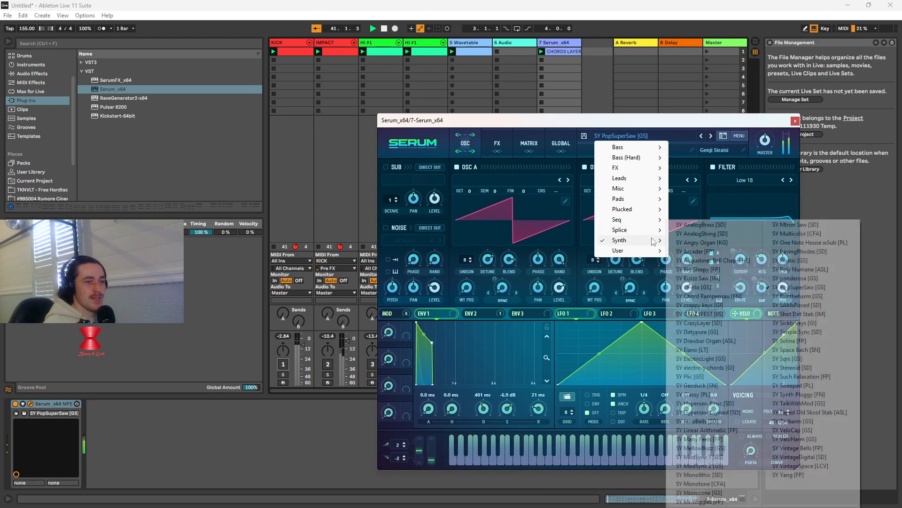
{"action": "left_click", "coordinate": [799, 334]}
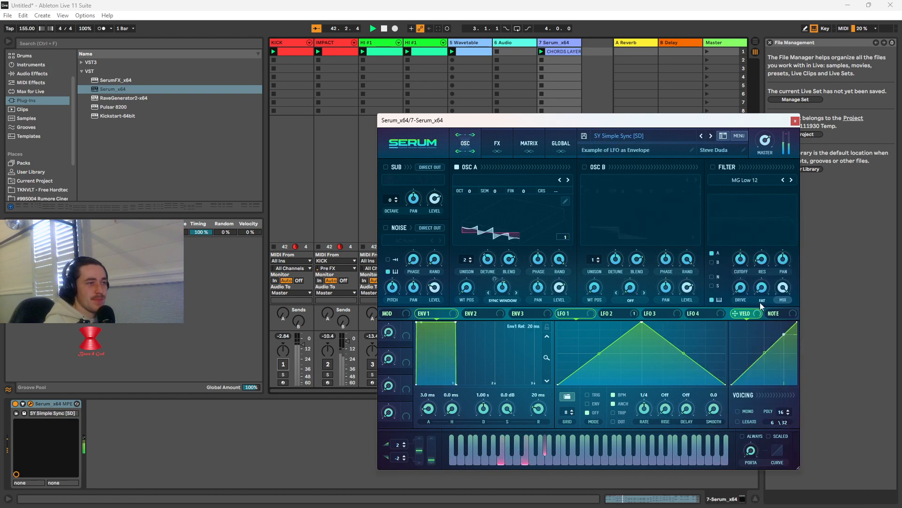
{"action": "left_click", "coordinate": [633, 136]}
{"action": "mouse_move", "coordinate": [644, 240]}
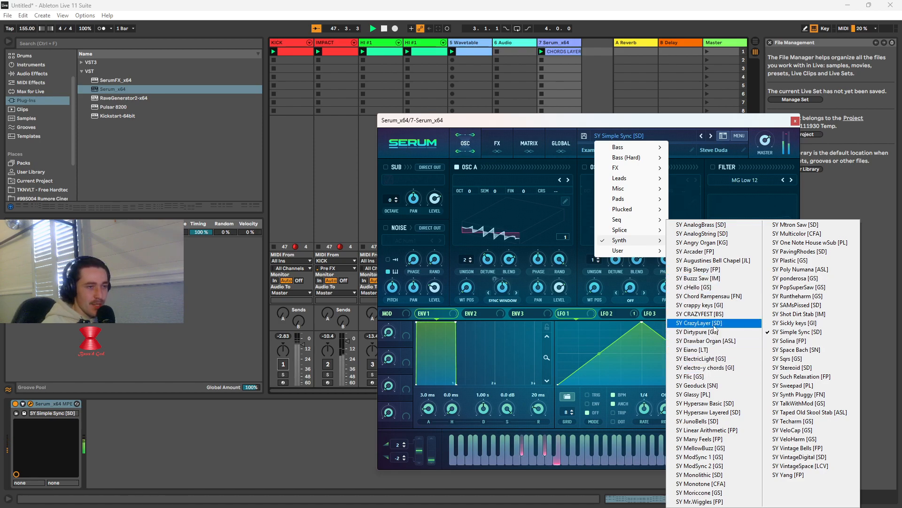
{"action": "left_click", "coordinate": [707, 295]}
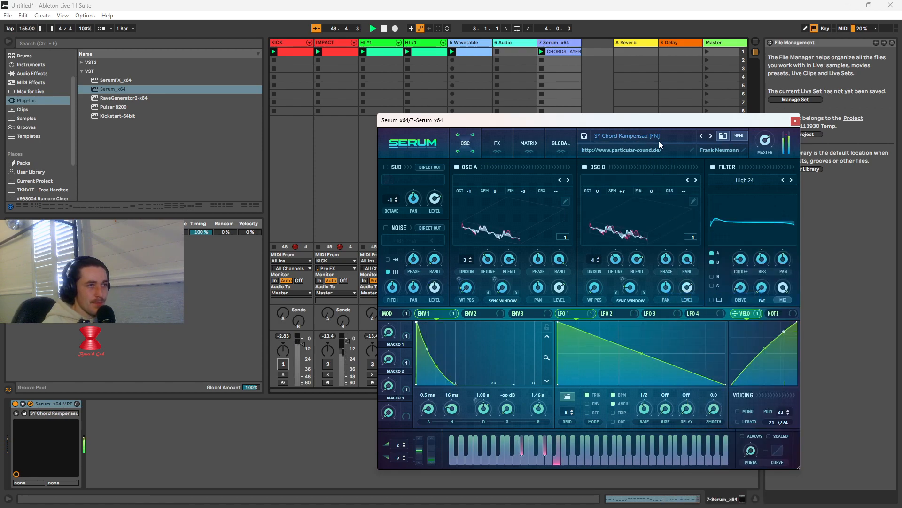
Try the synth presets SY ponderosa [GS] and SY Augustines Bell Chapel [JL] on the chords
{"action": "left_click", "coordinate": [627, 136]}
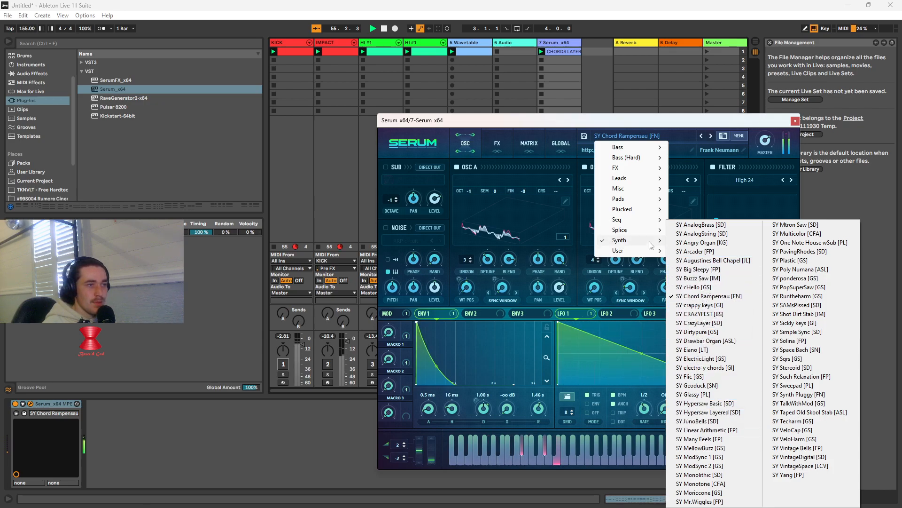
{"action": "mouse_move", "coordinate": [643, 224]}
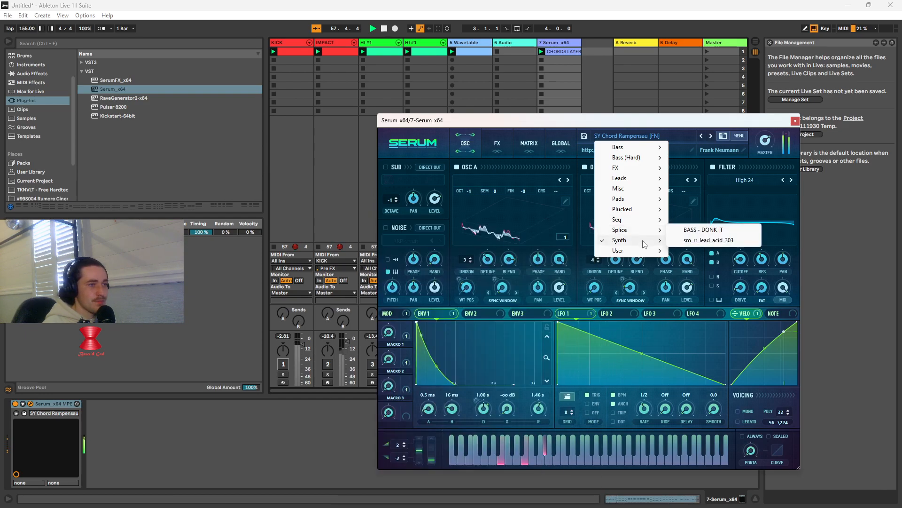
{"action": "left_click", "coordinate": [794, 277]}
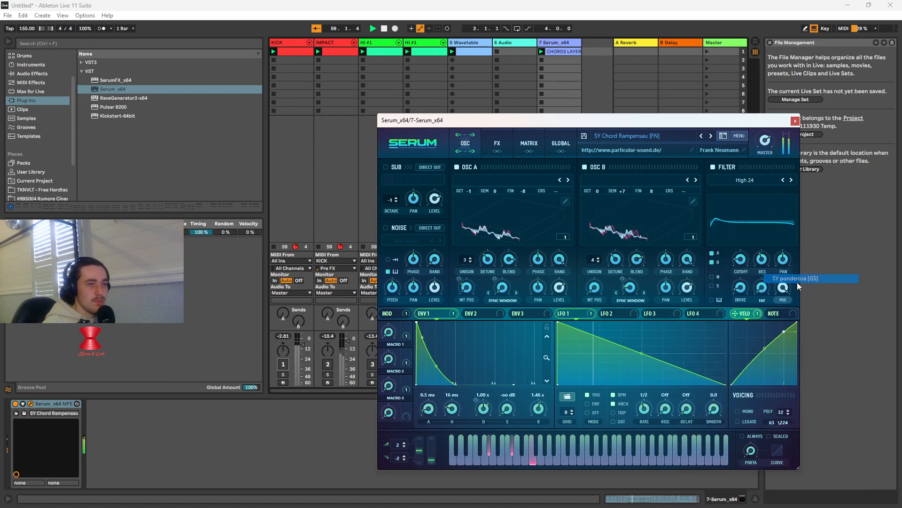
{"action": "left_click", "coordinate": [611, 136]}
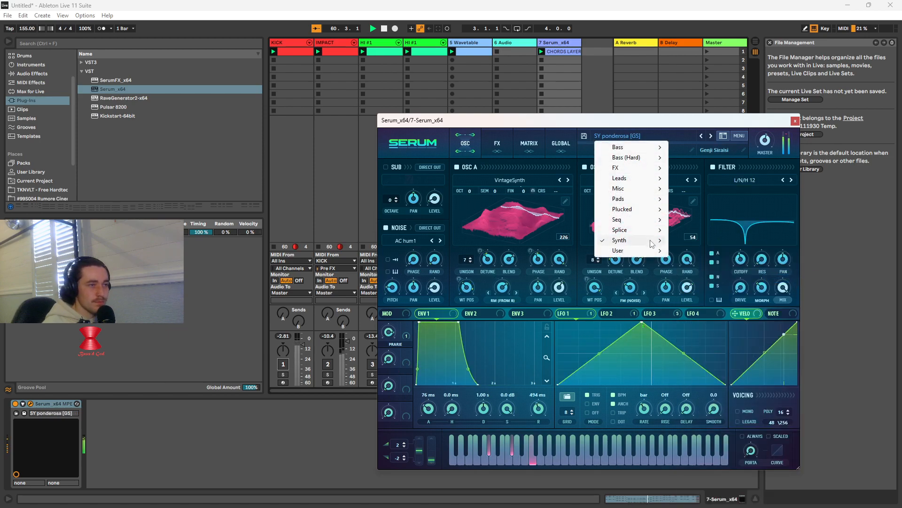
{"action": "mouse_move", "coordinate": [653, 244]}
{"action": "left_click", "coordinate": [696, 260]}
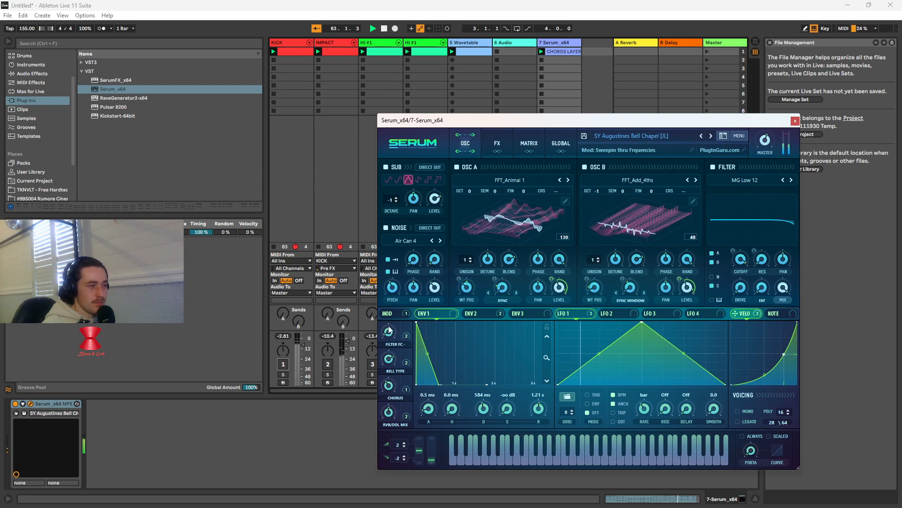
Try the synth preset SY ElectricLight [GS] with KICK and IMPACT unmuted, and mute both tracks again
{"action": "left_click", "coordinate": [328, 367]}
{"action": "left_click", "coordinate": [284, 365]}
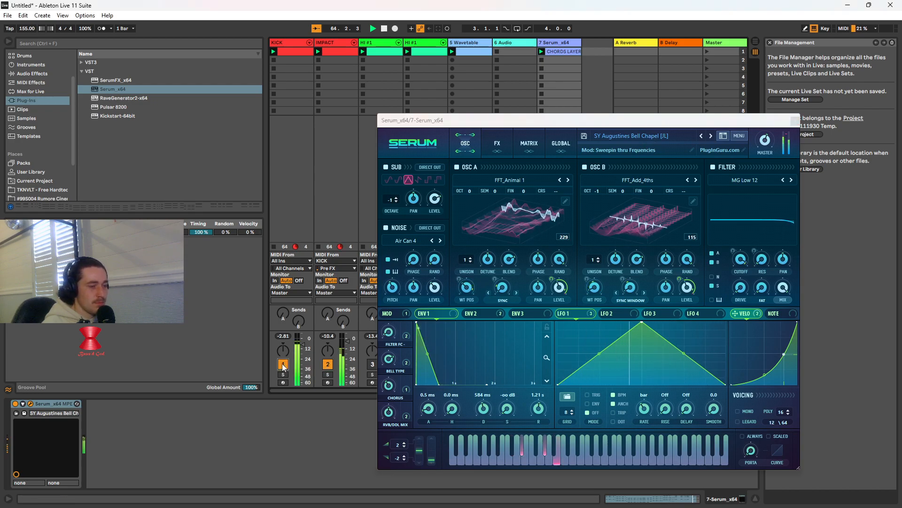
{"action": "left_click", "coordinate": [642, 137]}
{"action": "mouse_move", "coordinate": [630, 240]}
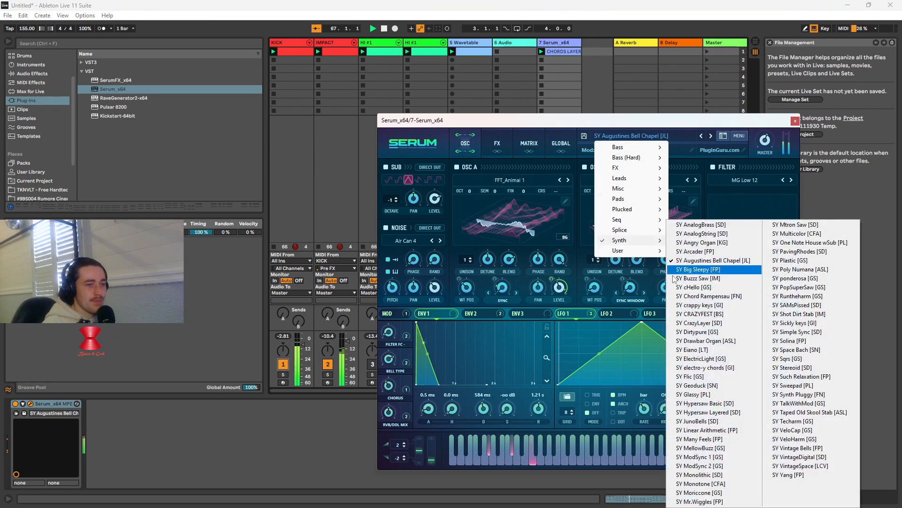
{"action": "left_click", "coordinate": [706, 361]}
{"action": "left_click", "coordinate": [290, 368]}
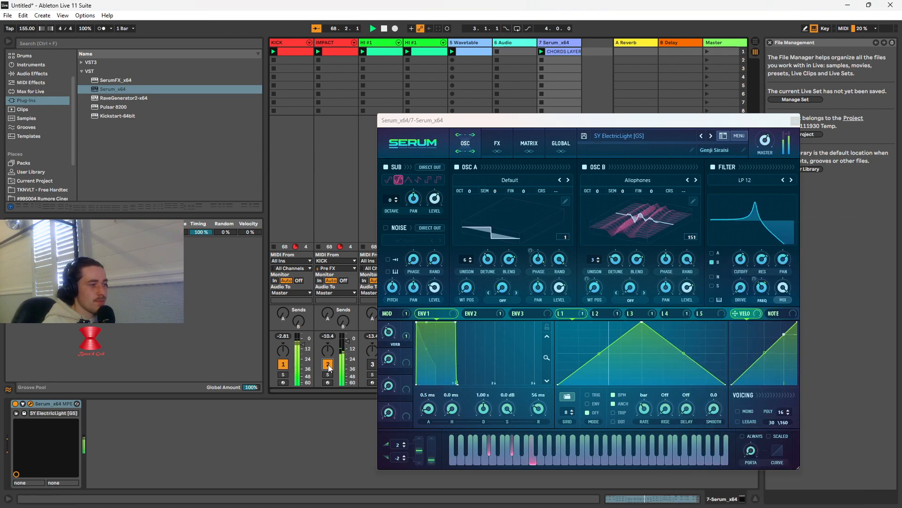
Load the synth preset SY Linear Arithmetic [FP] in Serum and unmute the KICK and IMPACT tracks
{"action": "left_click", "coordinate": [621, 136]}
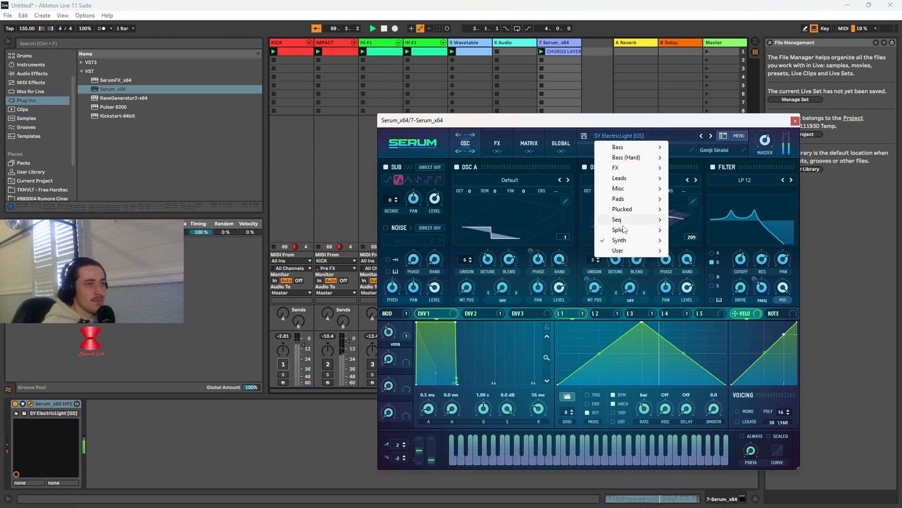
{"action": "mouse_move", "coordinate": [625, 241]}
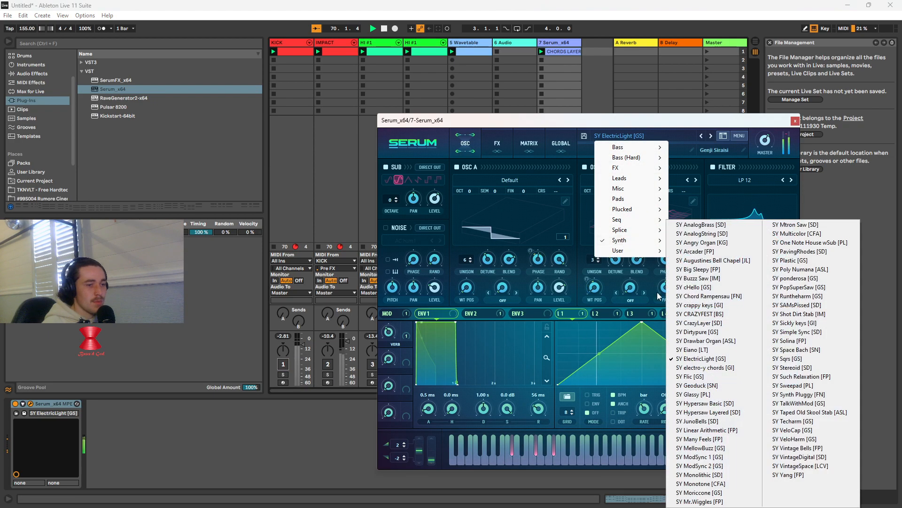
{"action": "left_click", "coordinate": [716, 436]}
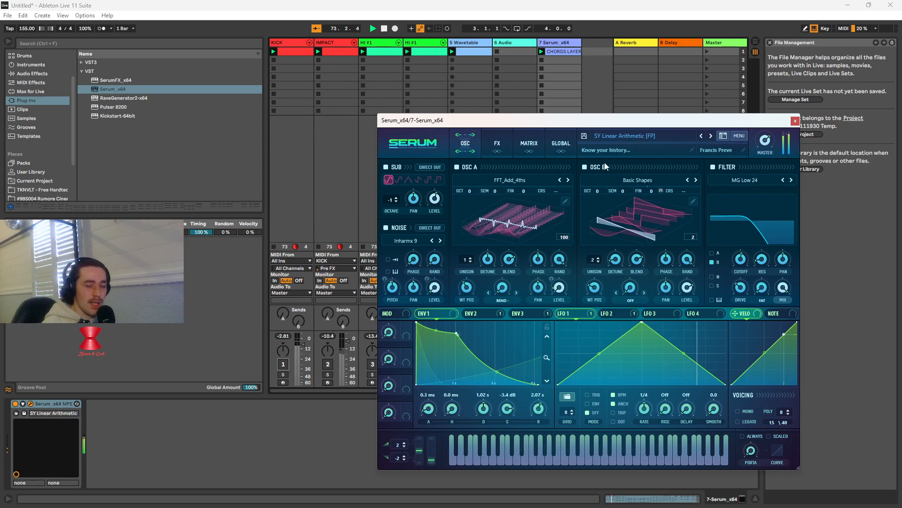
{"action": "left_click", "coordinate": [283, 364]}
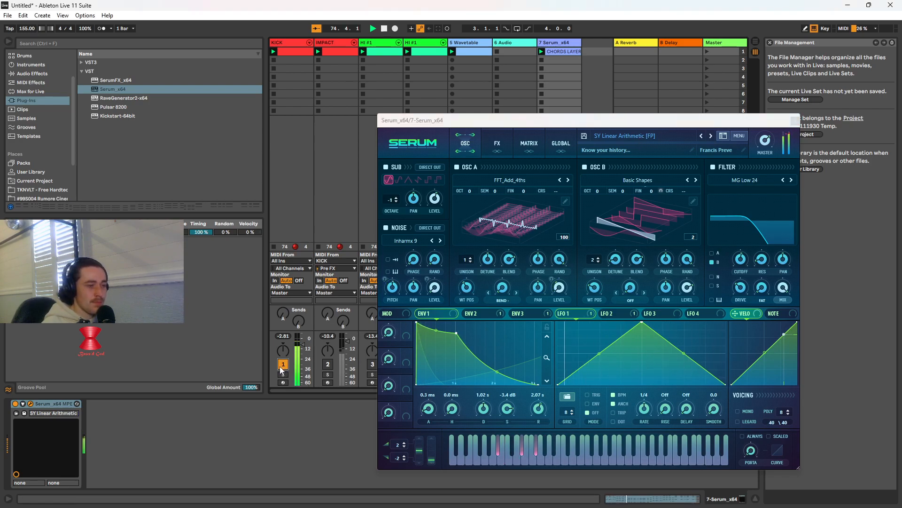
{"action": "left_click", "coordinate": [328, 364]}
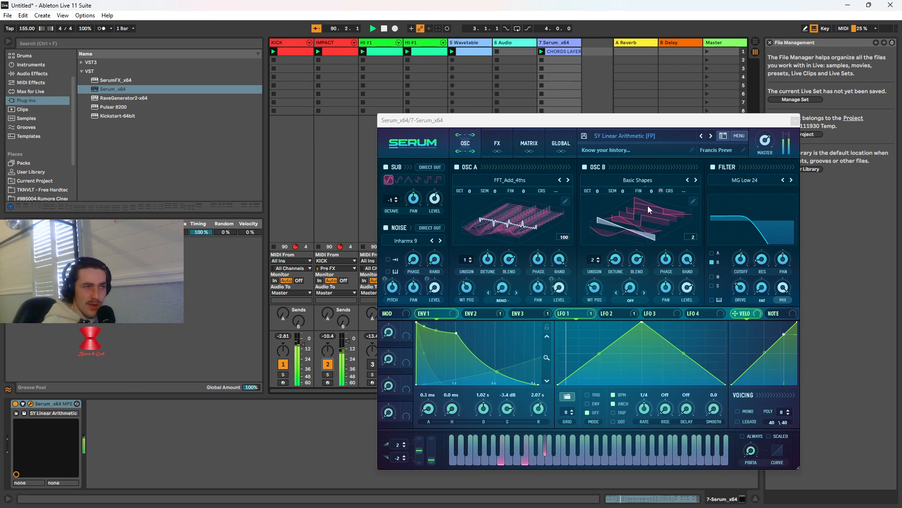
Audition several wavetables for oscillator B in Serum, settle on SAM_SERUM, and close the plug-in window
{"action": "left_click", "coordinate": [696, 181]}
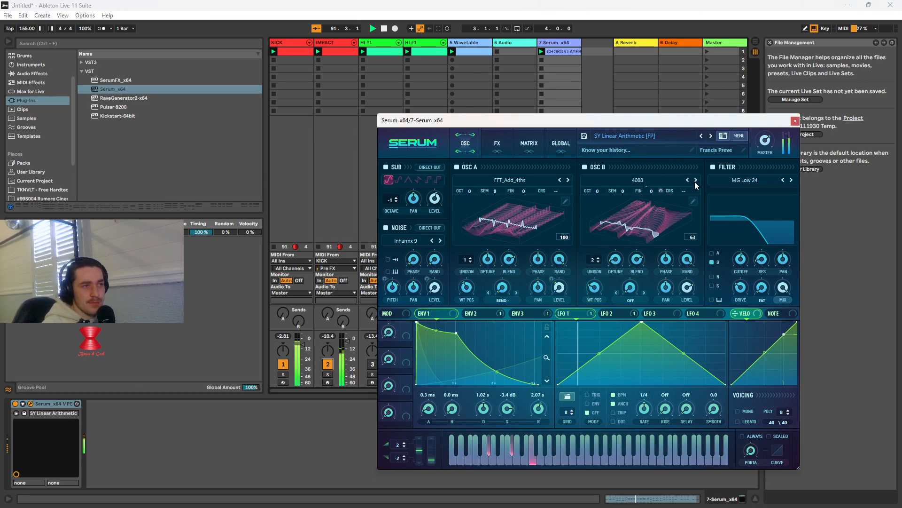
{"action": "left_click", "coordinate": [696, 180]}
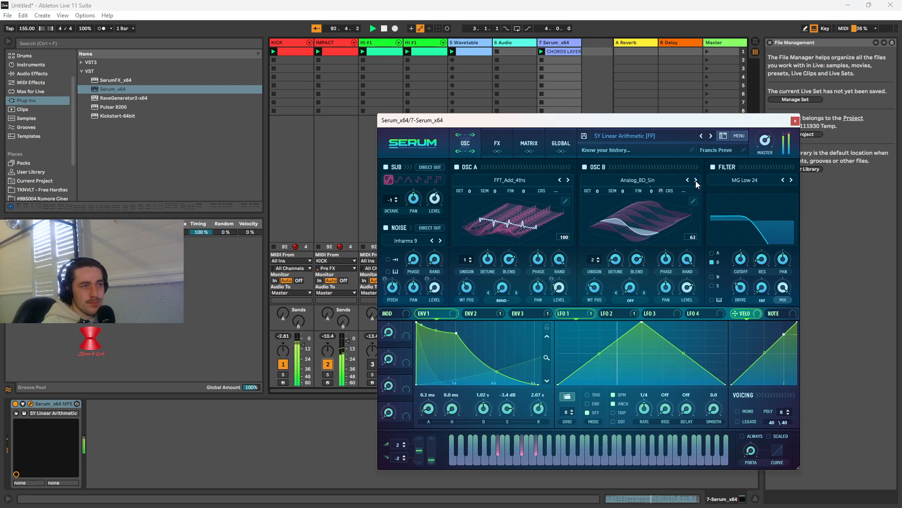
{"action": "left_click", "coordinate": [688, 180]}
{"action": "left_click", "coordinate": [688, 181]}
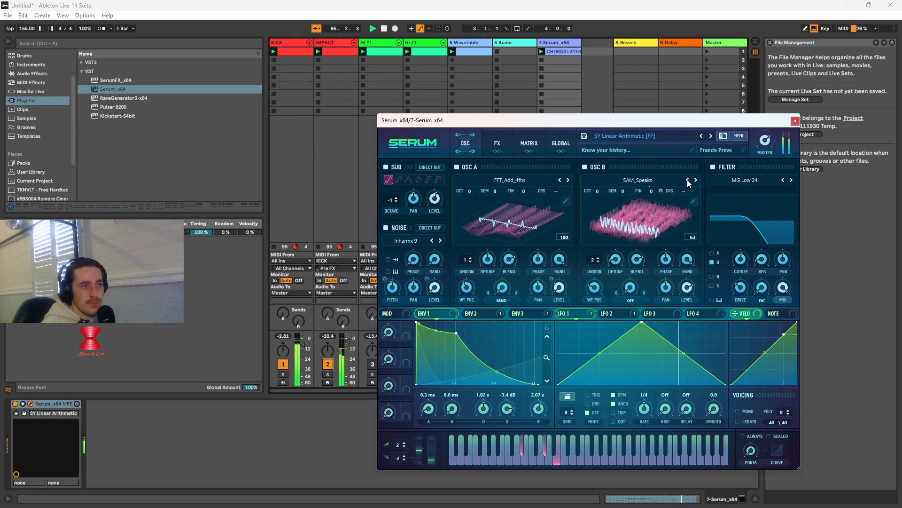
{"action": "left_click", "coordinate": [688, 180]}
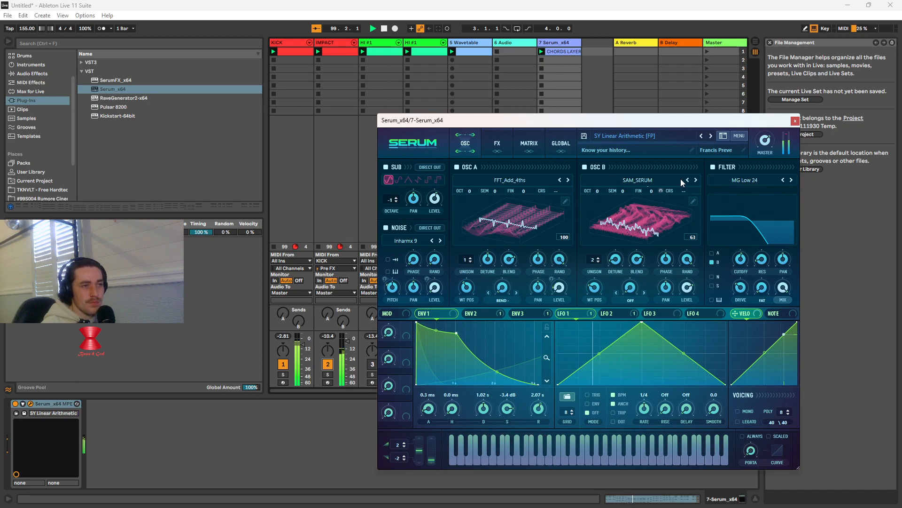
{"action": "left_click", "coordinate": [795, 122]}
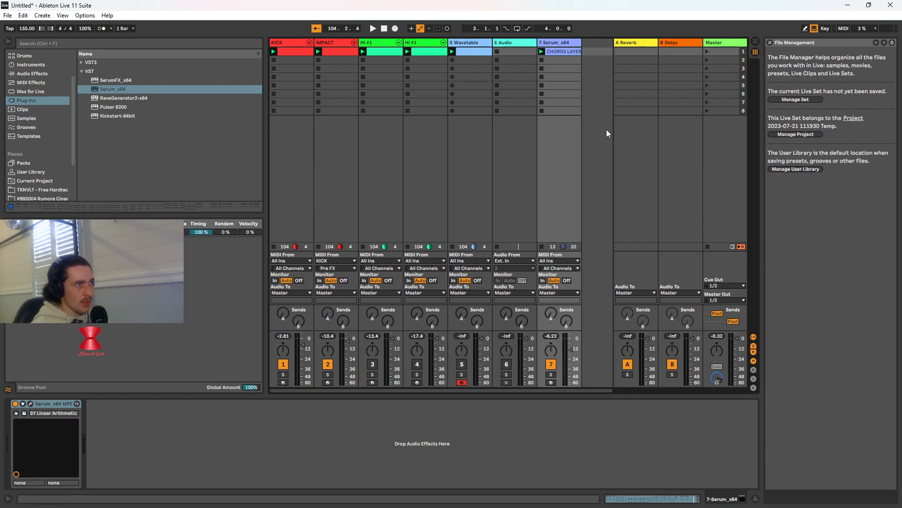
Duplicate the Serum chords track together with its CHORDS LAYER clip
{"action": "right_click", "coordinate": [560, 43]}
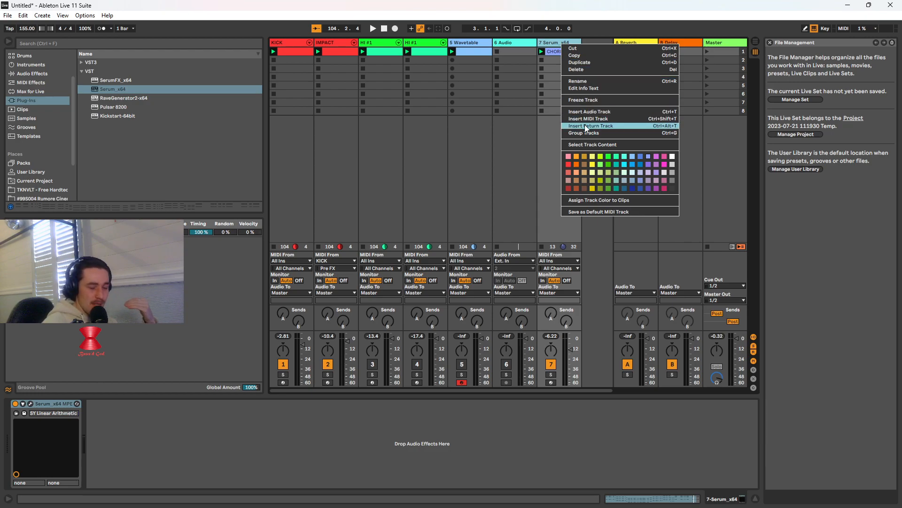
{"action": "left_click", "coordinate": [670, 495]}
{"action": "left_click", "coordinate": [669, 495]}
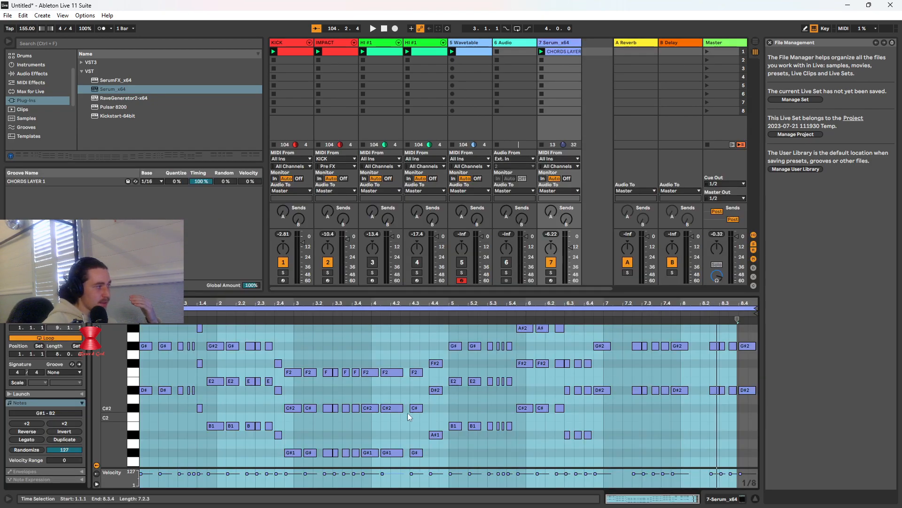
{"action": "scroll", "coordinate": [607, 413], "scroll_direction": "down", "scroll_amount": 5}
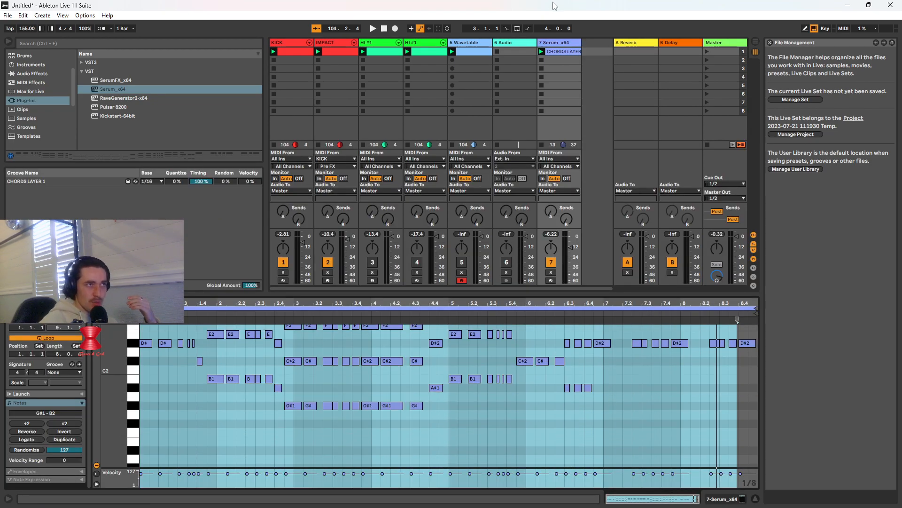
{"action": "right_click", "coordinate": [558, 42]}
{"action": "left_click", "coordinate": [586, 59]}
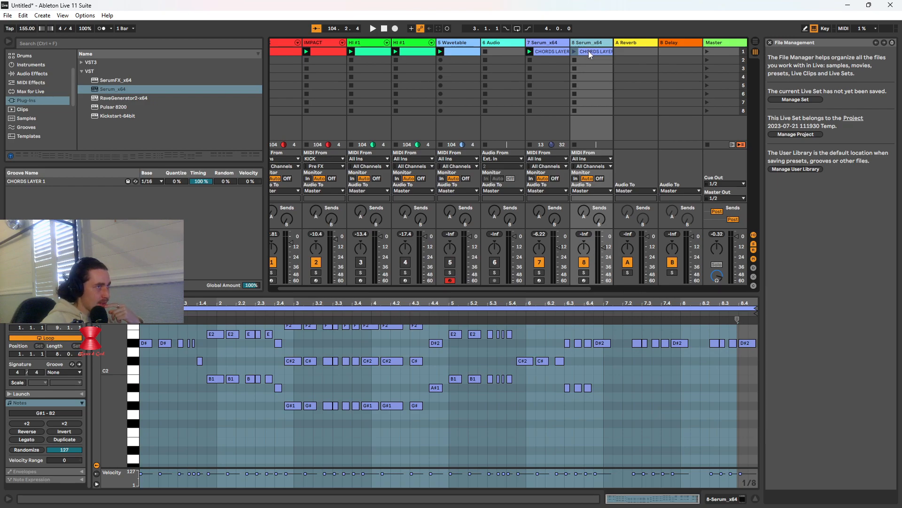
Open Serum on the duplicated track and play its chords clip with the original Serum, KICK and IMPACT tracks muted
{"action": "left_click", "coordinate": [588, 42]}
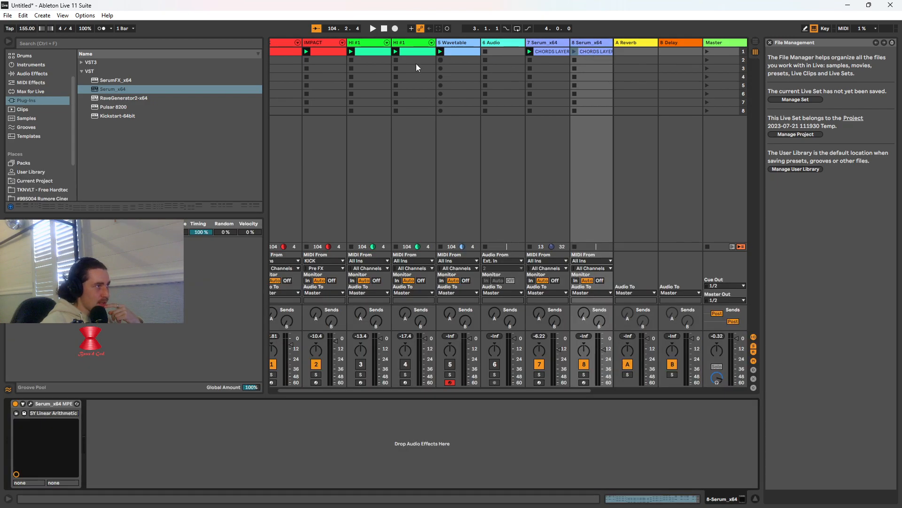
{"action": "left_click", "coordinate": [31, 404]}
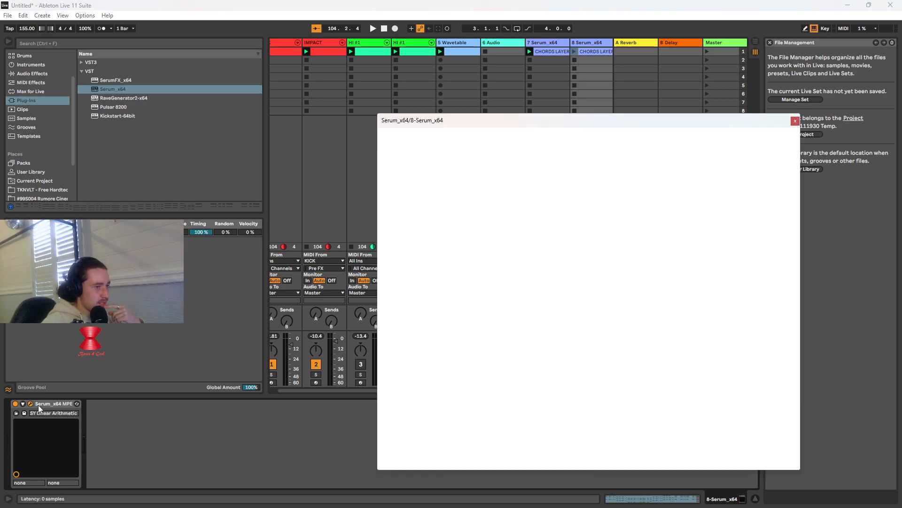
{"action": "left_click_drag", "start_coordinate": [613, 119], "coordinate": [284, 100]}
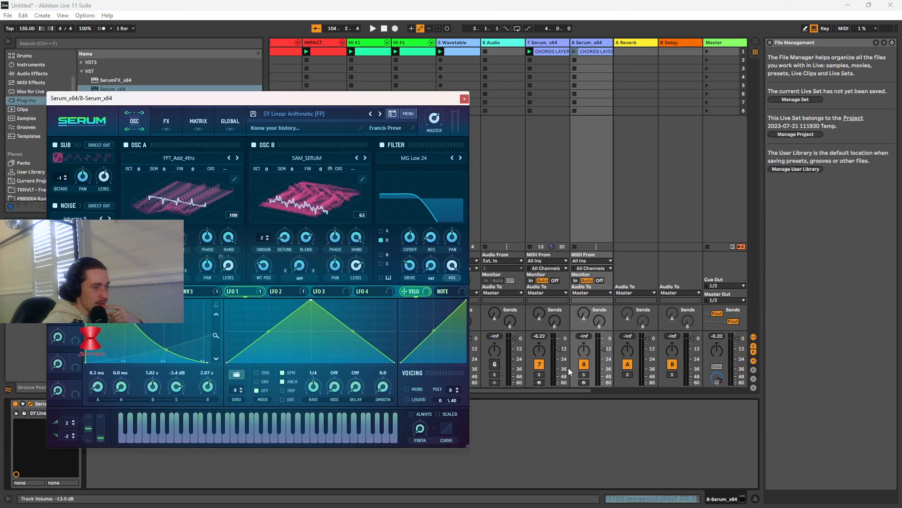
{"action": "left_click", "coordinate": [542, 366]}
{"action": "left_click", "coordinate": [576, 51]}
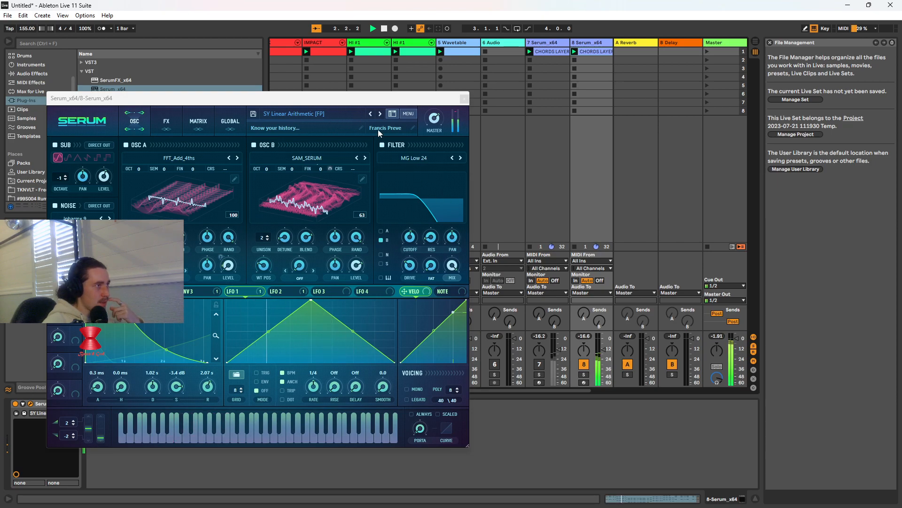
{"action": "left_click_drag", "start_coordinate": [403, 99], "coordinate": [728, 145]}
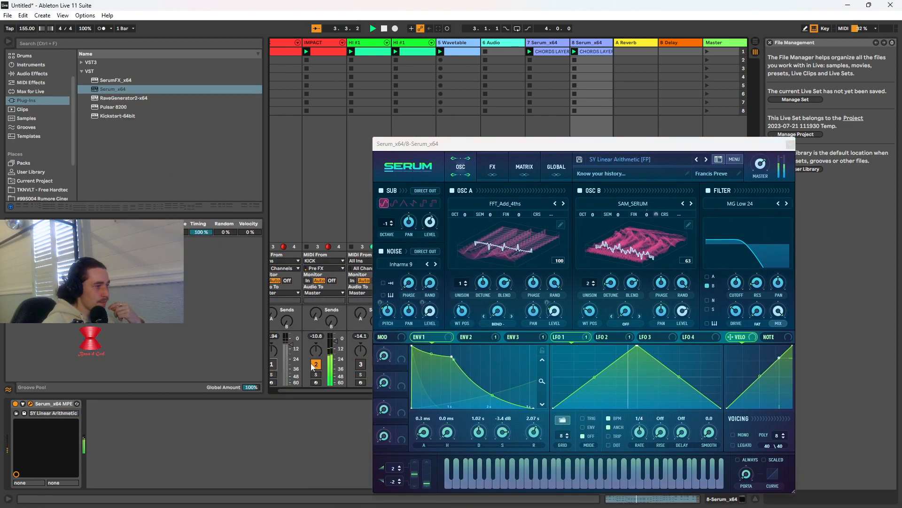
{"action": "left_click_drag", "start_coordinate": [635, 144], "coordinate": [549, 120]}
Load the plucked preset PL Tinkerbell [DRK] on the duplicated Serum track and unmute the original Serum track
{"action": "left_click", "coordinate": [549, 134]}
{"action": "mouse_move", "coordinate": [536, 199]}
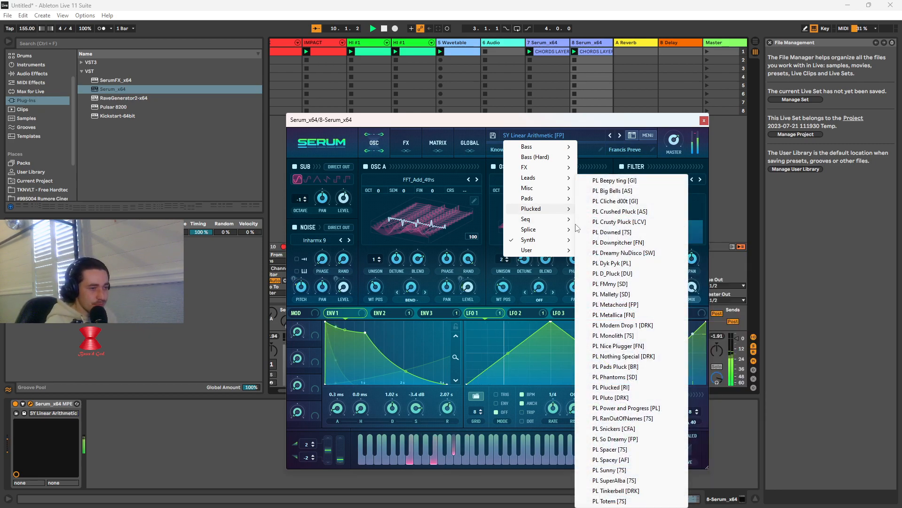
{"action": "left_click", "coordinate": [613, 490]}
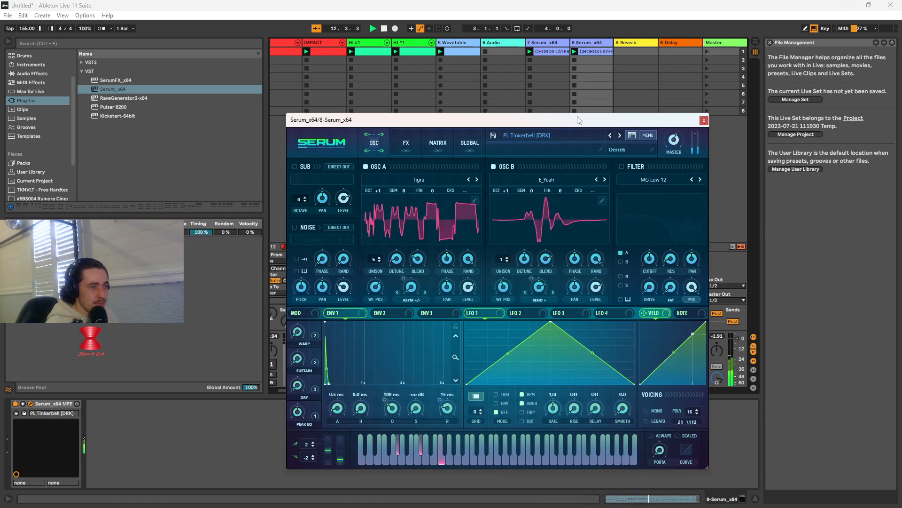
{"action": "left_click", "coordinate": [574, 137]}
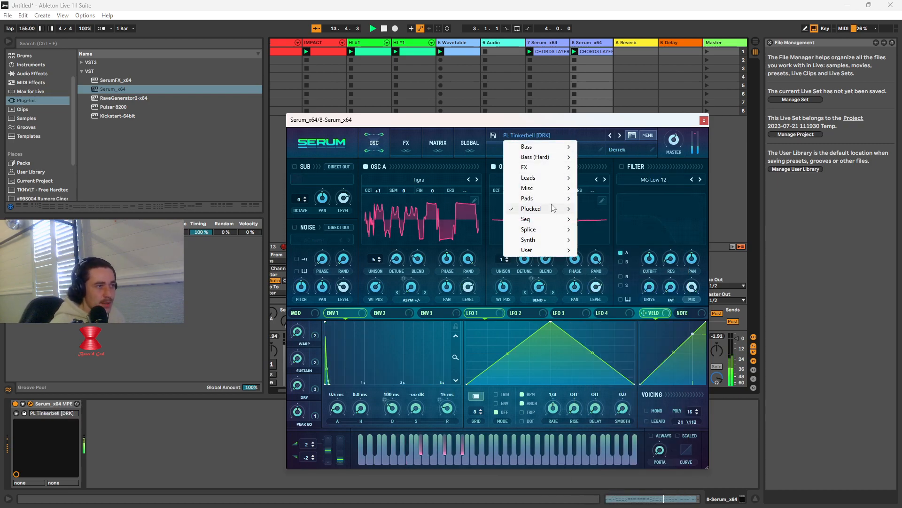
{"action": "left_click_drag", "start_coordinate": [578, 120], "coordinate": [325, 54]}
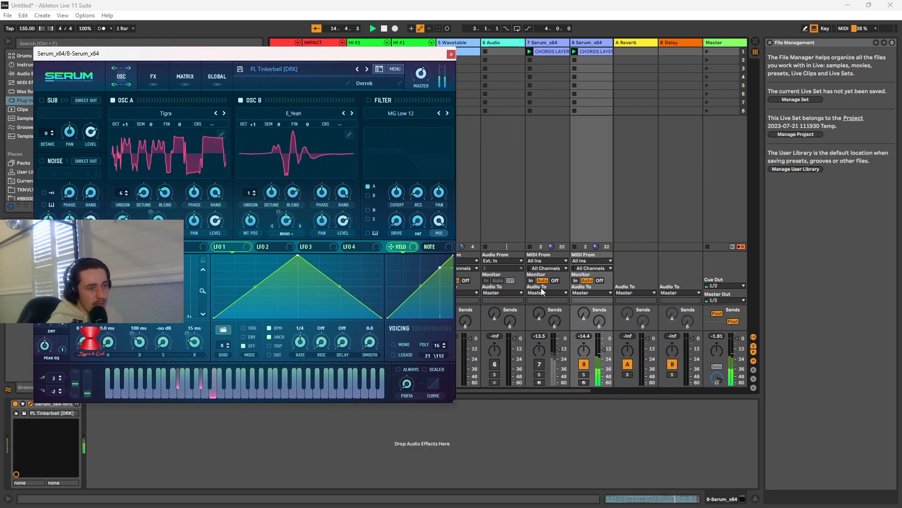
{"action": "left_click", "coordinate": [540, 365]}
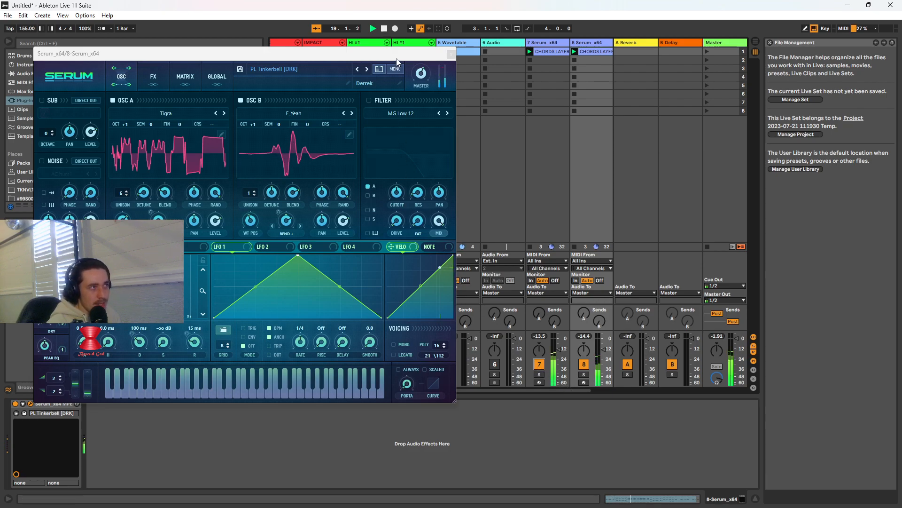
Try the plucked preset PL Dreamy NuDisco [SW] and the pad preset PD Event Horizon [LT] on the duplicated chords
{"action": "left_click_drag", "start_coordinate": [399, 58], "coordinate": [493, 50]}
{"action": "left_click", "coordinate": [436, 63]}
{"action": "mouse_move", "coordinate": [383, 138]}
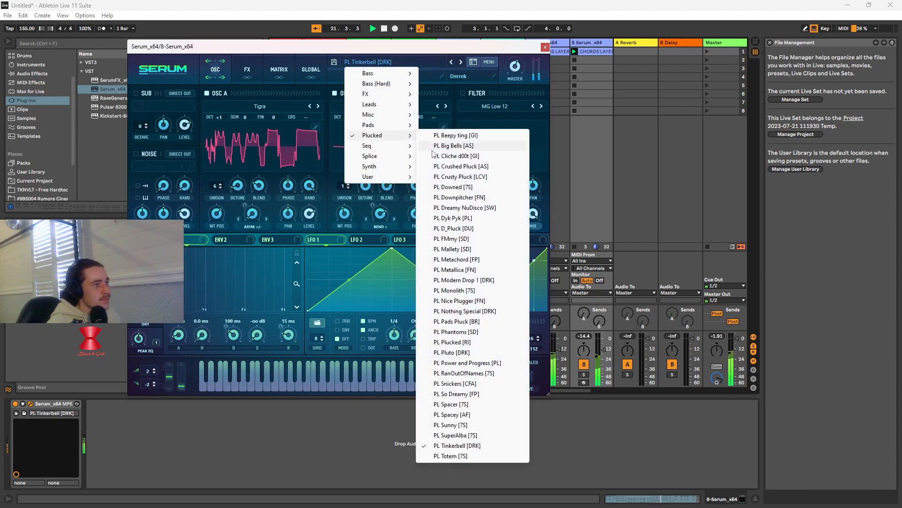
{"action": "left_click", "coordinate": [463, 207]}
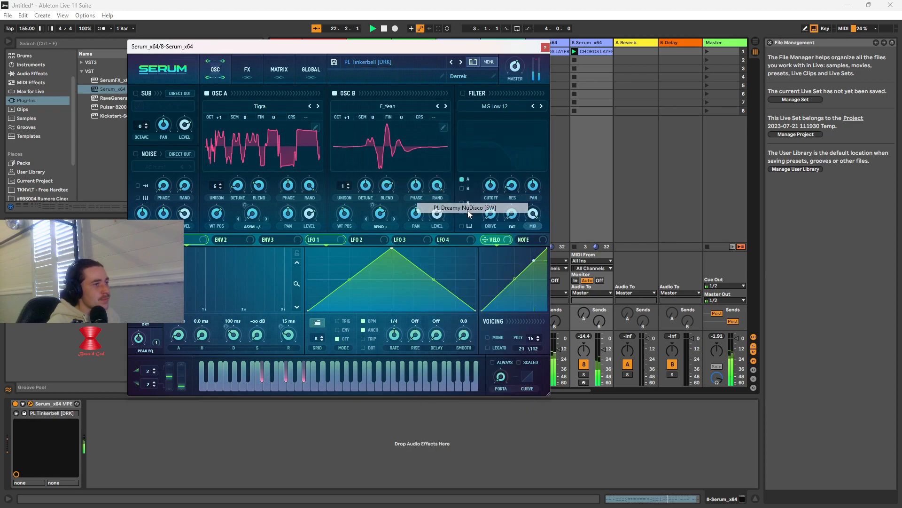
{"action": "left_click", "coordinate": [419, 64]}
{"action": "mouse_move", "coordinate": [383, 124]}
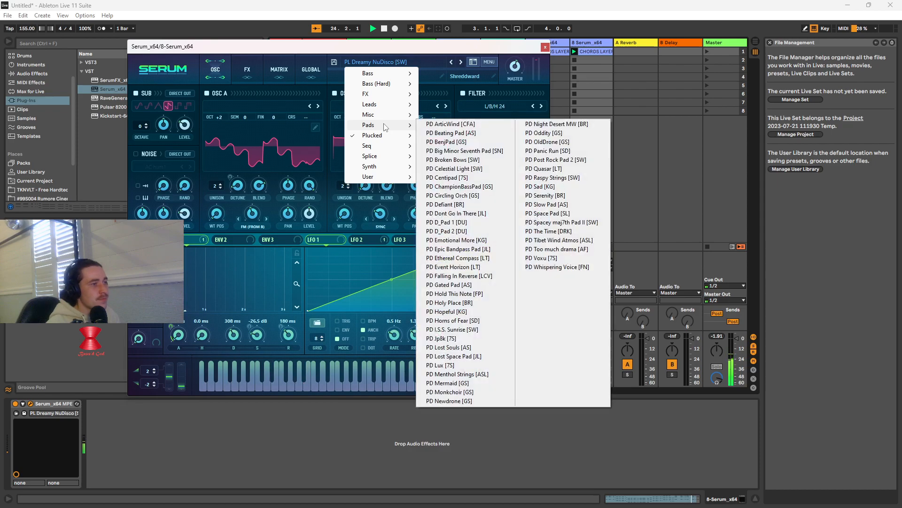
{"action": "left_click", "coordinate": [446, 266]}
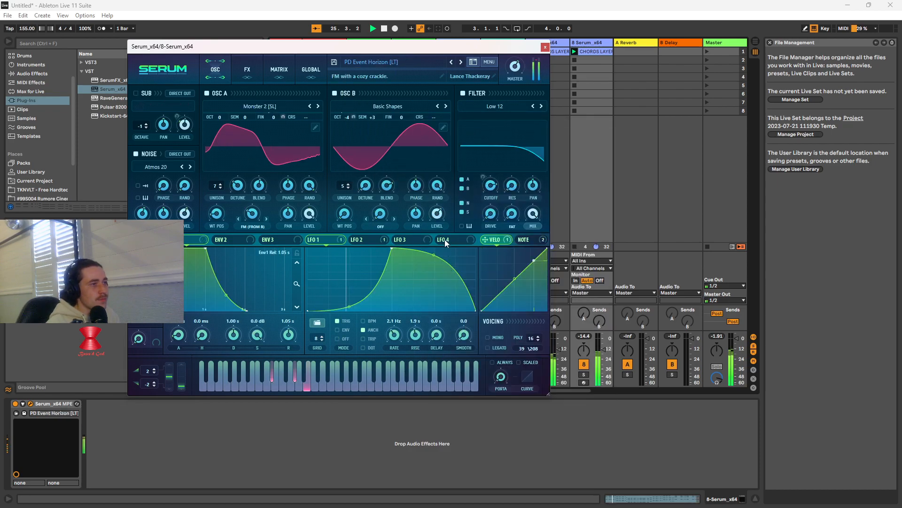
Try the presets SQ Swinging Saws [ASL], SY Glassy [PL] and SY electro-y chords [GI] on the duplicated chords
{"action": "left_click", "coordinate": [419, 61]}
{"action": "mouse_move", "coordinate": [397, 146]}
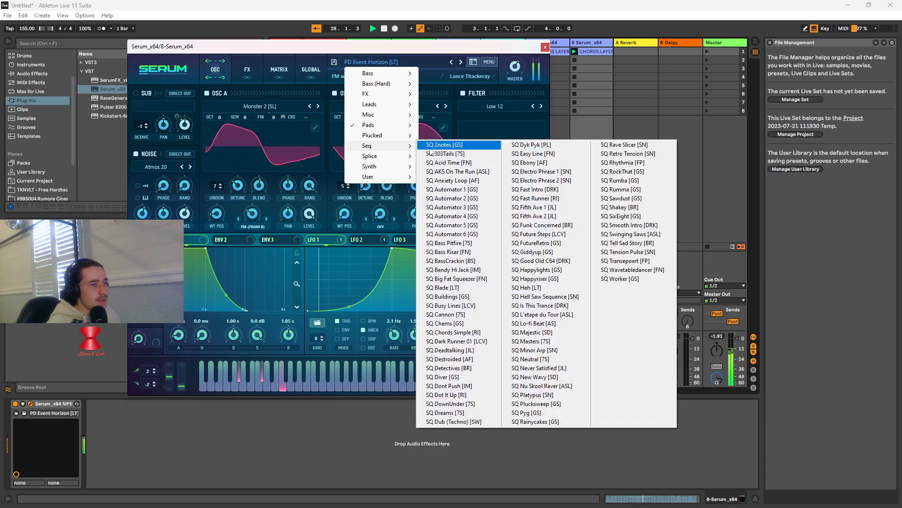
{"action": "left_click", "coordinate": [631, 233]}
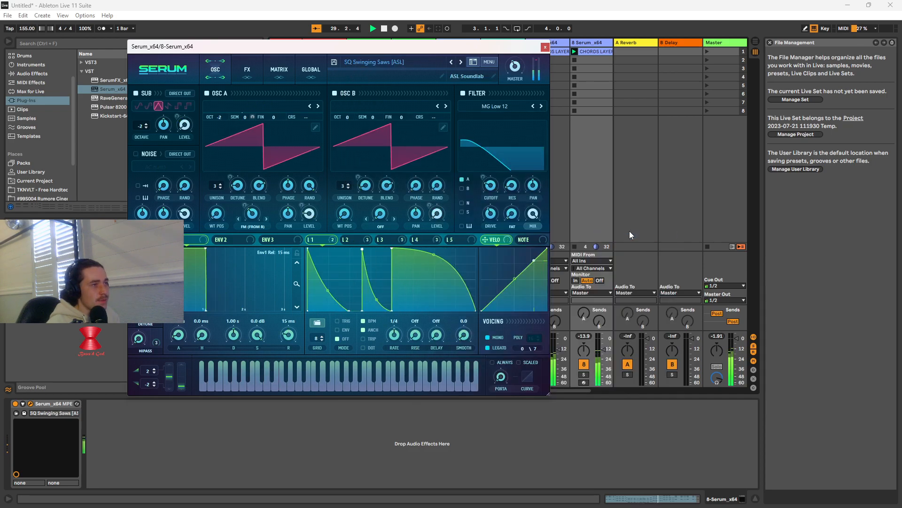
{"action": "left_click", "coordinate": [429, 69]}
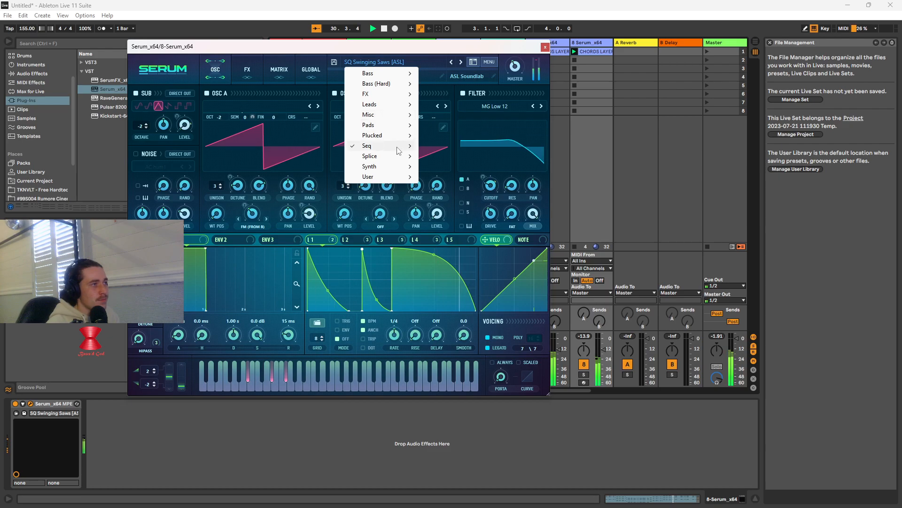
{"action": "mouse_move", "coordinate": [403, 166]}
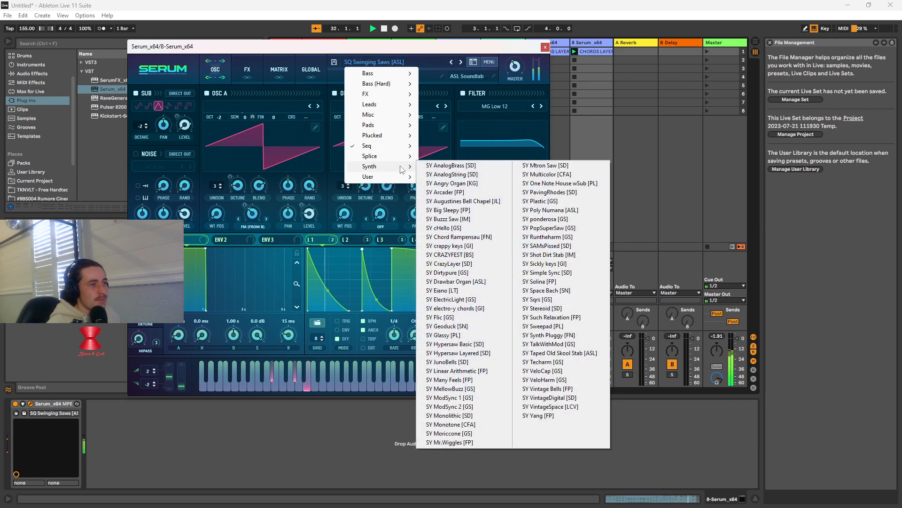
{"action": "left_click", "coordinate": [473, 334]}
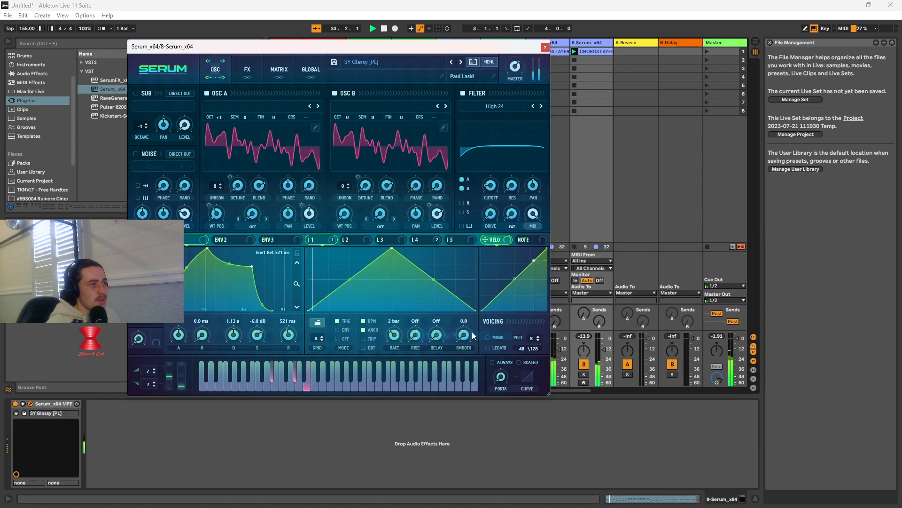
{"action": "left_click", "coordinate": [417, 63]}
{"action": "mouse_move", "coordinate": [387, 167]}
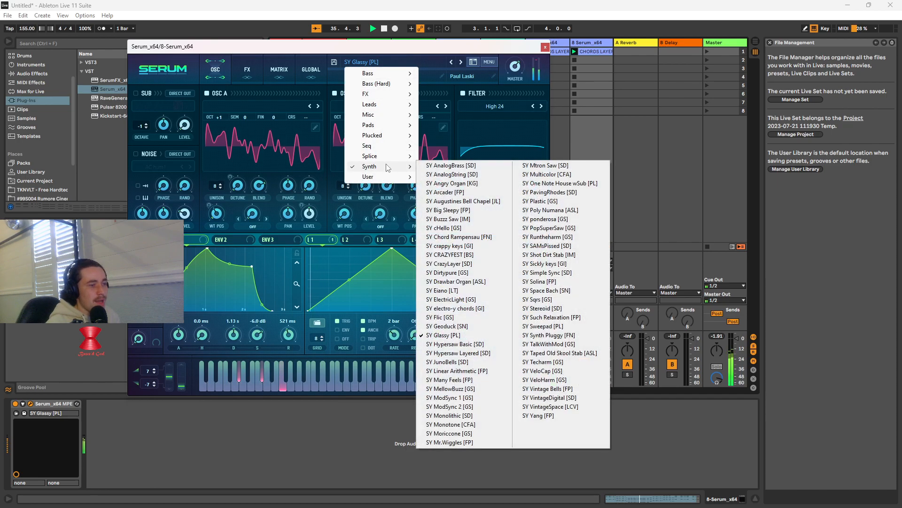
{"action": "left_click", "coordinate": [484, 308]}
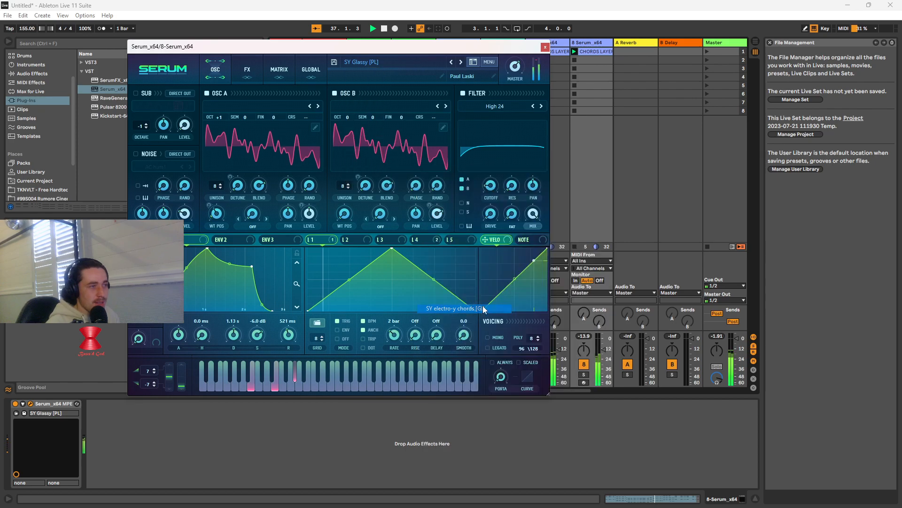
Load the synth preset SY Big Sleepy [FP] in Serum on the duplicated track
{"action": "left_click", "coordinate": [425, 66]}
{"action": "mouse_move", "coordinate": [399, 169]}
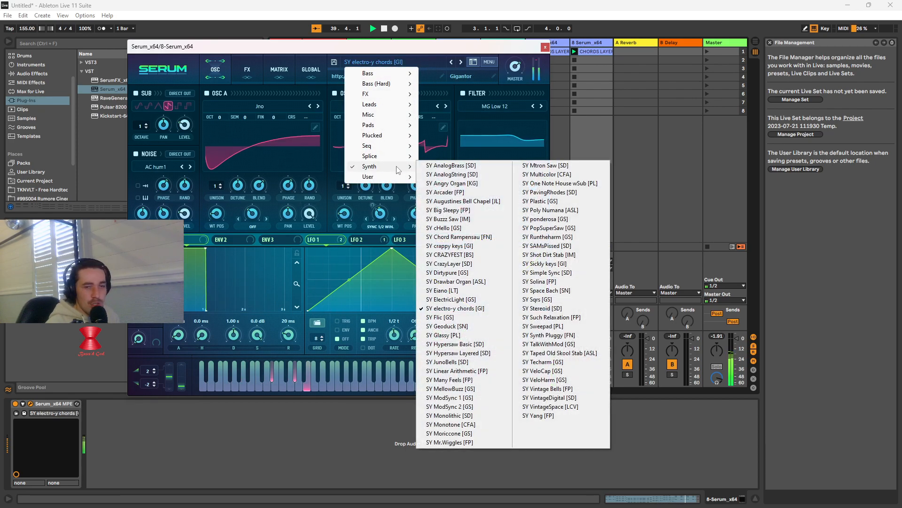
{"action": "left_click", "coordinate": [449, 210]}
{"action": "left_click", "coordinate": [412, 62]}
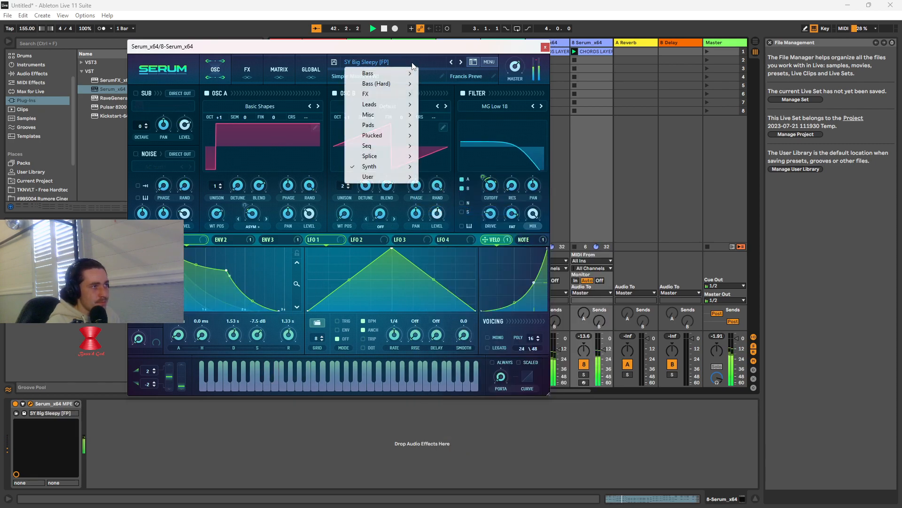
Unmute the KICK, IMPACT and first HI #1 tracks to hear the layered chords with the drums
{"action": "left_click_drag", "start_coordinate": [322, 55], "coordinate": [571, 50]}
{"action": "left_click", "coordinate": [317, 364]}
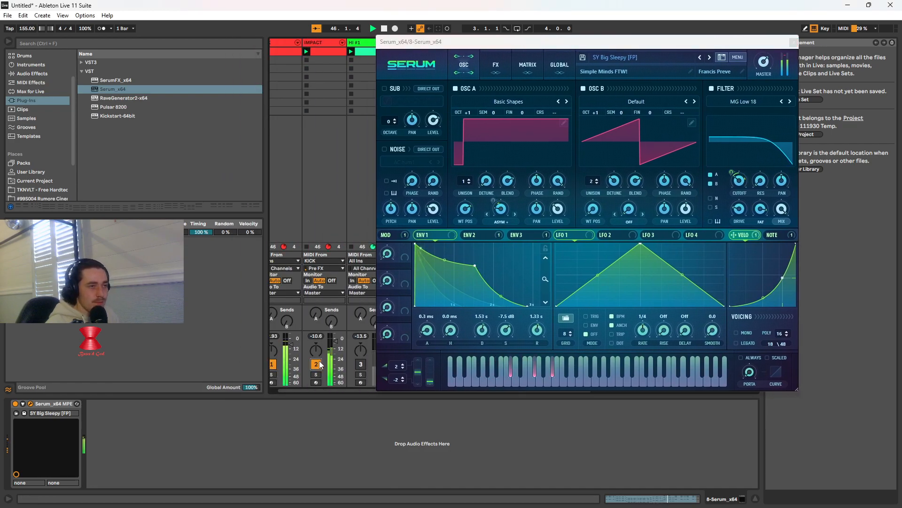
{"action": "left_click", "coordinate": [360, 364]}
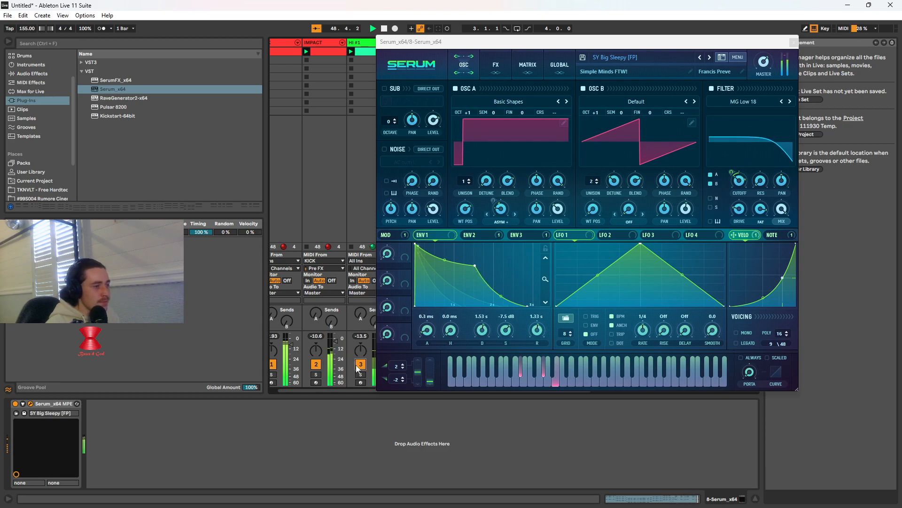
{"action": "left_click_drag", "start_coordinate": [597, 43], "coordinate": [702, 67]}
{"action": "left_click", "coordinate": [407, 363]}
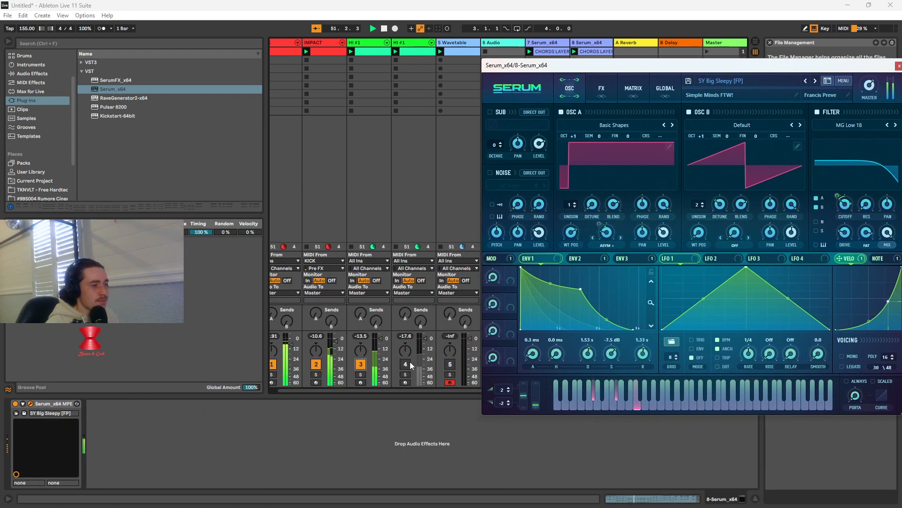
Lower the second HI #1 track's volume to -9 dB and set Serum's ENV 1 to 1.46 s decay and -11.0 dB sustain
{"action": "left_click_drag", "start_coordinate": [425, 339], "coordinate": [425, 346]}
{"action": "left_click_drag", "start_coordinate": [693, 70], "coordinate": [380, 77]}
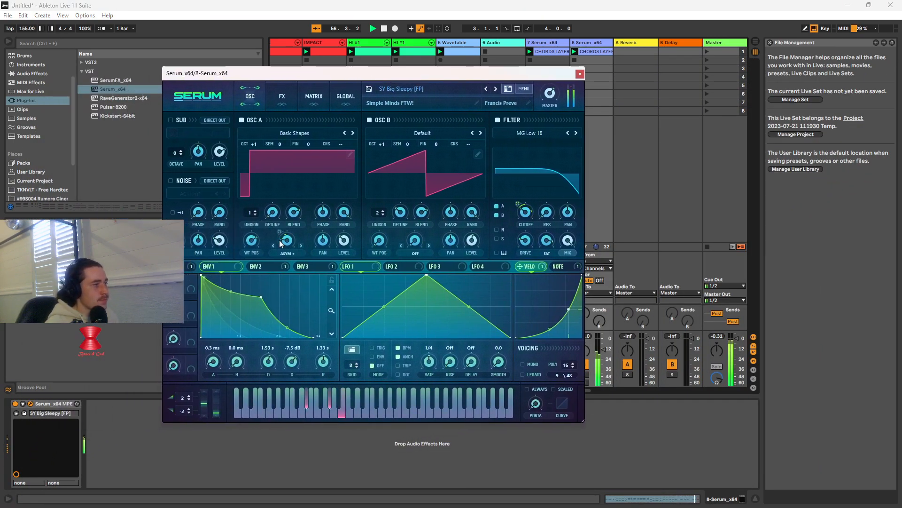
{"action": "mouse_move", "coordinate": [261, 297]}
{"action": "left_mouse_down"}
{"action": "mouse_move", "coordinate": [235, 314]}
{"action": "mouse_move", "coordinate": [259, 304]}
{"action": "left_mouse_up"}
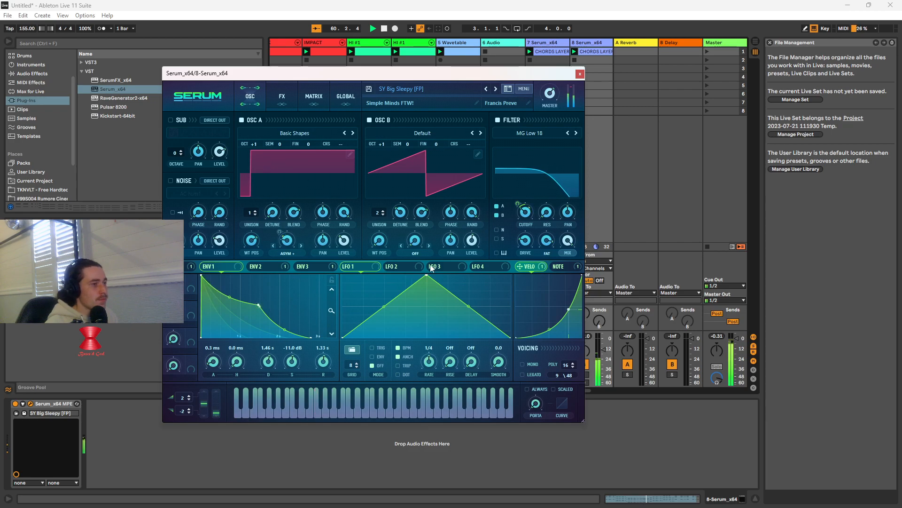
Enable Serum's delay with 1/8 left and 1/16 right times, filter frequency 238, Q 6.6 and 0% feedback
{"action": "left_click", "coordinate": [282, 96]}
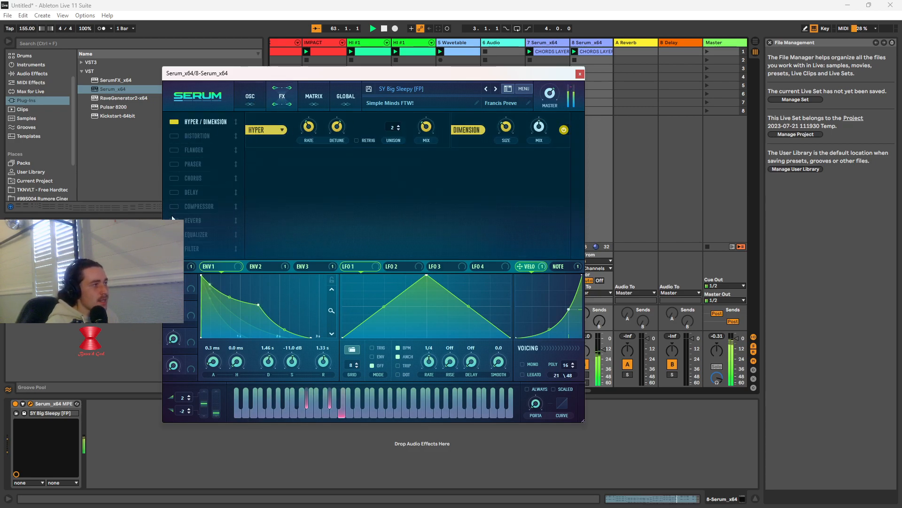
{"action": "left_click", "coordinate": [174, 193]}
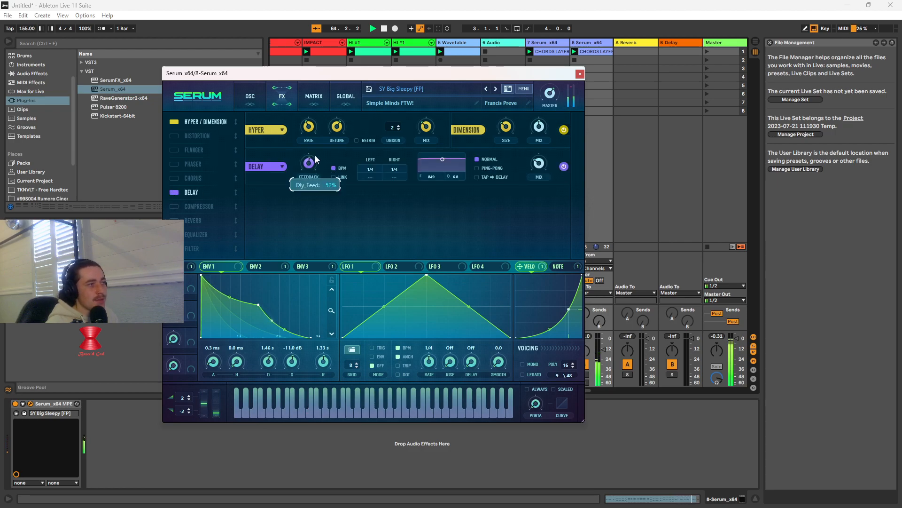
{"action": "left_click_drag", "start_coordinate": [371, 170], "coordinate": [390, 188]}
{"action": "left_click_drag", "start_coordinate": [312, 169], "coordinate": [328, 144]}
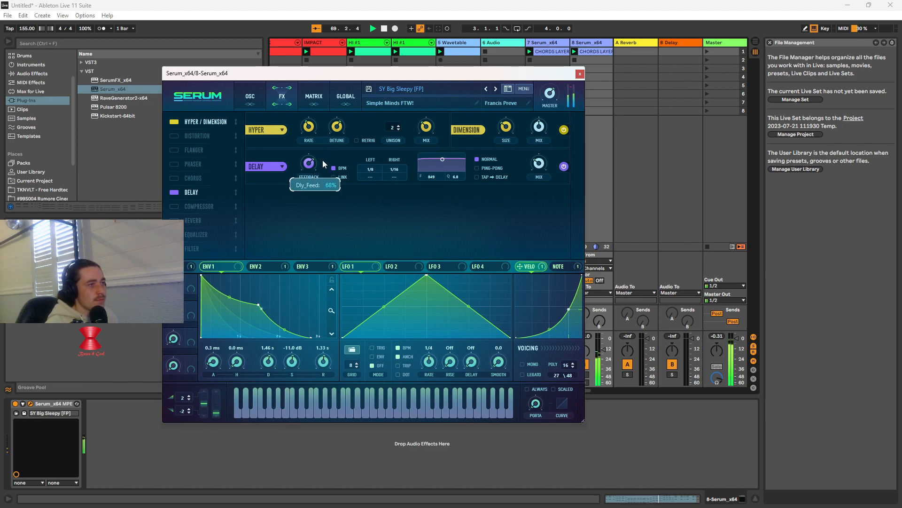
{"action": "left_click_drag", "start_coordinate": [441, 159], "coordinate": [434, 161]}
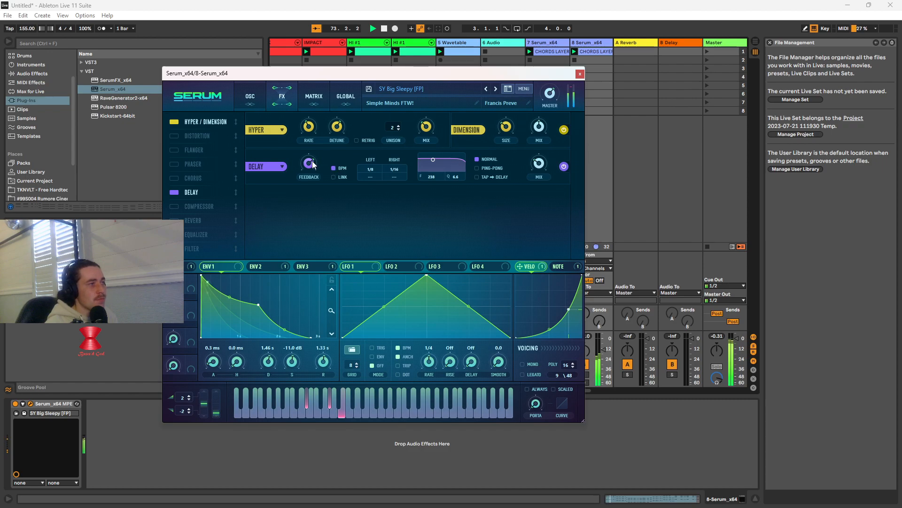
{"action": "mouse_move", "coordinate": [313, 165]}
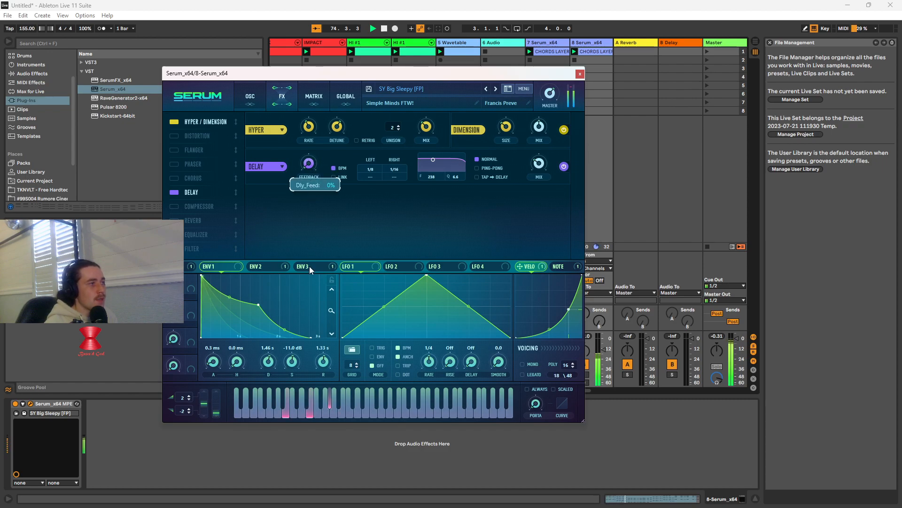
Close the Serum window, mute the KICK, IMPACT and both HI #1 tracks to hear only the layered chords, and stop playback
{"action": "left_click", "coordinate": [580, 74]}
{"action": "left_click", "coordinate": [272, 363]}
{"action": "left_click", "coordinate": [316, 364]}
{"action": "left_click", "coordinate": [362, 365]}
{"action": "left_click", "coordinate": [405, 365]}
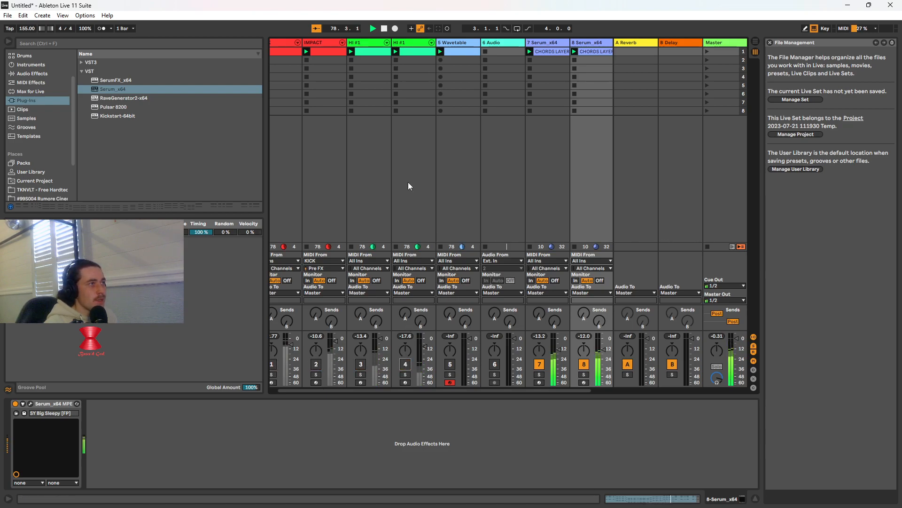
{"action": "left_click", "coordinate": [385, 29]}
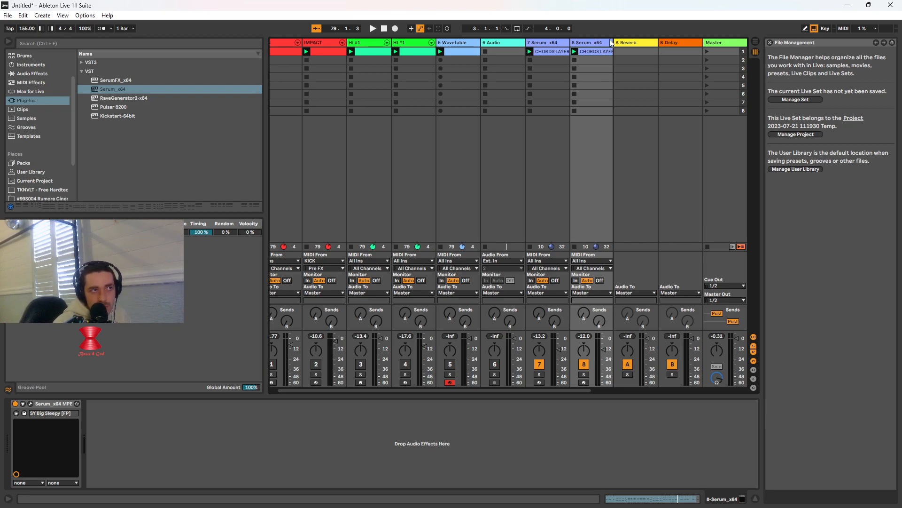
Show the first HI #1 track's device chain from its 808 Core Kit onward and switch to the Arrangement View
{"action": "left_click", "coordinate": [370, 43]}
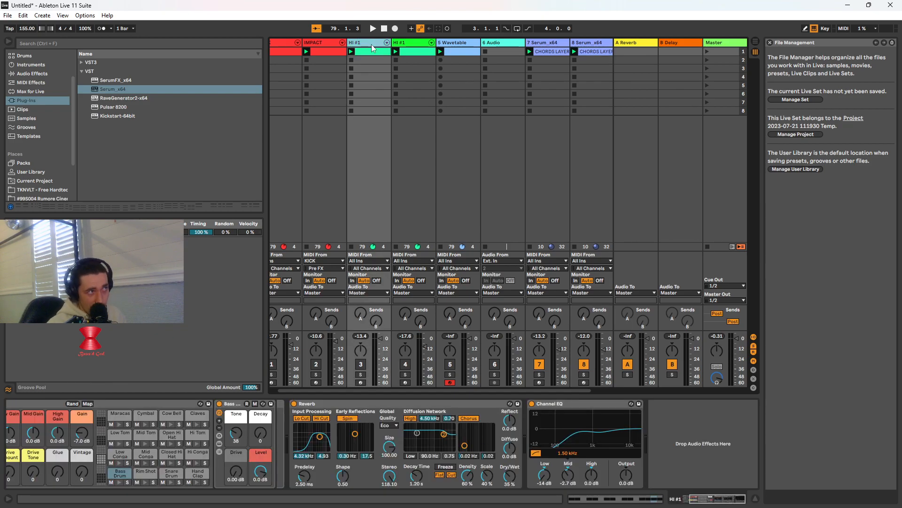
{"action": "left_click_drag", "start_coordinate": [723, 501], "coordinate": [707, 506]}
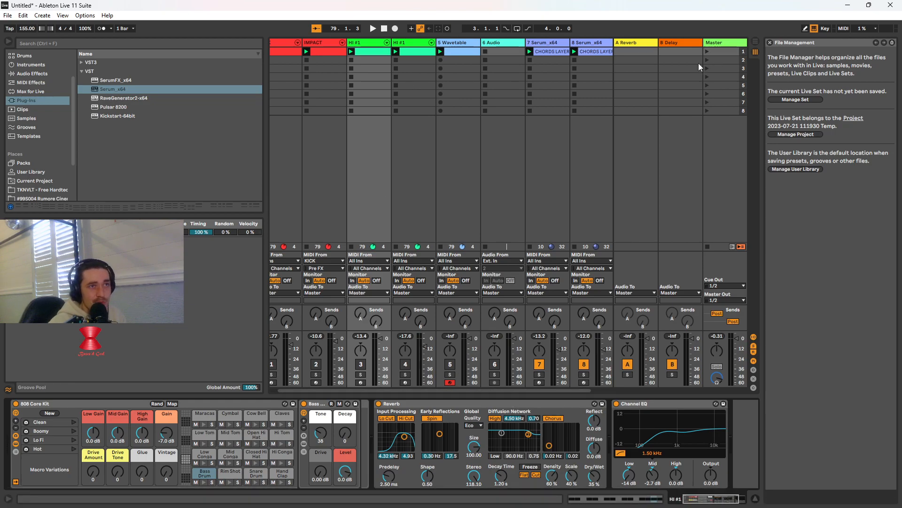
{"action": "key", "text": "Tab"}
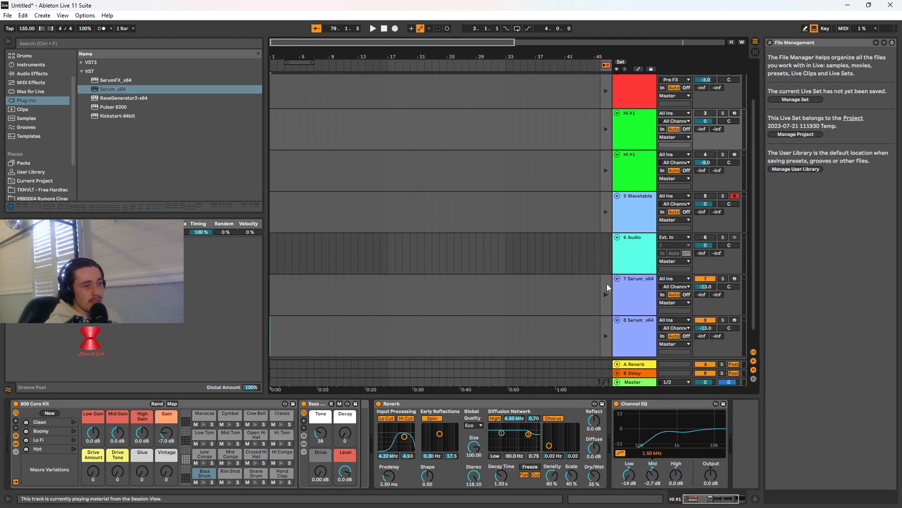